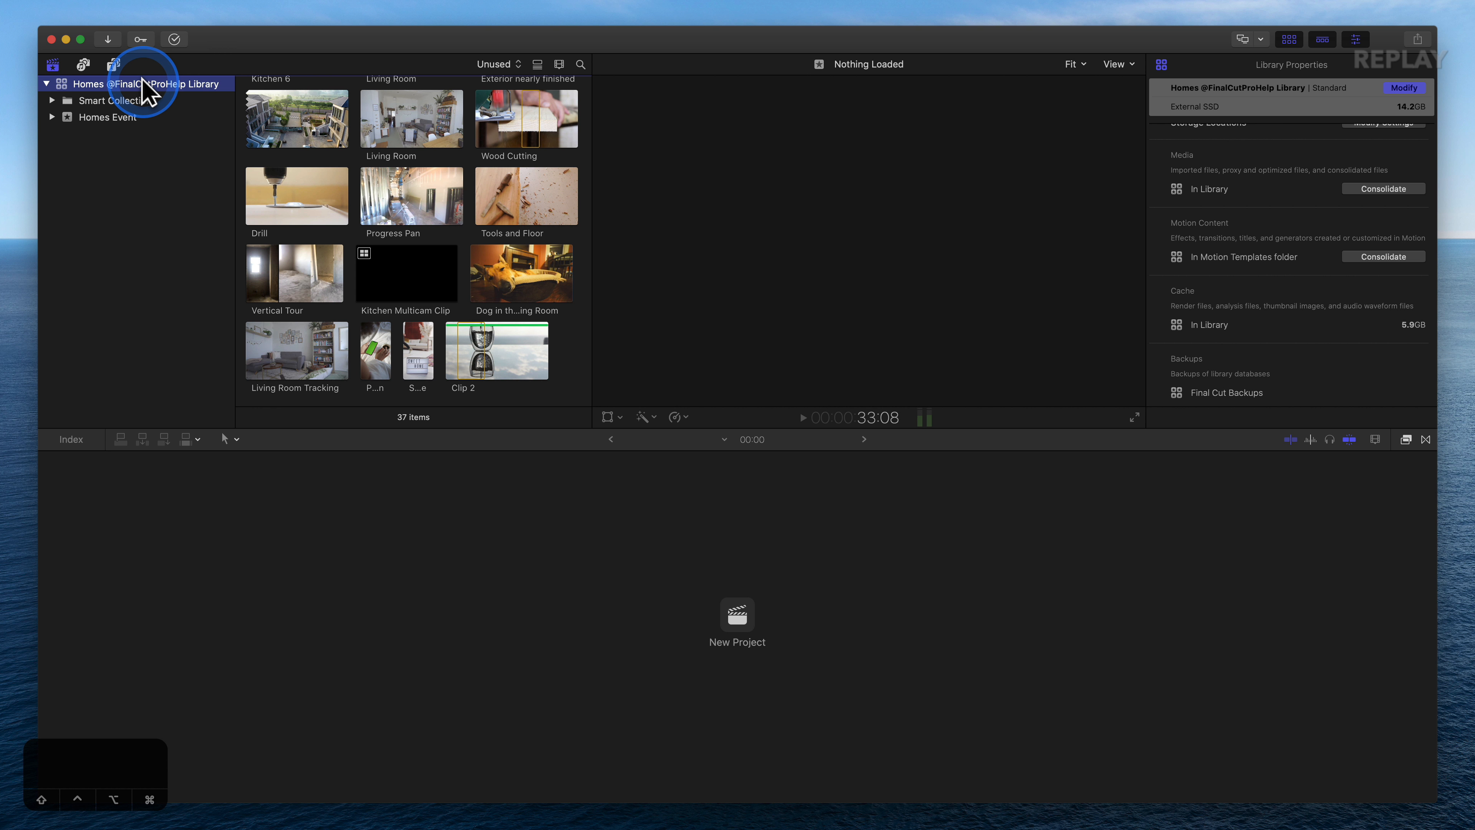
Step: Check the installed Final Cut Pro X version in the application's About window, closing that window when done
left_click(77, 7)
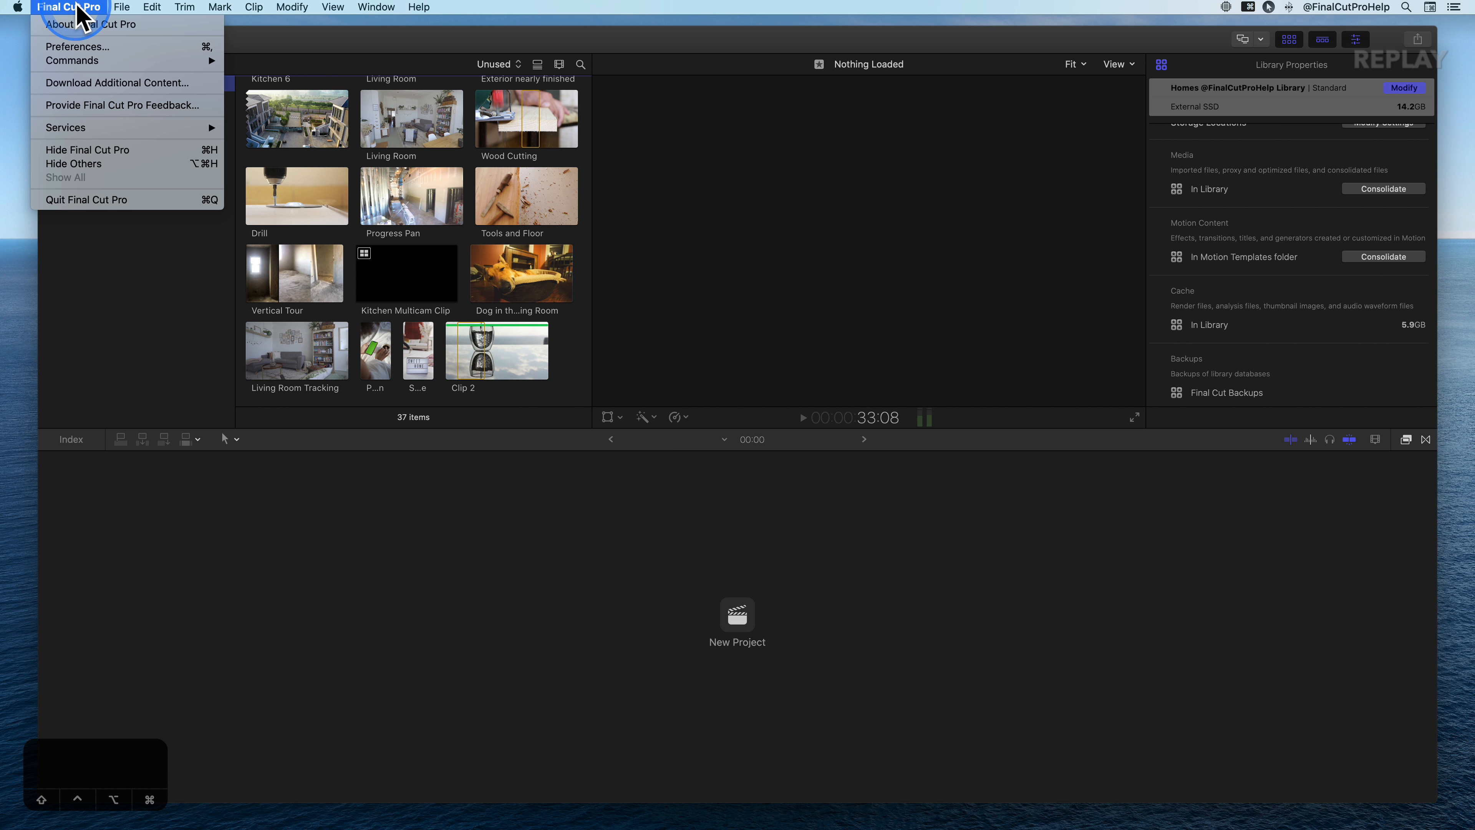
left_click(97, 28)
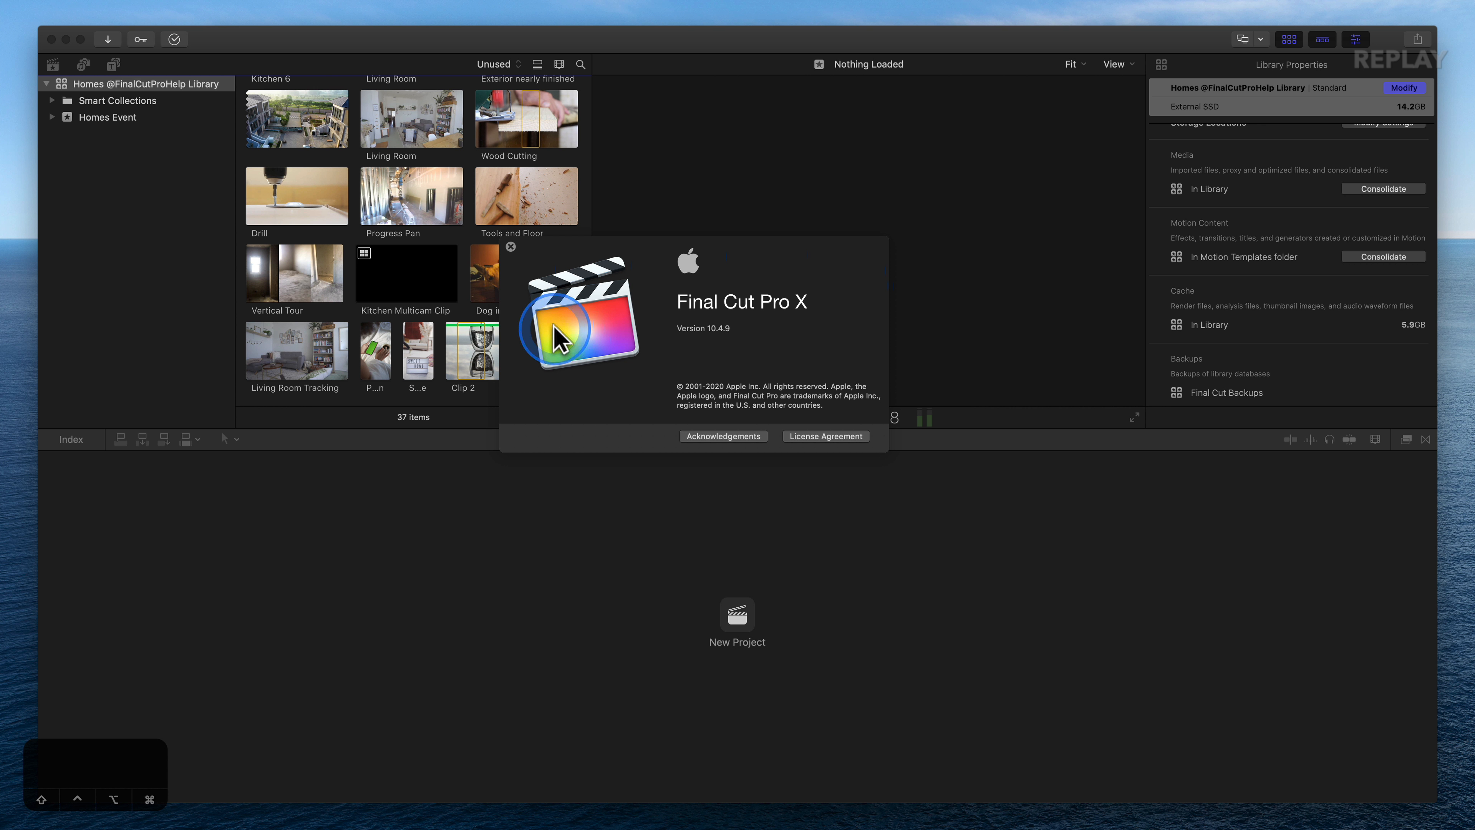
left_click(593, 307)
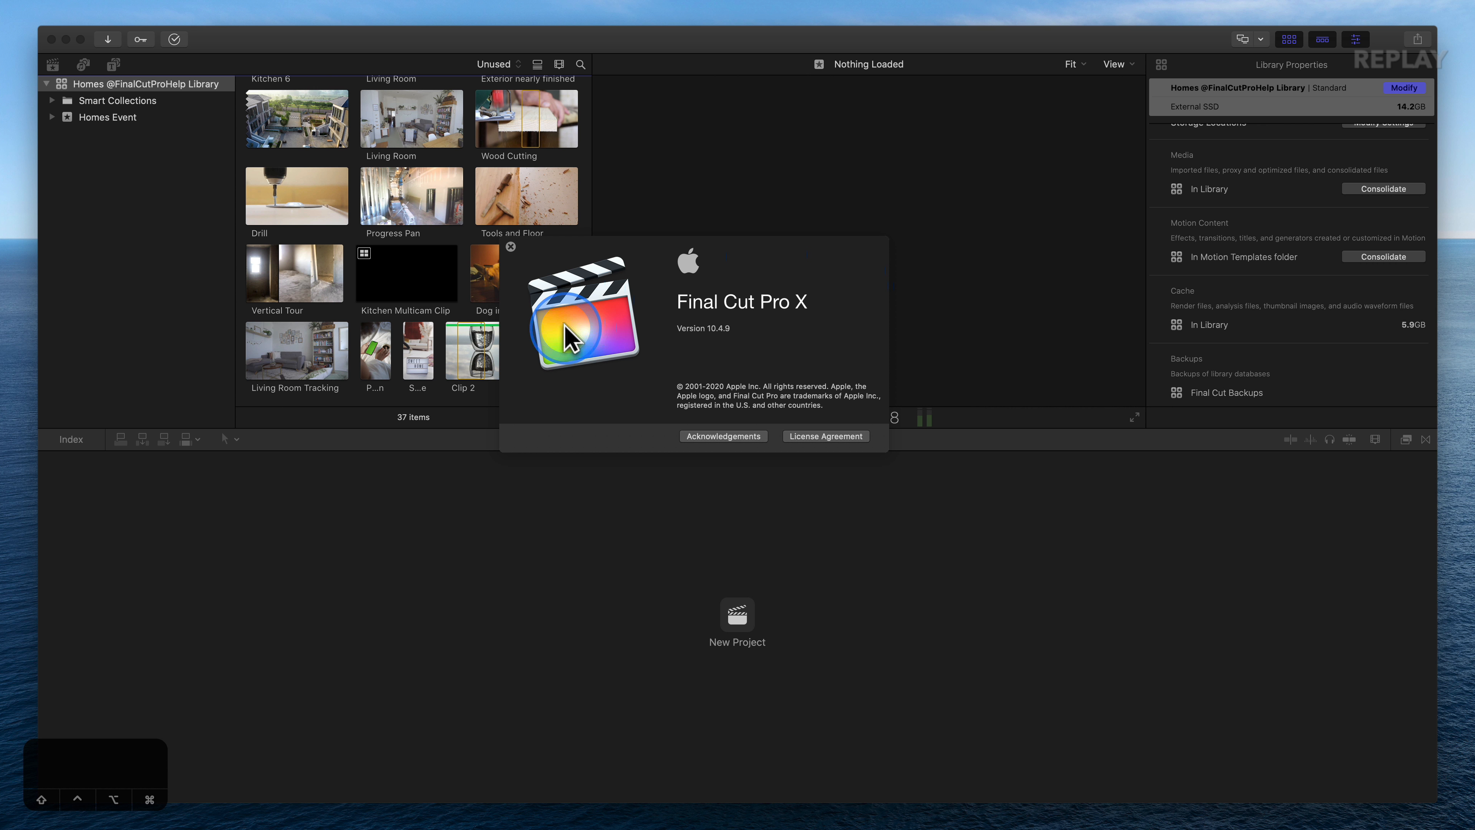
left_click(510, 247)
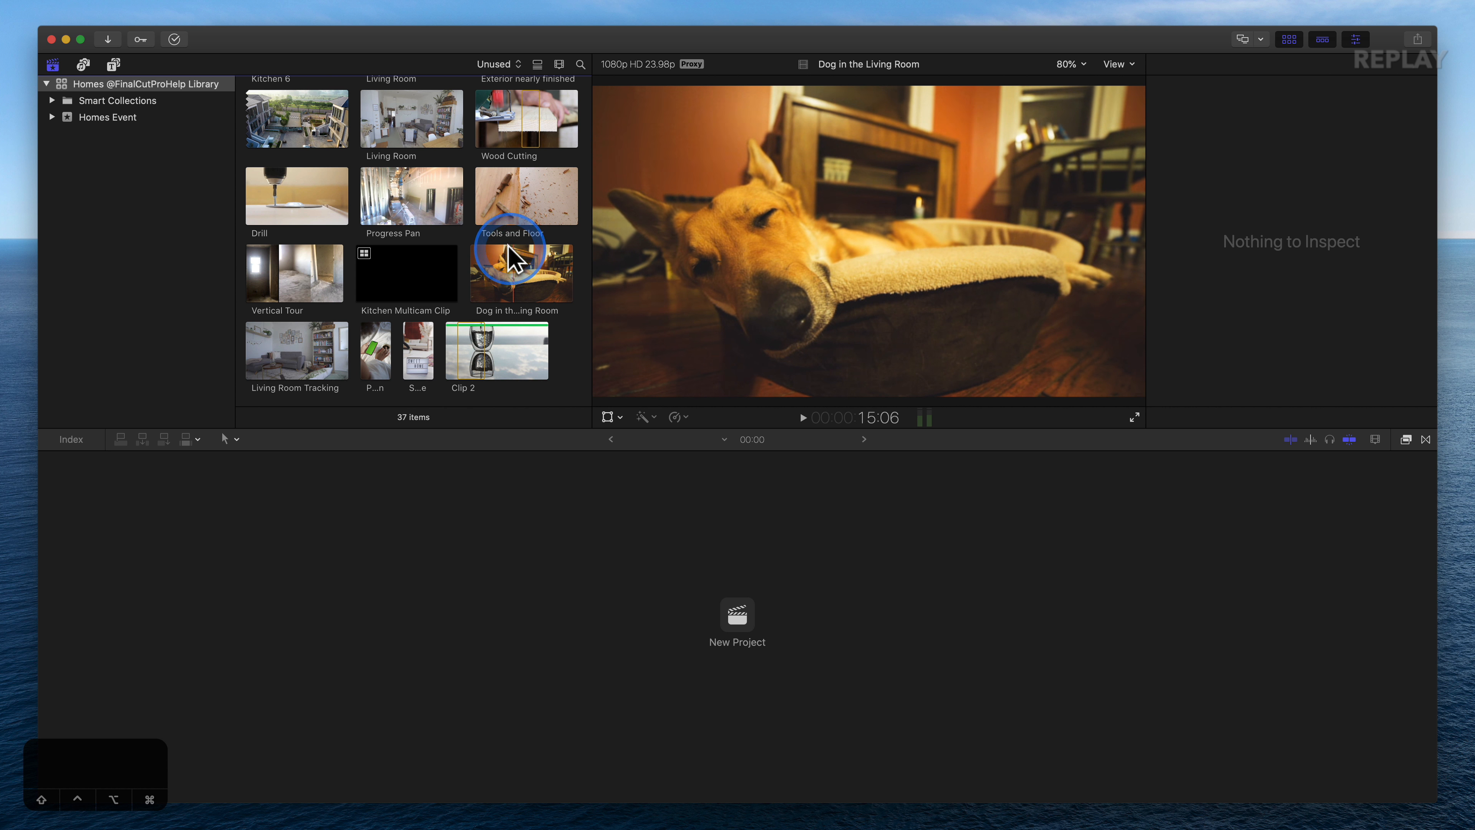
Step: Bring up the What's New in Final Cut Pro X overview and read its feature summary
mouse_move(349, 1)
left_click(419, 7)
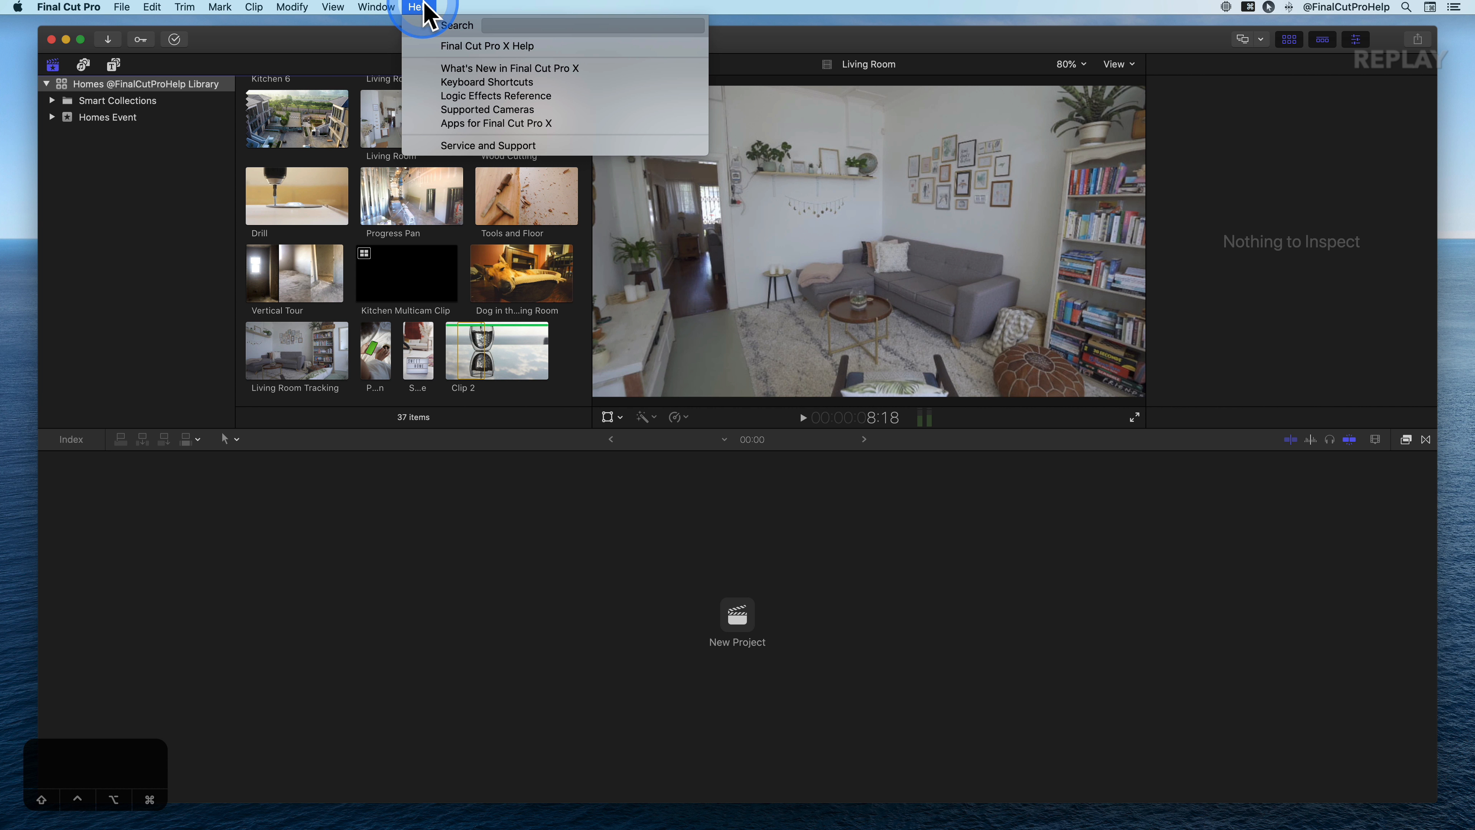
left_click(543, 68)
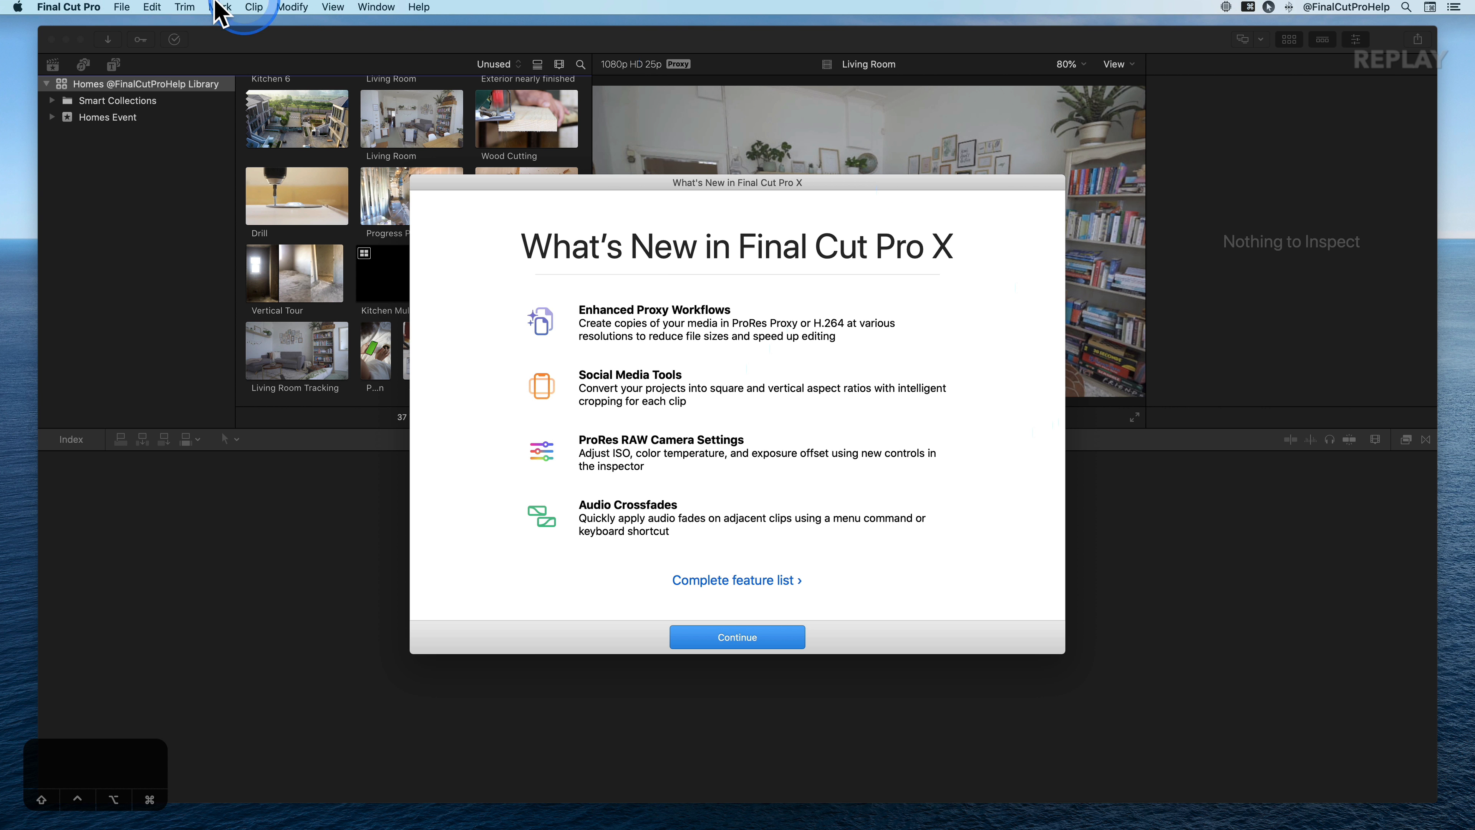
left_click(69, 7)
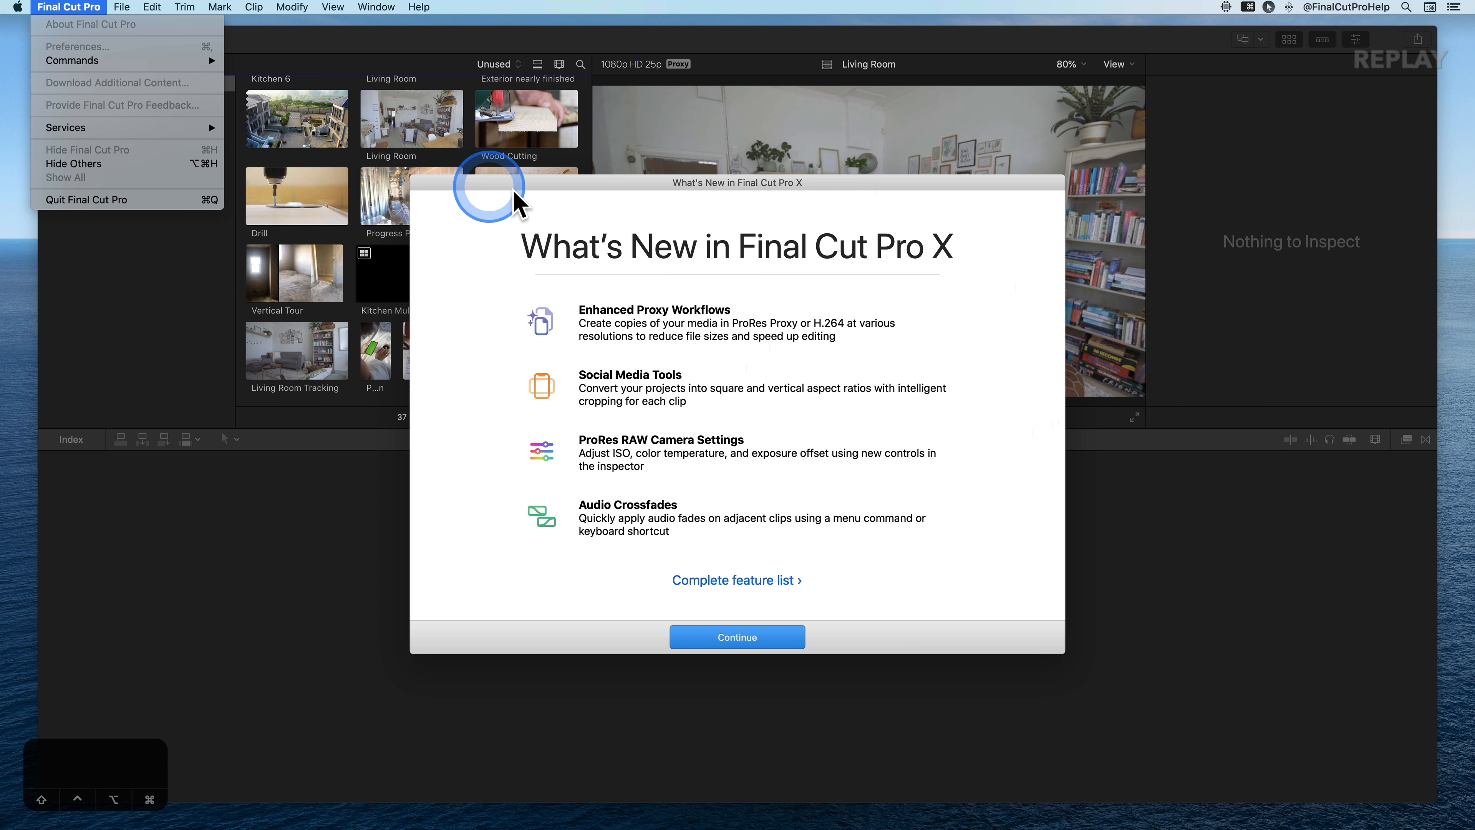
left_click(530, 192)
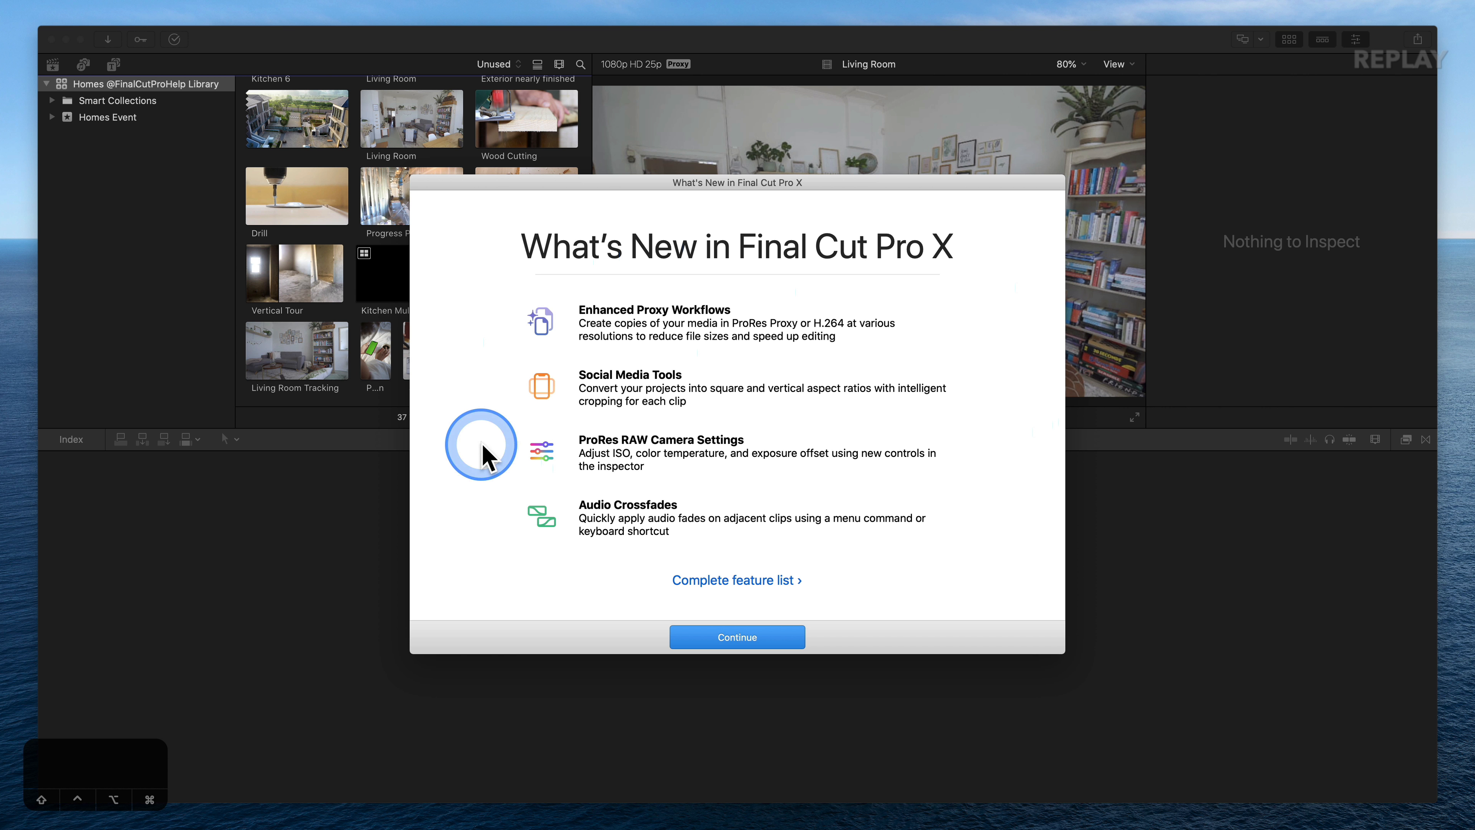
Step: Open the complete feature list in Safari, read through the What's New in Final Cut Pro X page, and close it
left_click(743, 583)
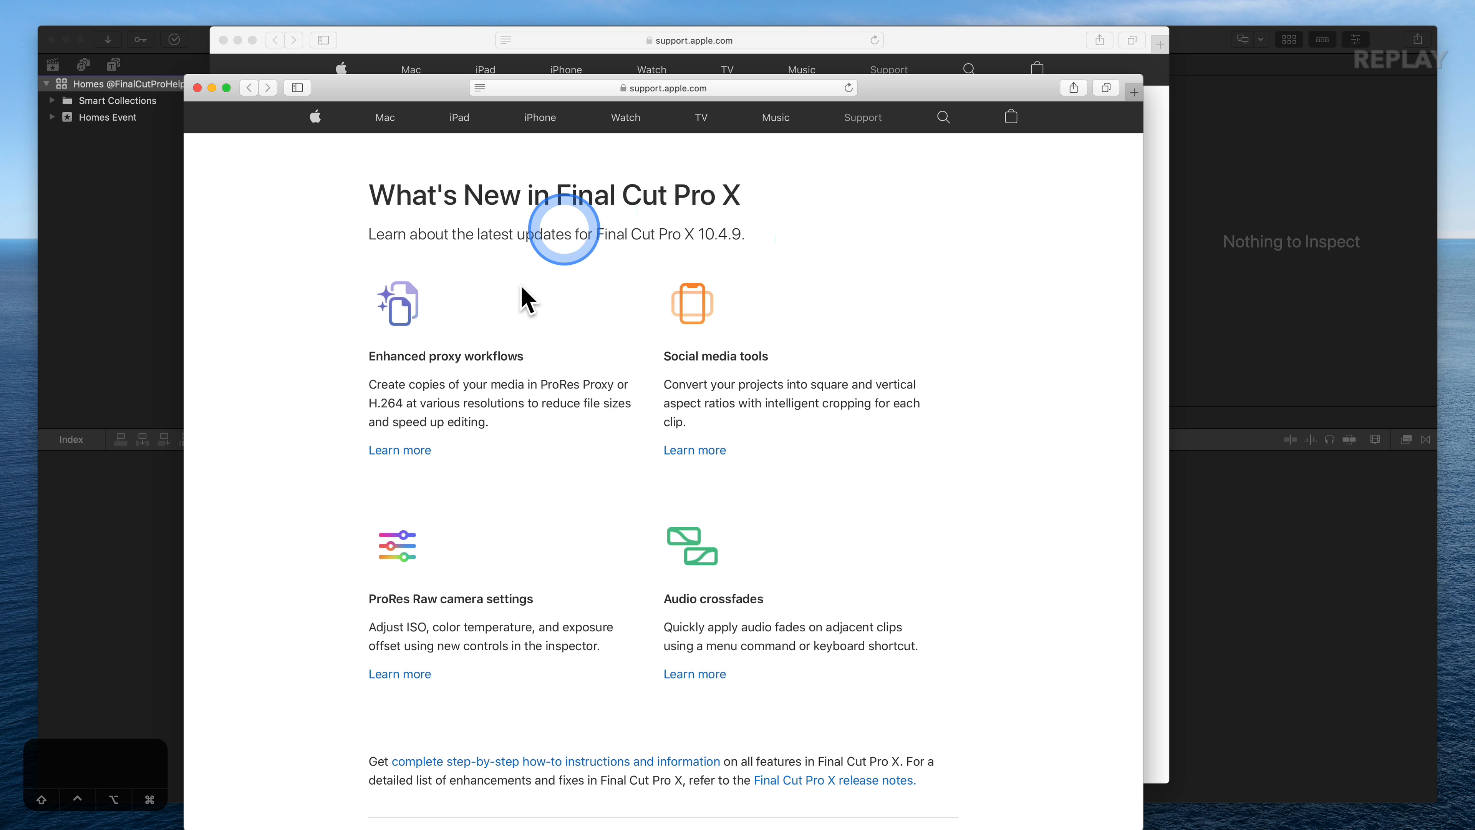
left_click_drag(406, 87, 493, 84)
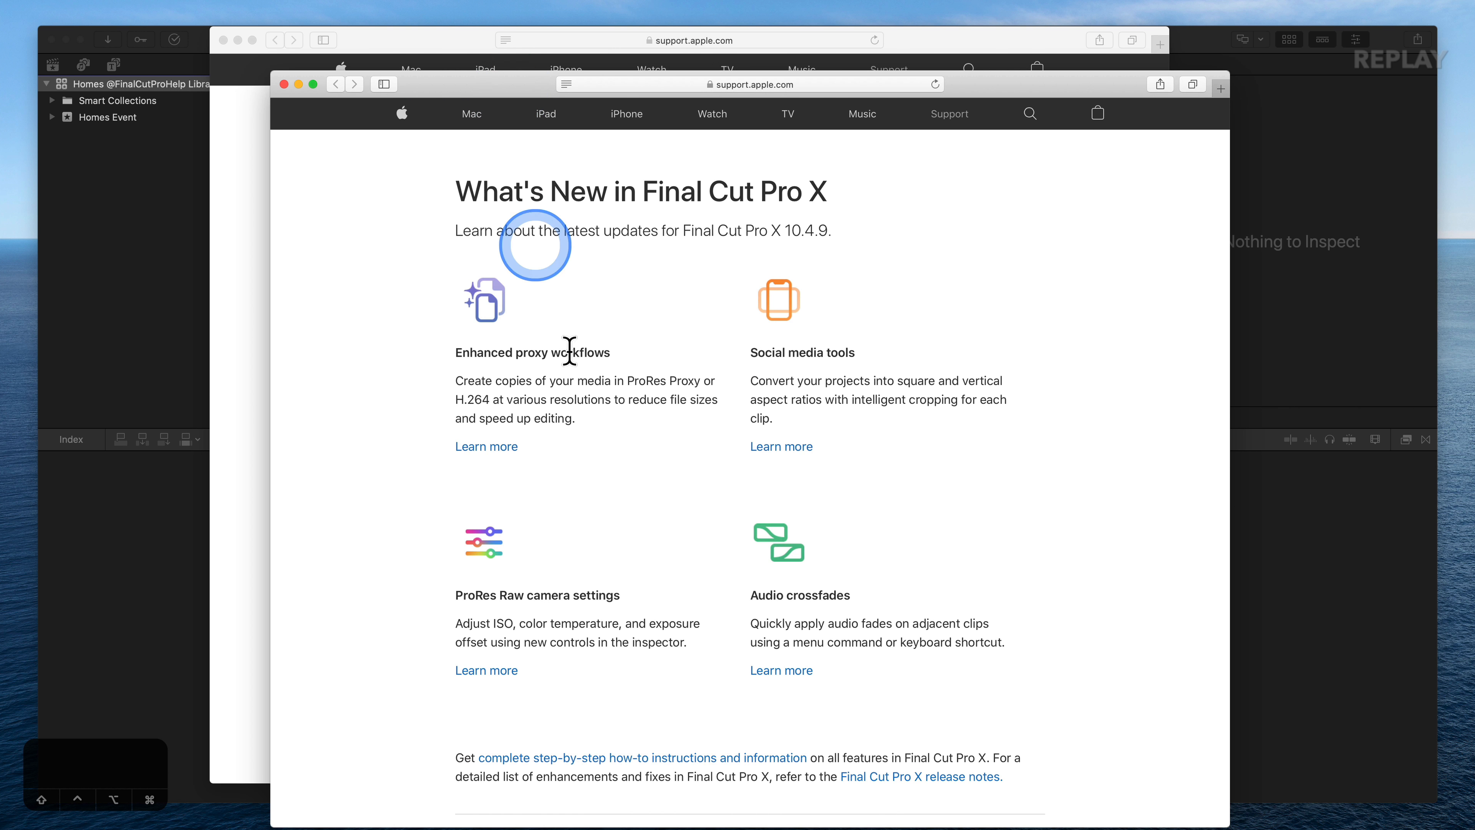
scroll(751, 501, "down", 5)
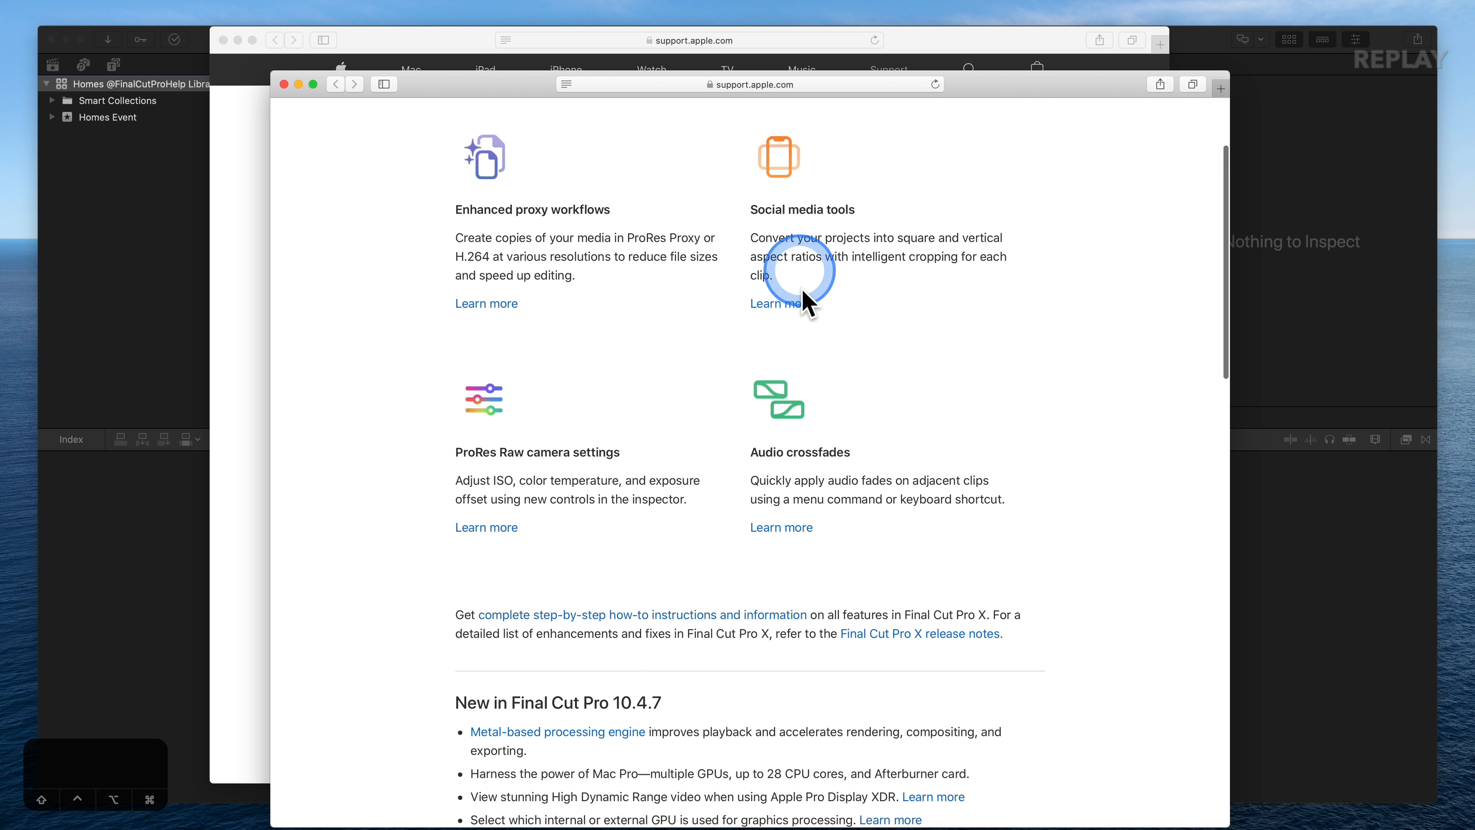
scroll(813, 581, "down", 15)
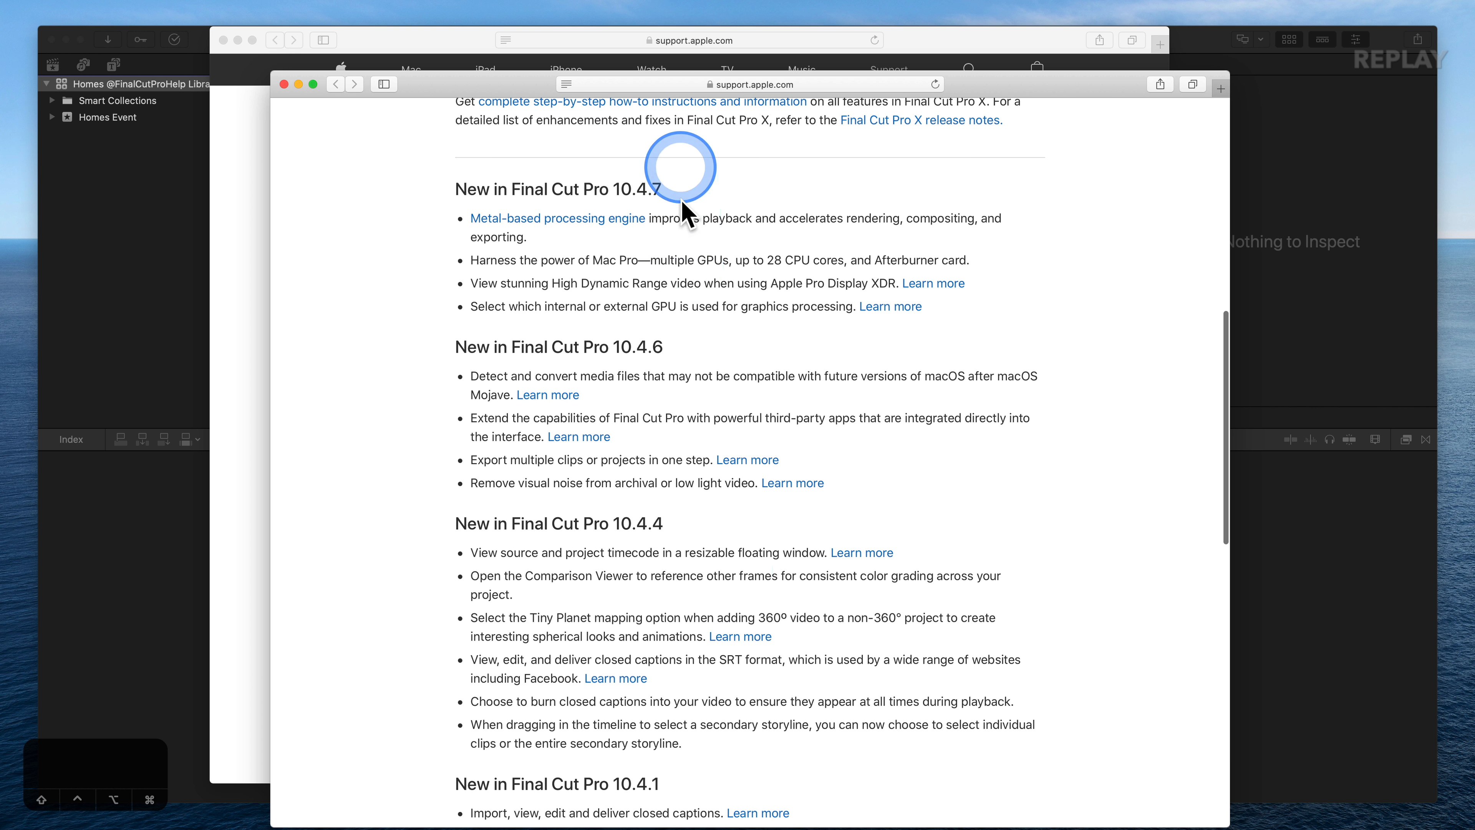
scroll(691, 785, "down", 10)
scroll(691, 784, "up", 20)
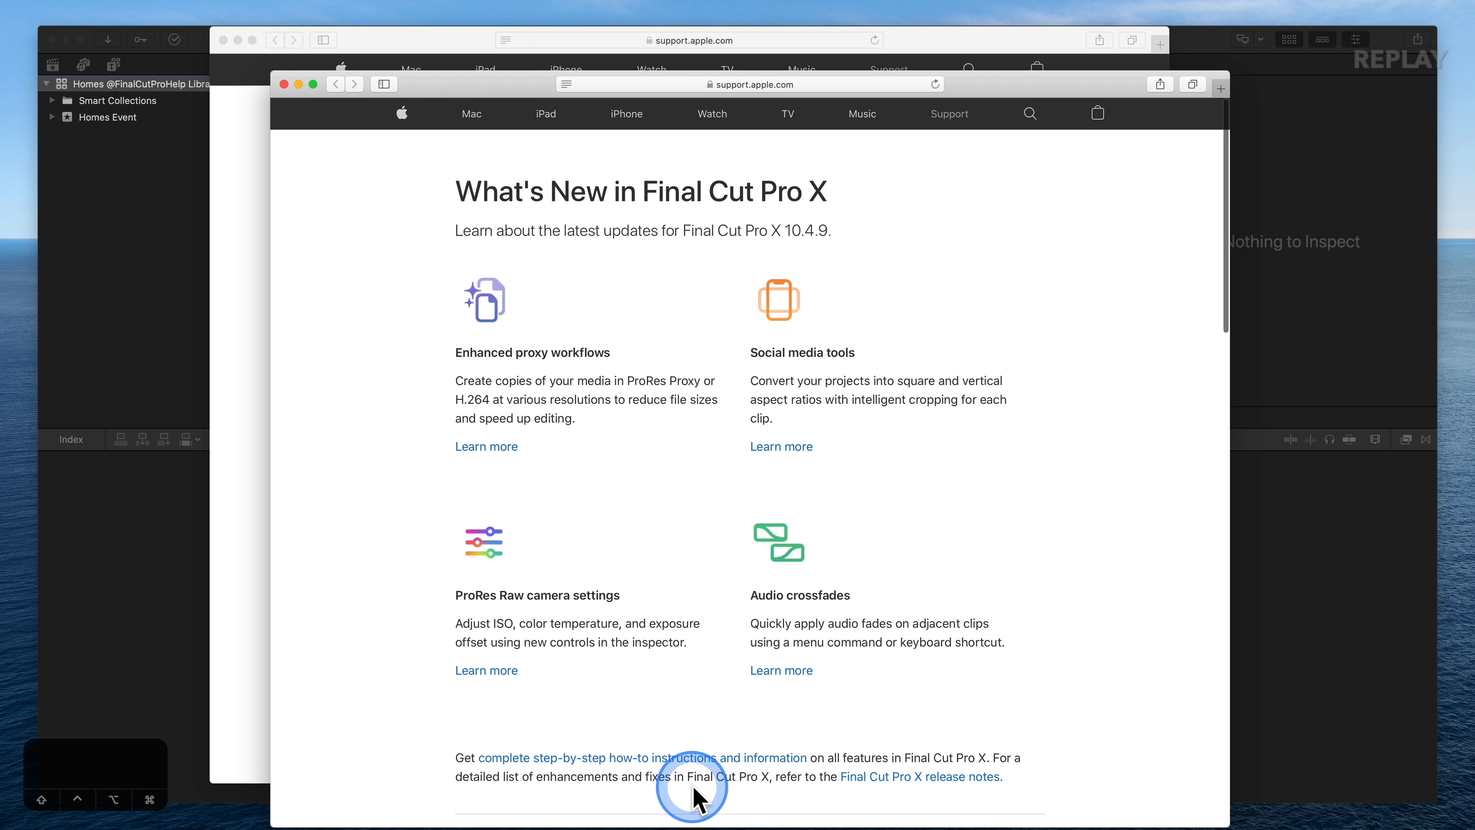
left_click(284, 84)
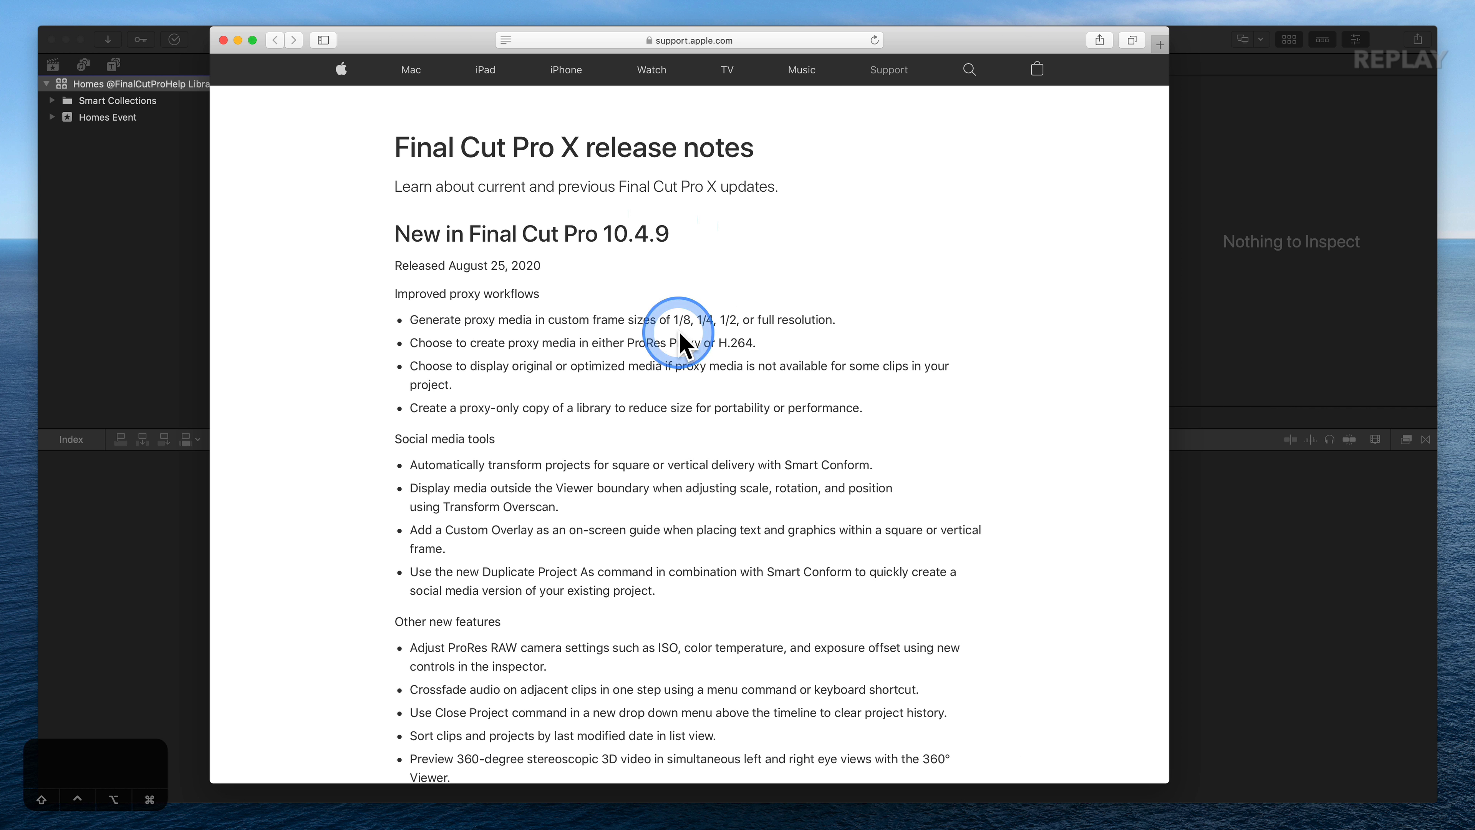
Step: Read the Final Cut Pro 10.4.9 release notes in Safari, and dismiss both that page and the What's New overview
scroll(681, 344, "down", 10)
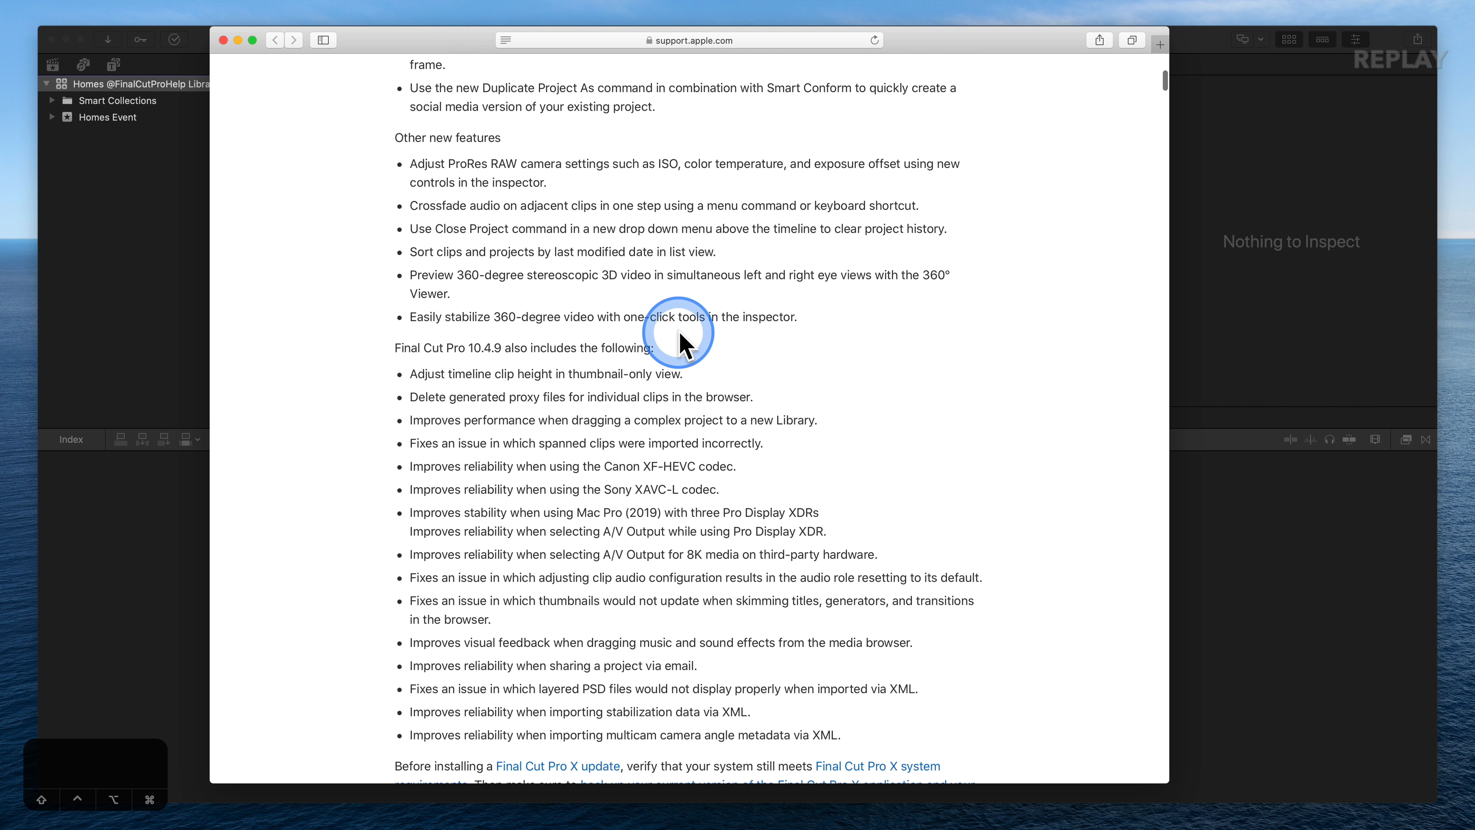
scroll(679, 331, "down", 4)
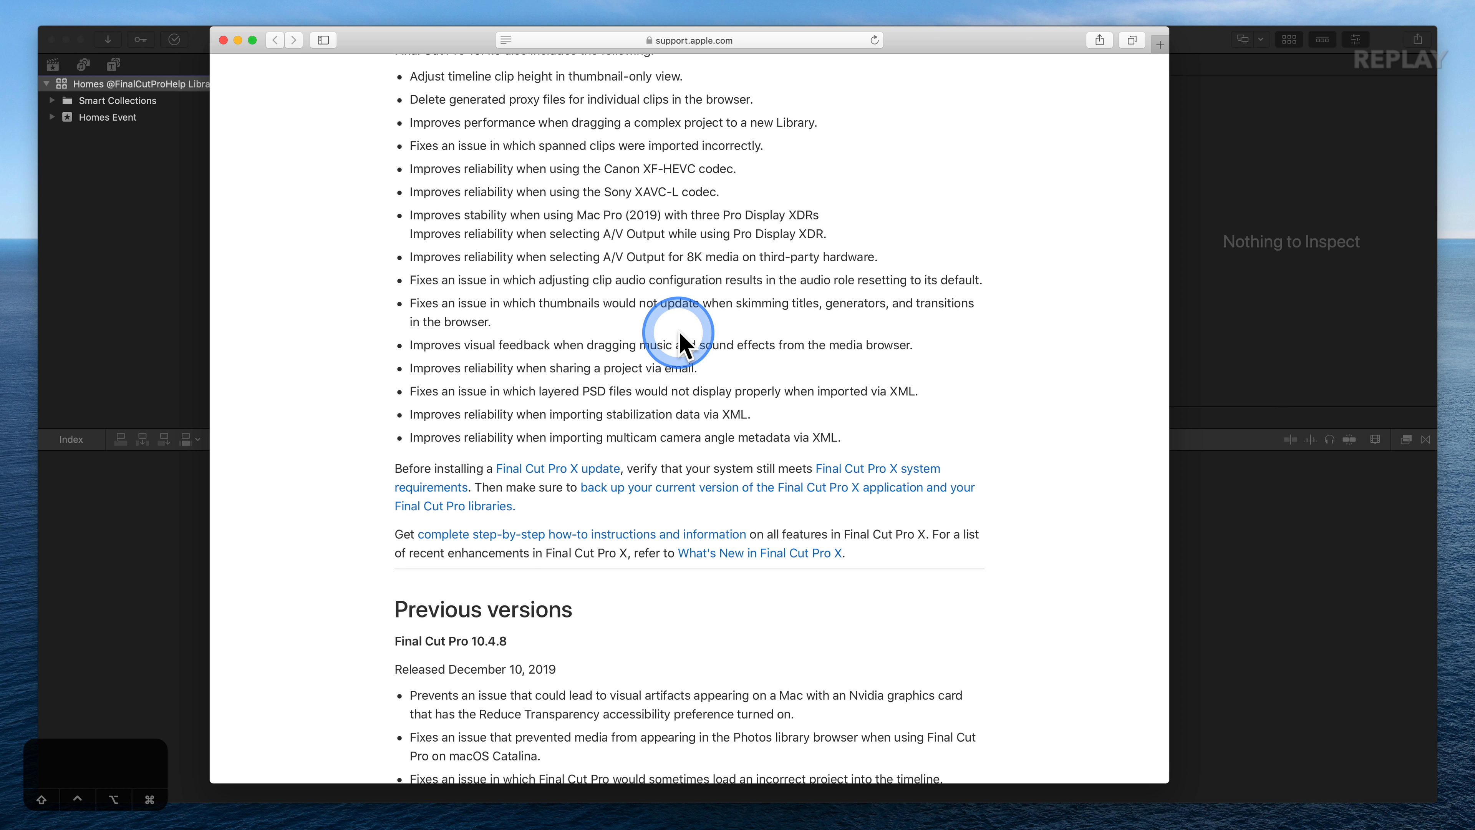
scroll(680, 343, "up", 14)
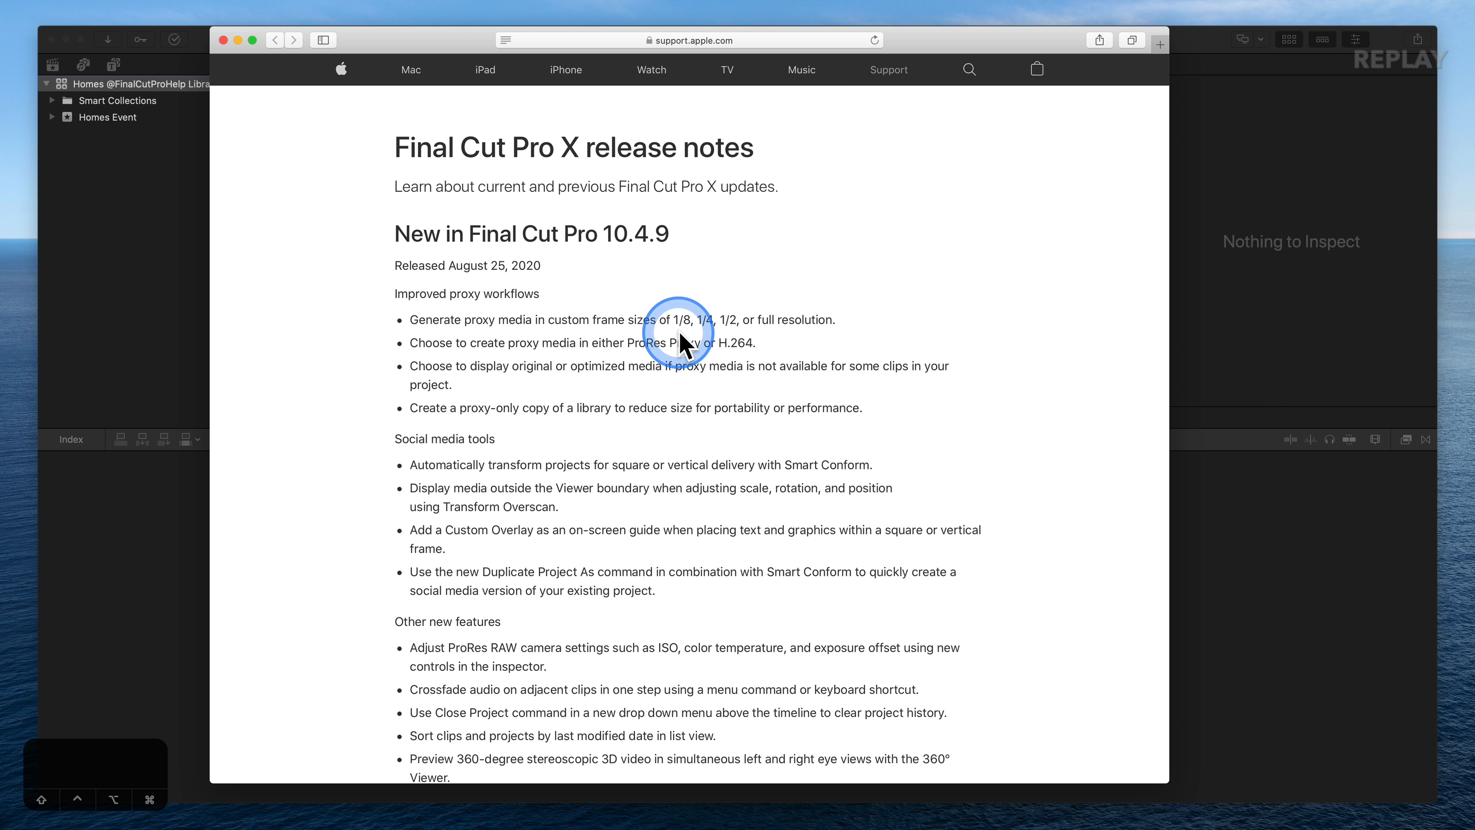
left_click(223, 40)
left_click(515, 222)
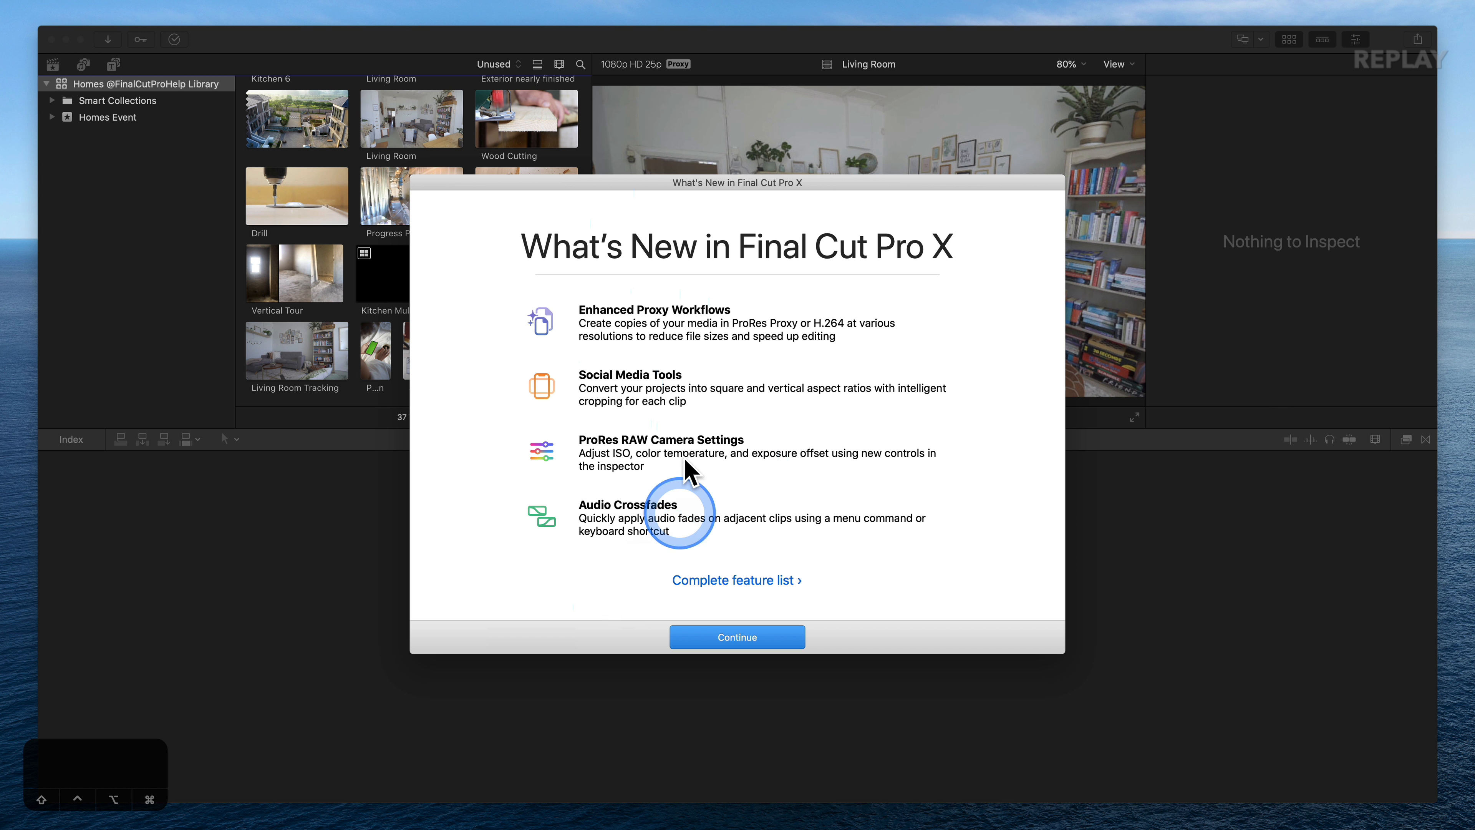
left_click(774, 645)
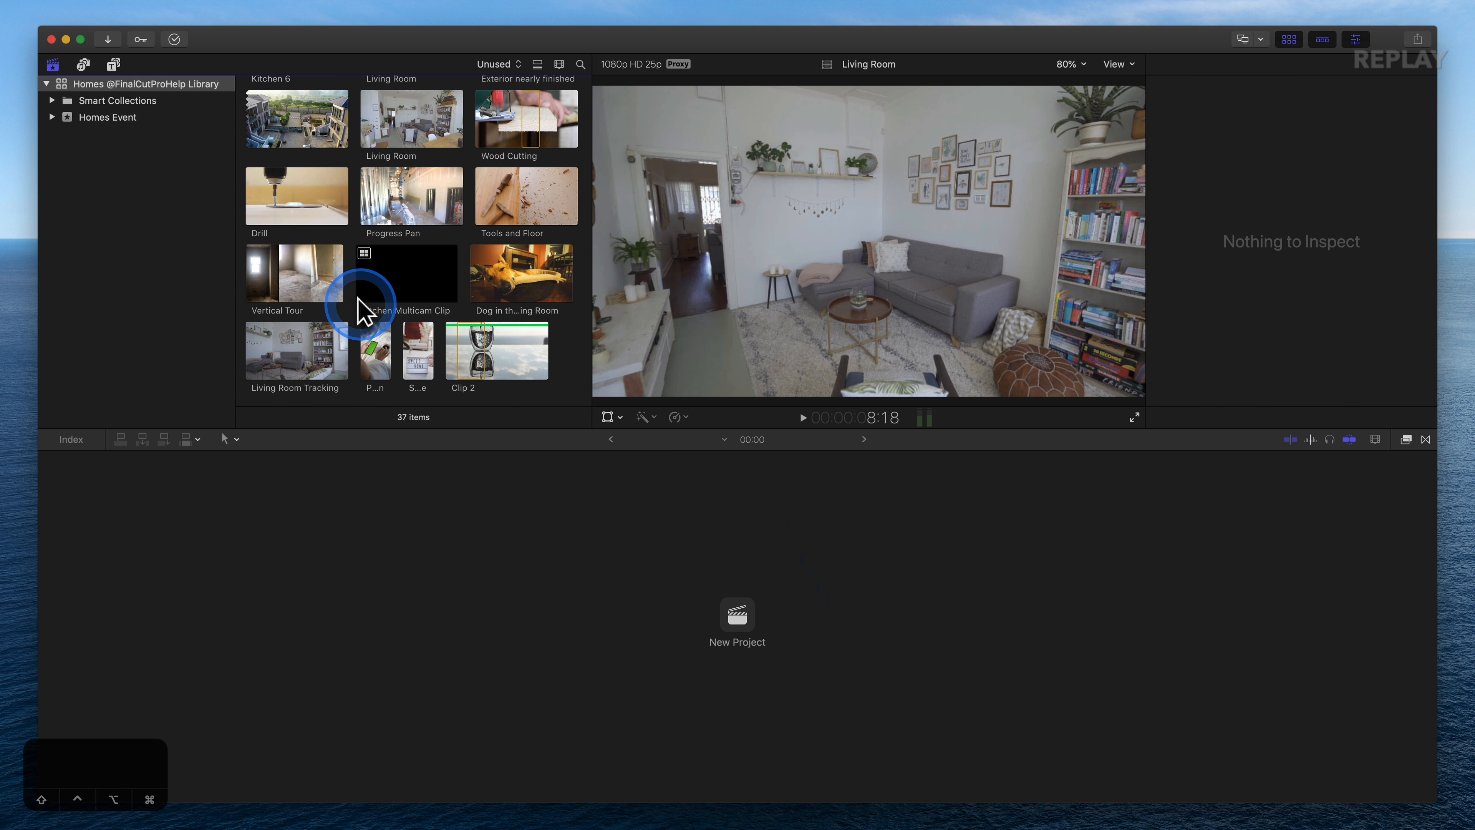
Step: Show the Social category of installed titles and preview Bump Basic, Bump Fun and Lower Third Basic
left_click(115, 63)
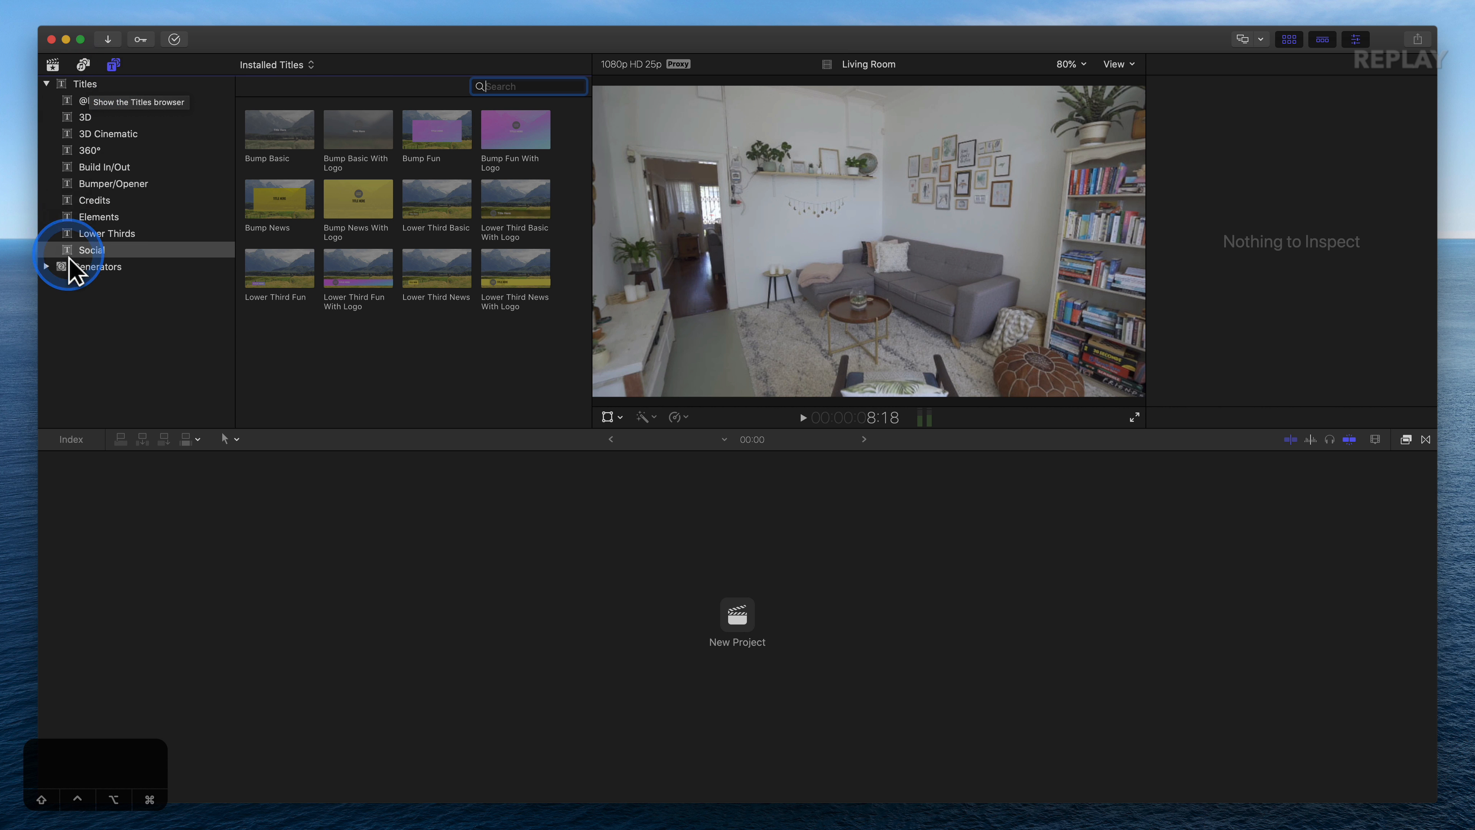
left_click(96, 251)
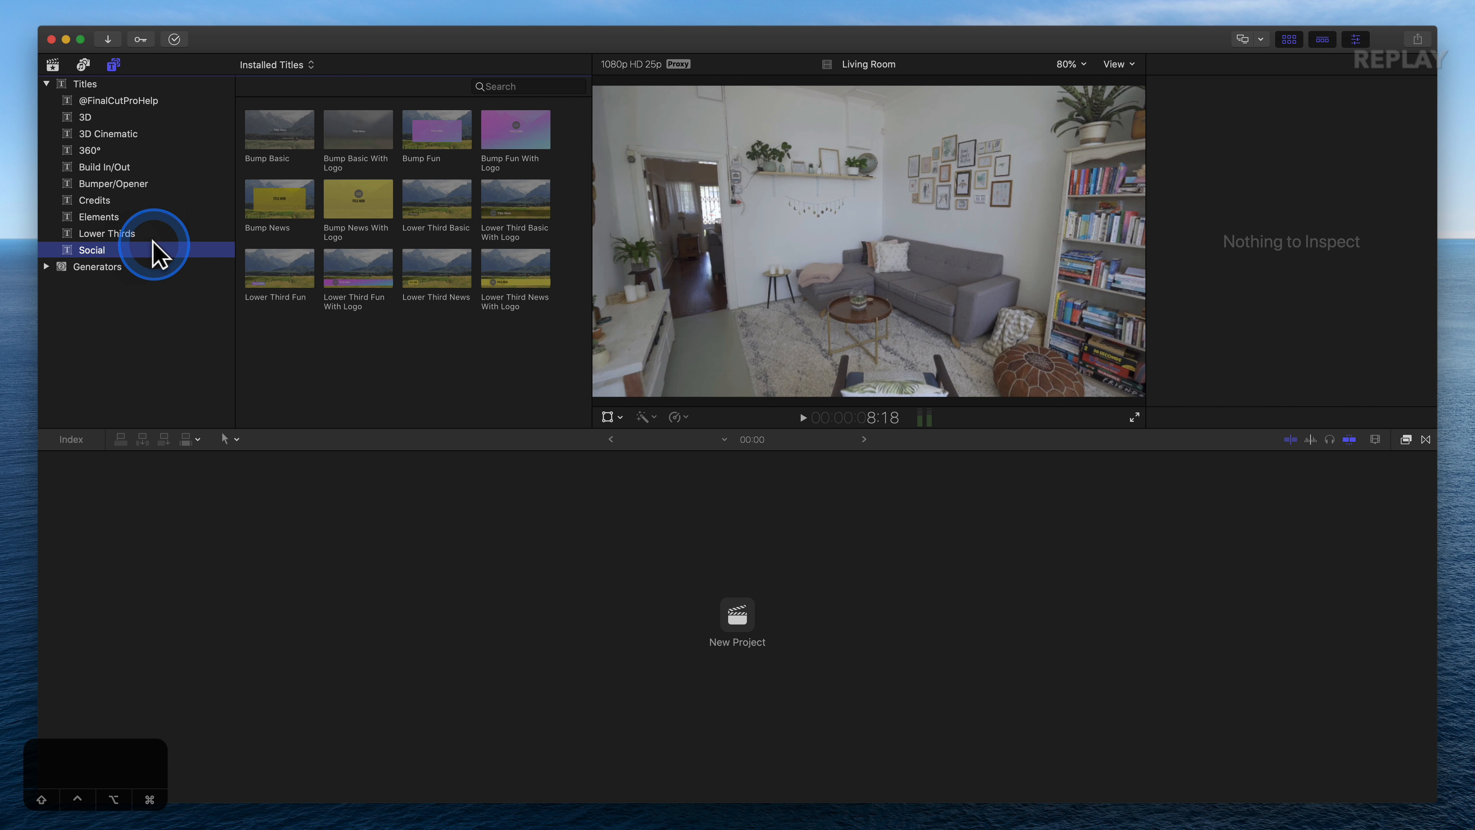
left_click(271, 146)
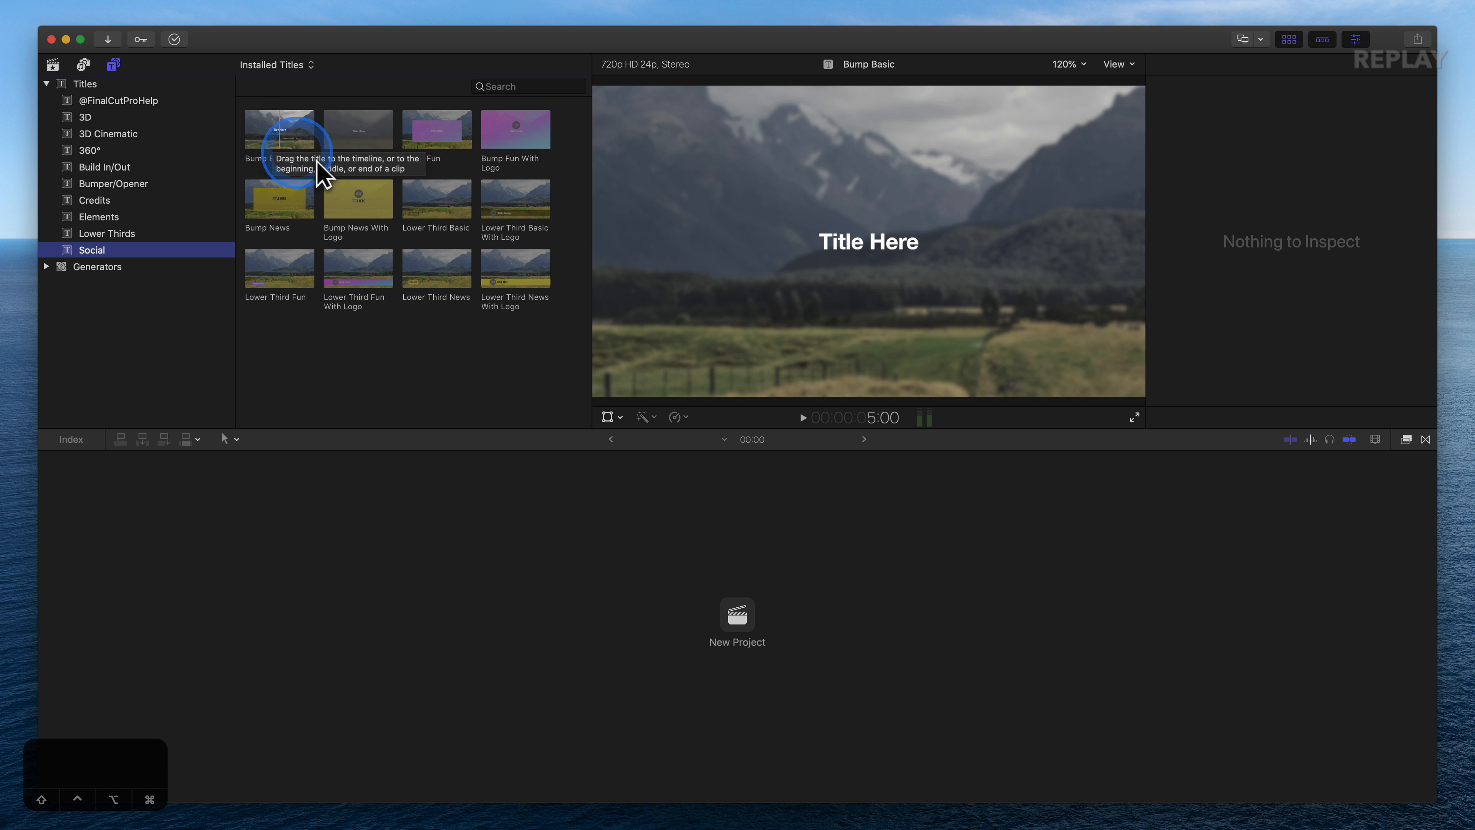
left_click(430, 143)
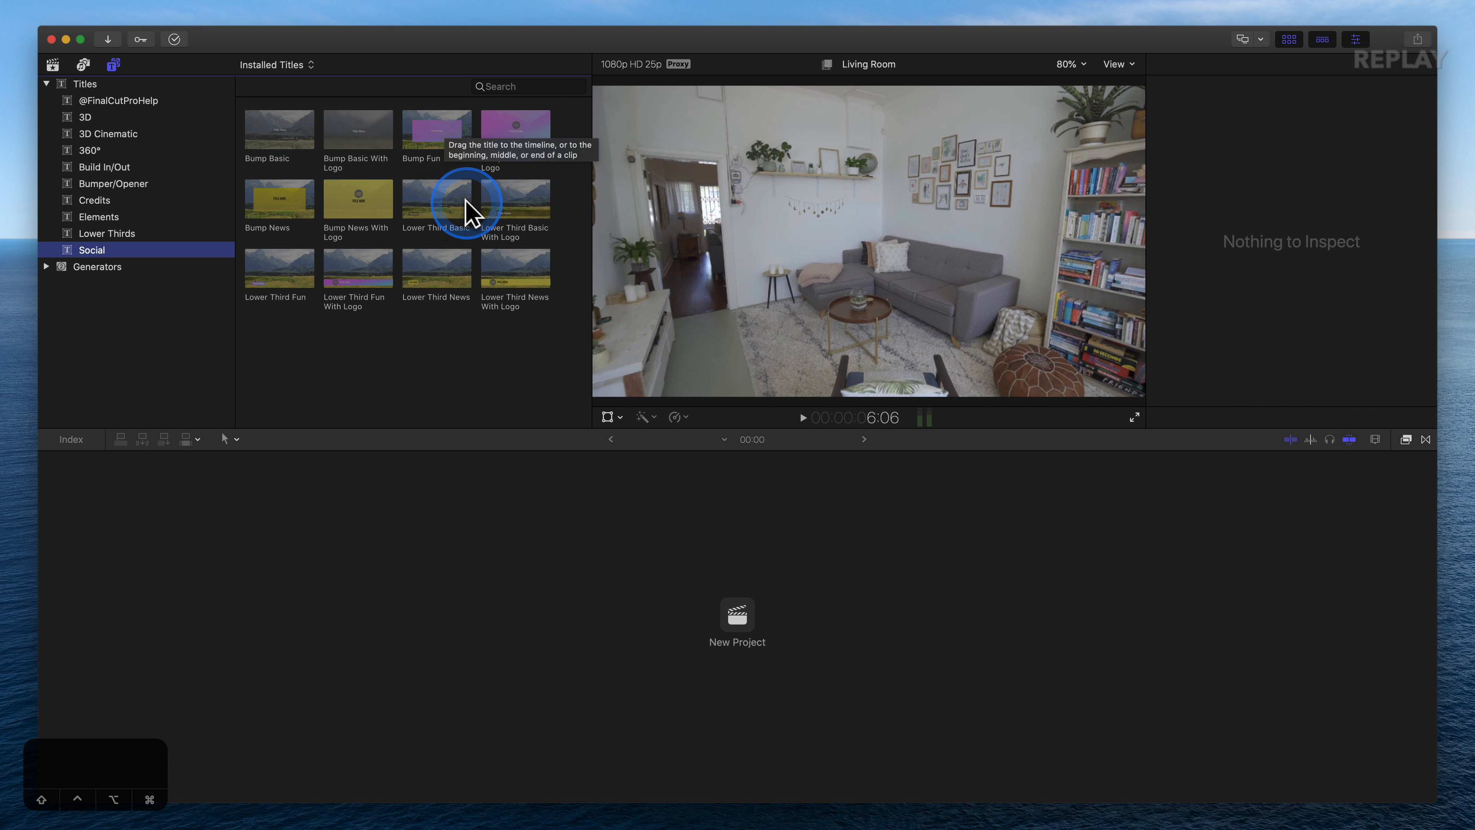
left_click(442, 202)
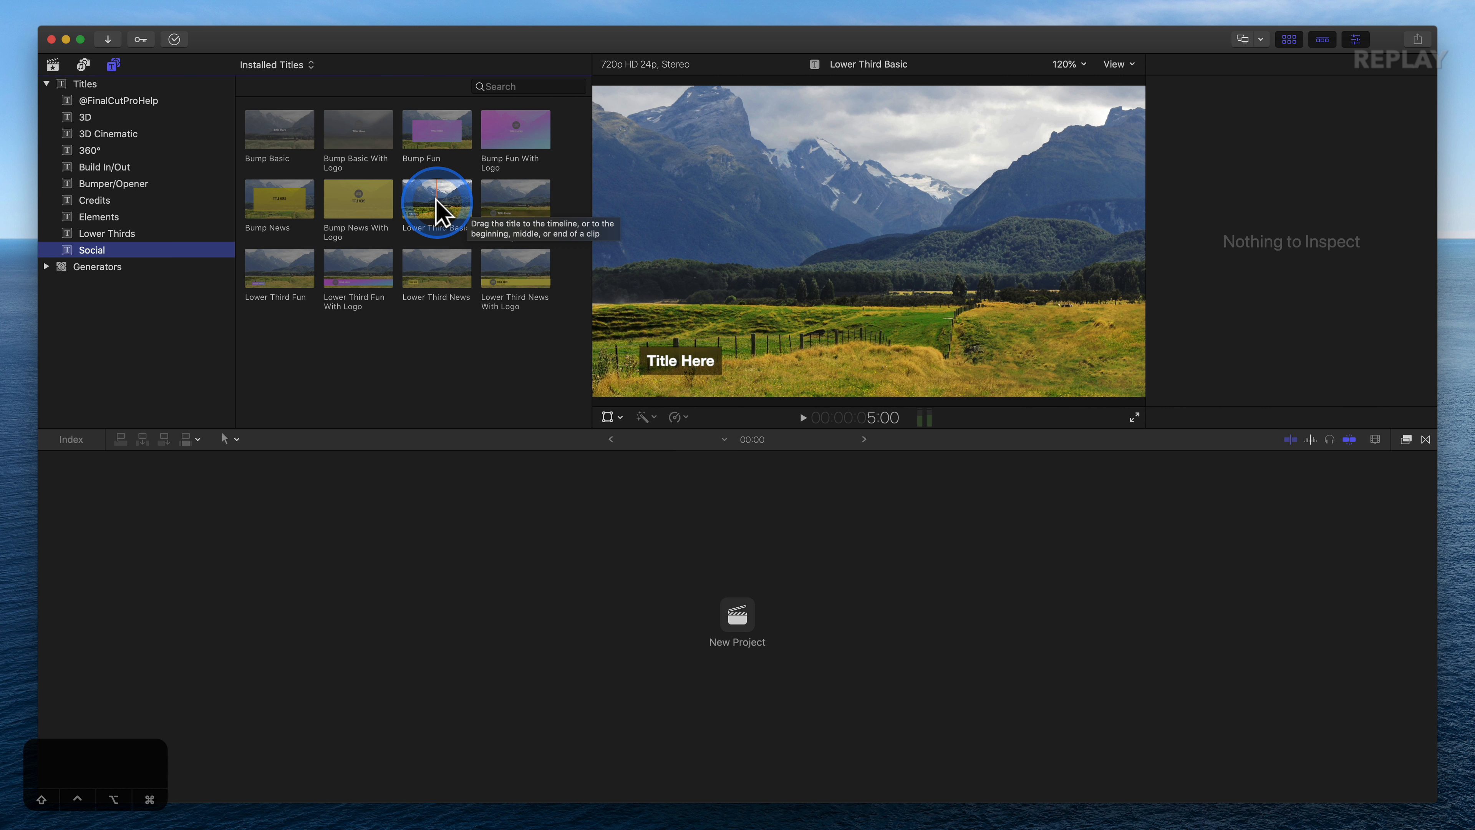
Step: Open the new project setup and cancel it, returning to the Sports library in the media browser
left_click(742, 621)
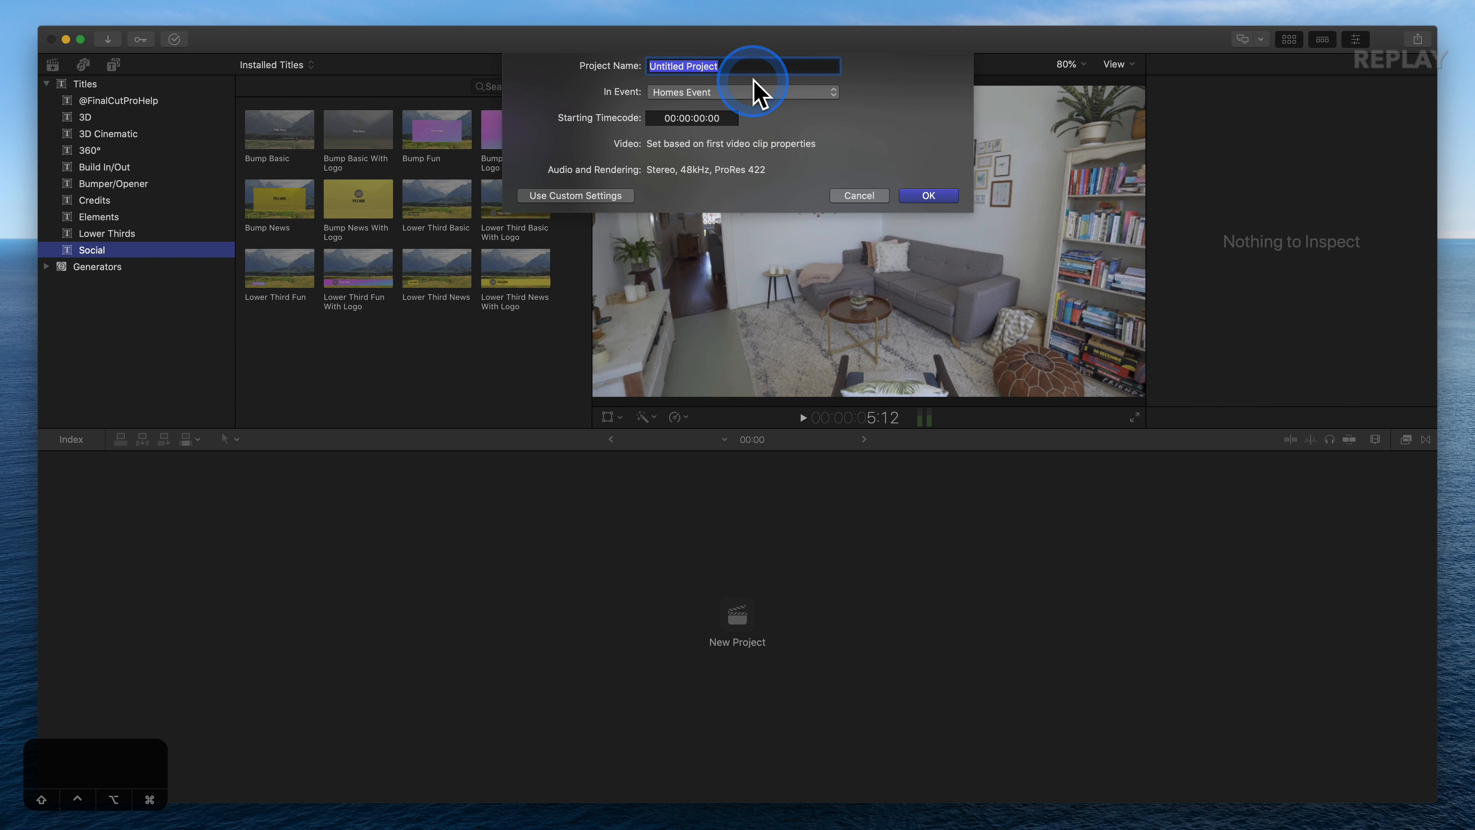
key("Escape")
left_click(52, 64)
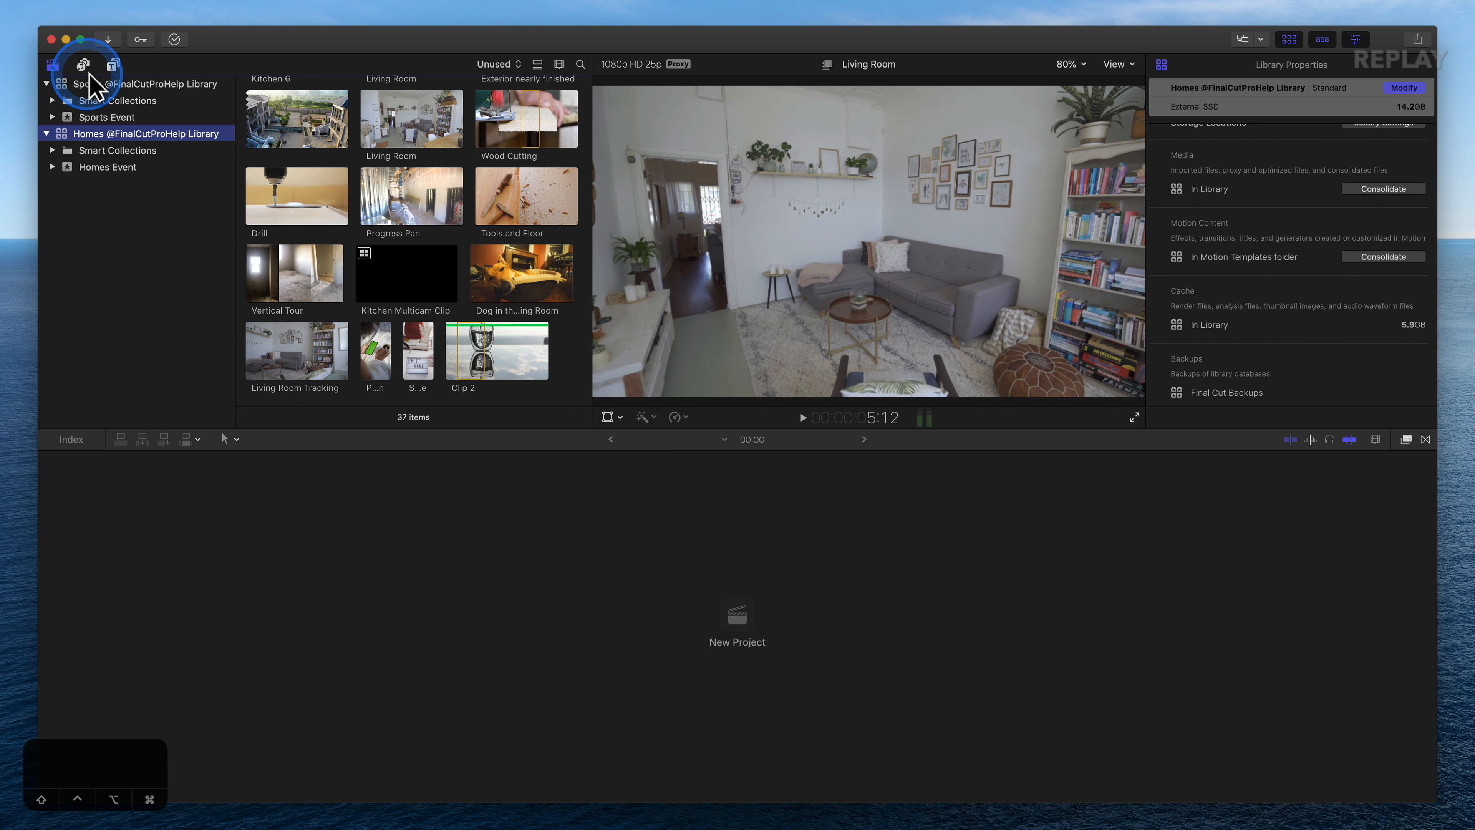
left_click(99, 86)
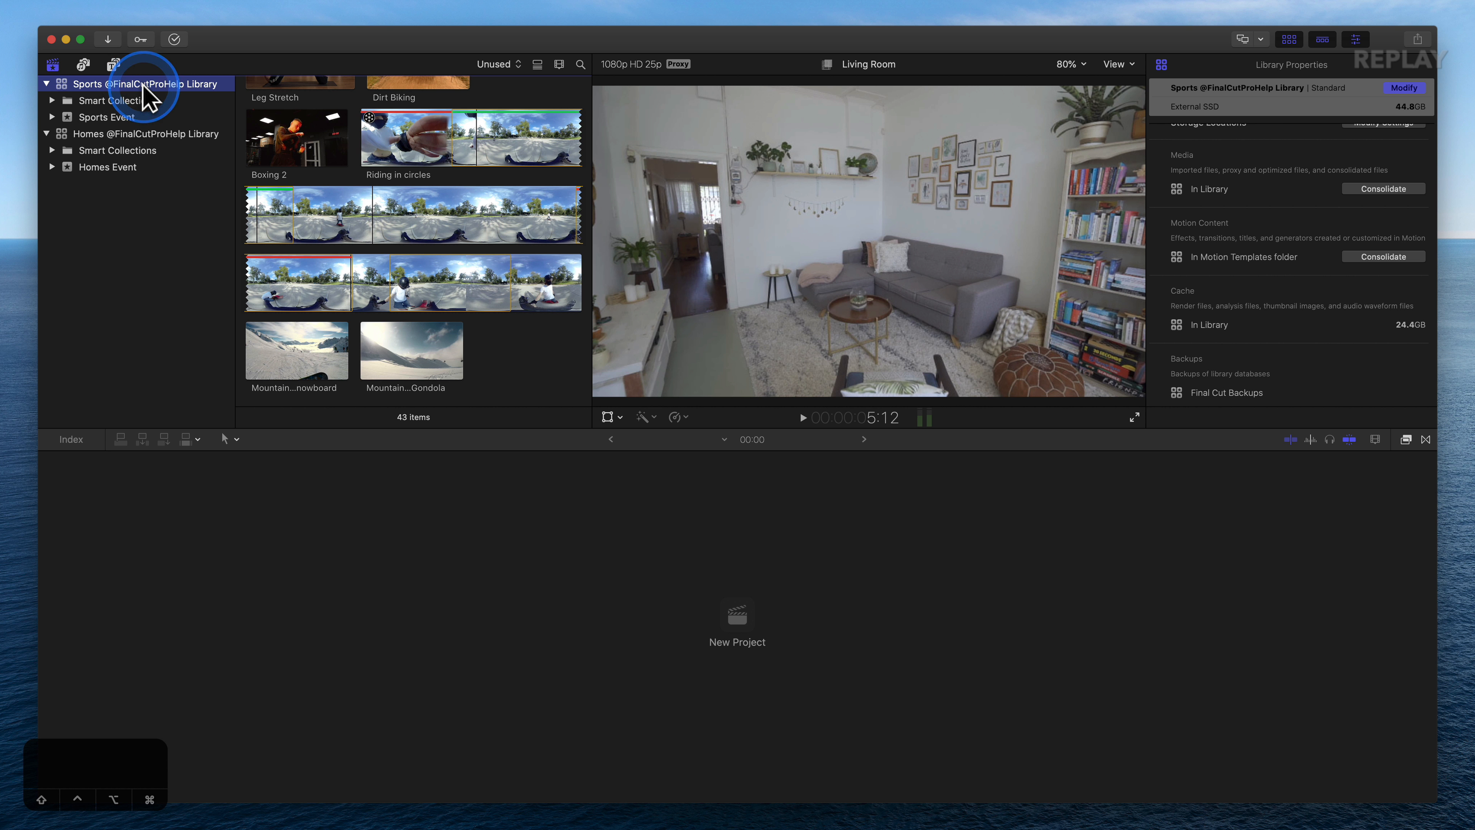
Step: Browse the projects and clips of the Sports library, previewing Sports Car 2 and Kitesurfing 1
scroll(468, 194, "up", 20)
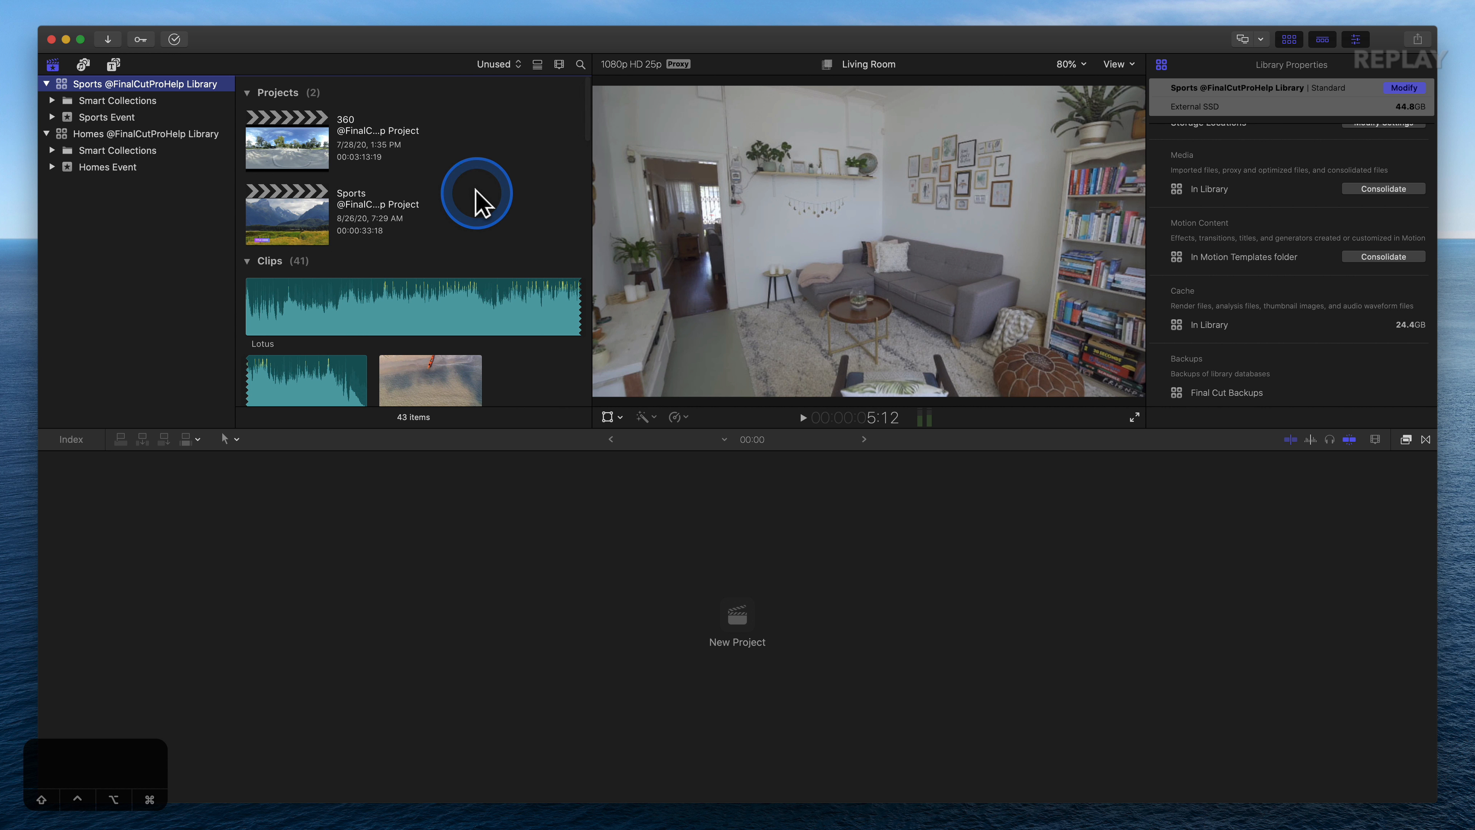
scroll(416, 262, "down", 10)
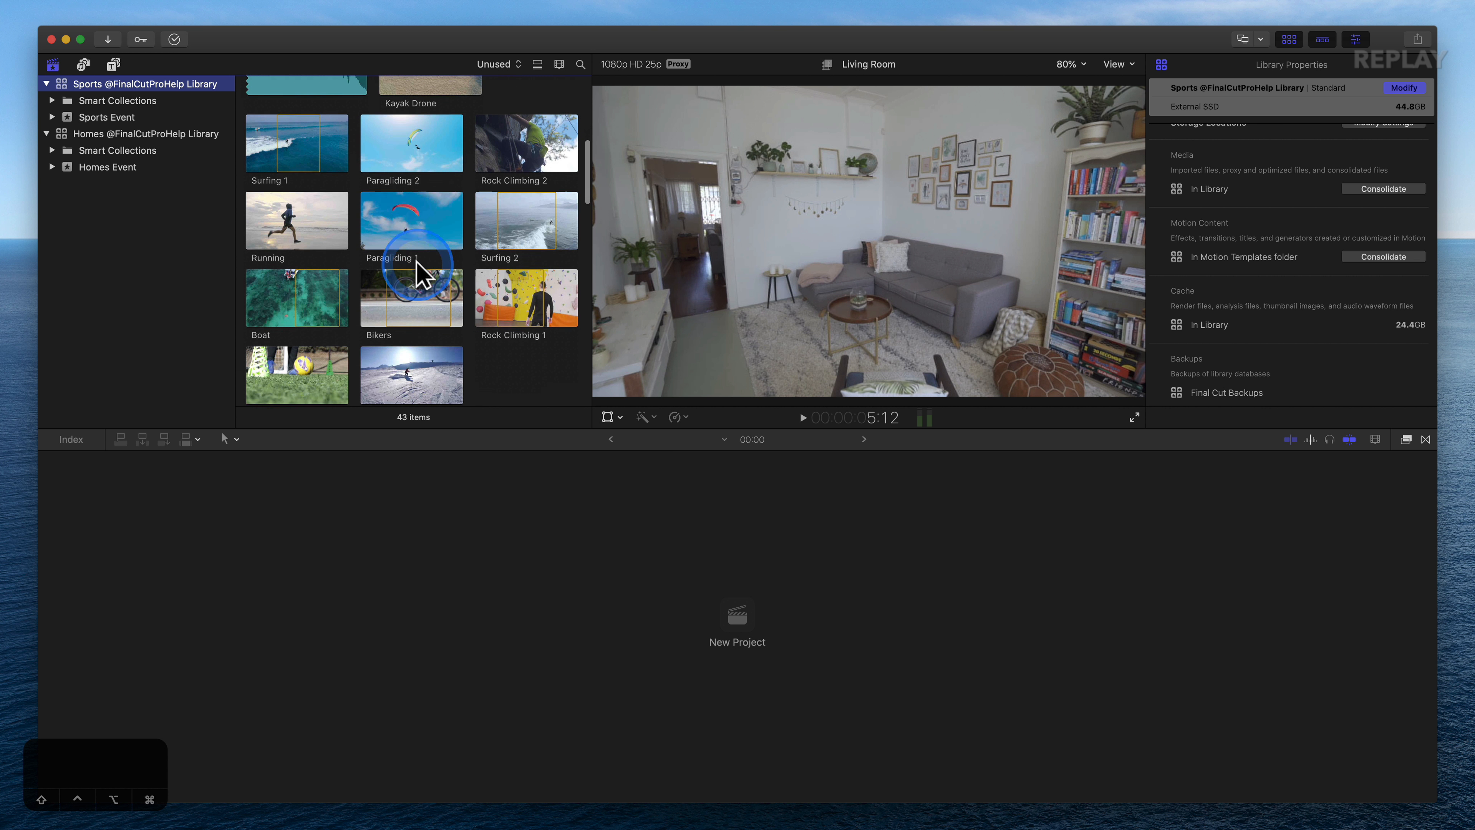
scroll(415, 261, "down", 5)
left_click(399, 334)
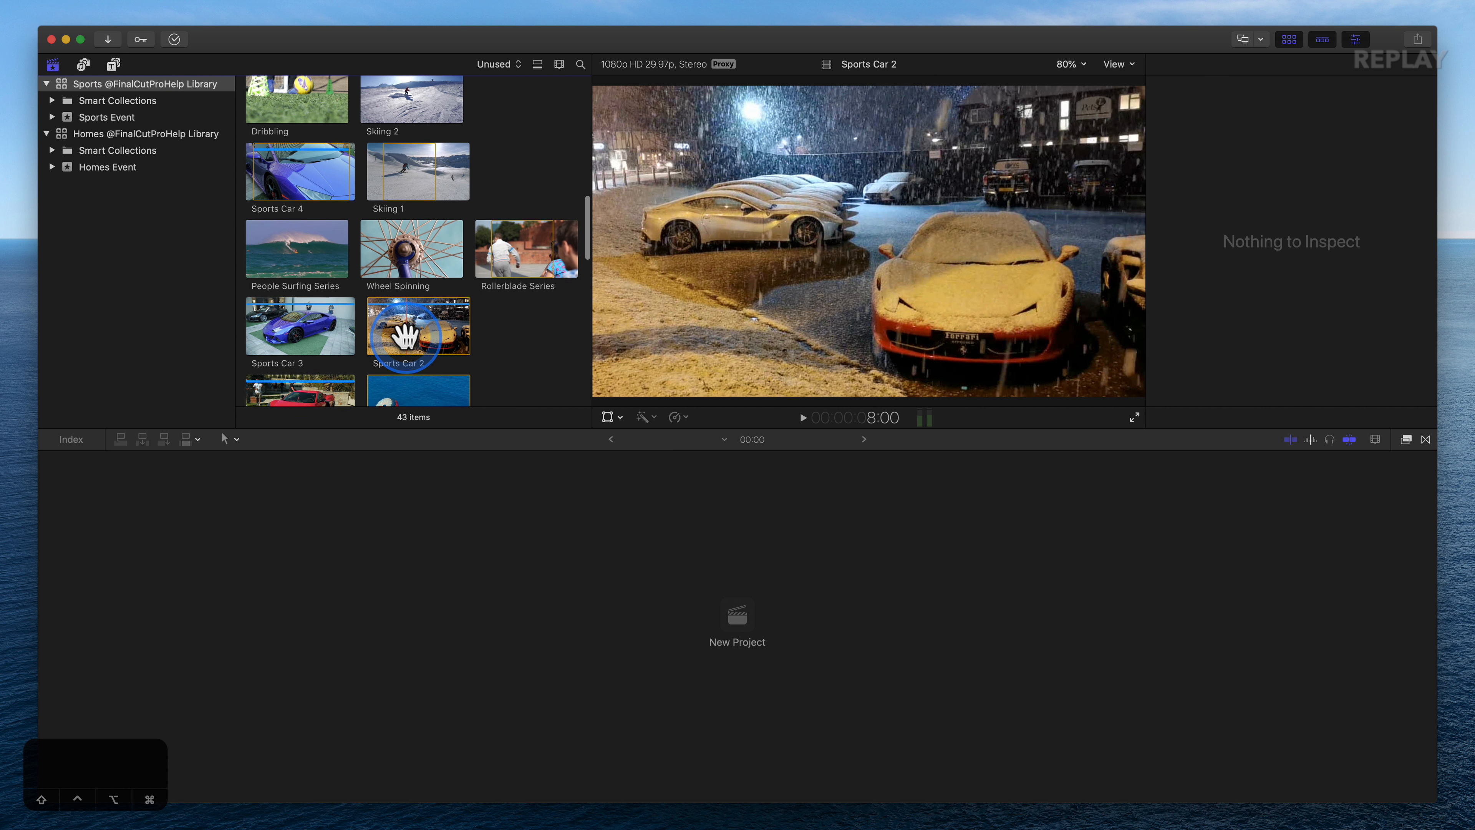
scroll(405, 336, "down", 1)
left_click(401, 334)
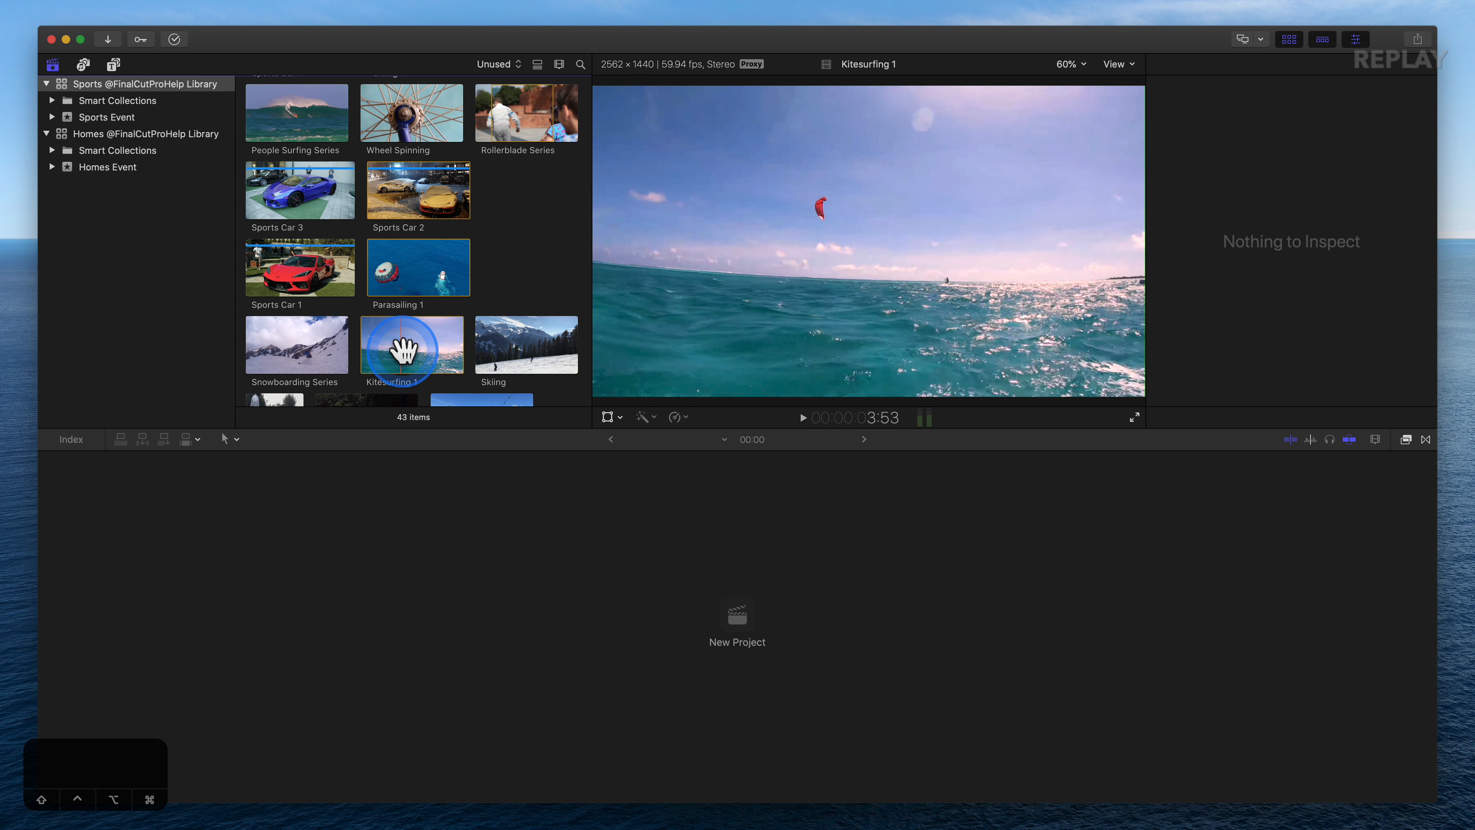
scroll(436, 348, "down", 1)
scroll(436, 347, "down", 5)
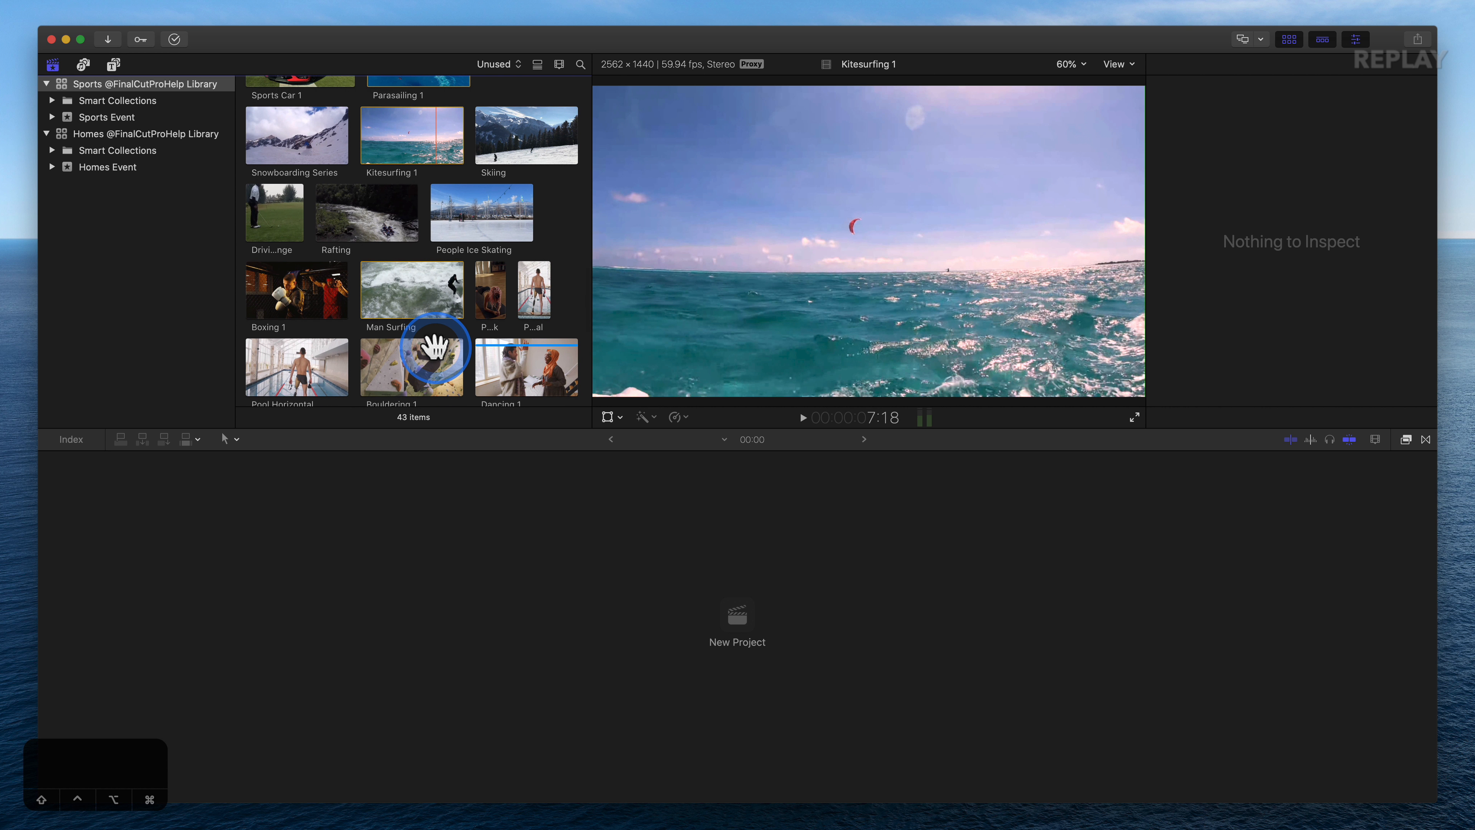
Step: Preview the vertical Plank clip and the Man Surfing and Bouldering 1 clips of the Sports library
left_click(402, 373)
left_click(488, 227)
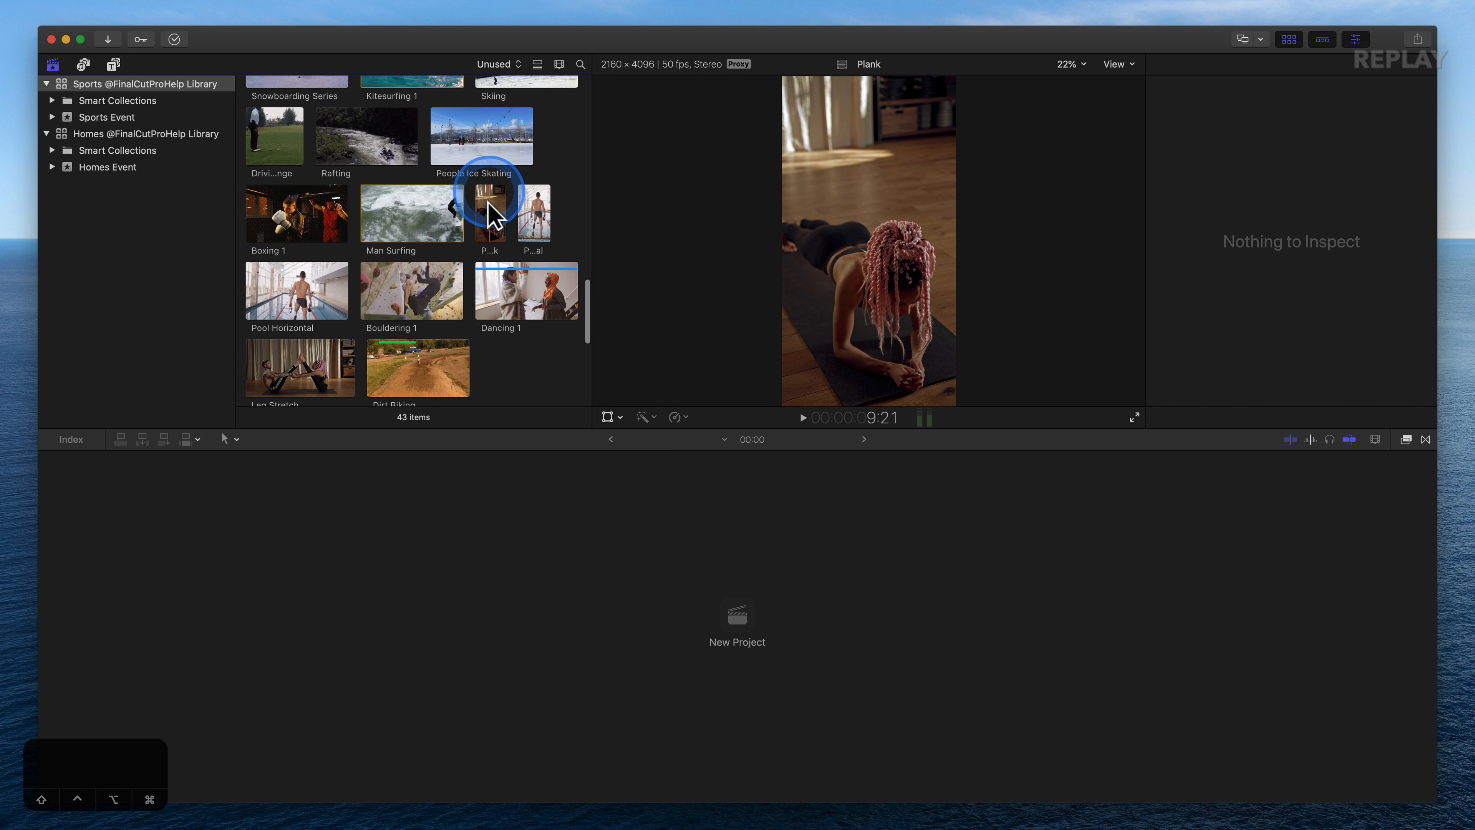
left_click(532, 215)
left_click(488, 232)
left_click(391, 232)
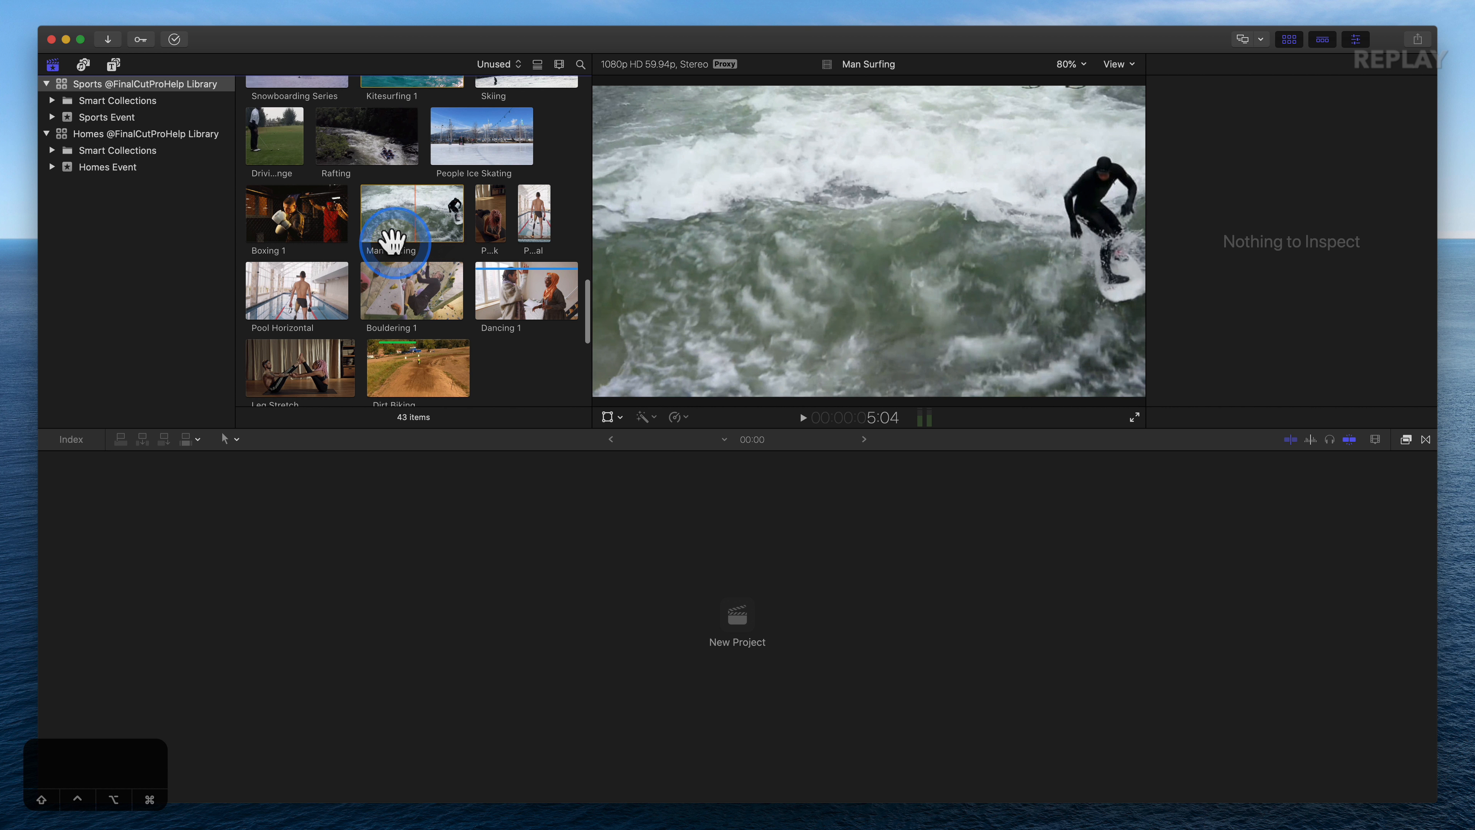
left_click(407, 316)
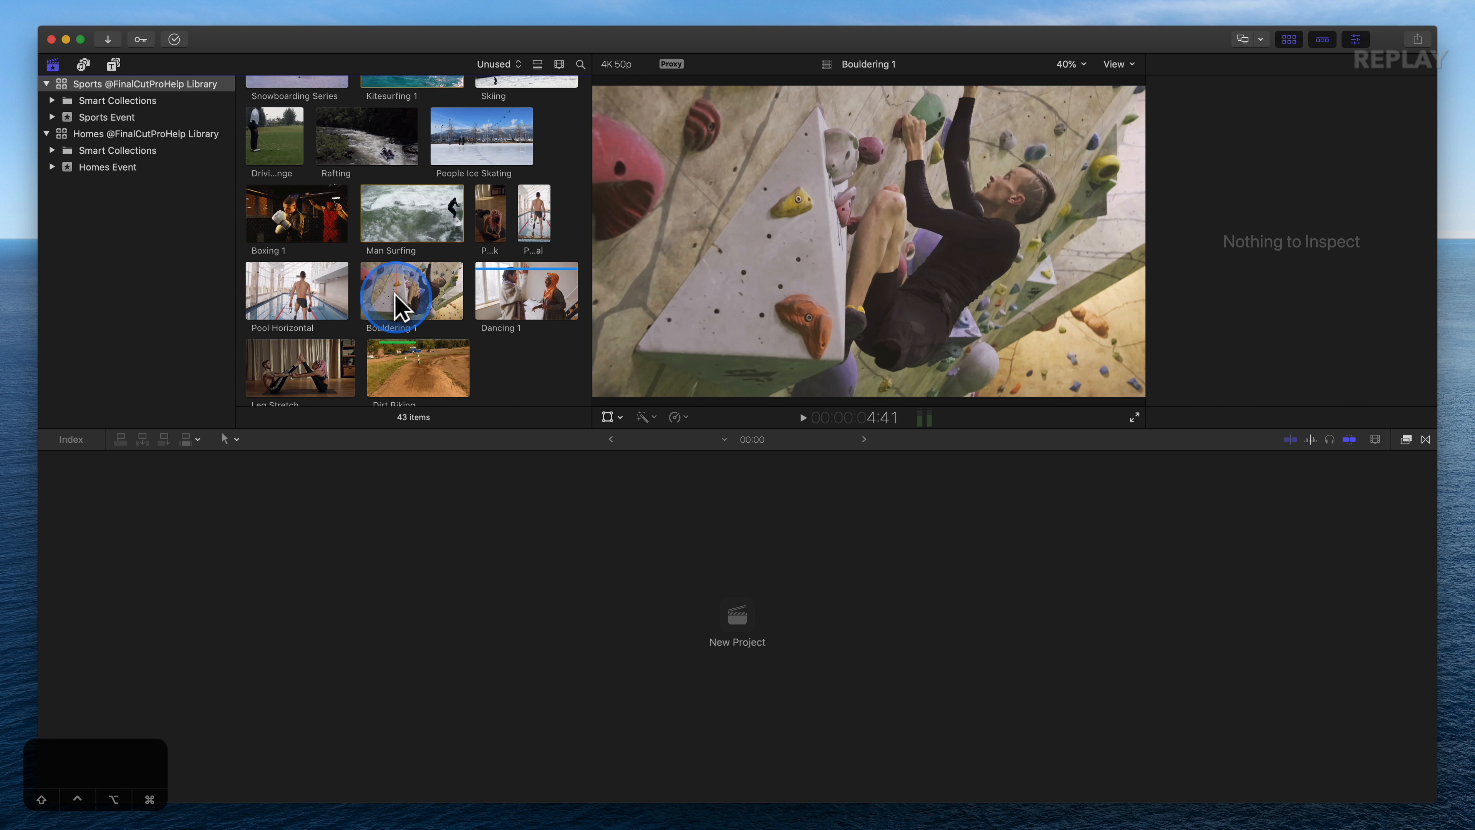
Step: Preview the Rafting clip and return to the projects at the start of the Sports library
left_click(378, 138)
scroll(385, 138, "down", 8)
scroll(395, 154, "up", 1)
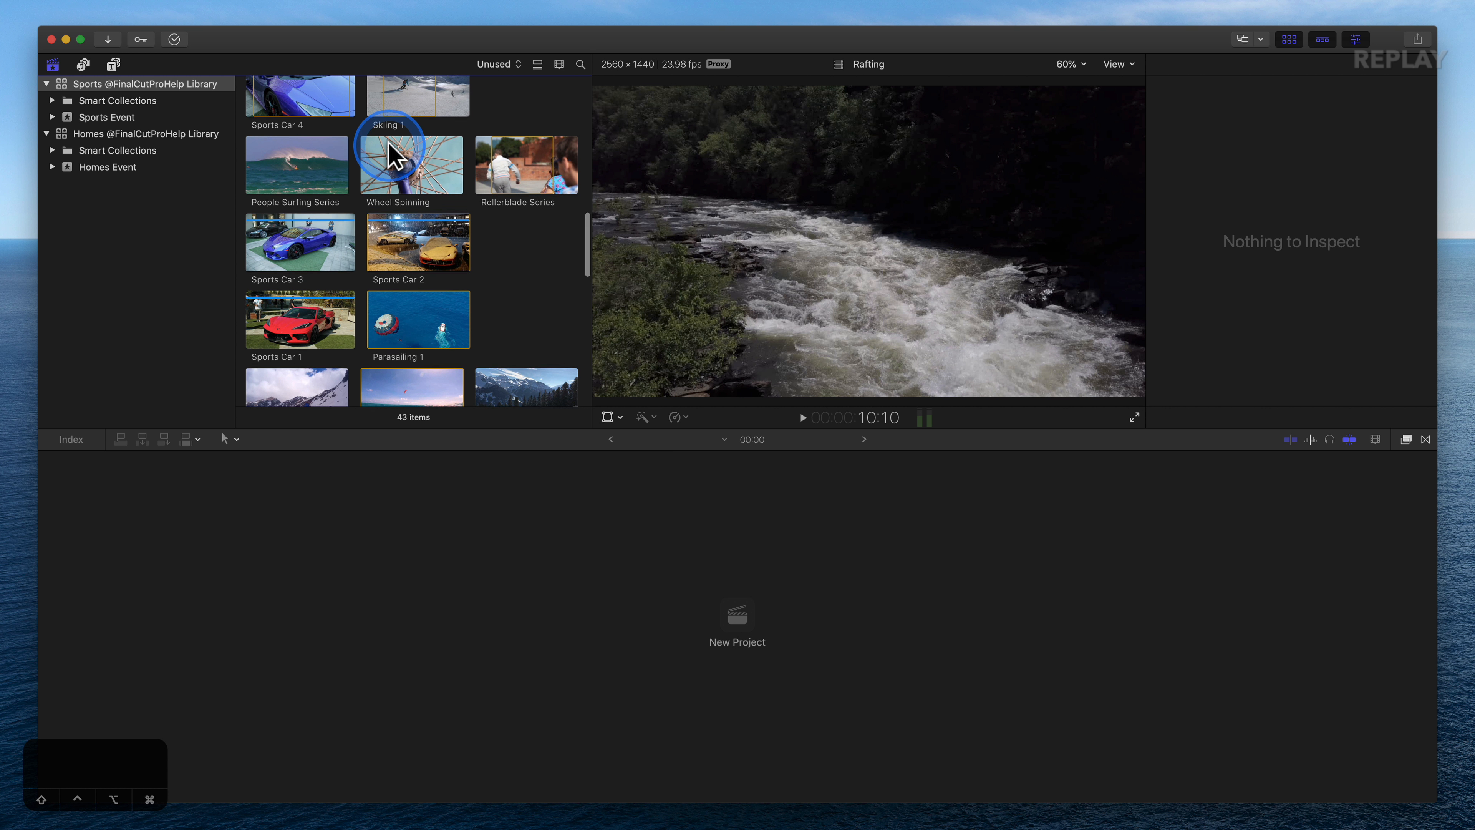
scroll(388, 142, "up", 15)
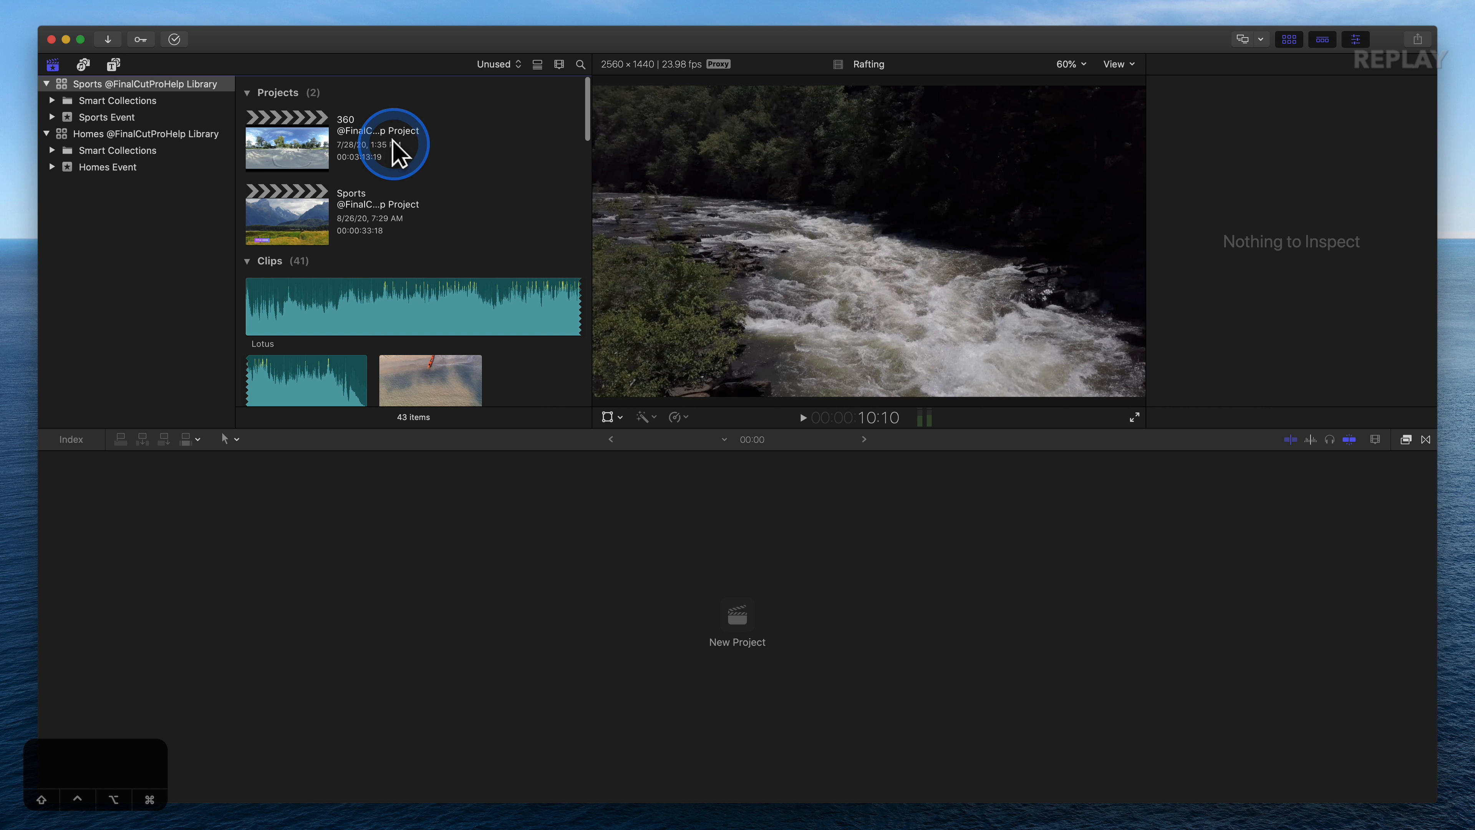
Step: Start a new project named Surfing in the Sports Event and show its custom settings
key("super+n")
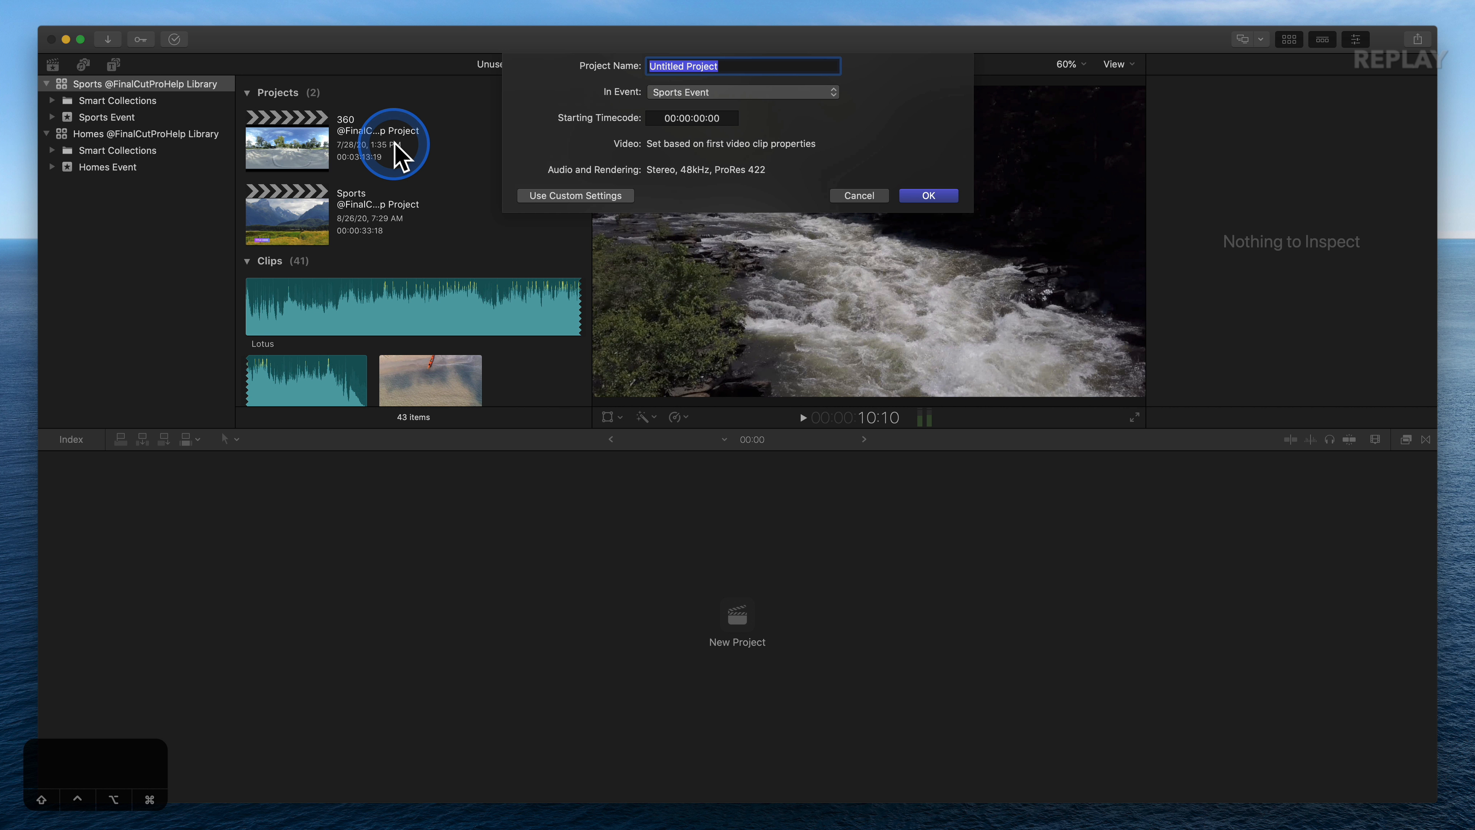
type("Surfing")
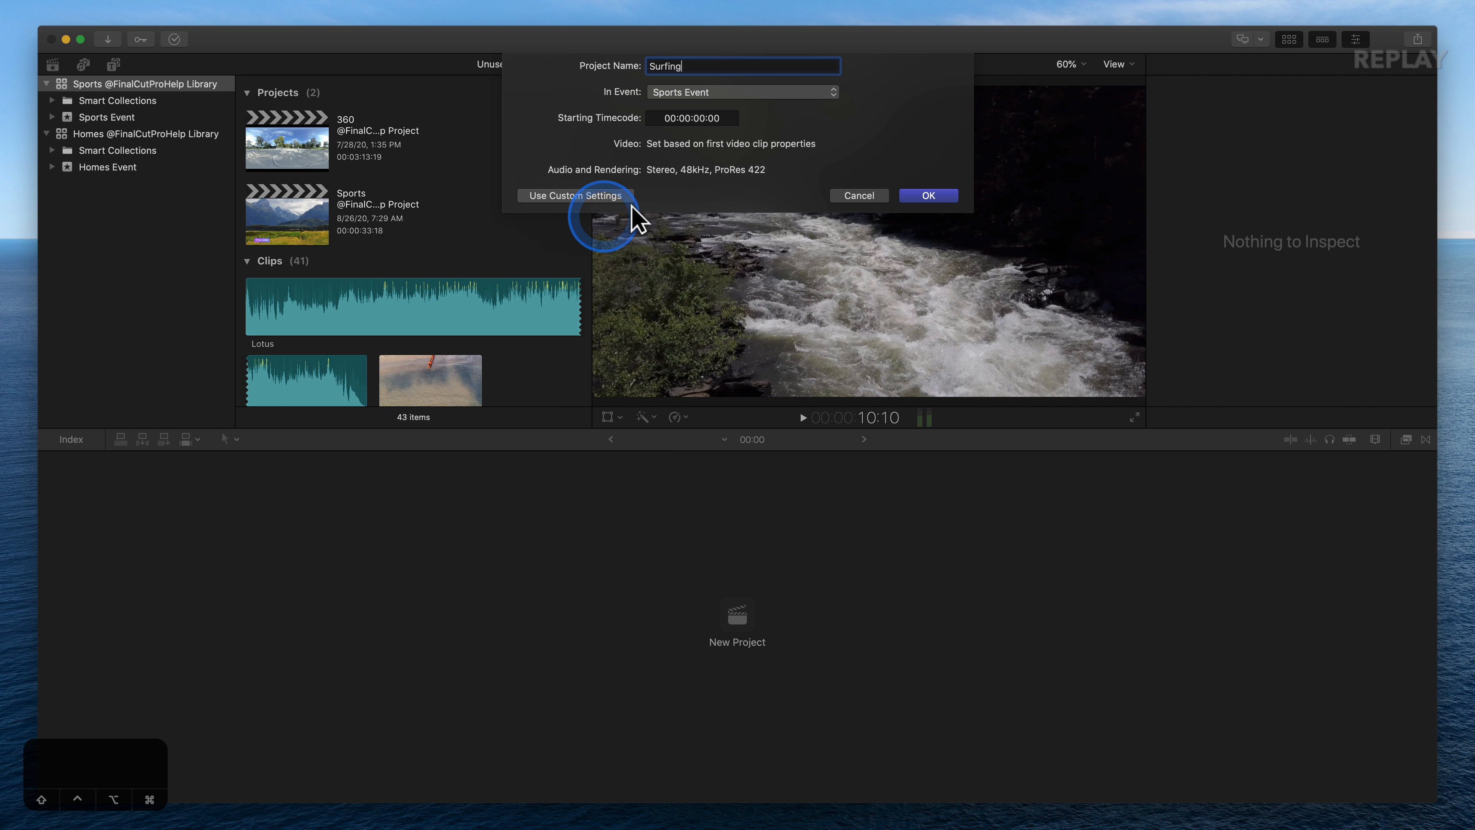
left_click(578, 196)
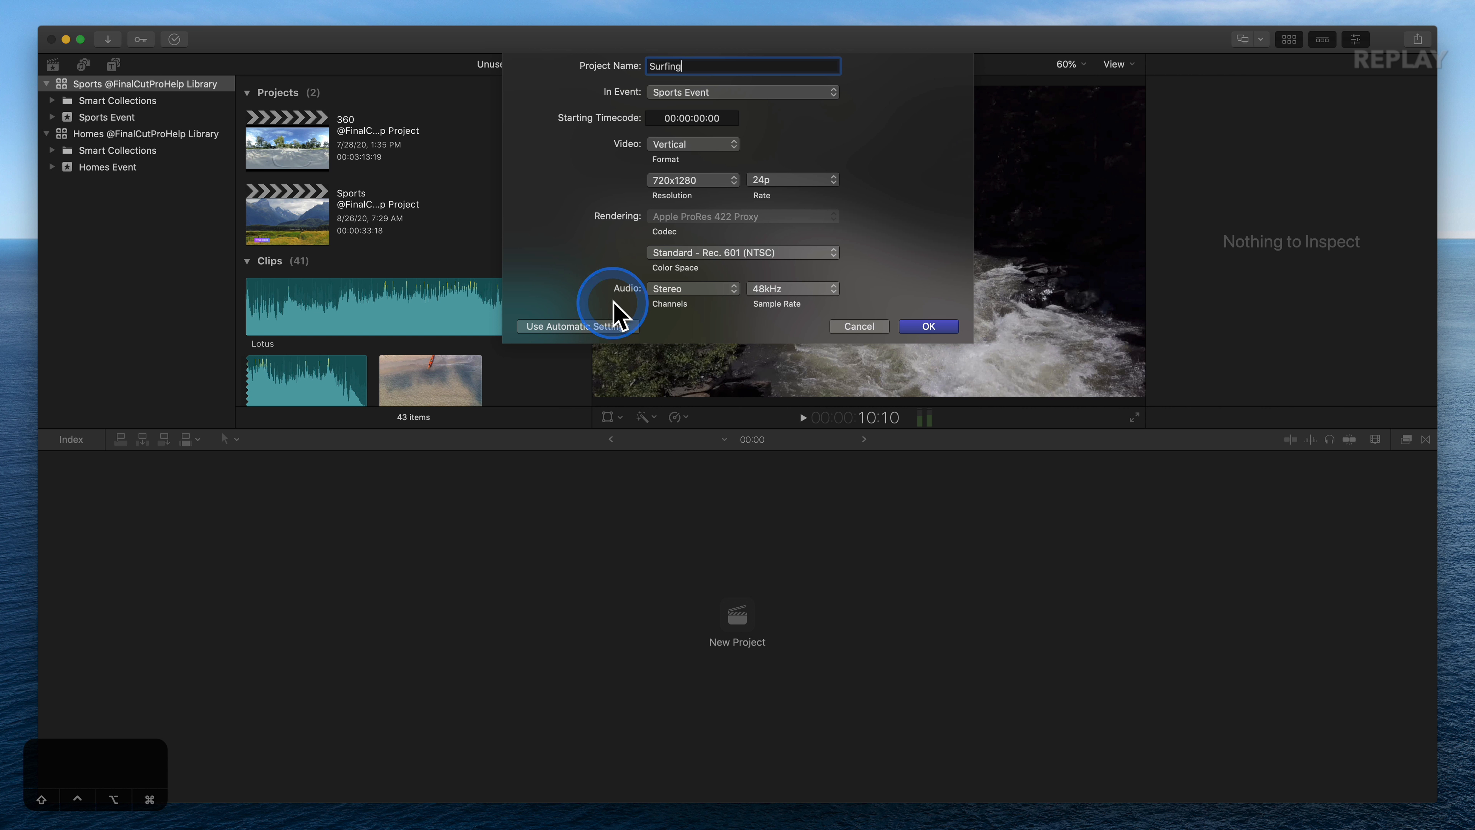
Step: Try the Square and Custom video formats for the Surfing project
left_click(689, 147)
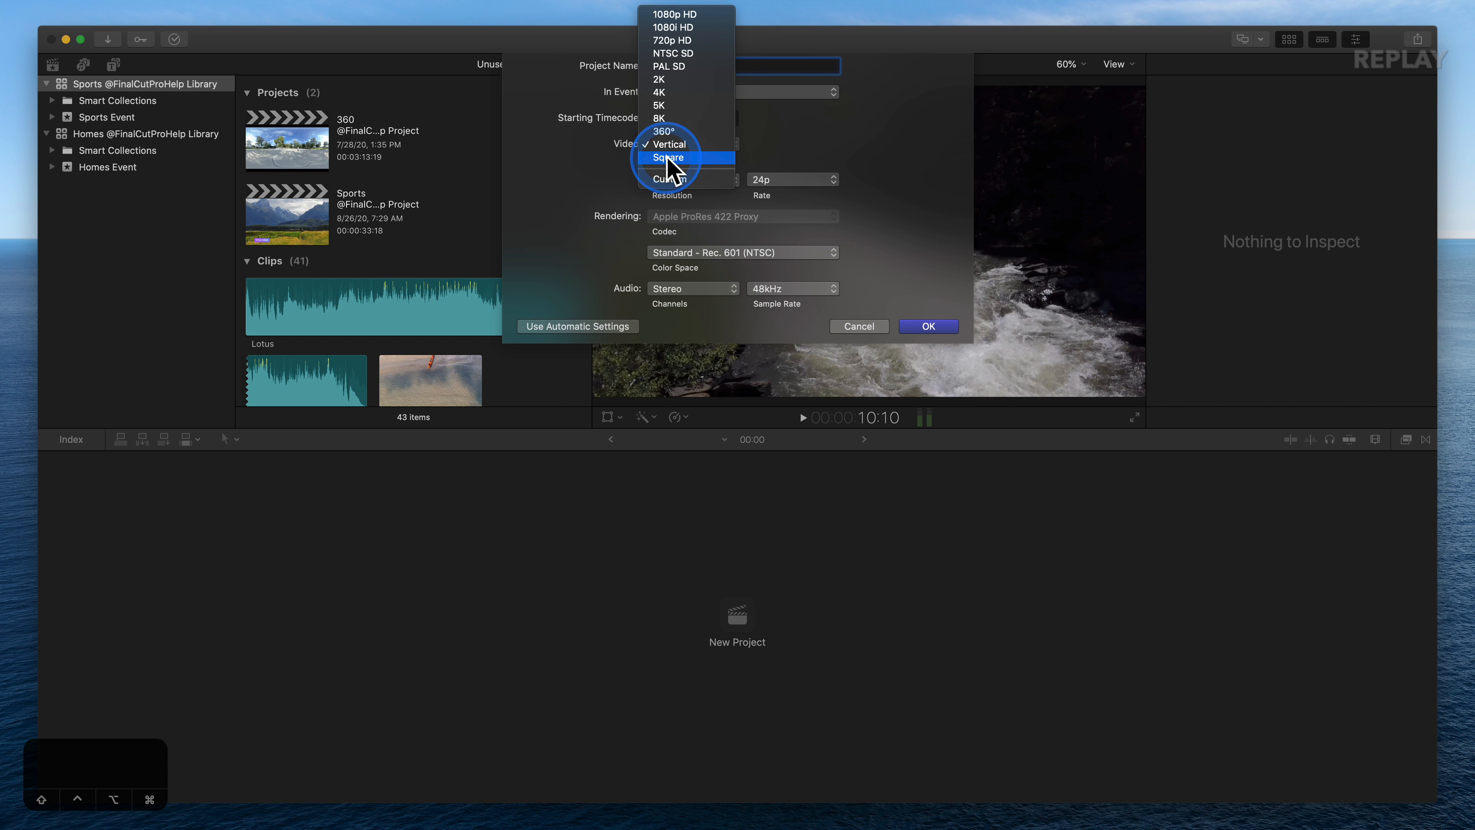
left_click(690, 155)
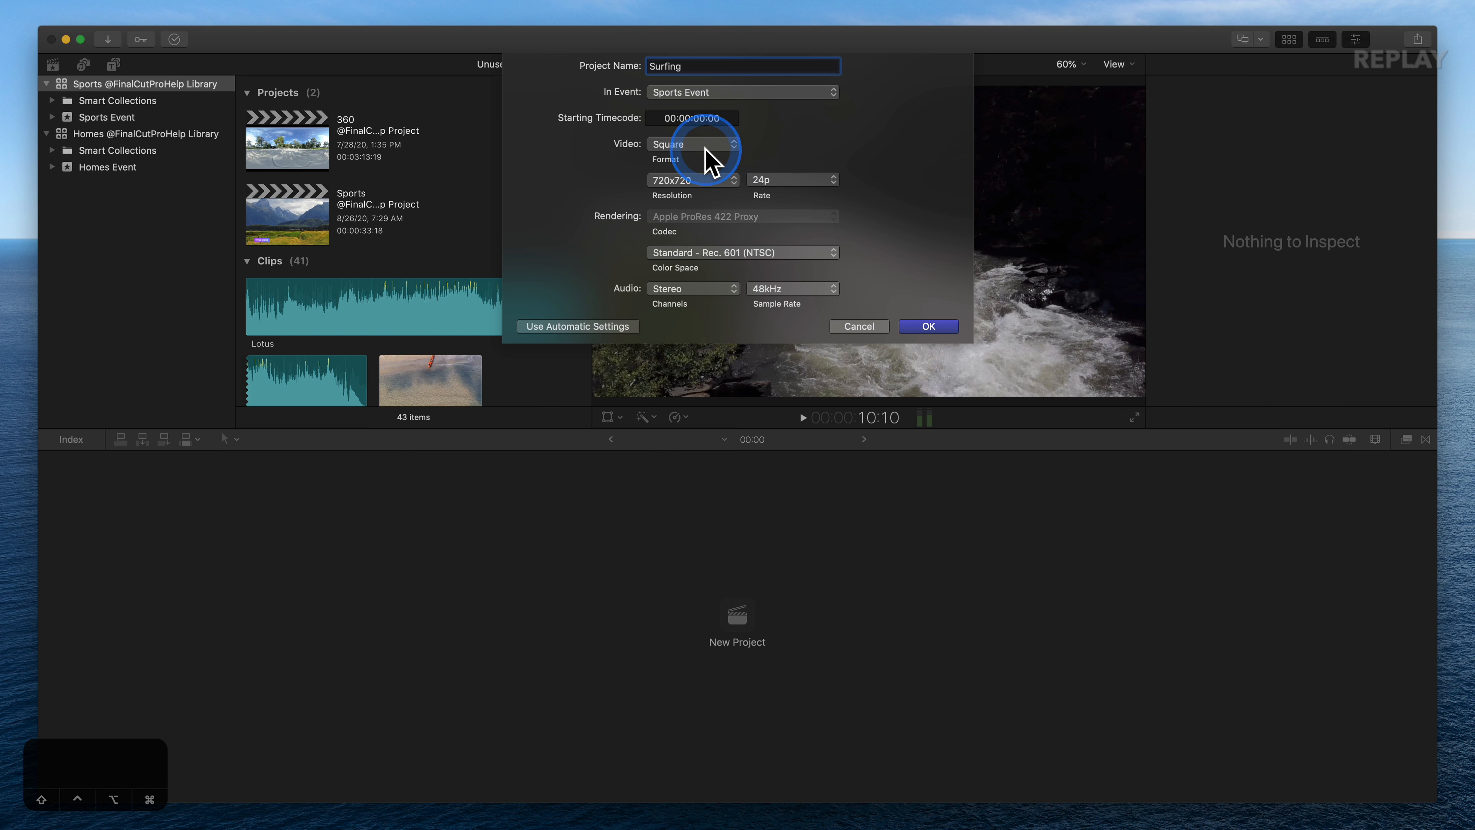
left_click(705, 149)
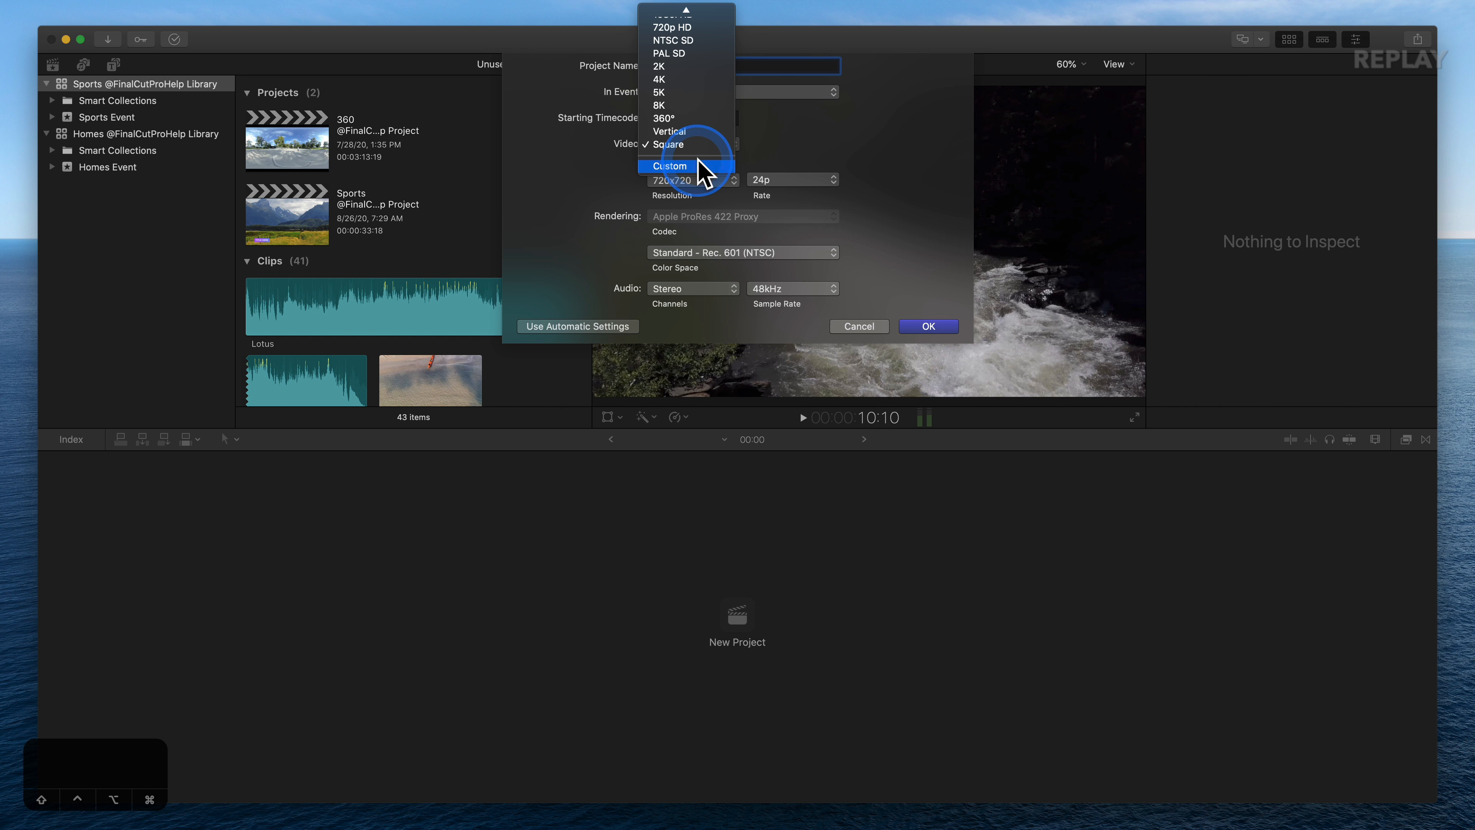
left_click(696, 160)
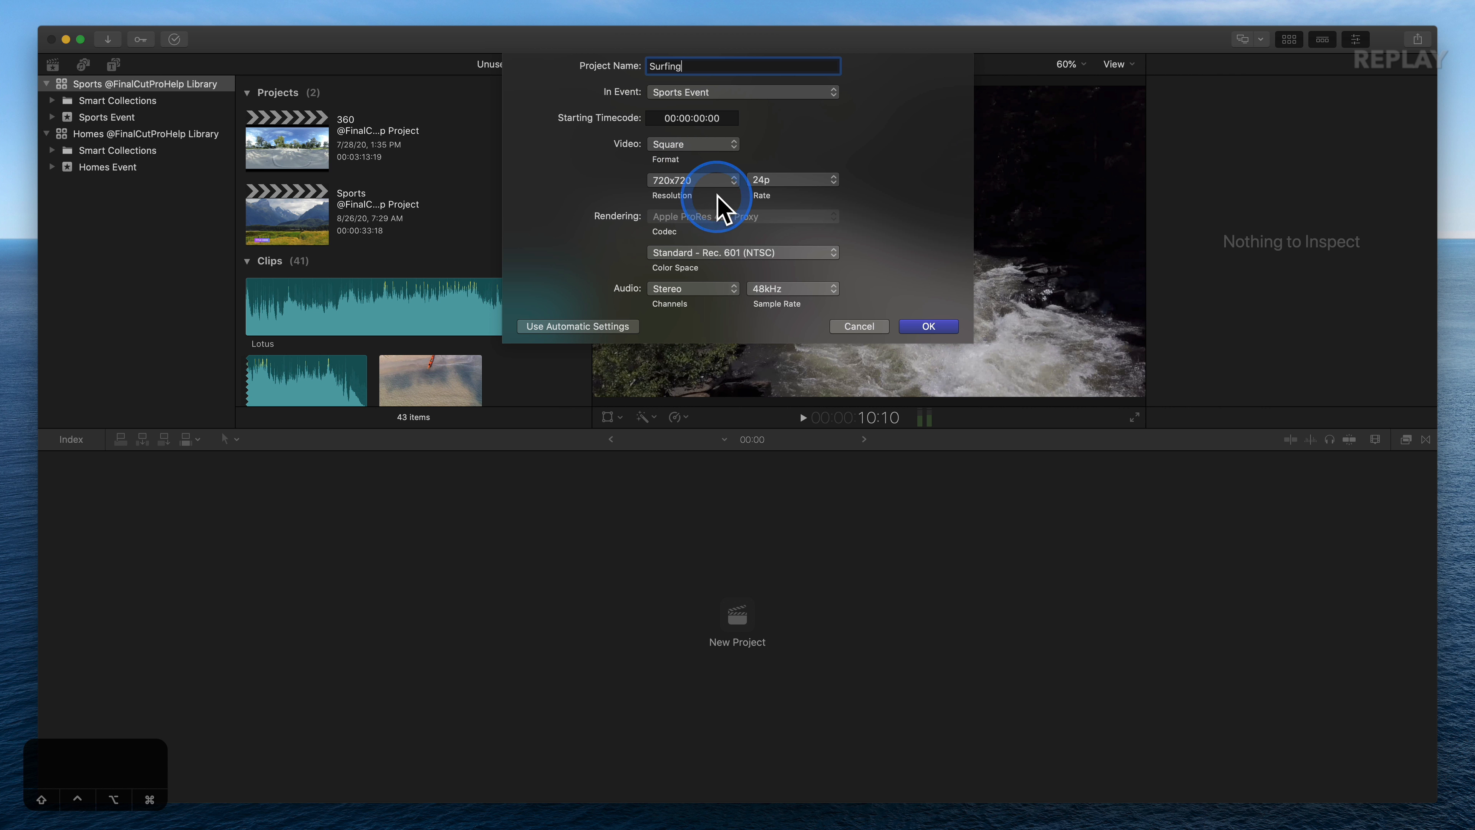
left_click(708, 146)
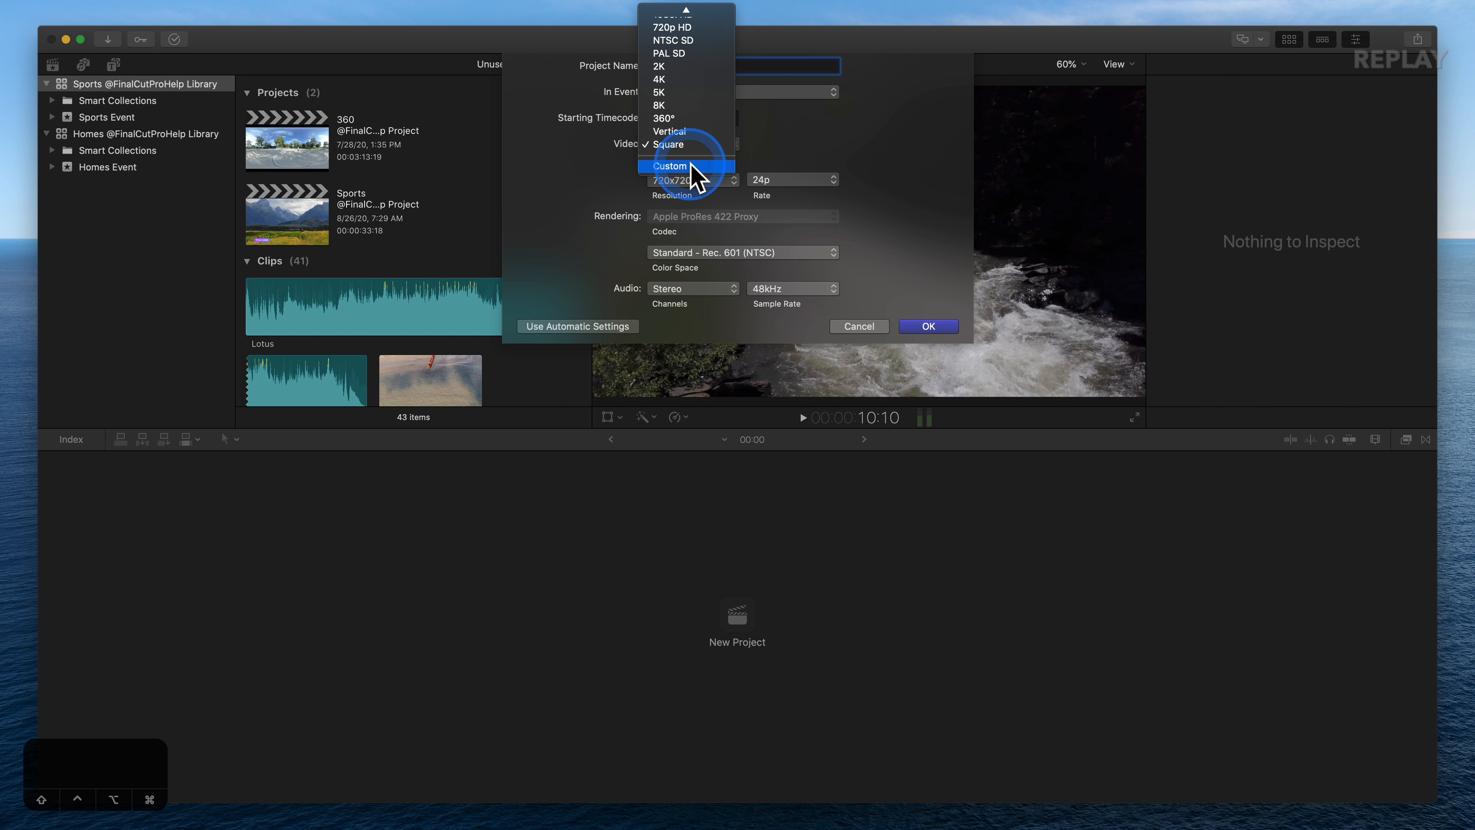
left_click(691, 165)
Step: Set the video format to 1080p HD at 1920x1080 and create the Surfing project
left_click(697, 143)
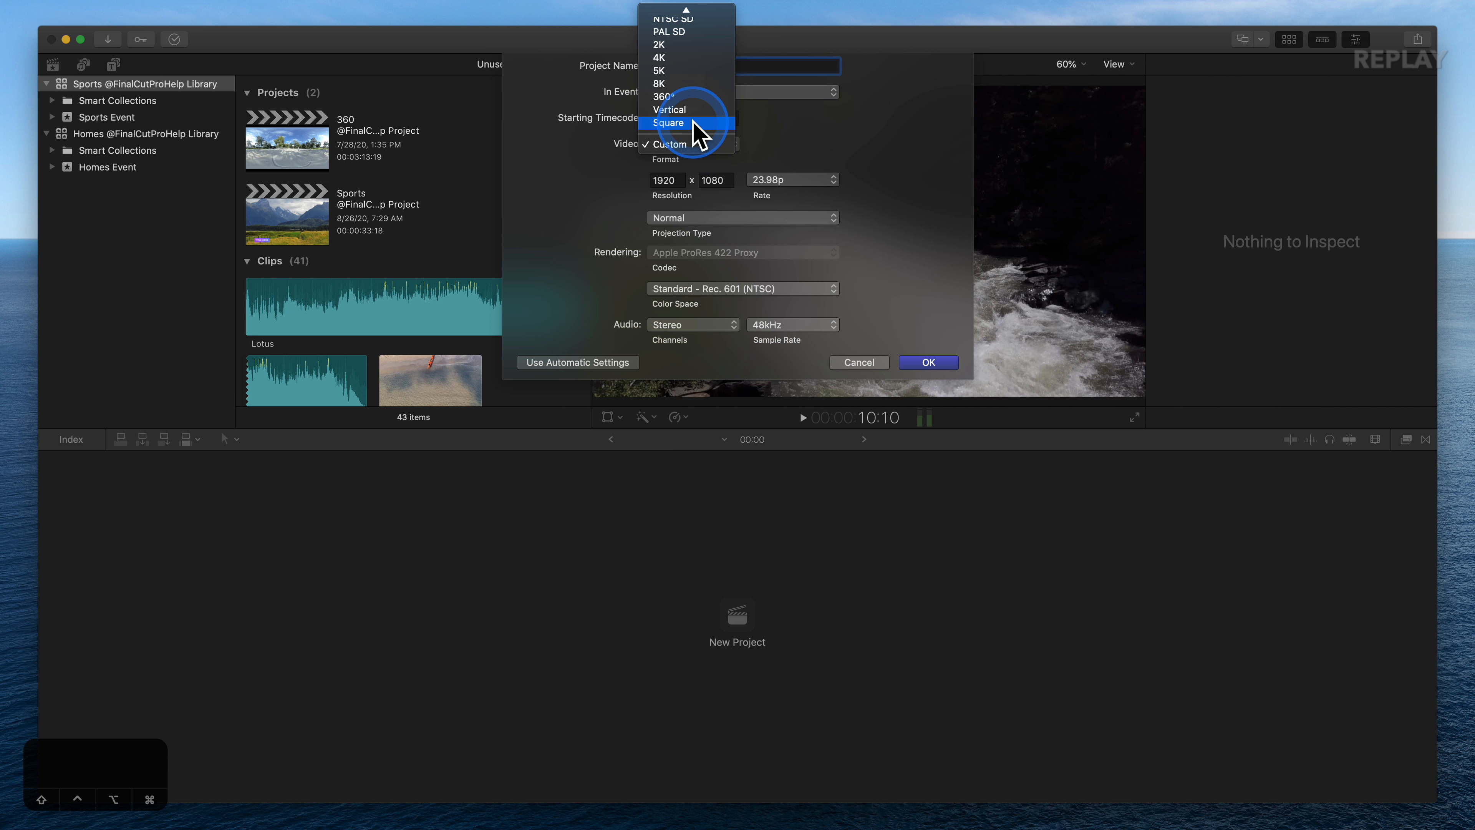
scroll(694, 98, "up", 3)
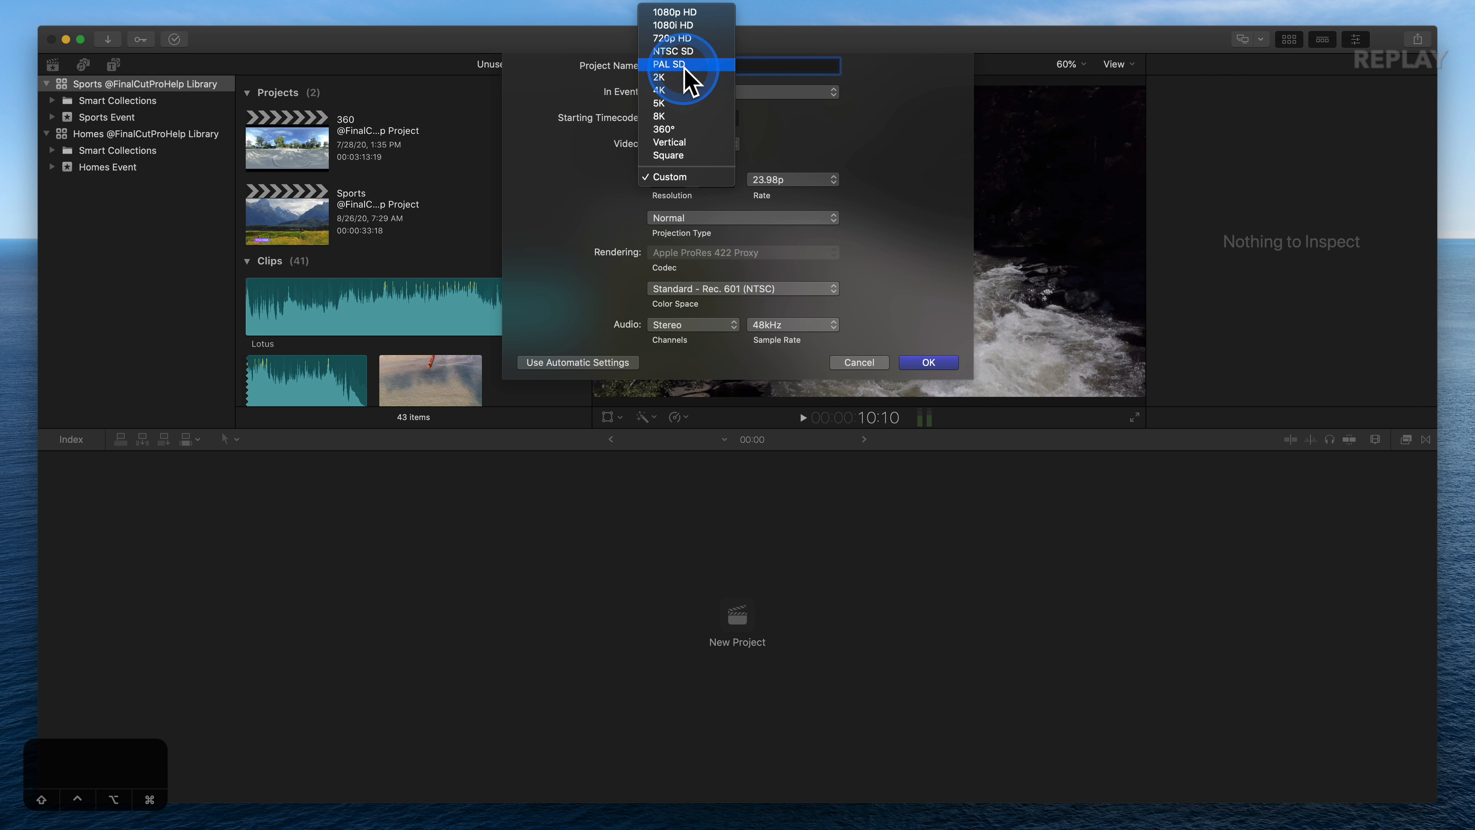
left_click(676, 11)
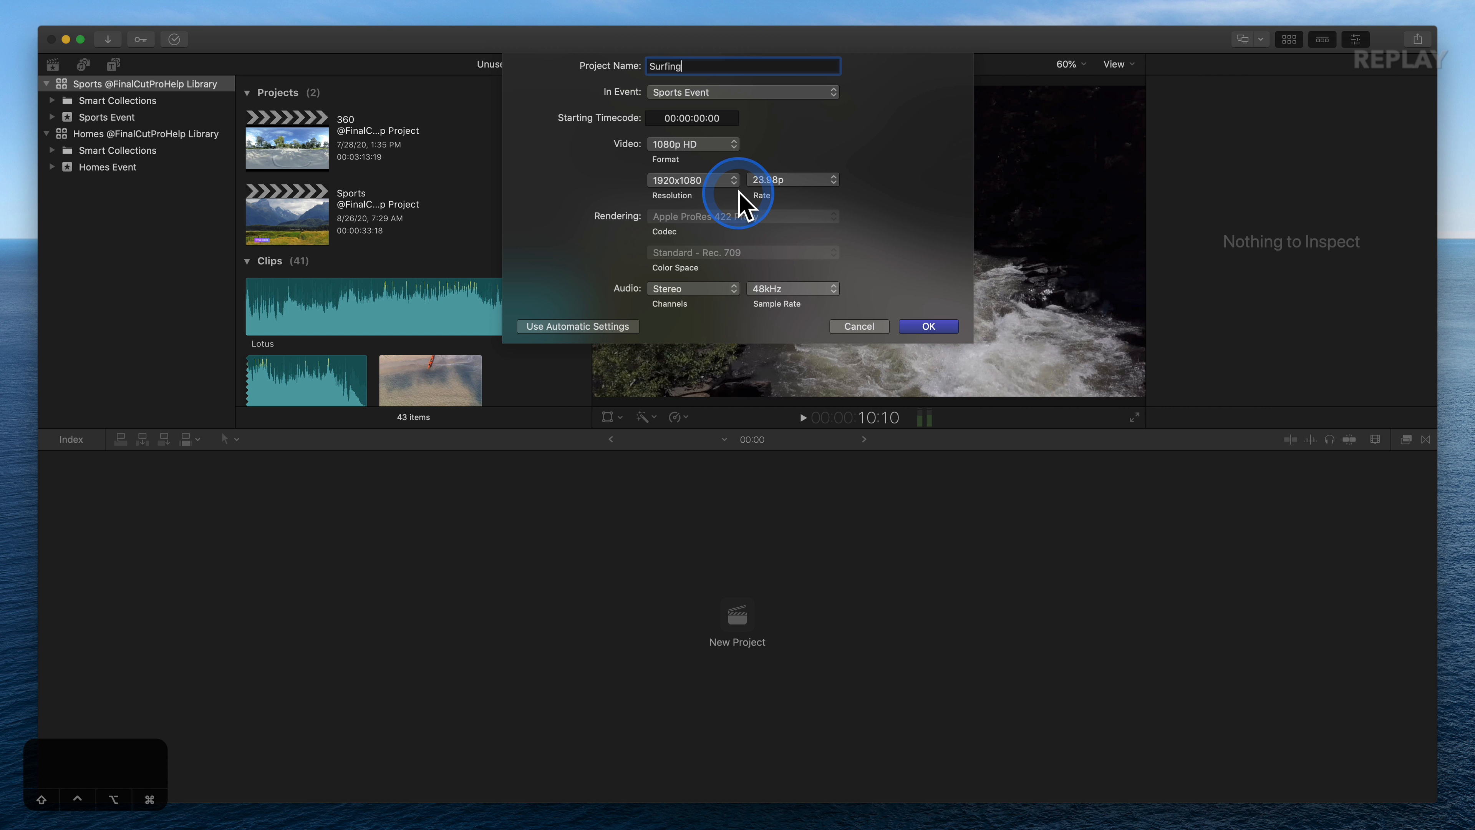
left_click(929, 326)
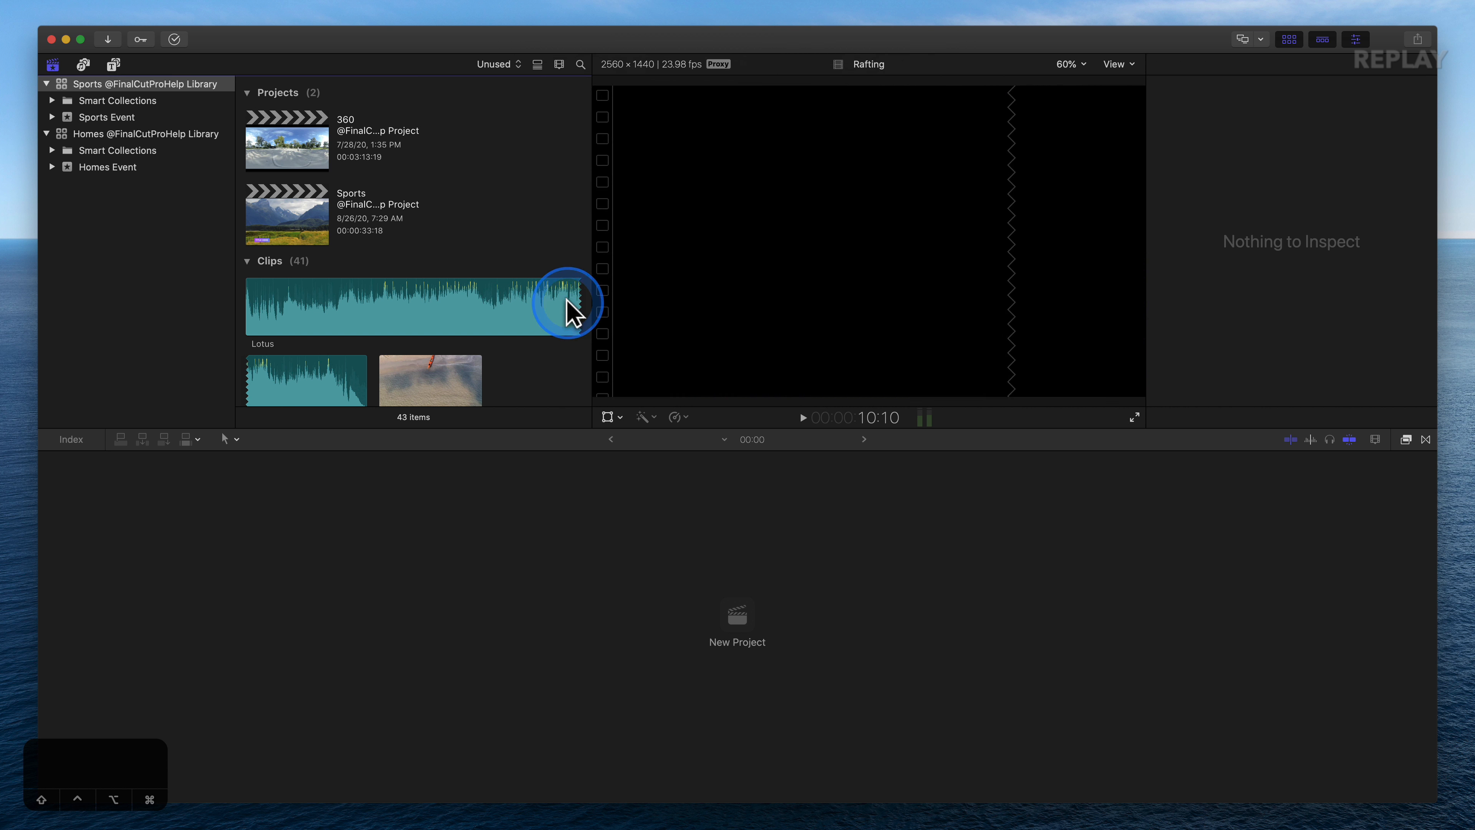
Step: Find the Surfing 1 clip in the Sports library and add its marked range to the start of the Surfing timeline
scroll(480, 297, "down", 3)
scroll(480, 296, "down", 3)
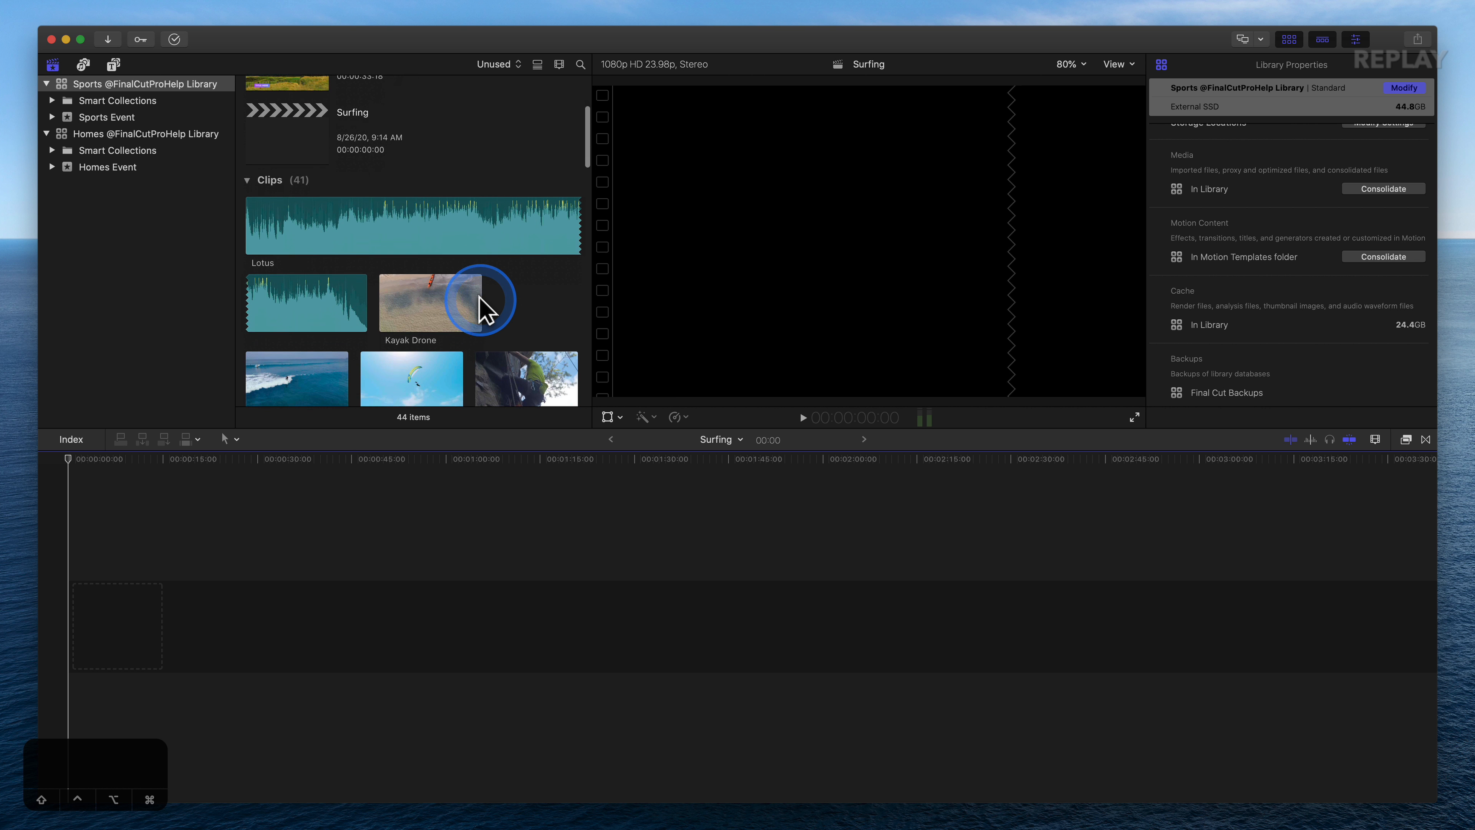
left_click(507, 349)
scroll(507, 349, "down", 5)
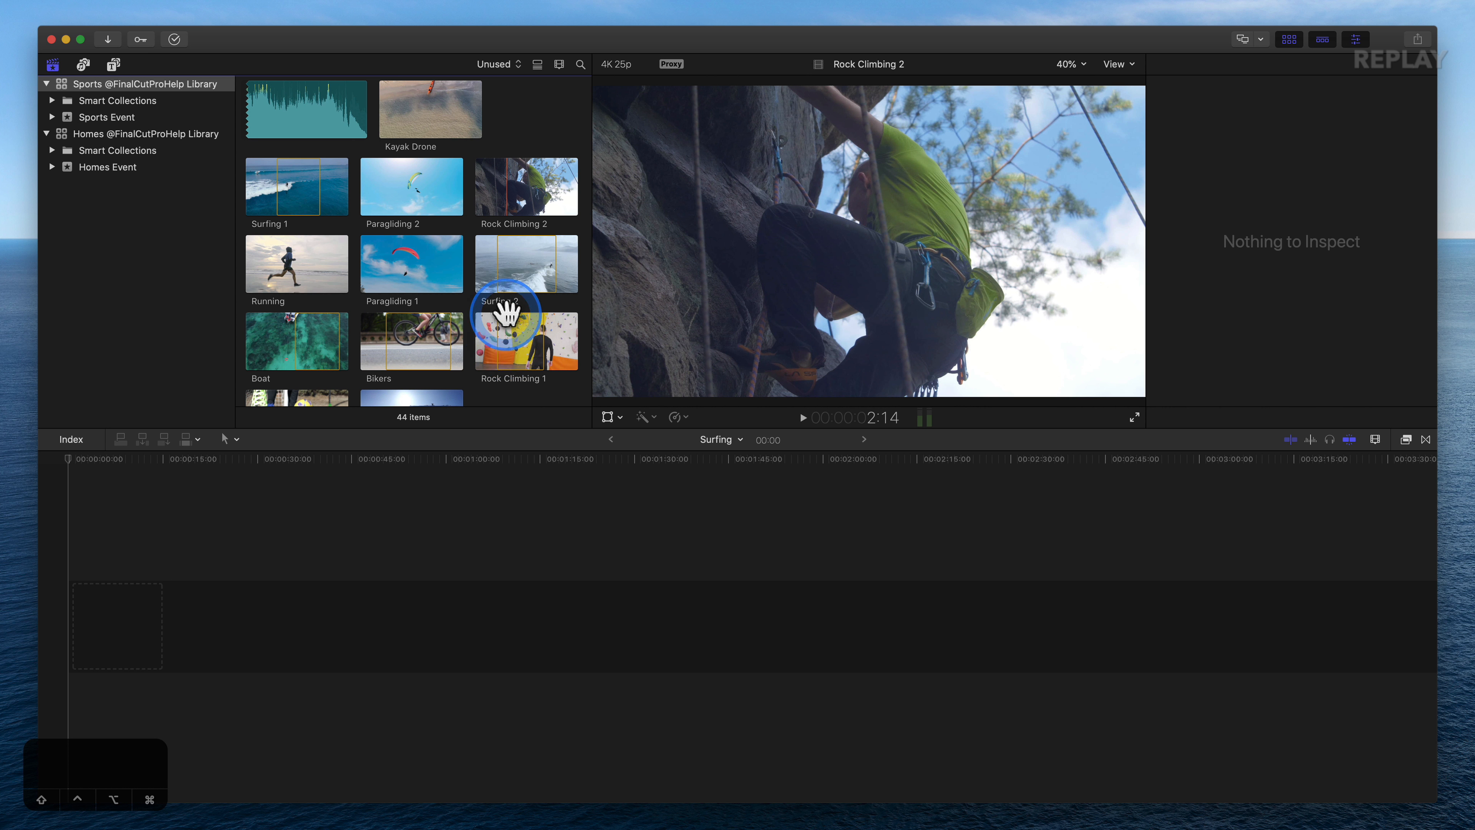
left_click(507, 349)
left_click(400, 321)
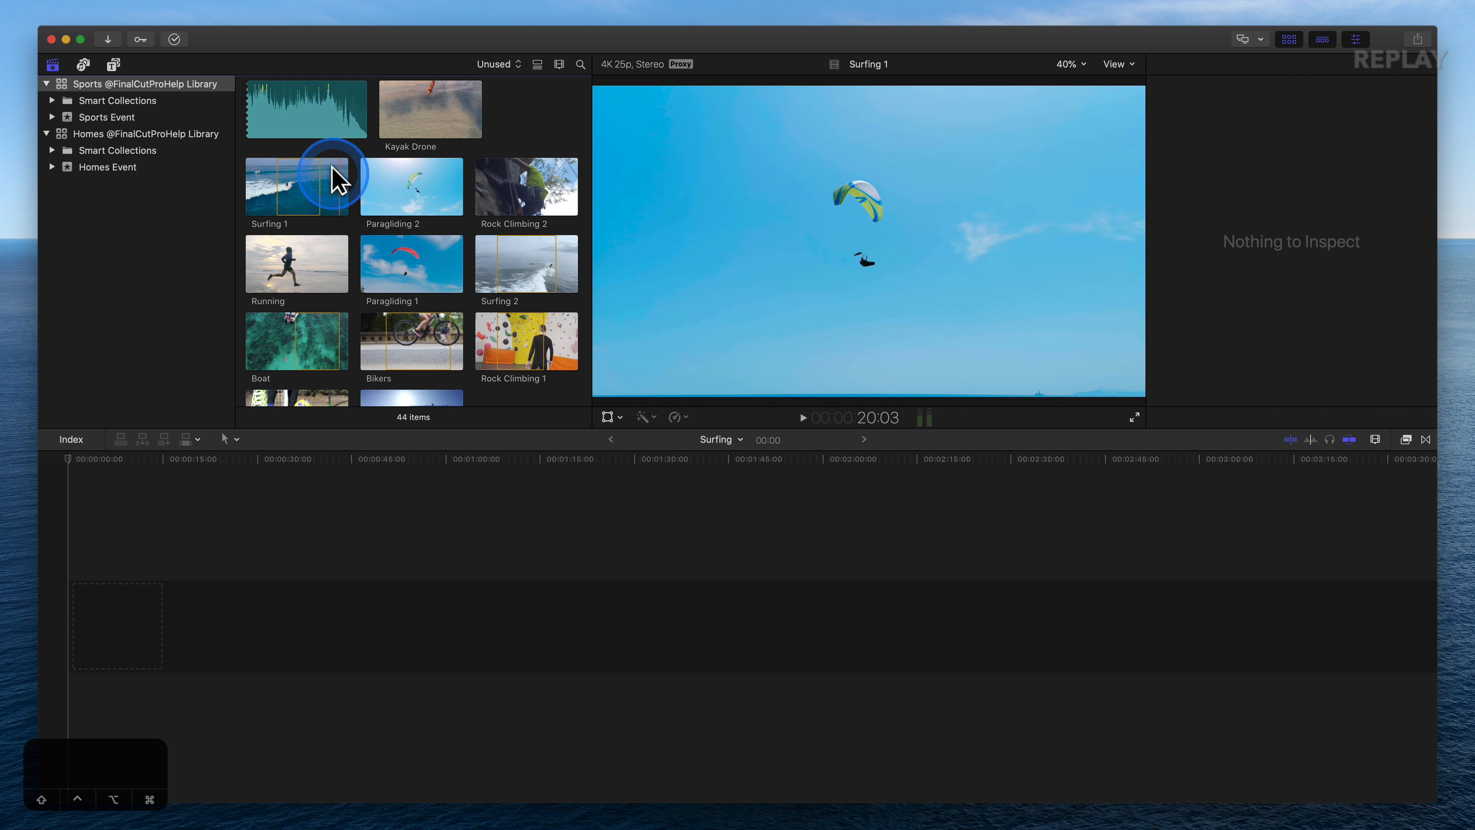
left_click_drag(287, 186, 254, 657)
key("super+4")
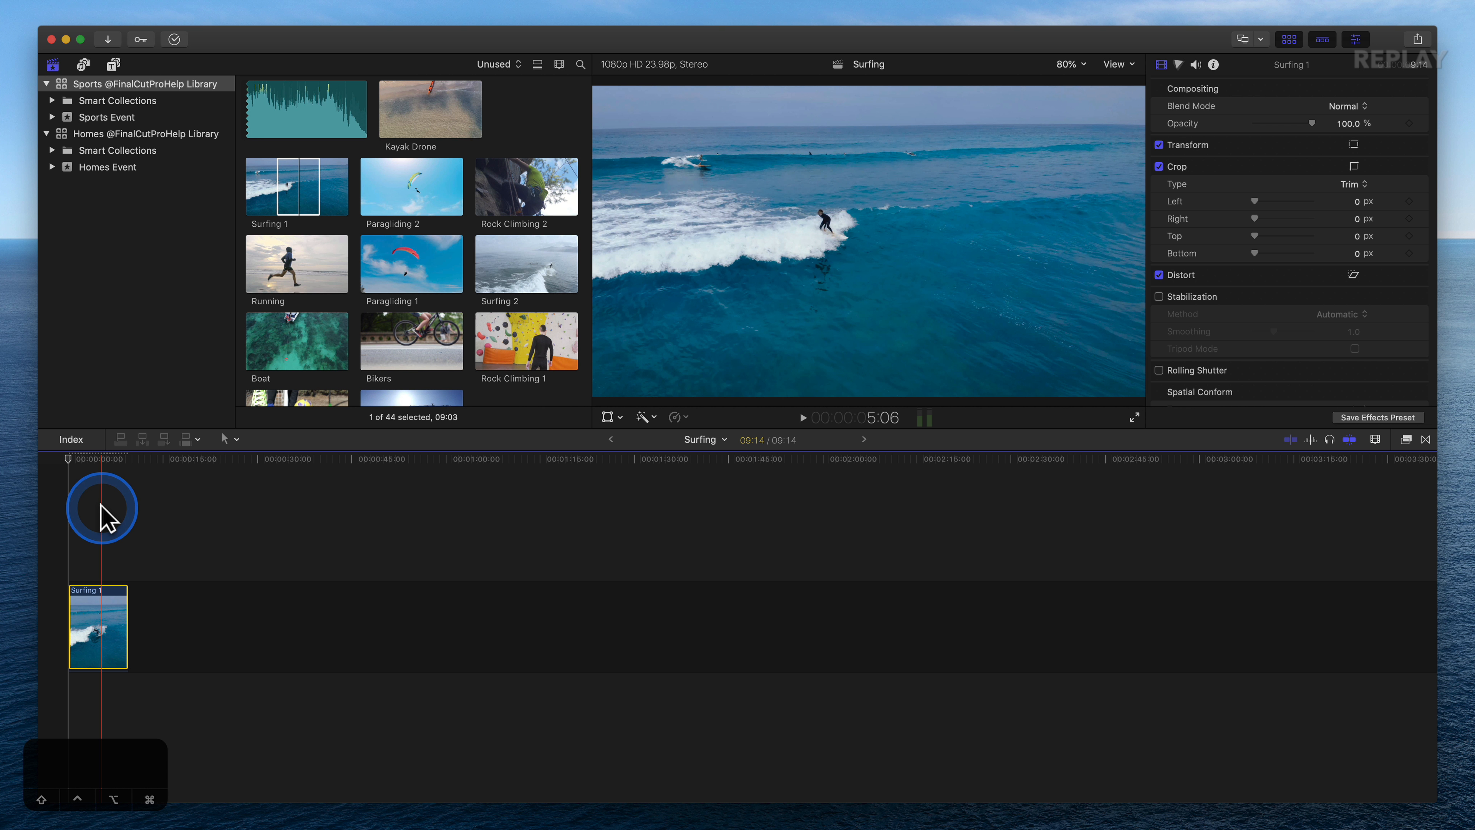
key("shift+z")
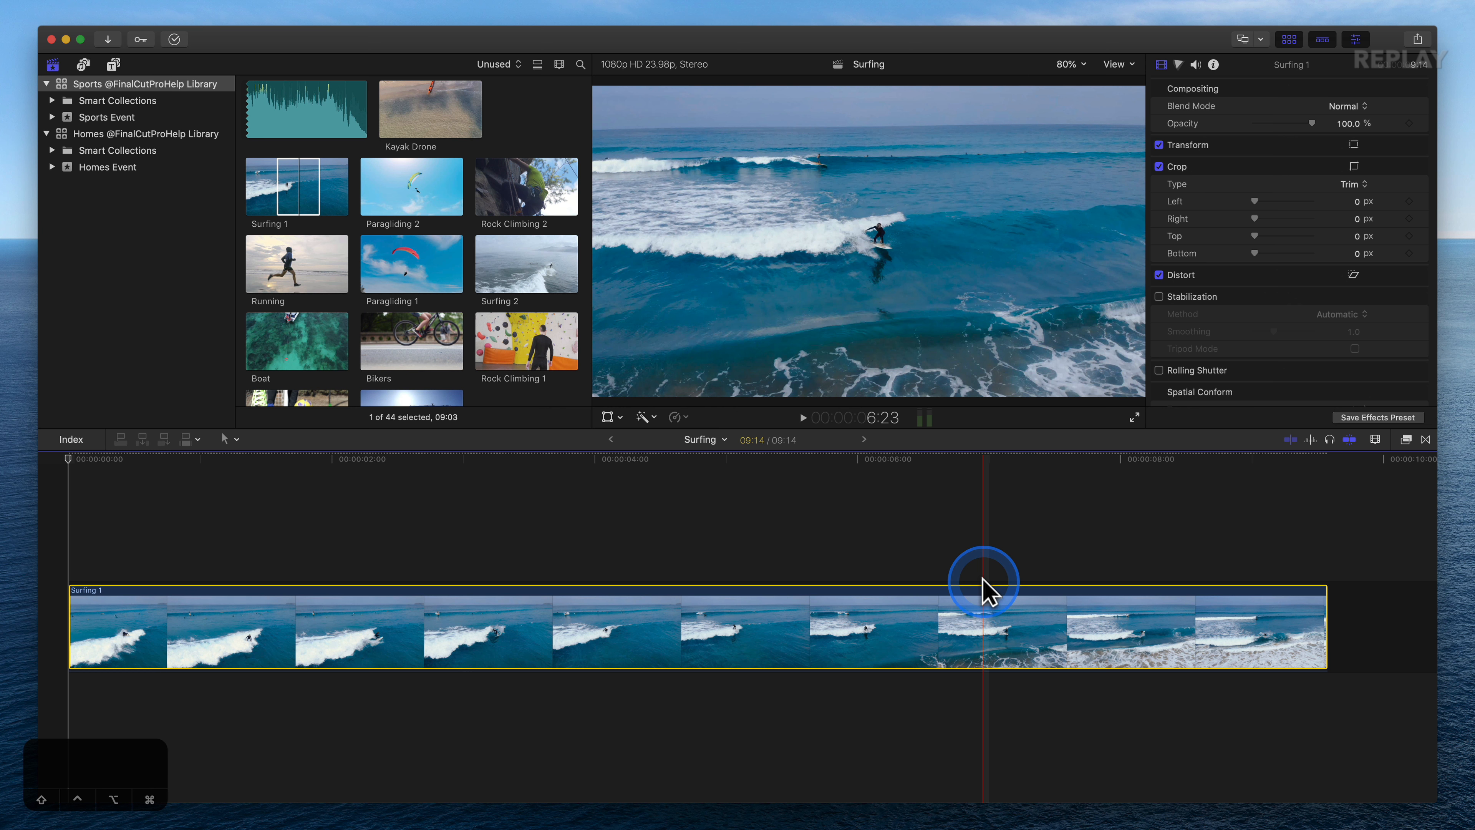
Step: Create a new project named Surfing Square in the Sports Event with the Square format at 720x720 and 23.98p
key("super+n")
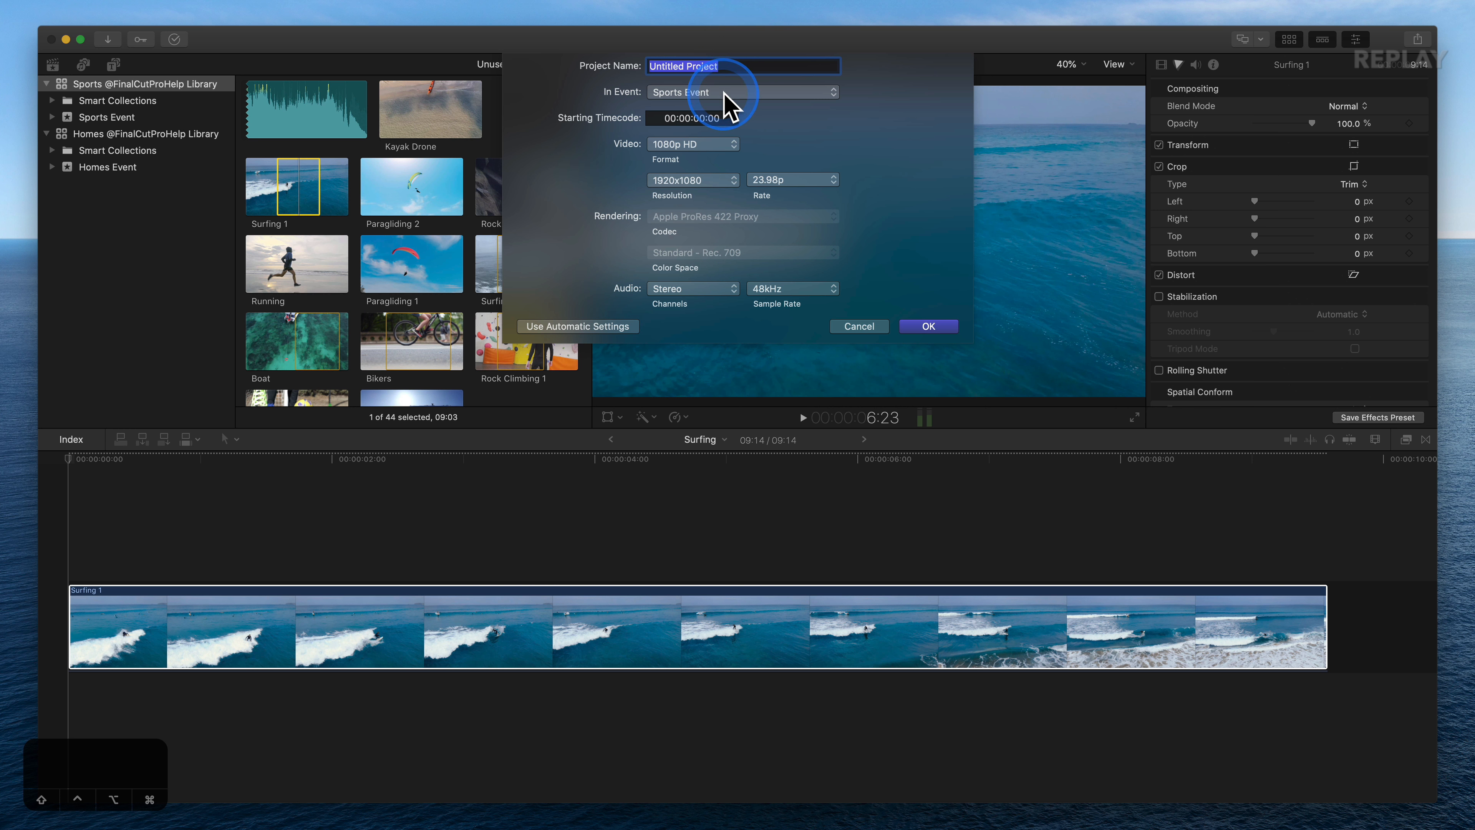
type("Surfing Square")
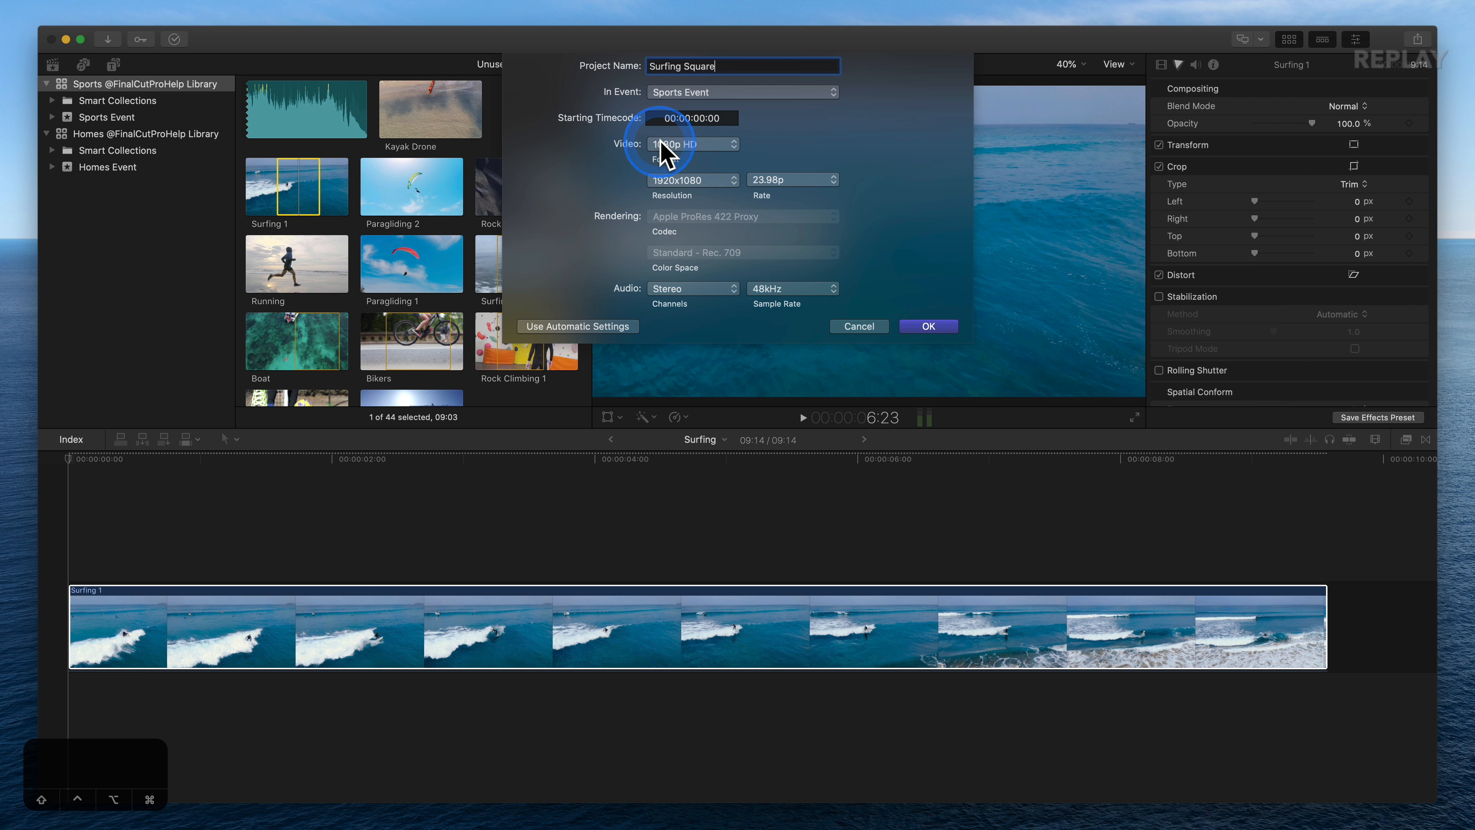
left_click(733, 144)
left_click(691, 288)
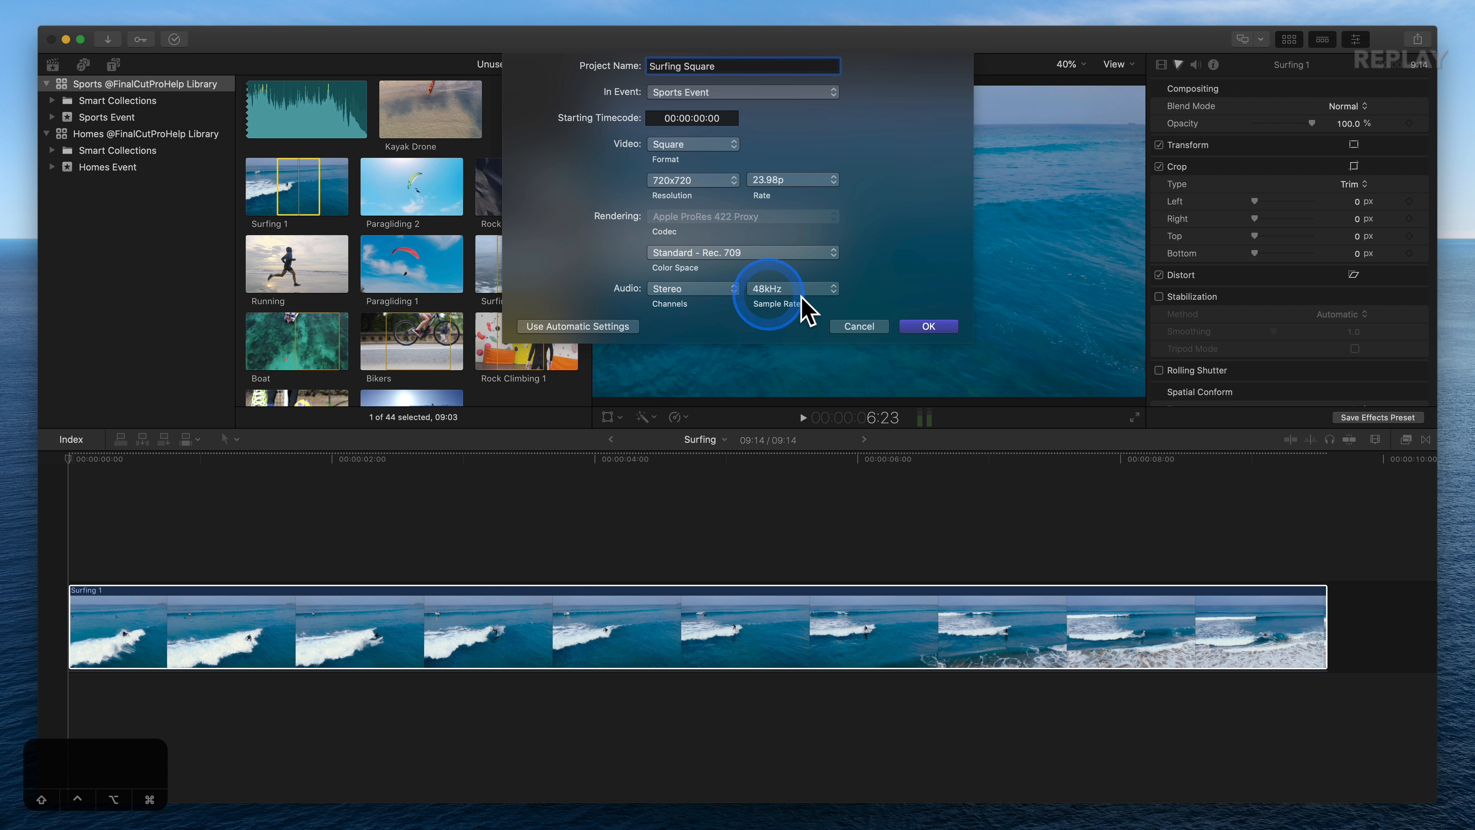
left_click(929, 327)
Step: Add the marked range of the Surfing 1 clip to the start of the Surfing Square timeline
scroll(592, 224, "up", 2)
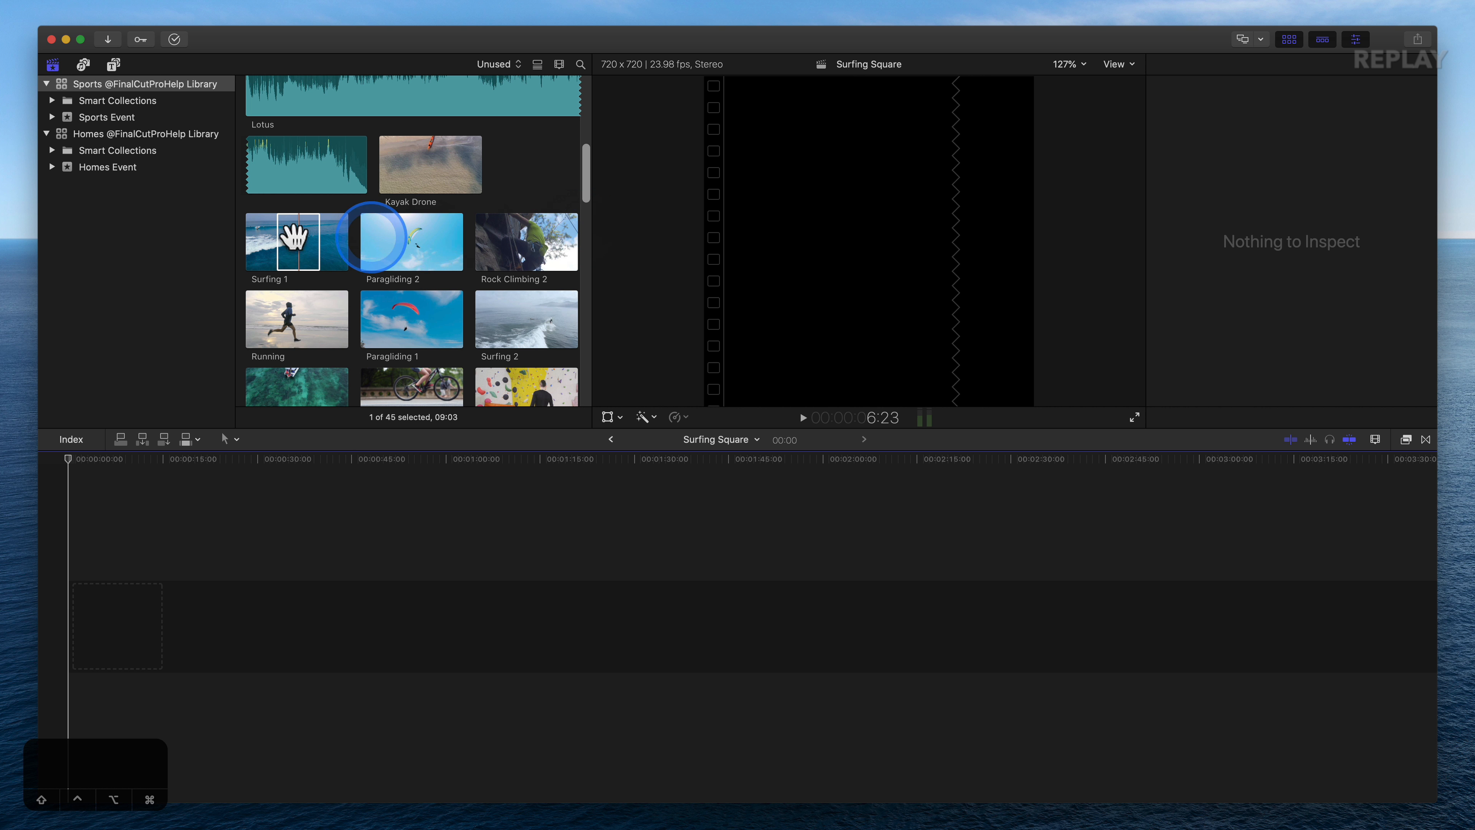
left_click(292, 237)
left_click_drag(292, 237, 183, 607)
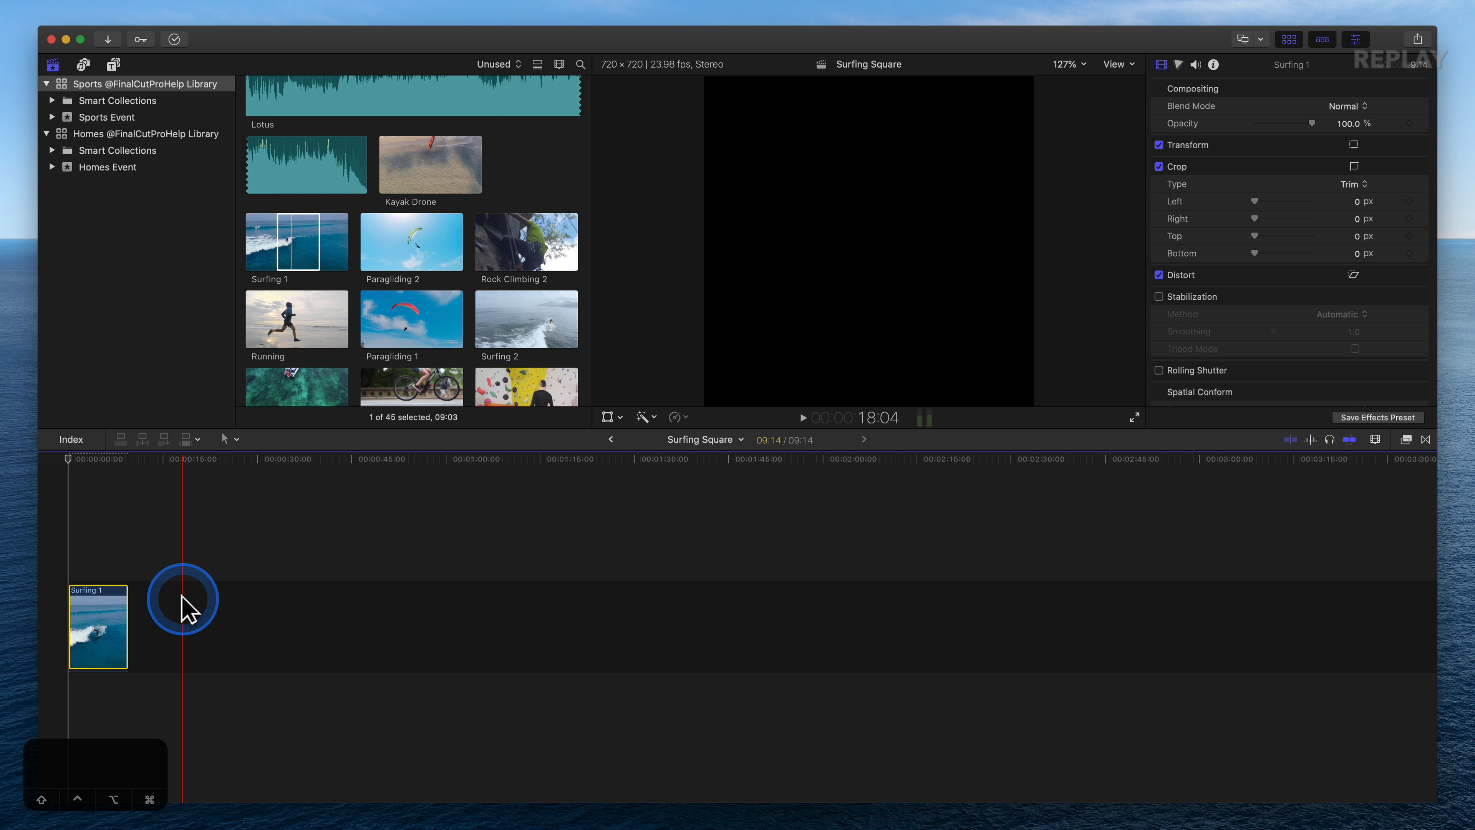
key("shift+z")
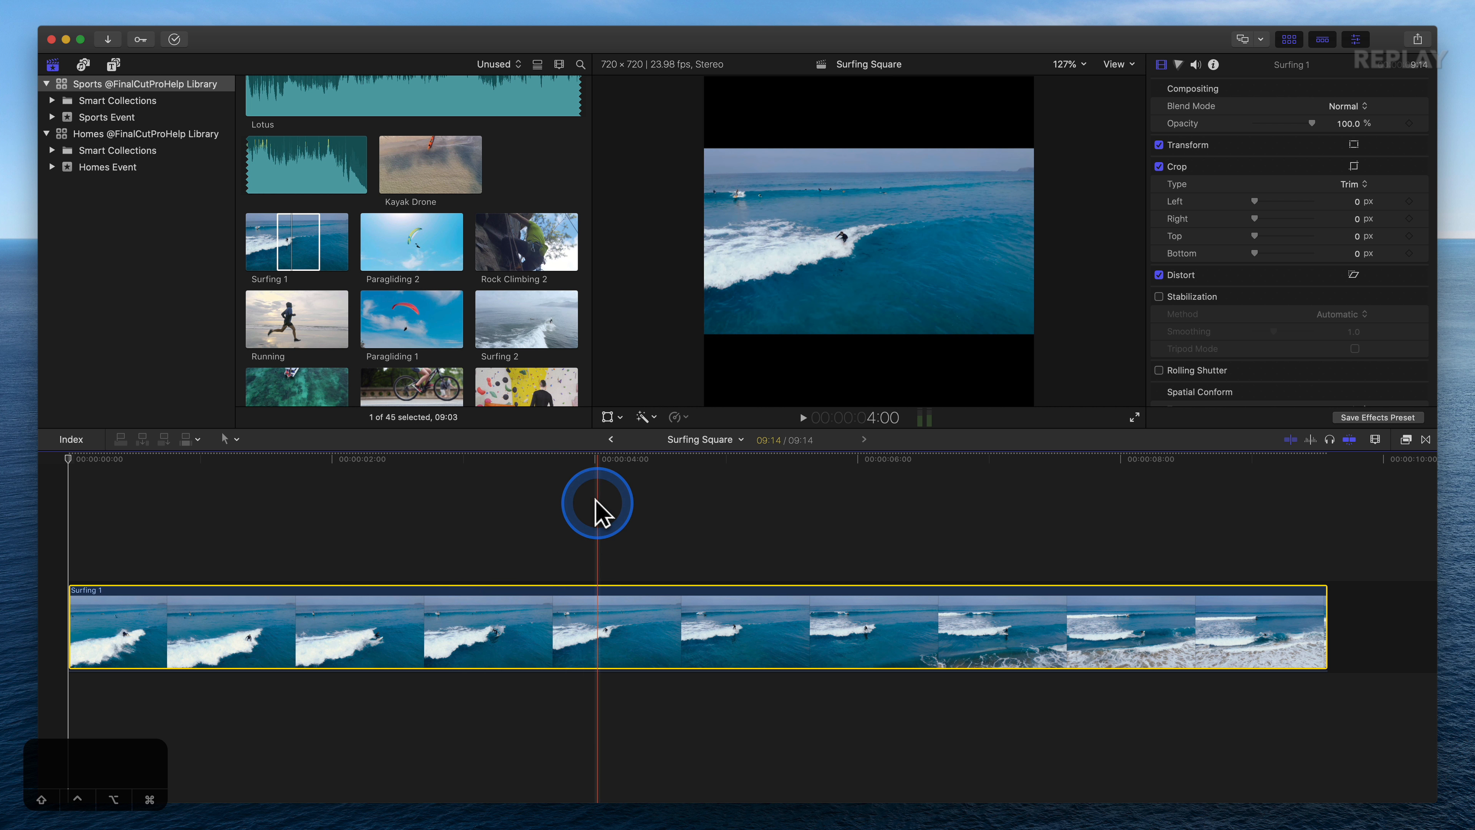
Step: Move the playhead to 3:11 and apply Smart Conform to the Surfing 1 clip in the square project
left_click(523, 458)
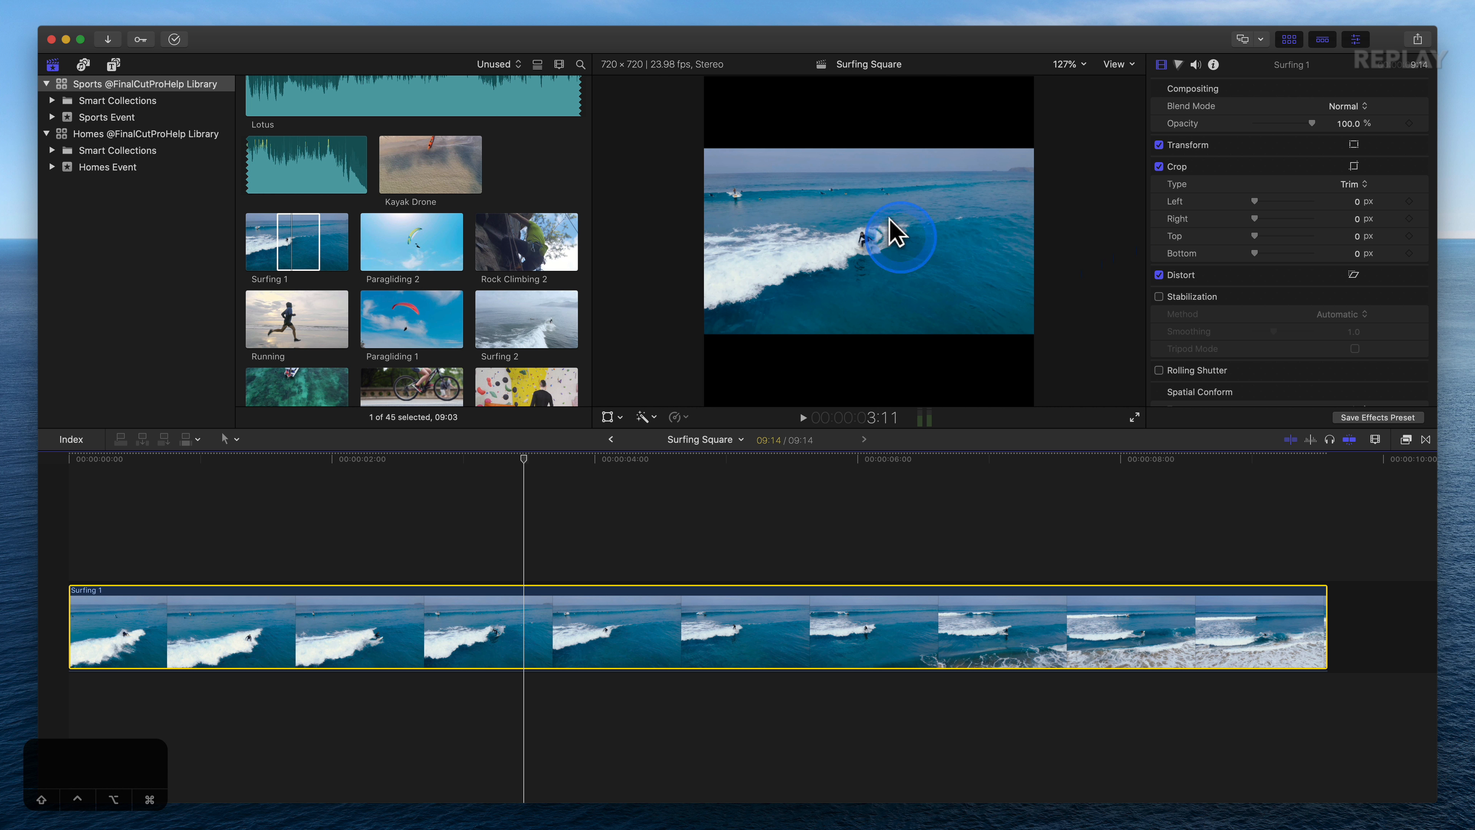
scroll(1263, 343, "down", 2)
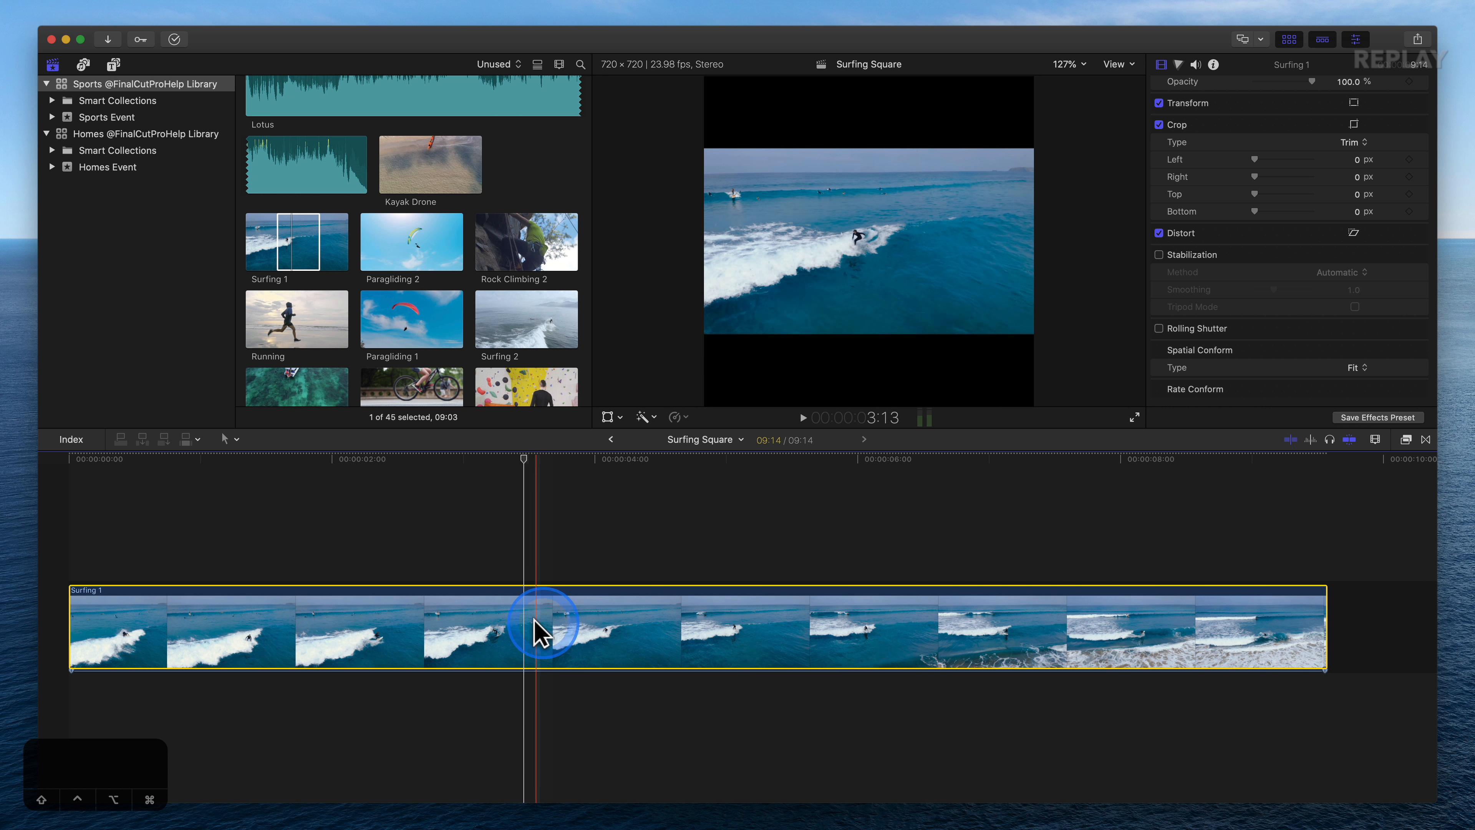
left_click(305, 7)
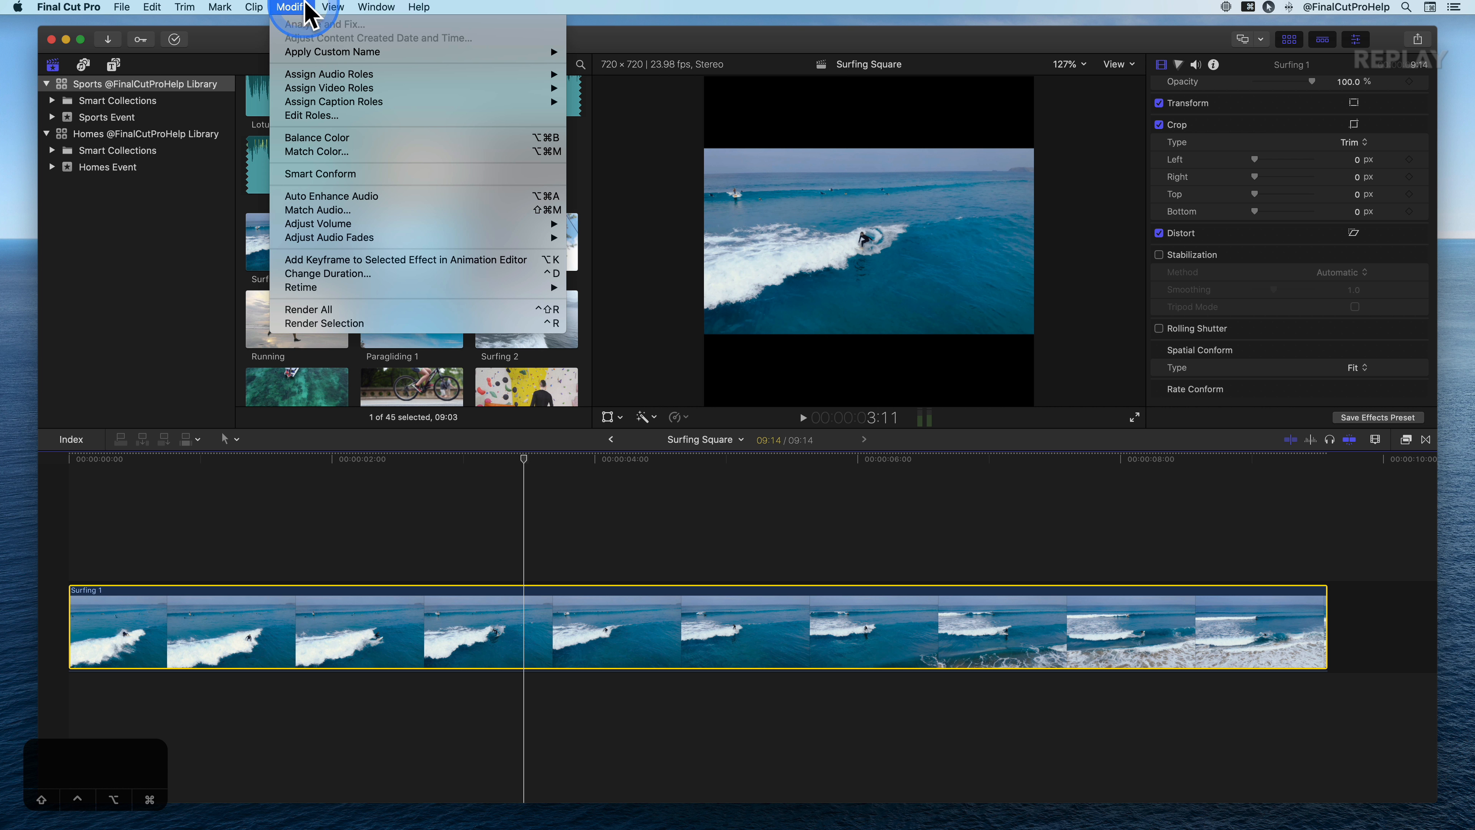
left_click(347, 174)
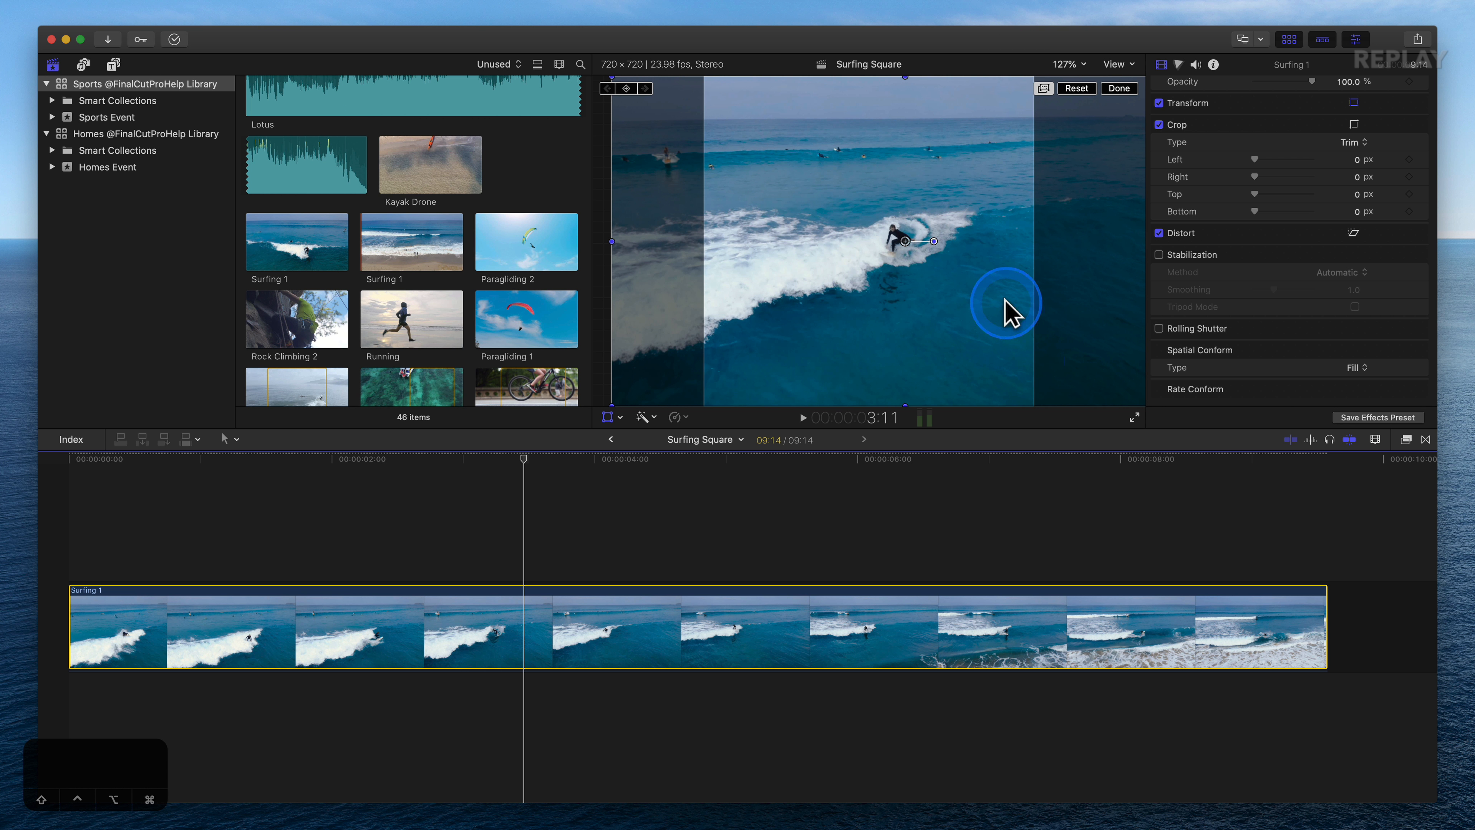
Step: Reduce the viewer to 50% and turn off the transform overscan that shows the image outside the square frame
key("super+minus")
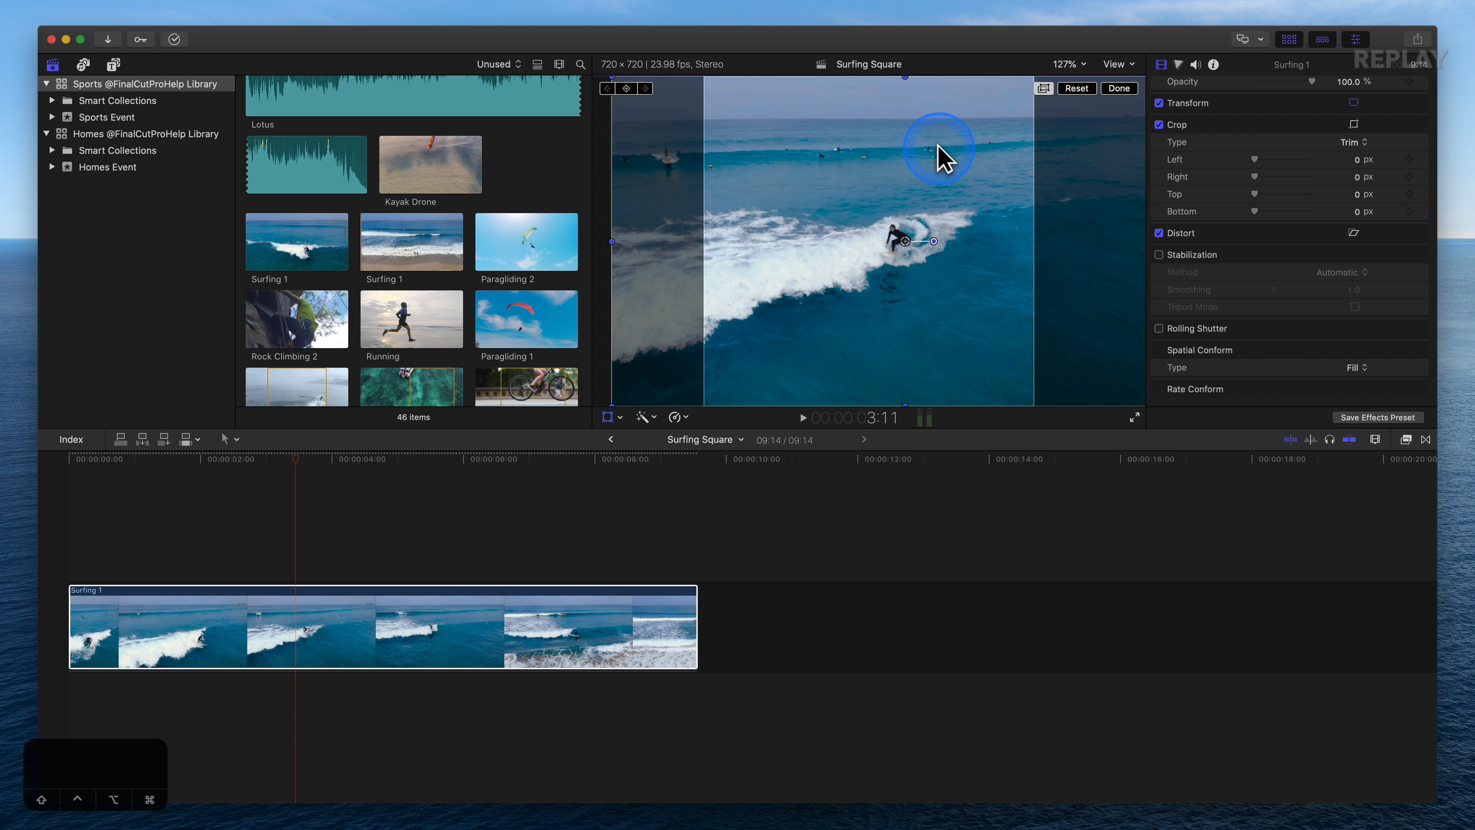
key("super+minus")
key("super+minus")
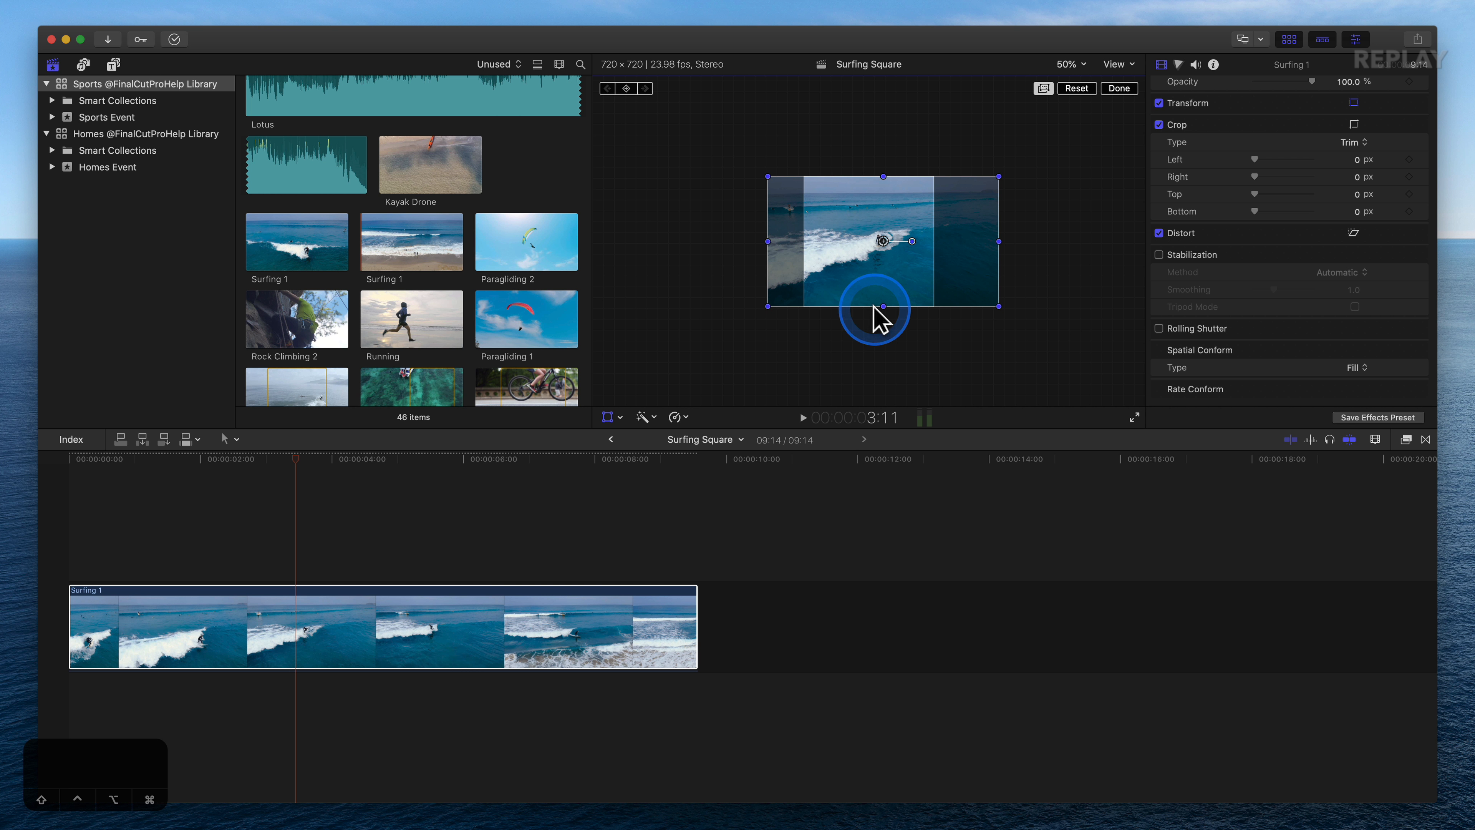
left_click(1044, 90)
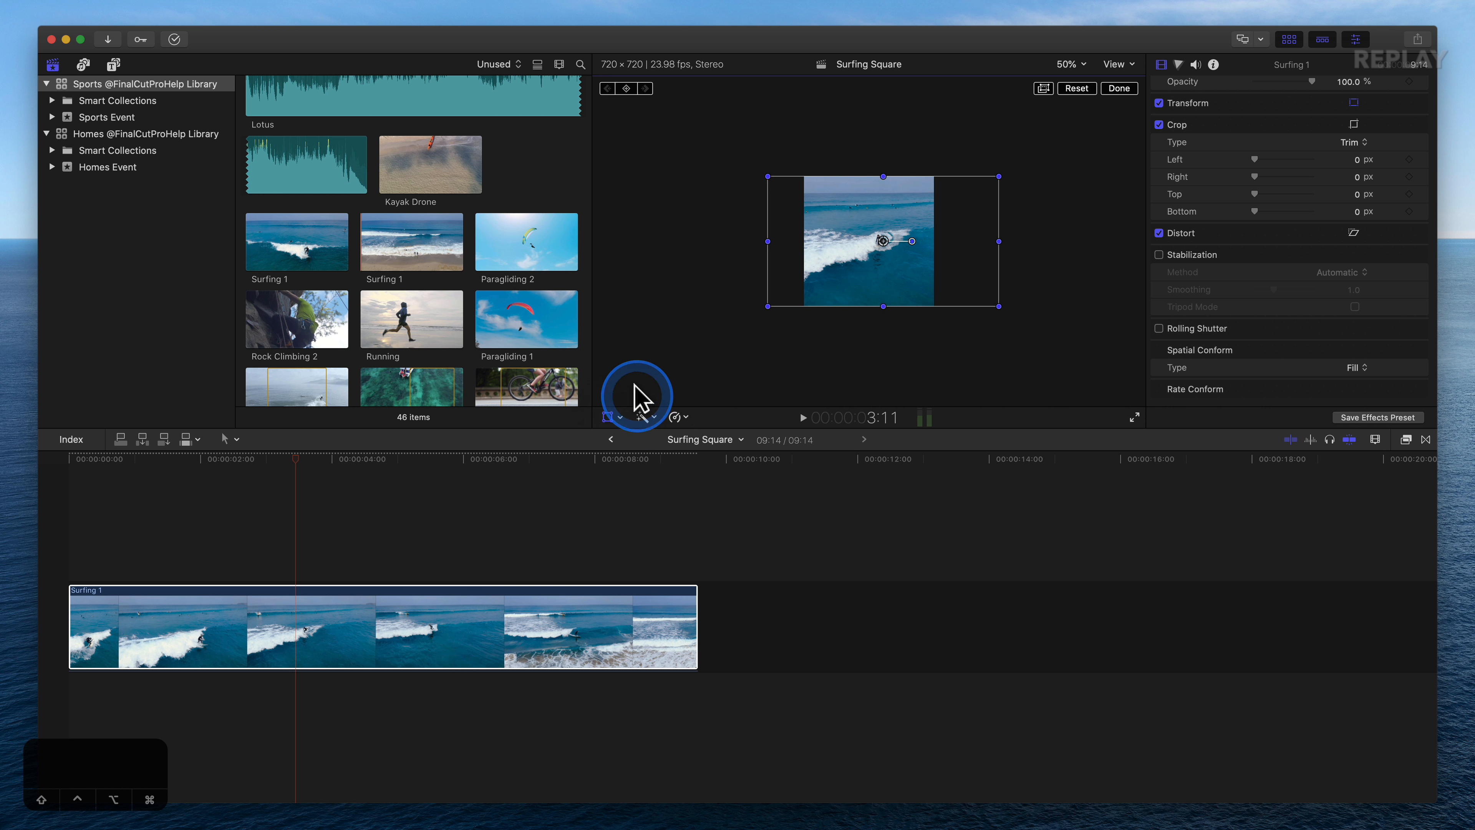
Step: Close the Transform controls, select the Surfing 1 clip in the timeline, and reopen the Transform controls
left_click(608, 417)
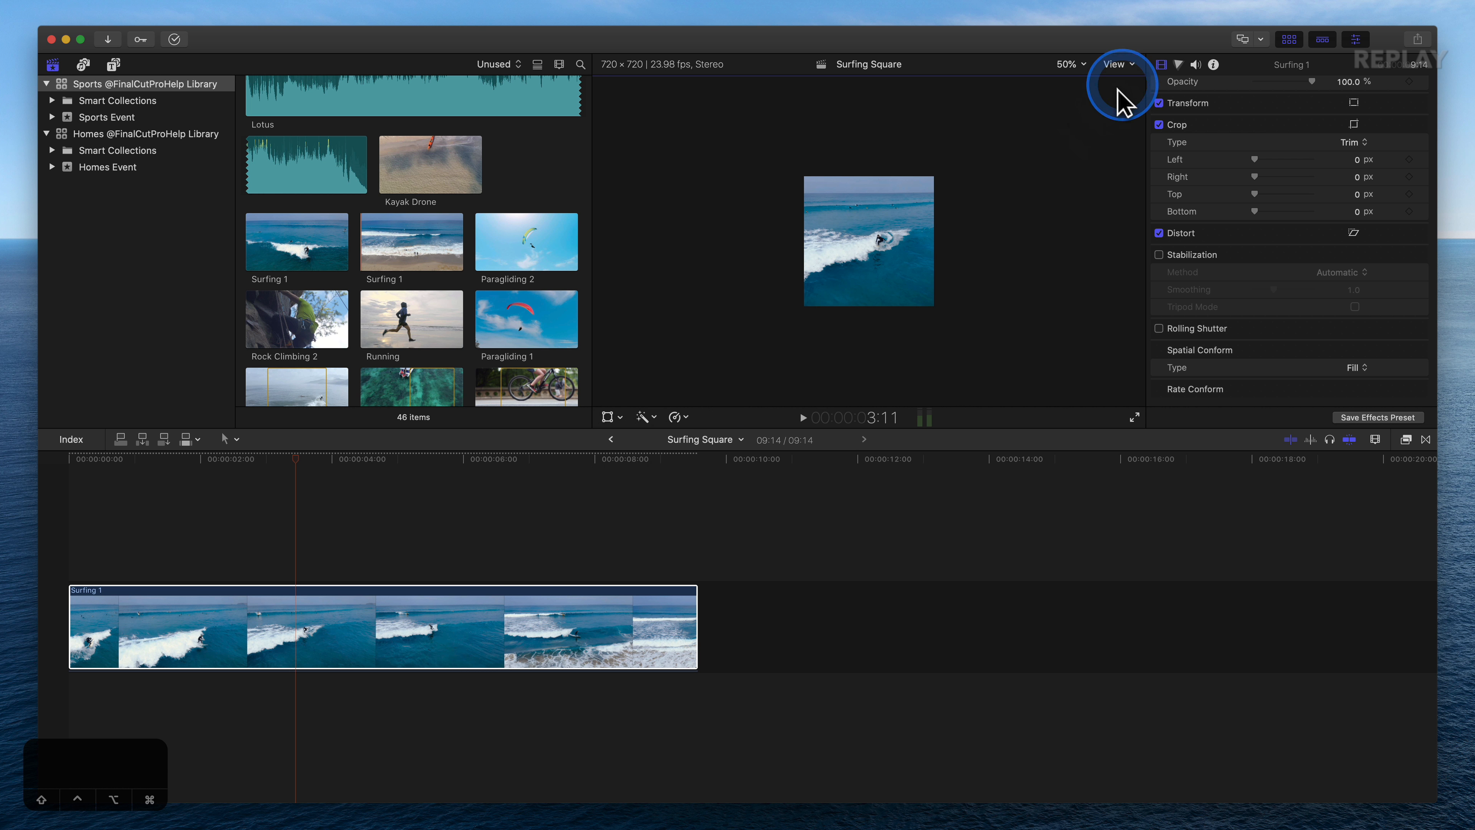
left_click(529, 654)
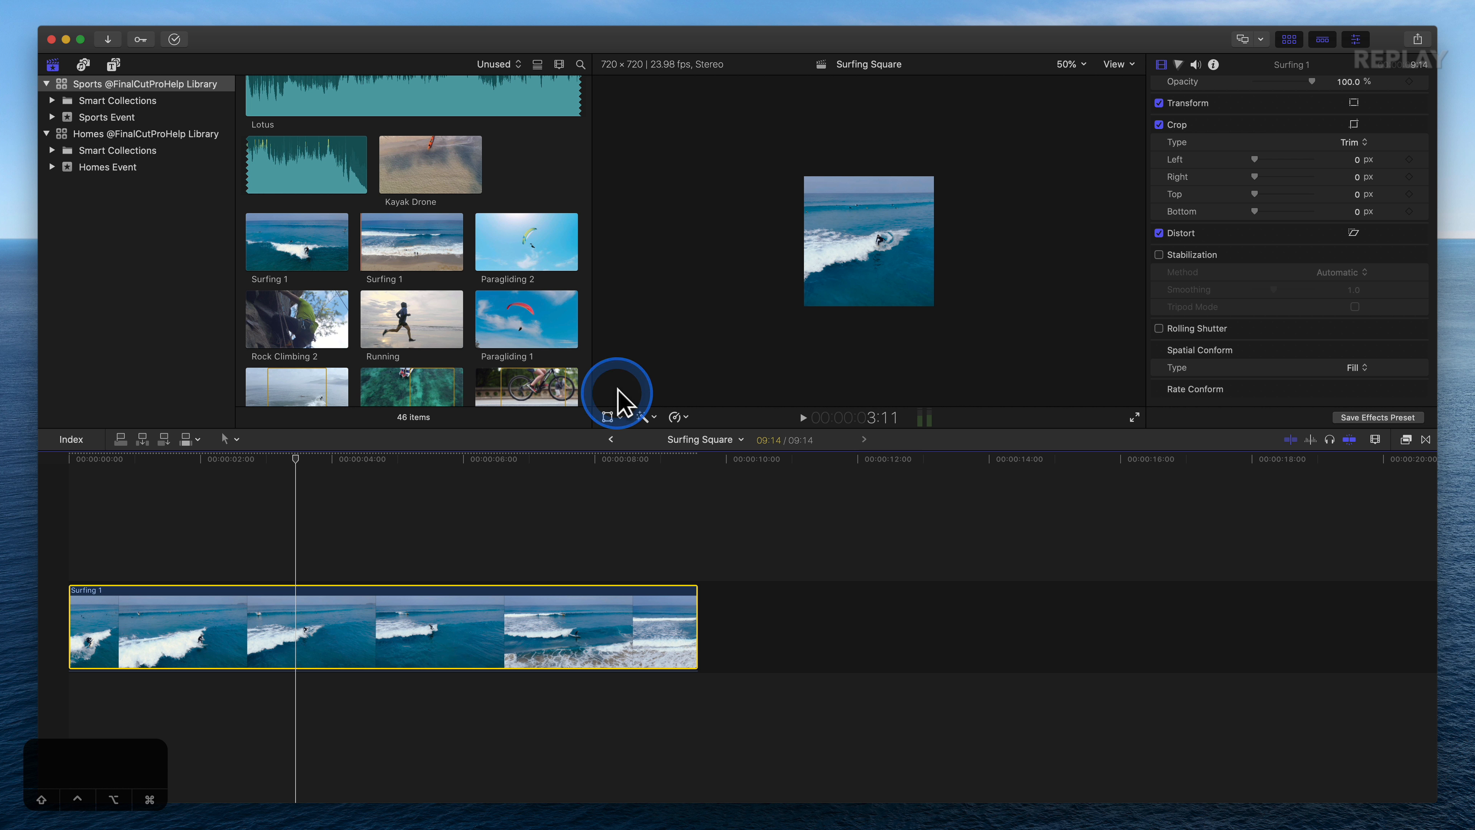
left_click(608, 418)
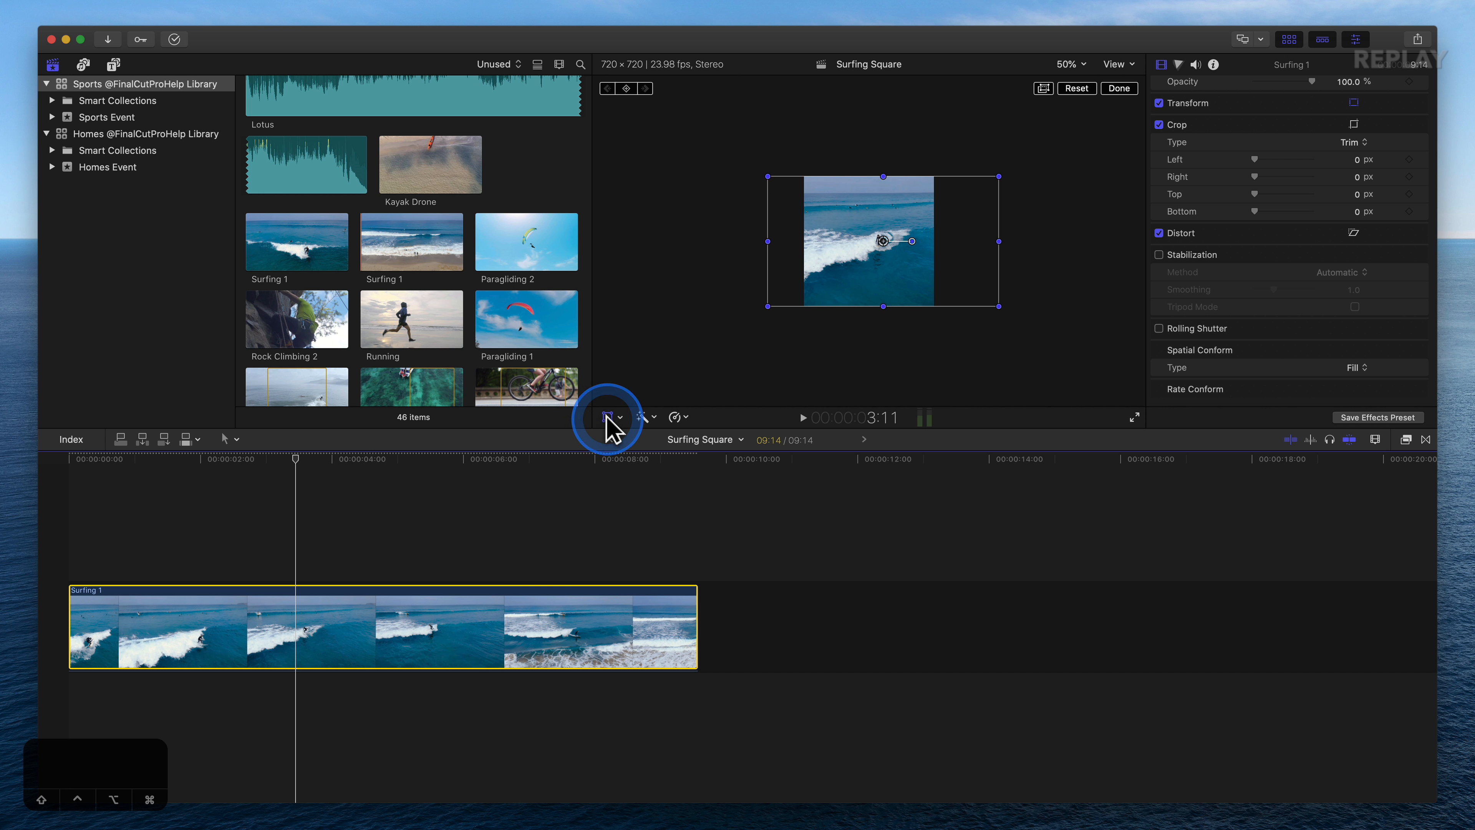
Step: Turn on transform overscan, fit the Surfing 1 clip to the timeline width, and enlarge the viewer image to 127%
left_click(843, 238)
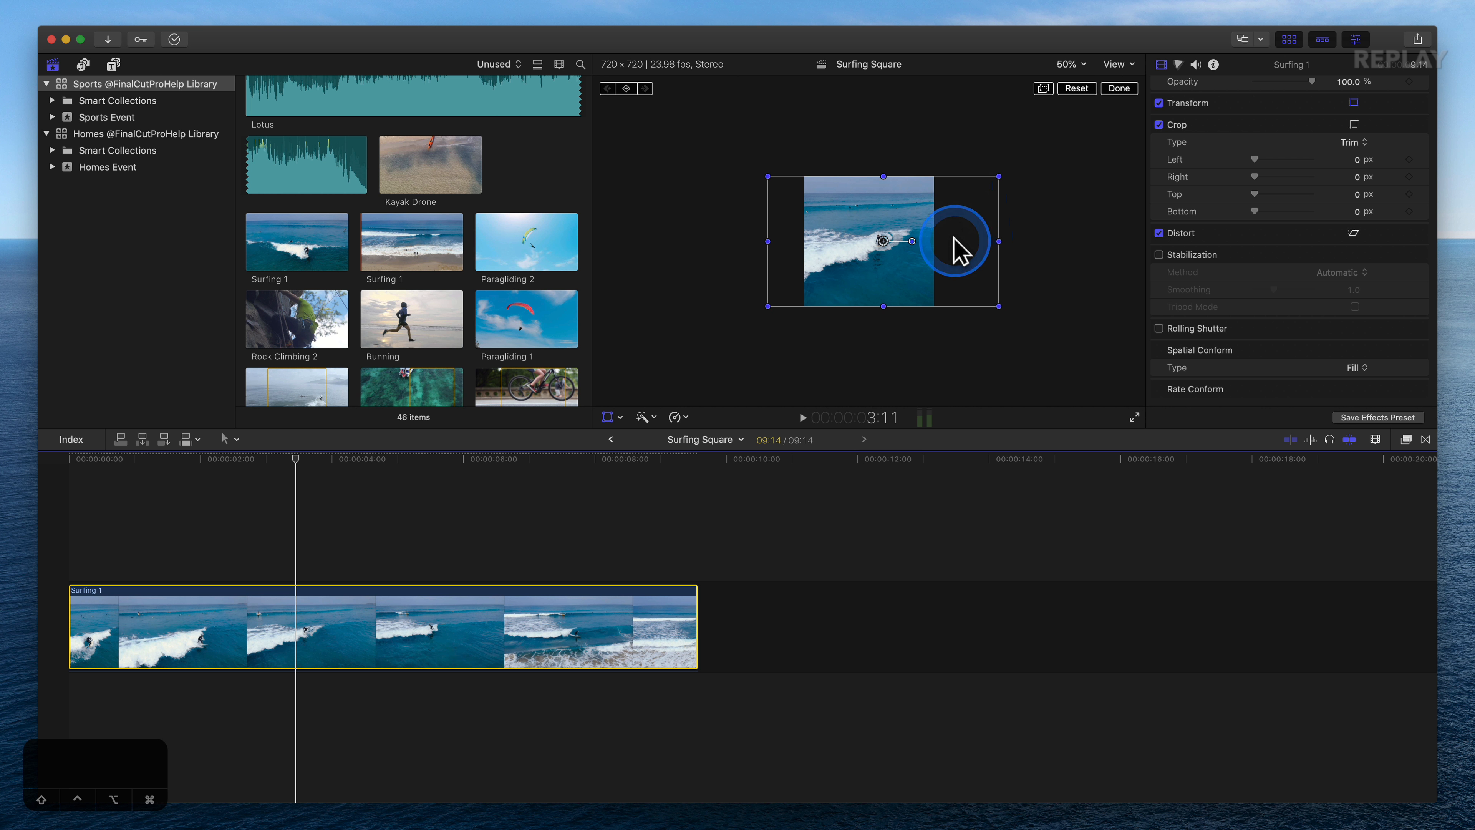
left_click(1043, 88)
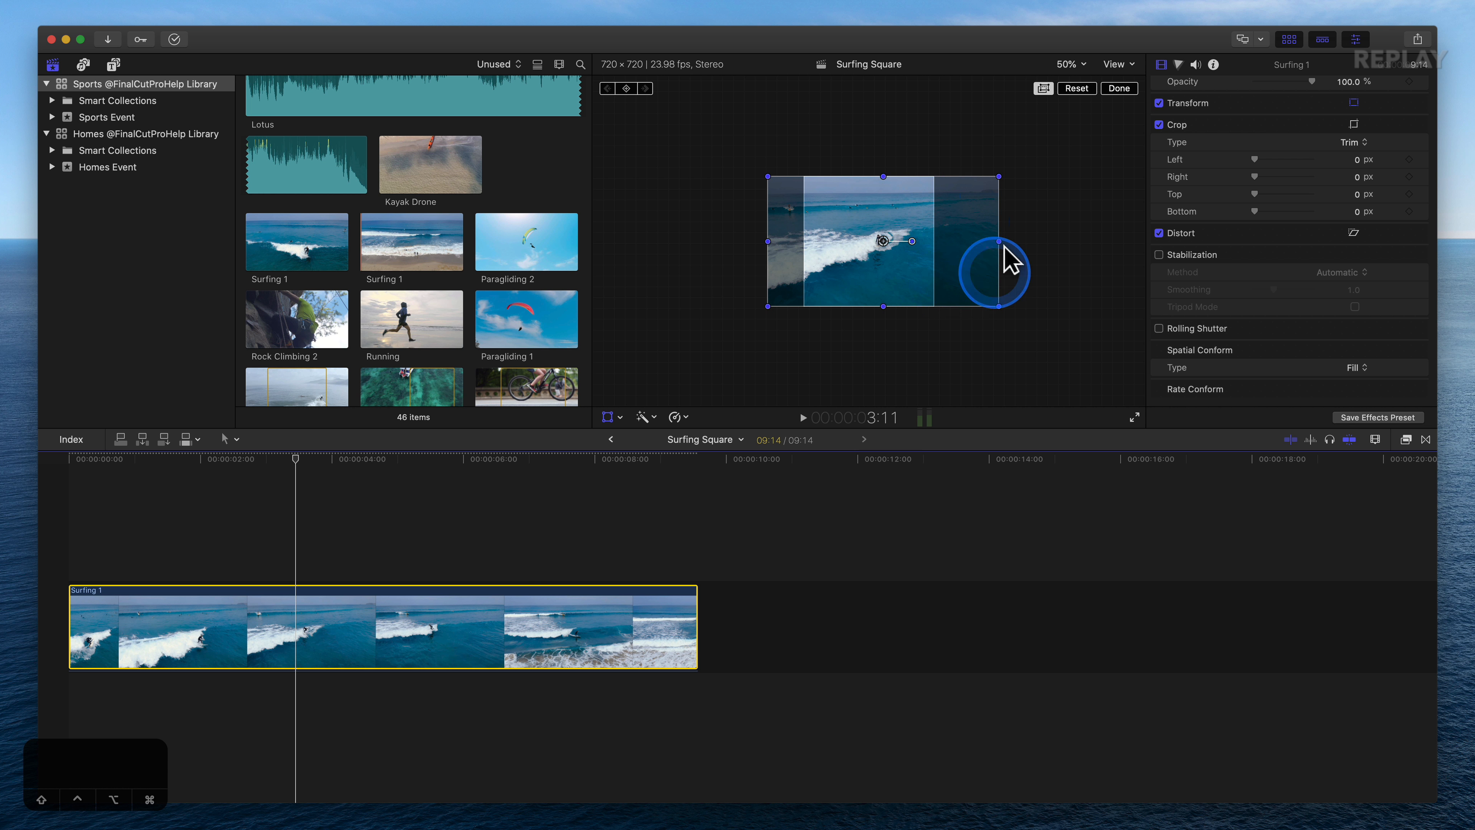
key("shift+z")
left_click(1027, 238)
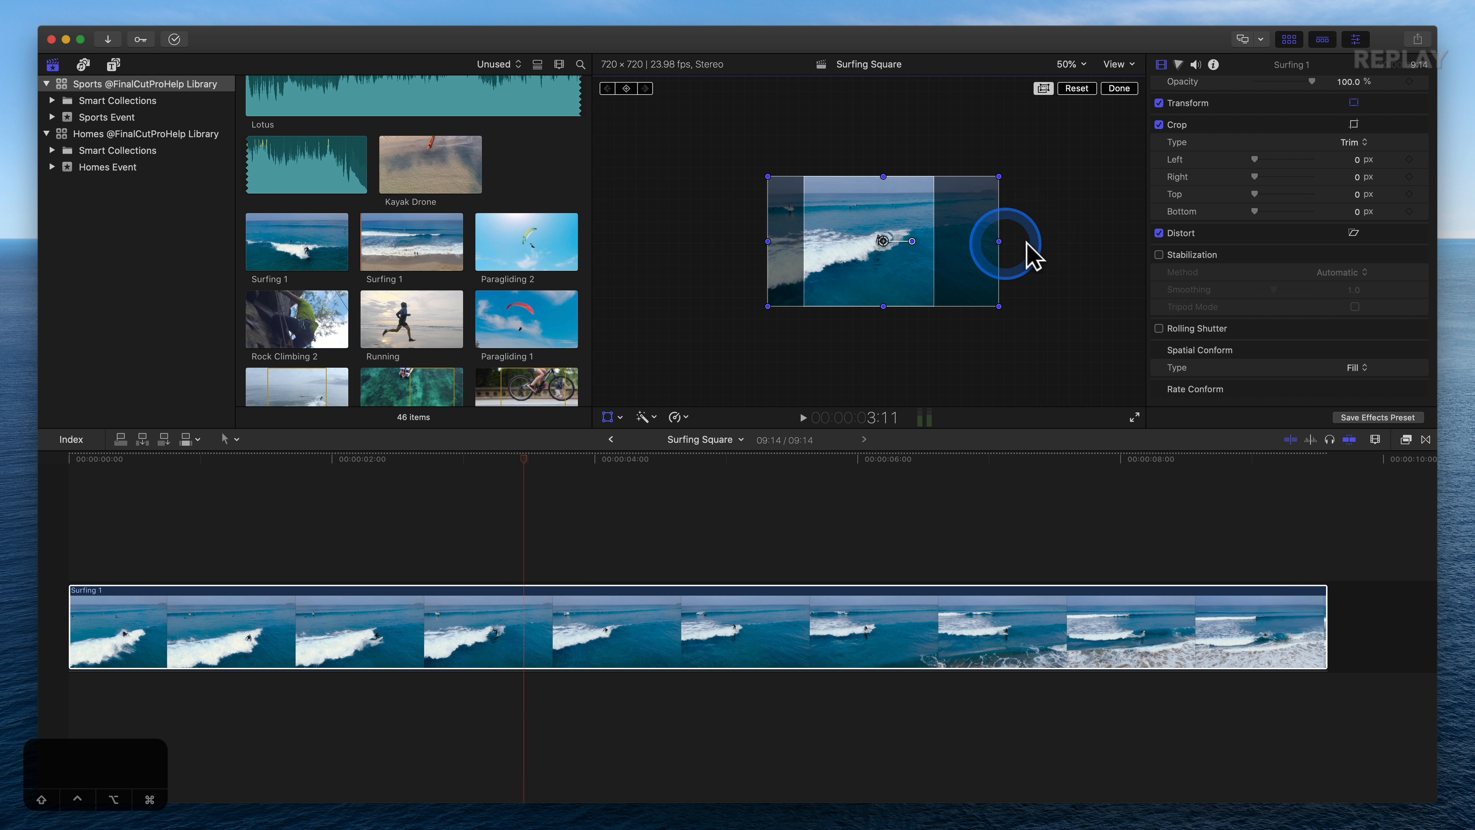
scroll(898, 241, "up", 3)
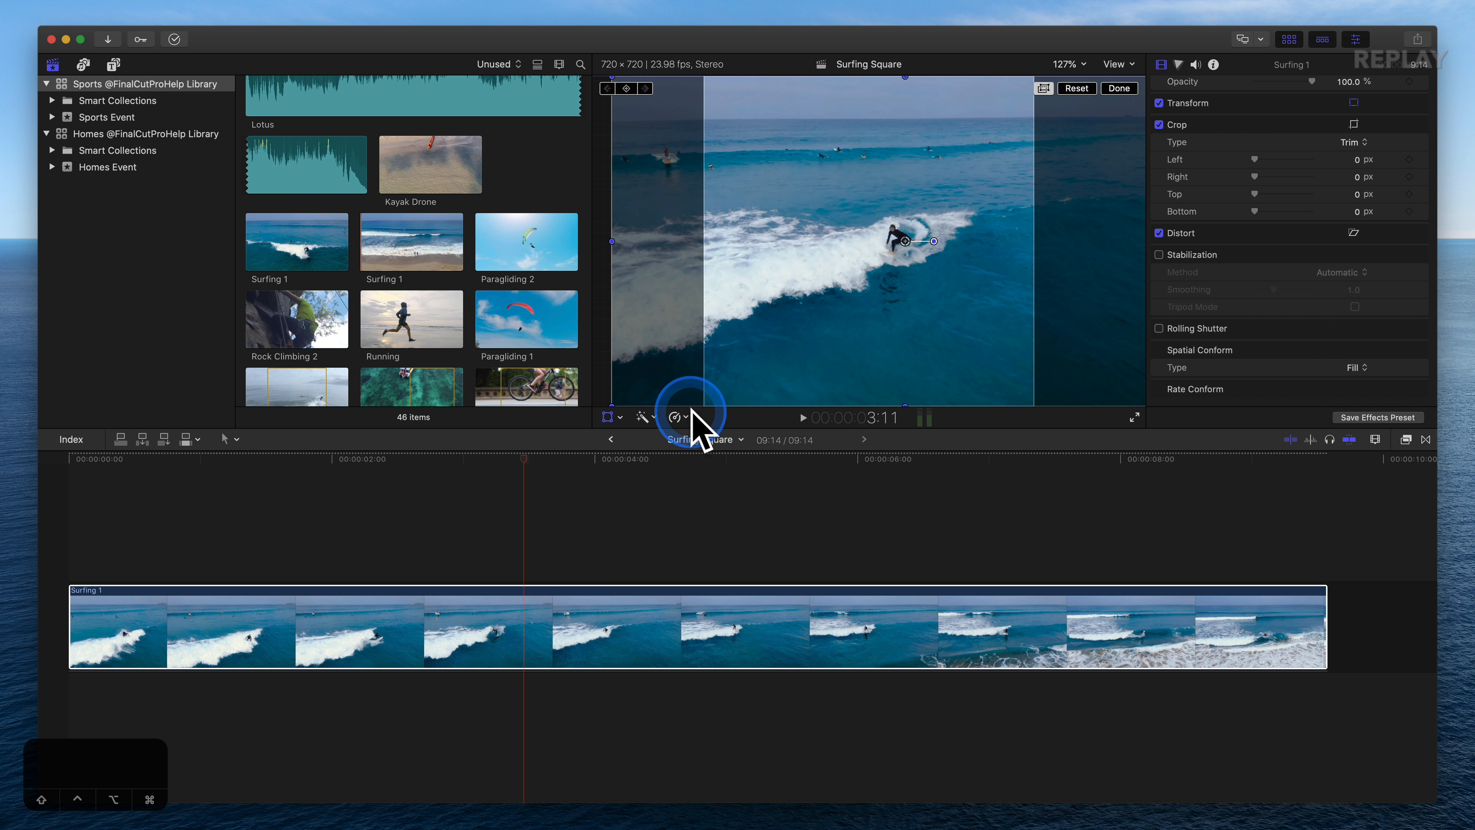
Step: At the start of the Surfing 1 clip, shift the image left to centre the surfer in the square and add a transform keyframe
left_click_drag(514, 459, 70, 464)
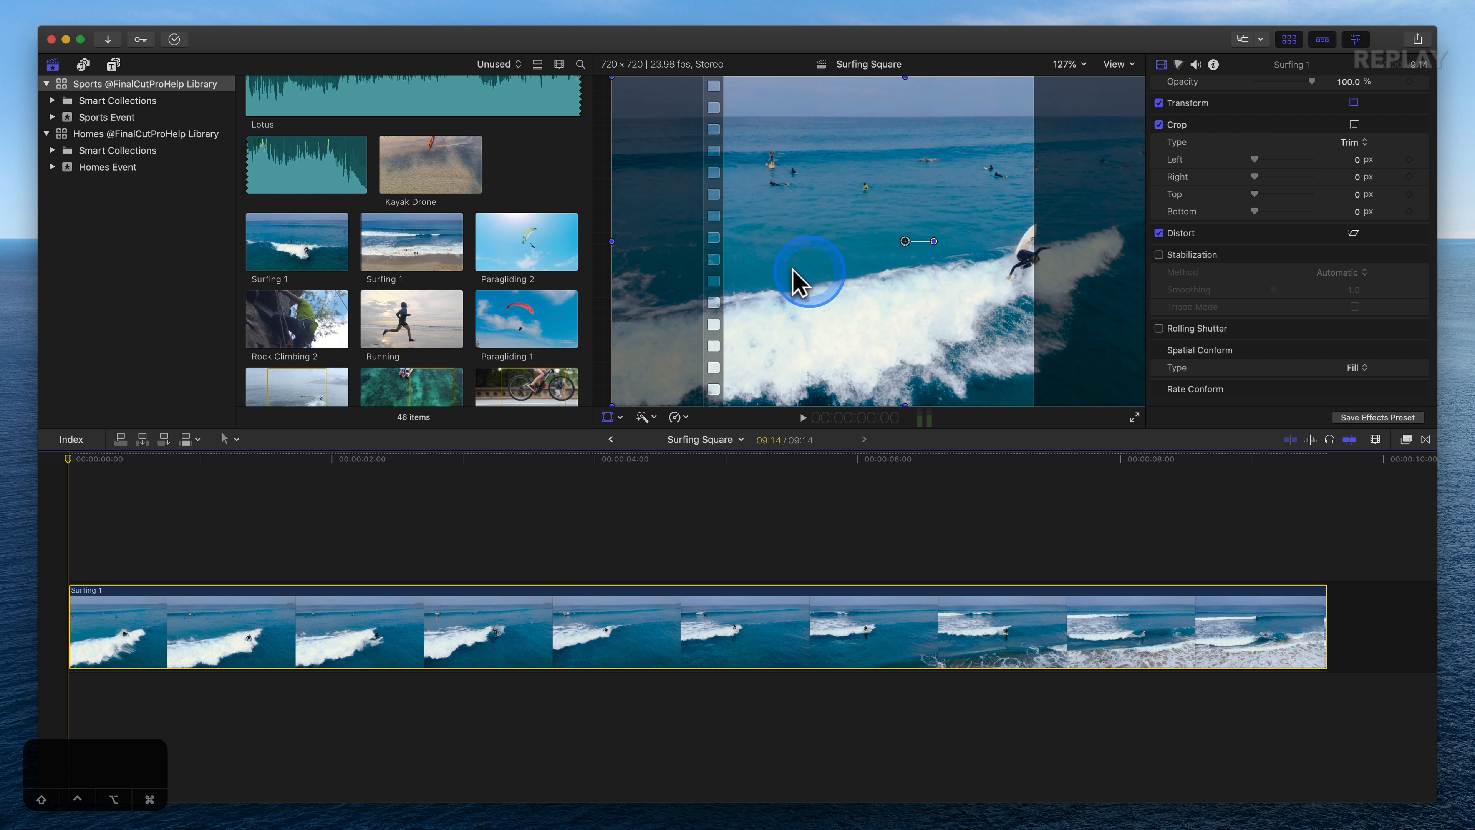
left_click(211, 464)
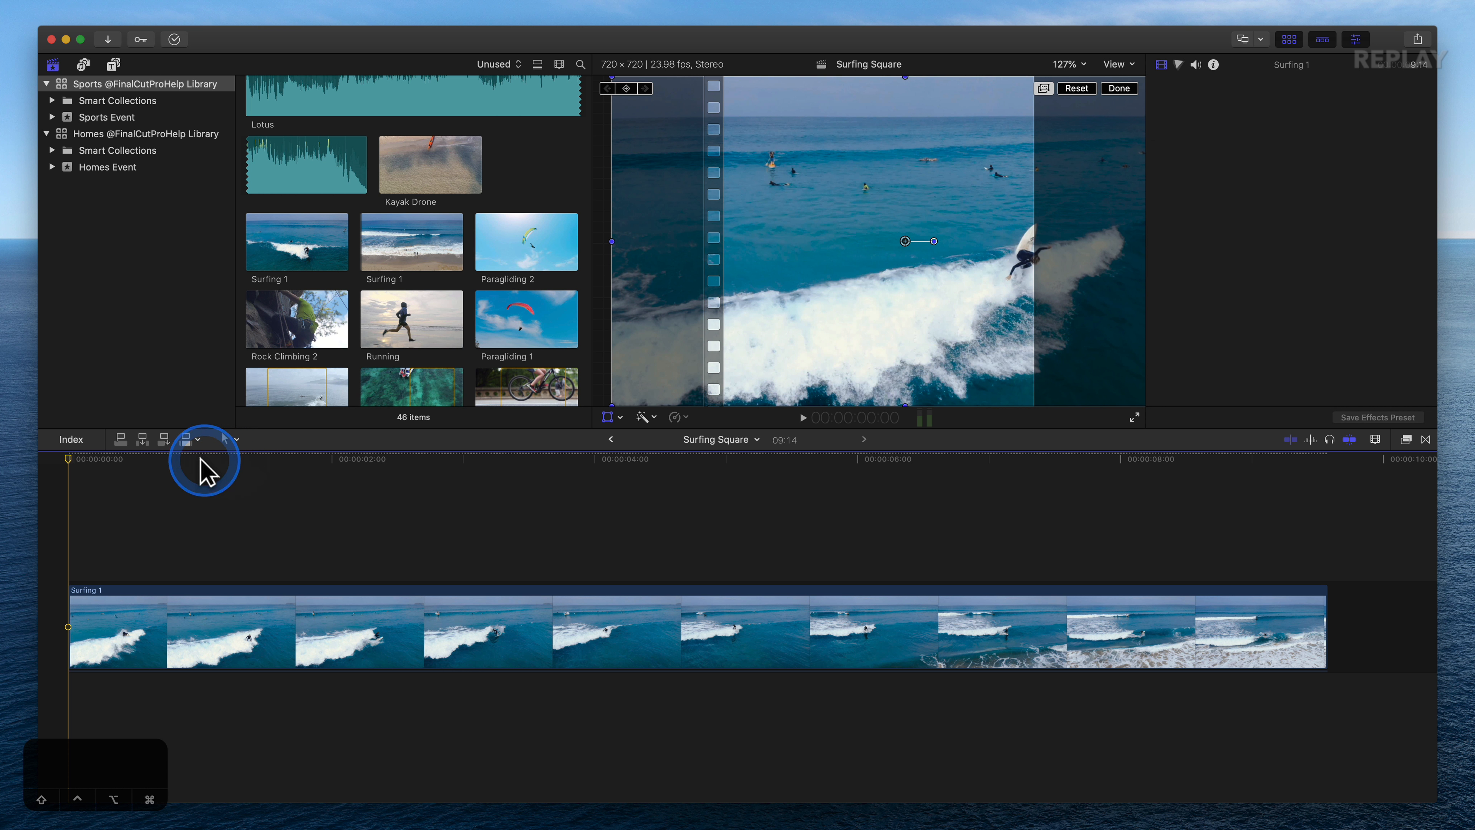
left_click_drag(202, 460, 69, 477)
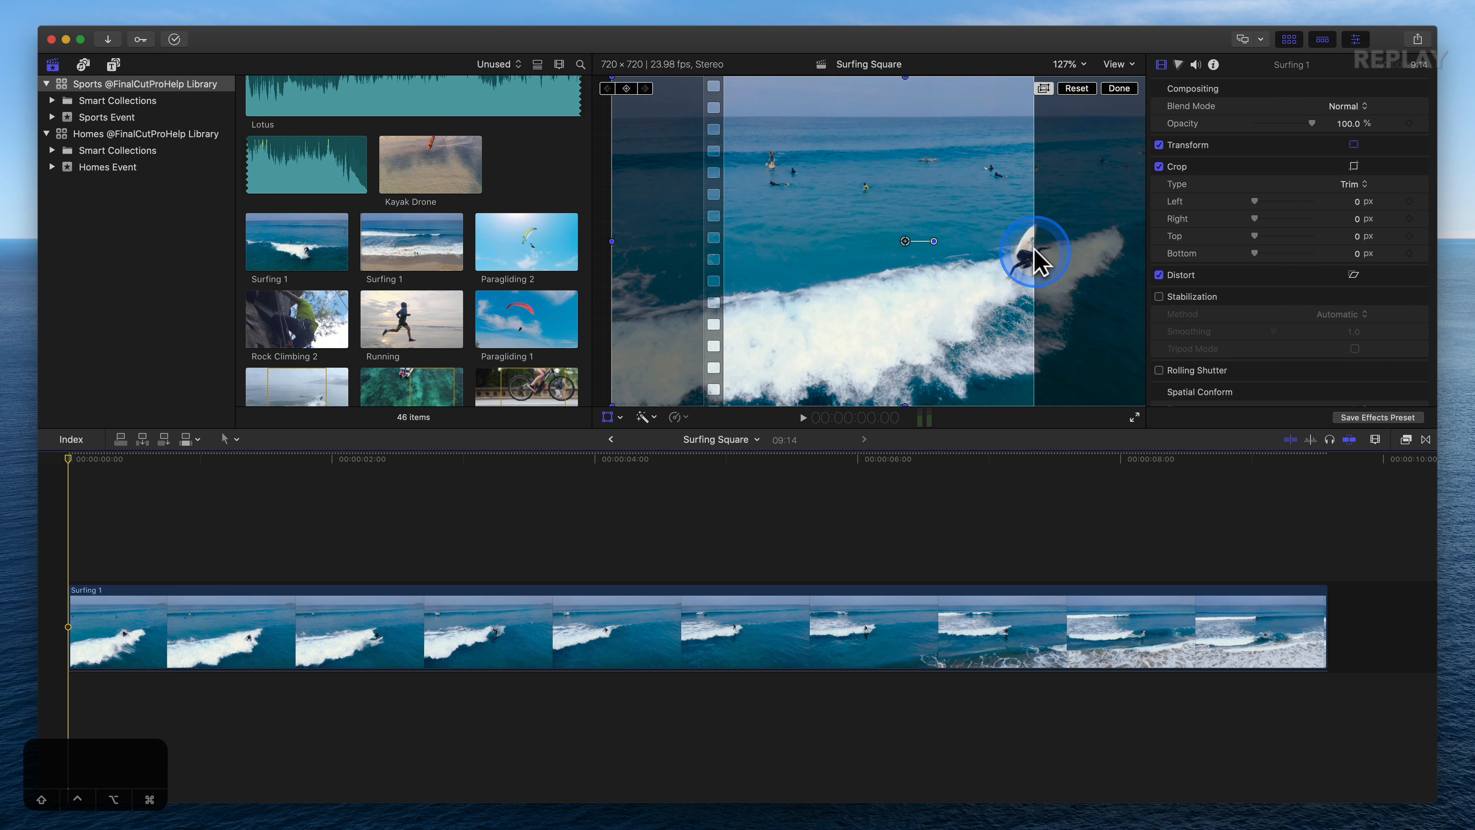
left_click_drag(1058, 263, 909, 272)
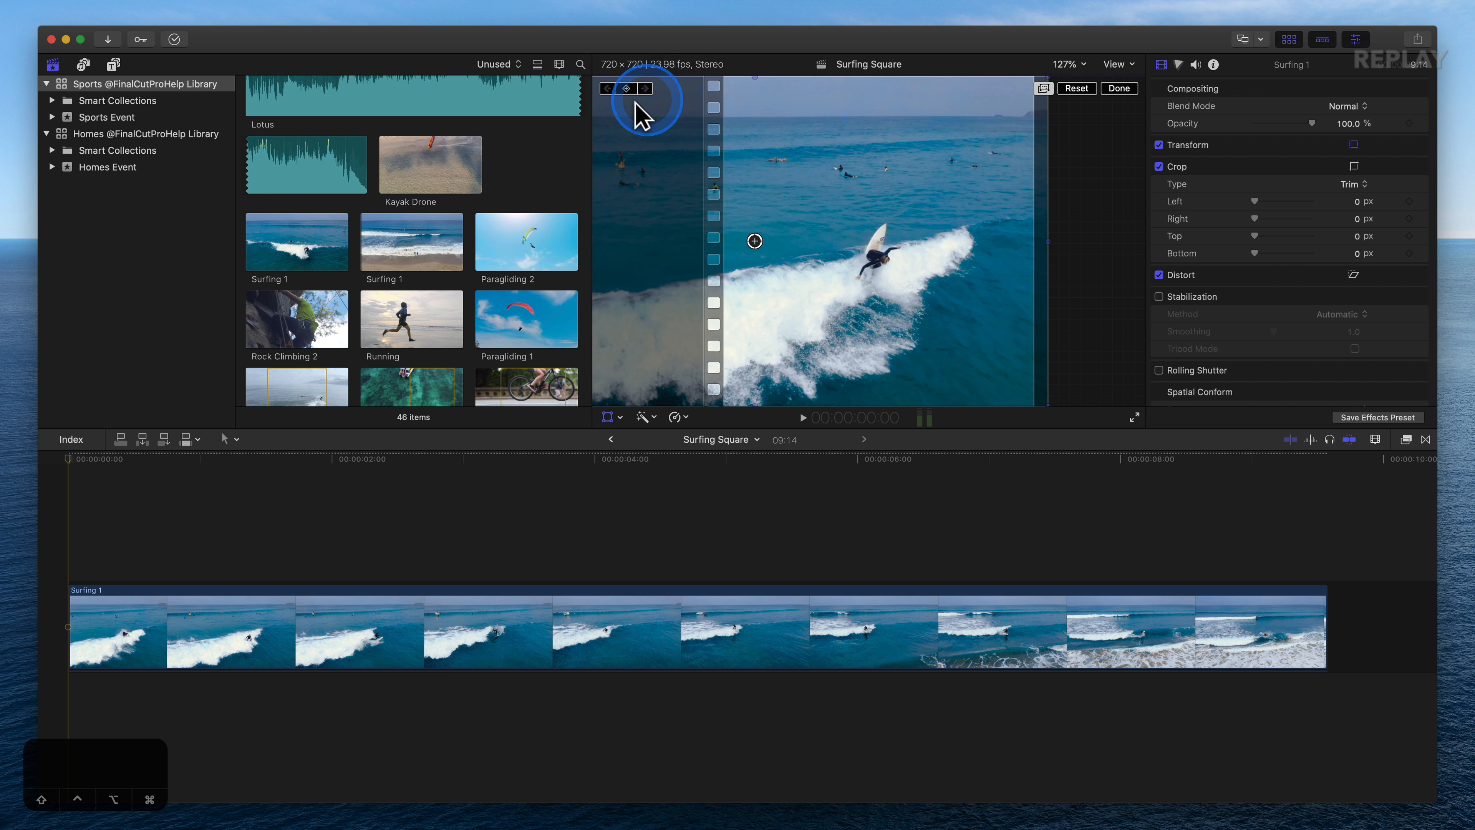
left_click(629, 89)
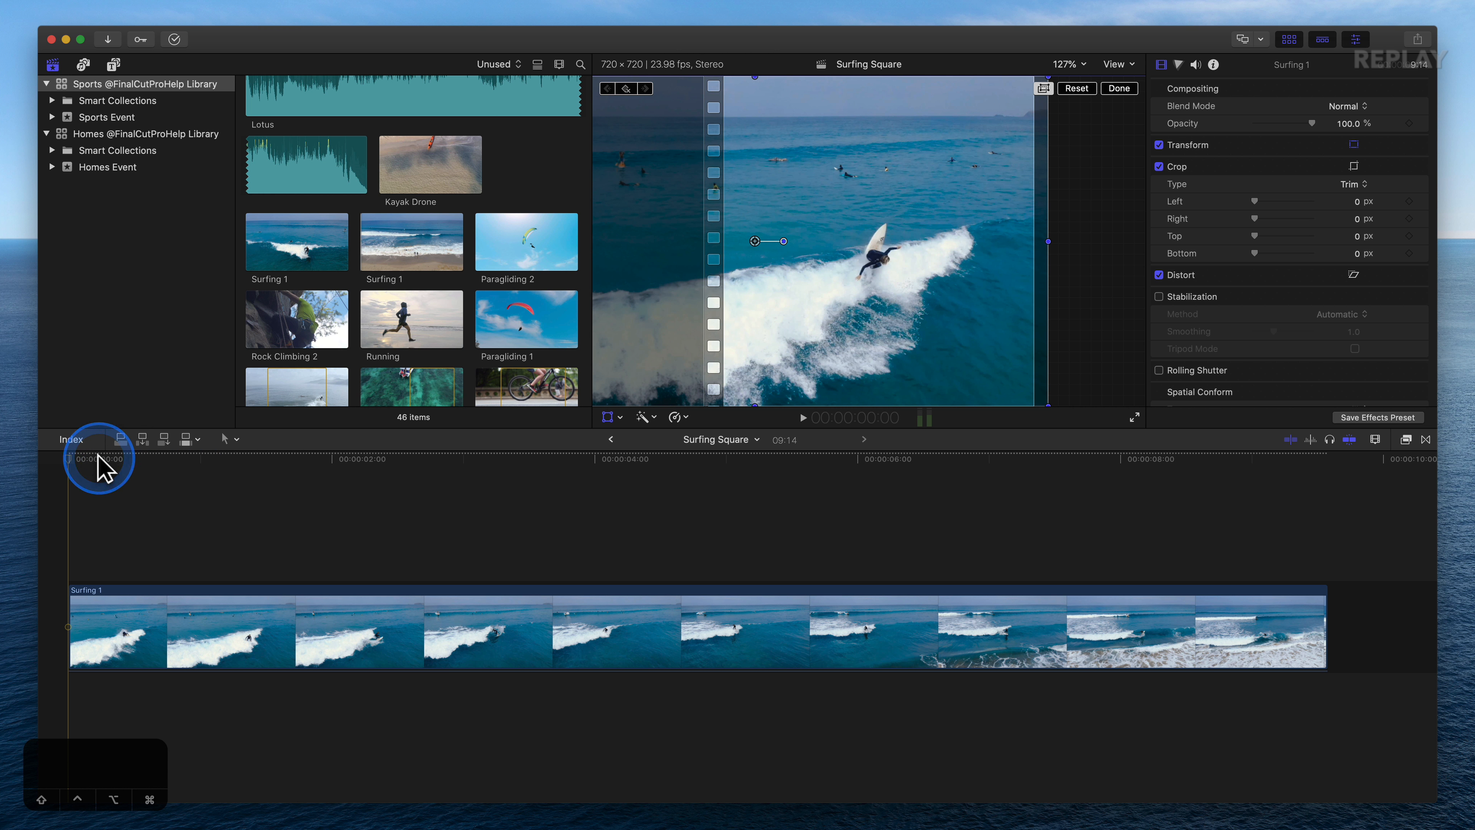
Step: At 4:02, shift the image right to bring the surfer back into the square, review the clip to 9:06, and close the Transform controls
left_click_drag(99, 461, 605, 462)
left_click(729, 233)
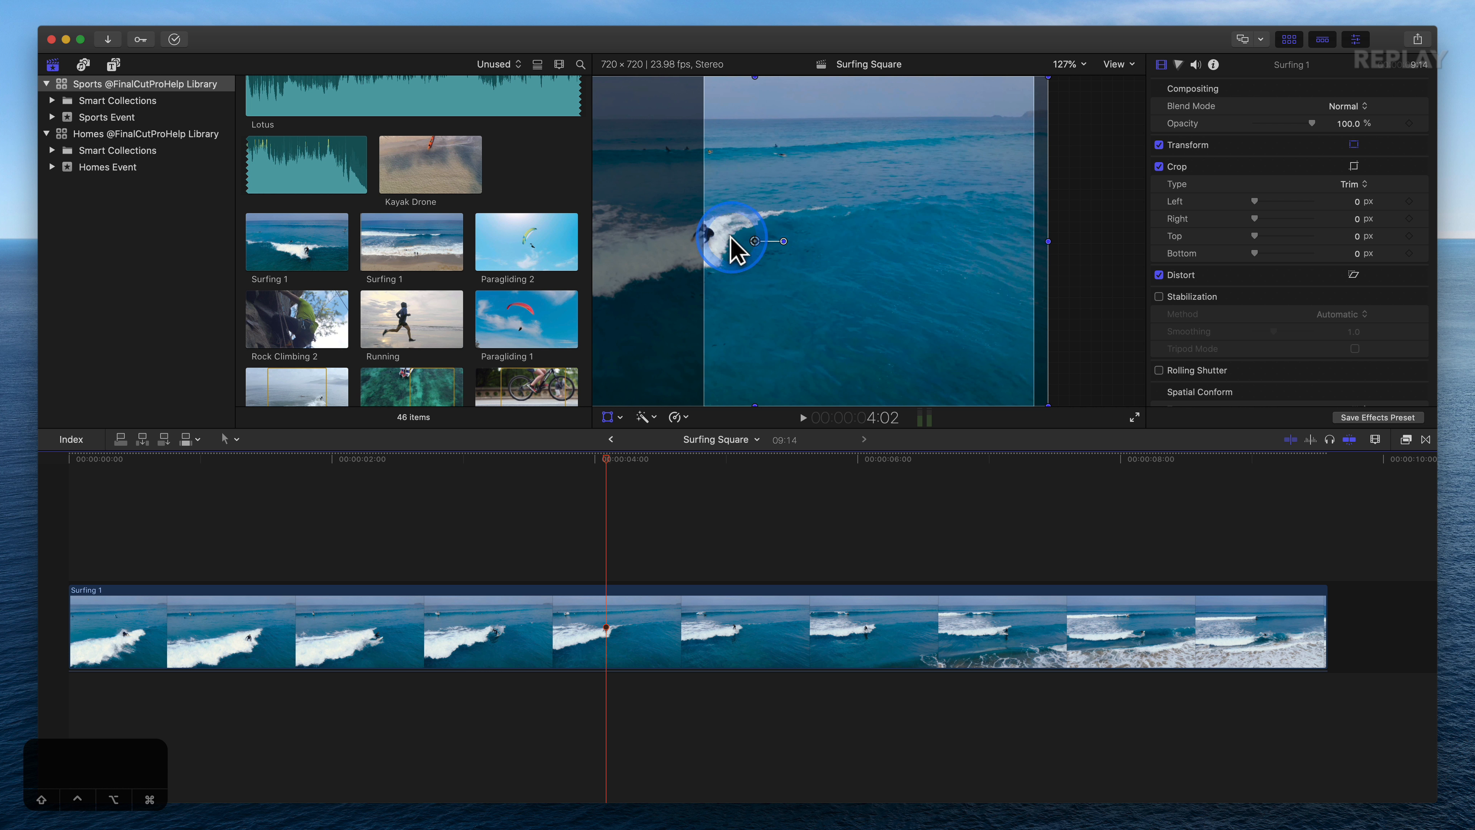
left_click_drag(733, 247, 880, 261)
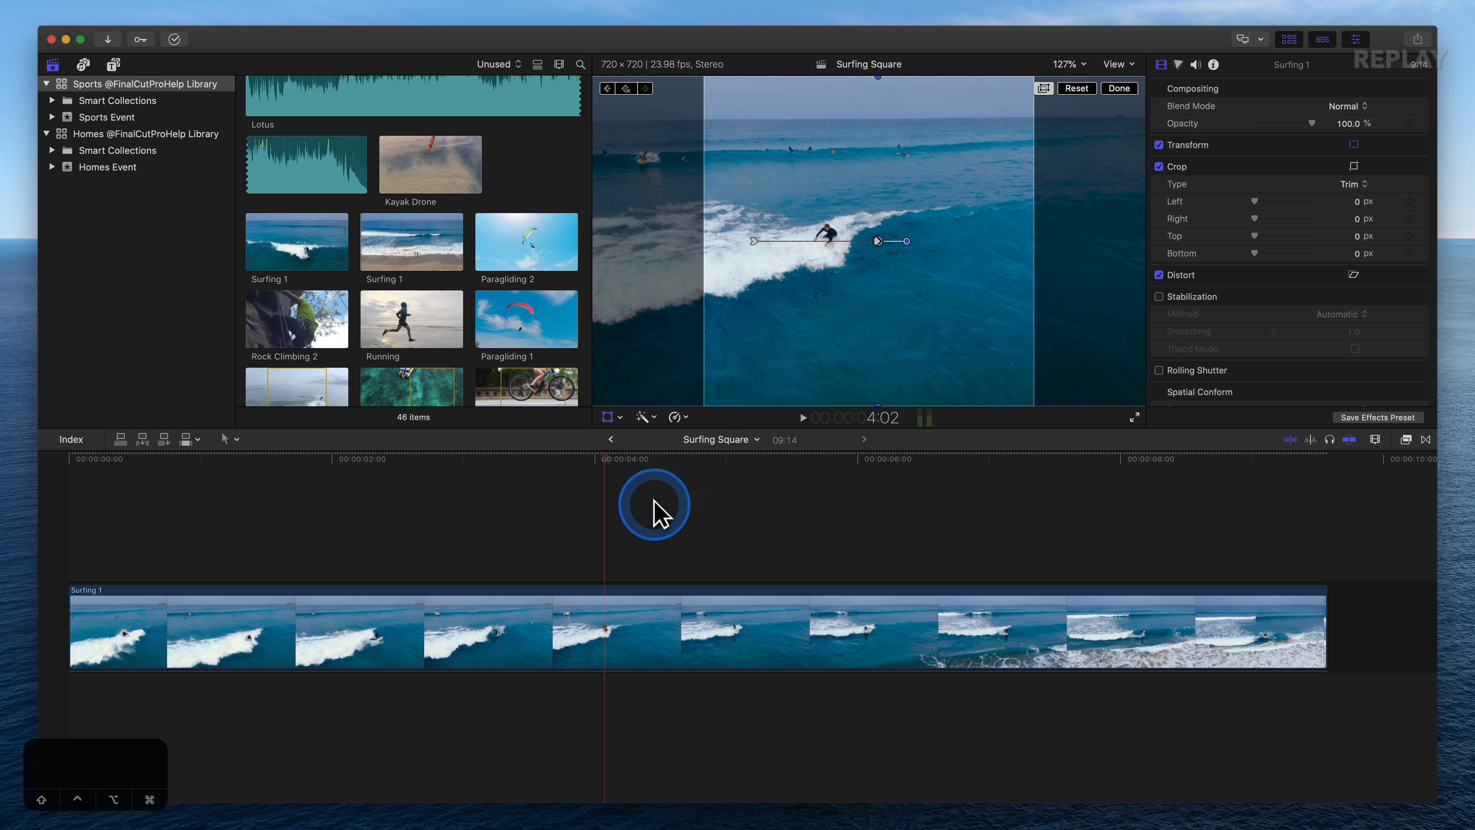
left_click_drag(582, 471, 1286, 514)
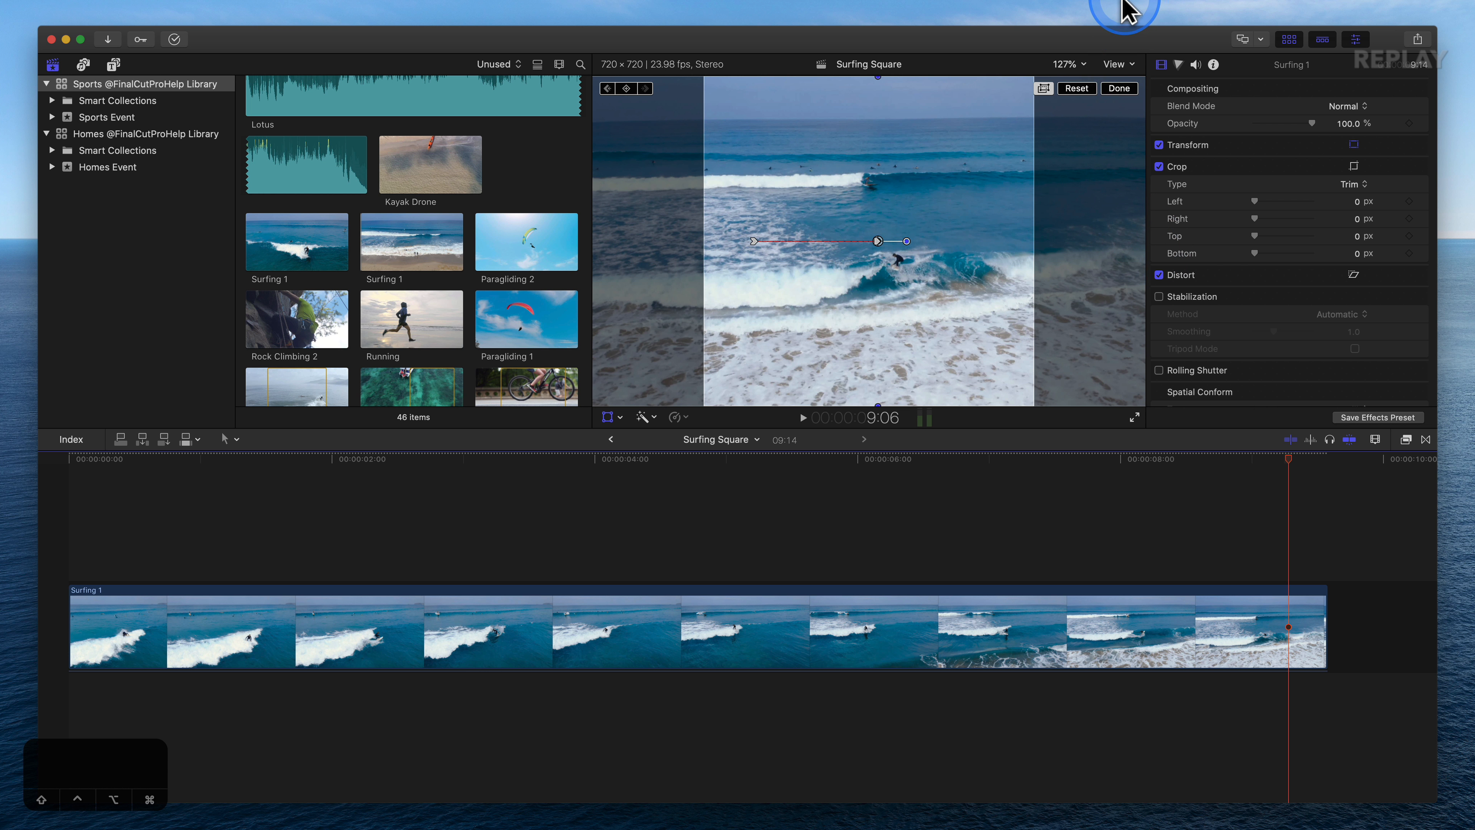
left_click(1118, 89)
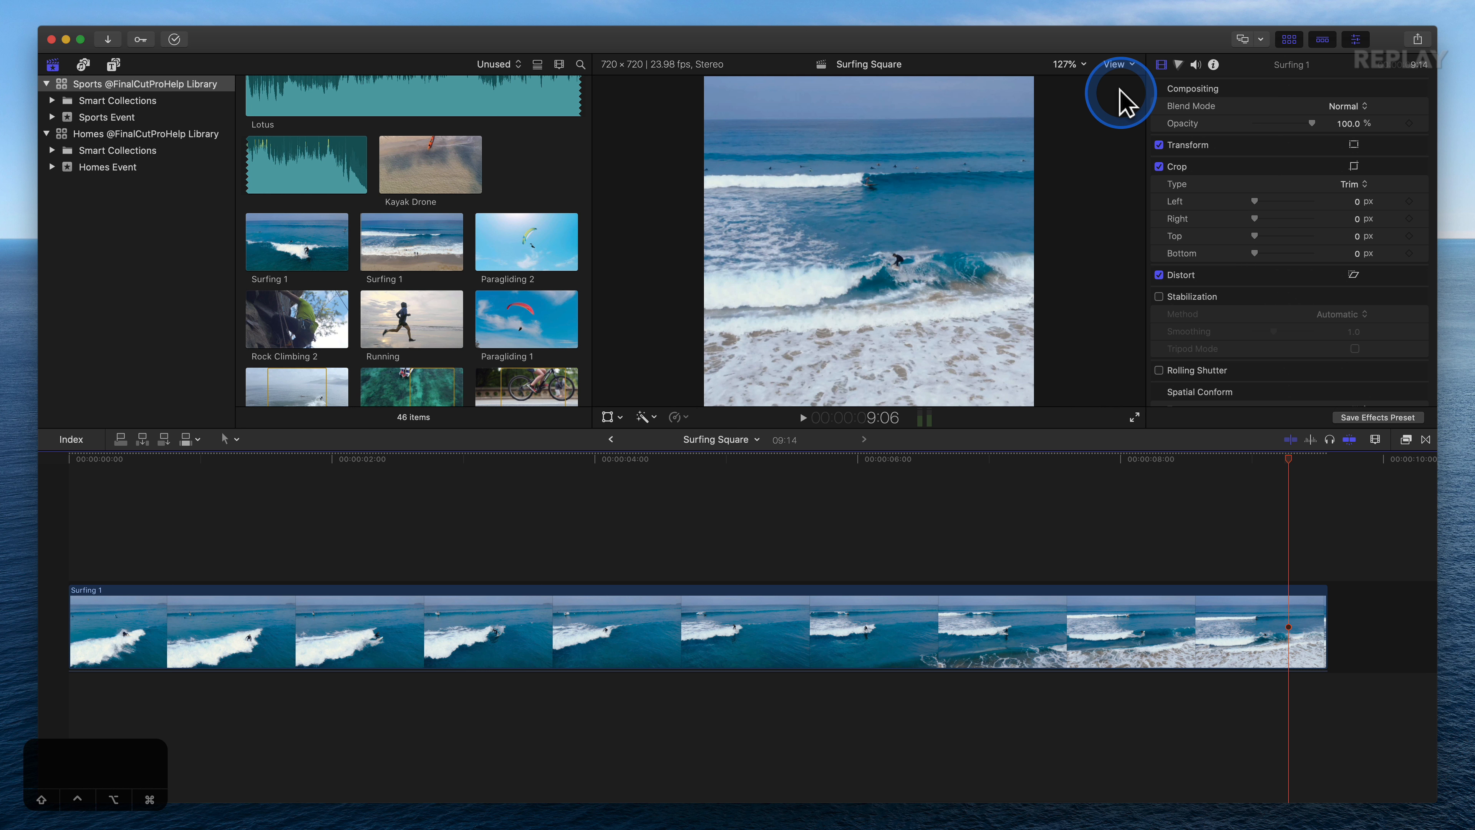
Step: Move the Surfing and Surfing Square projects from the Sports library to the trash
left_click(460, 266)
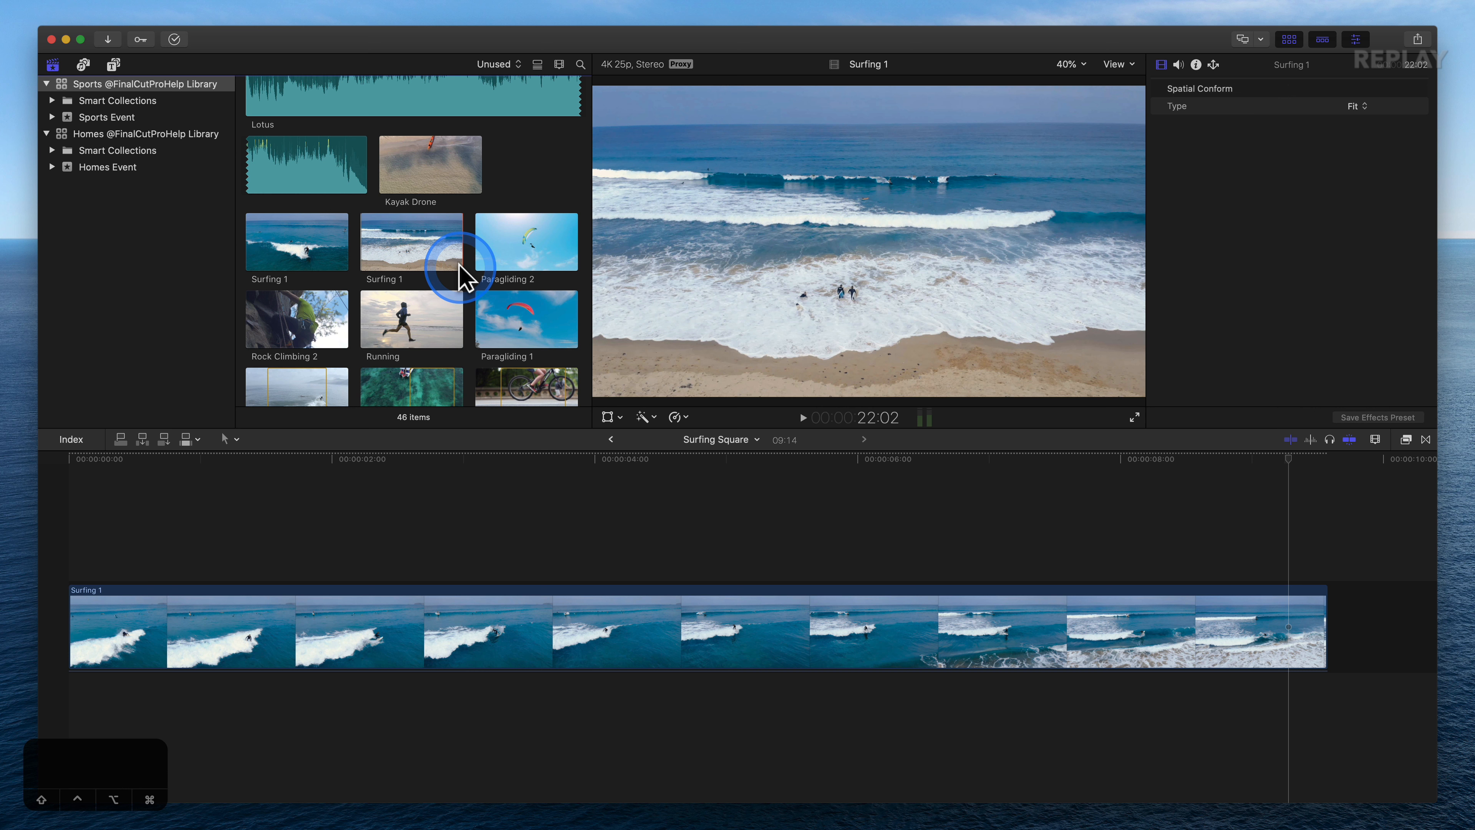
scroll(460, 266, "up", 10)
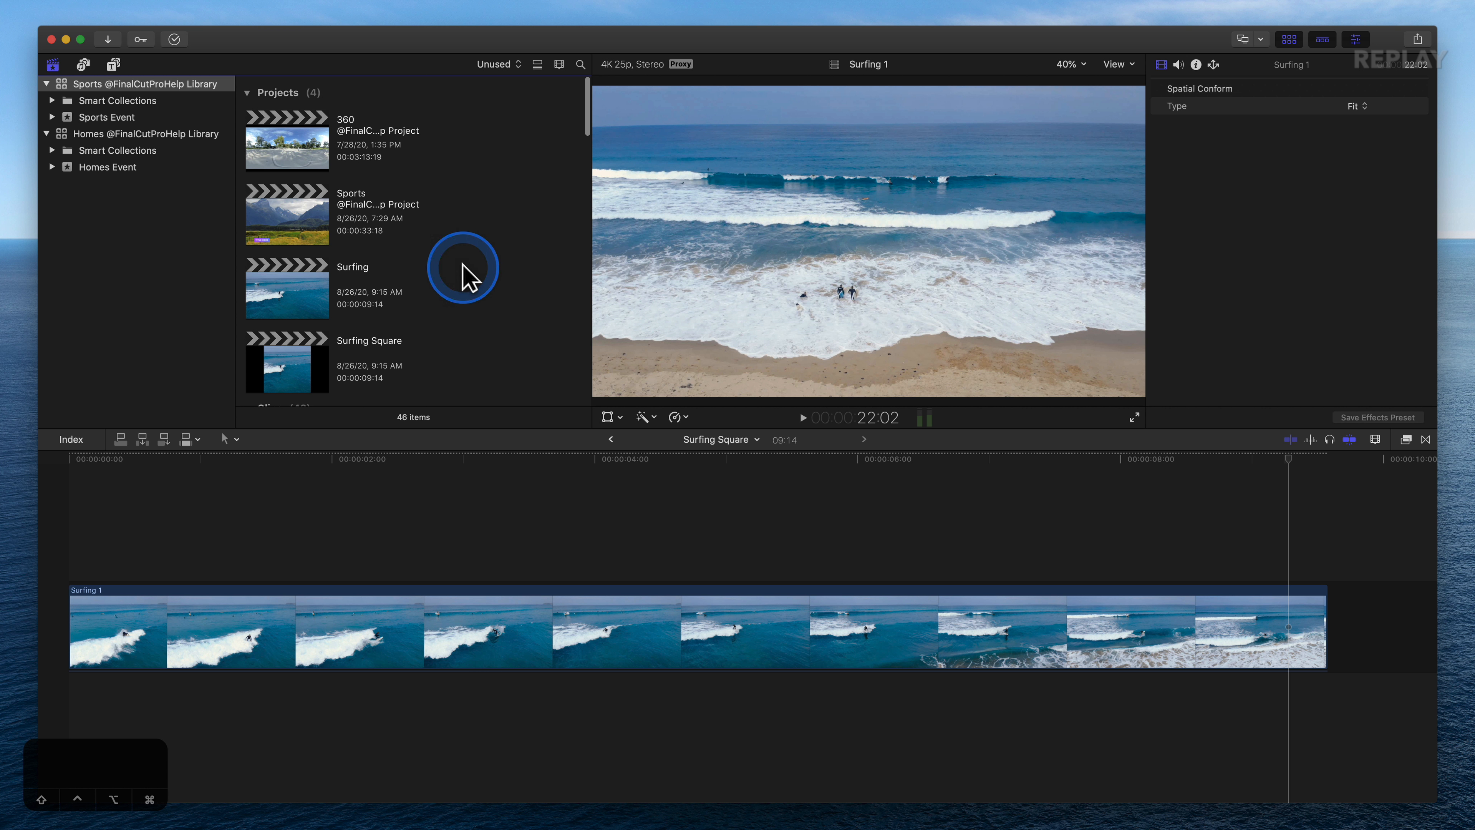
scroll(308, 366, "down", 5)
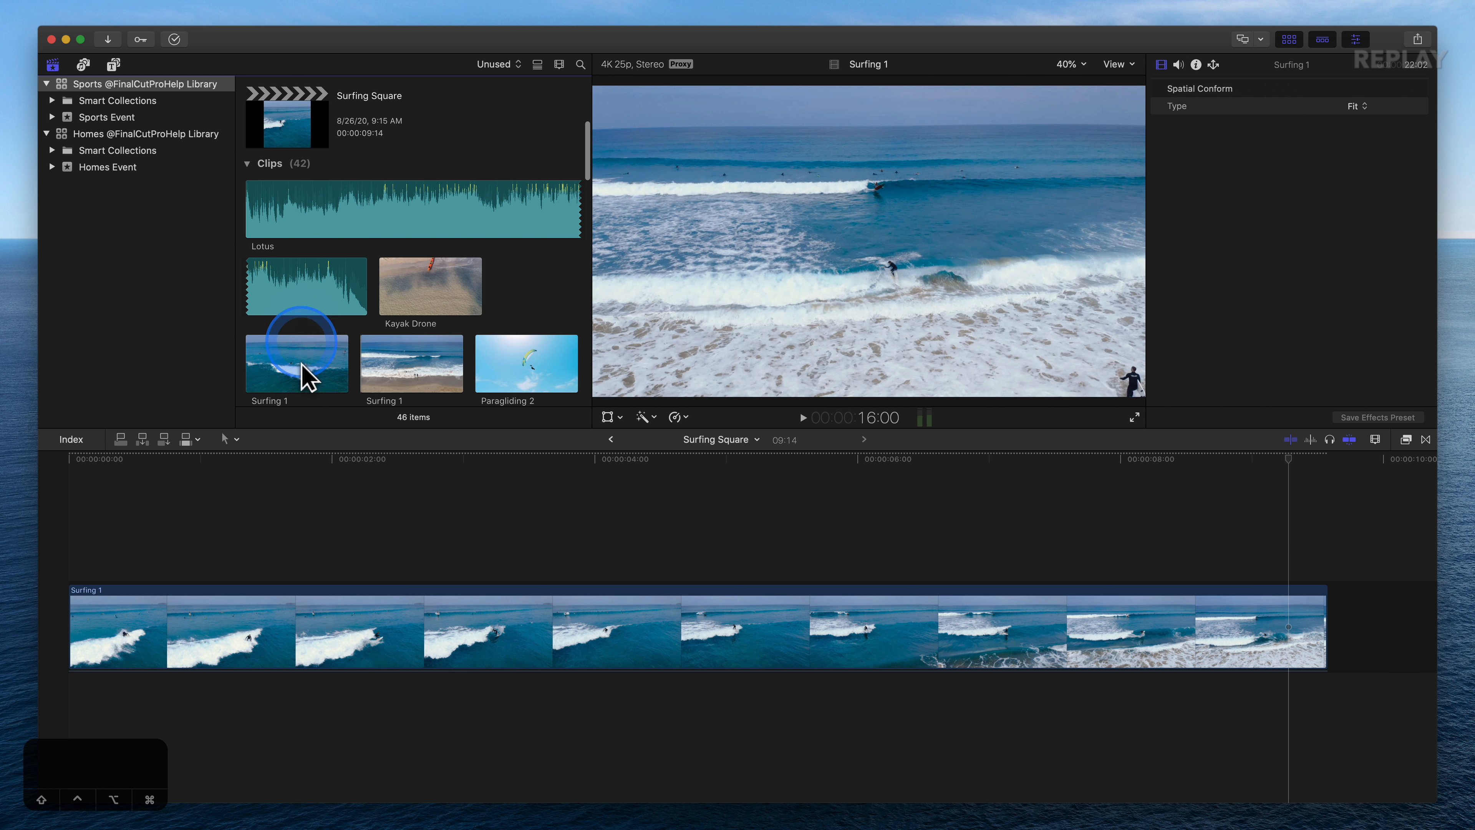
scroll(302, 365, "up", 5)
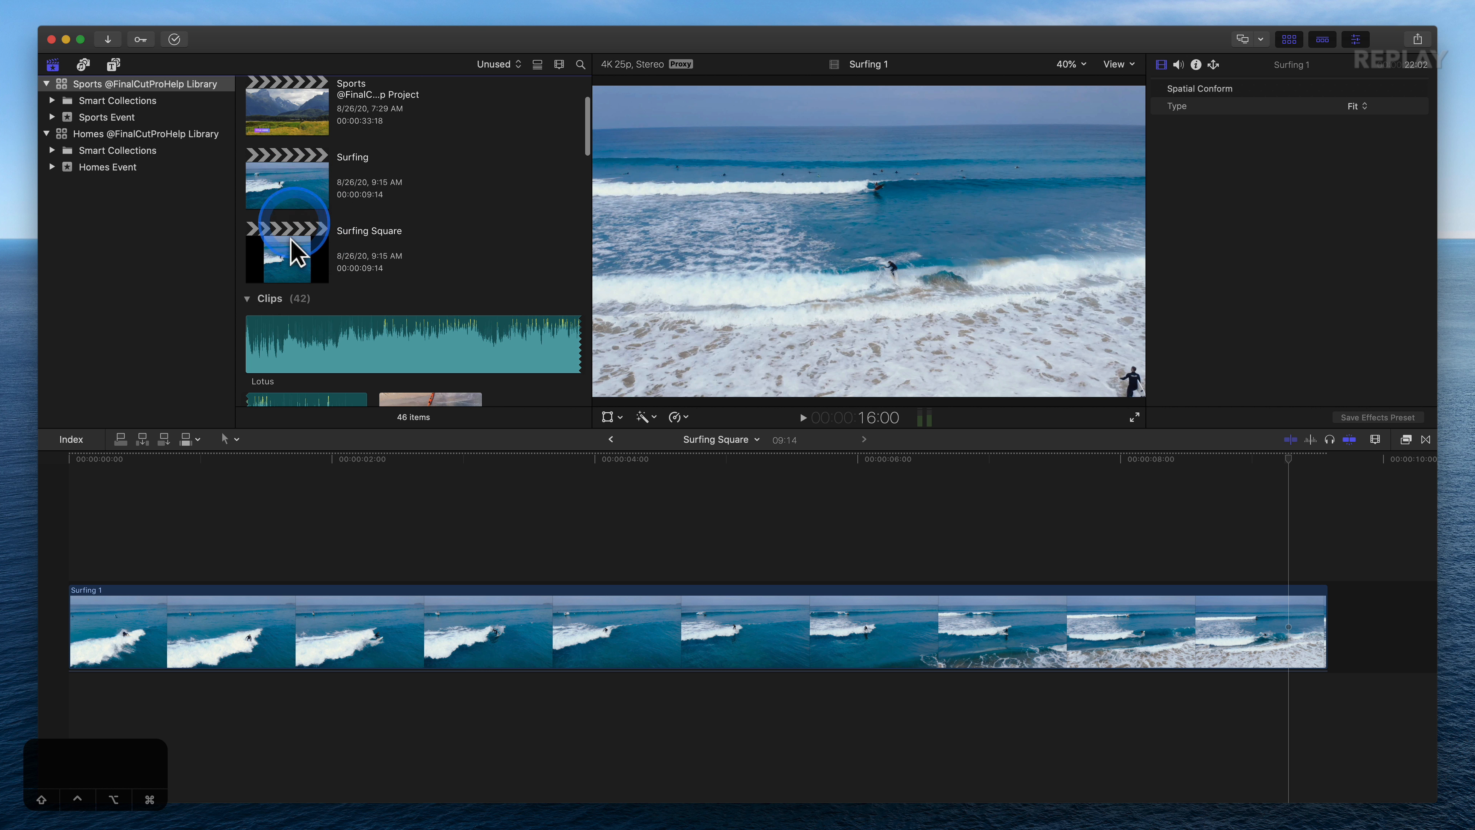
left_click(291, 246)
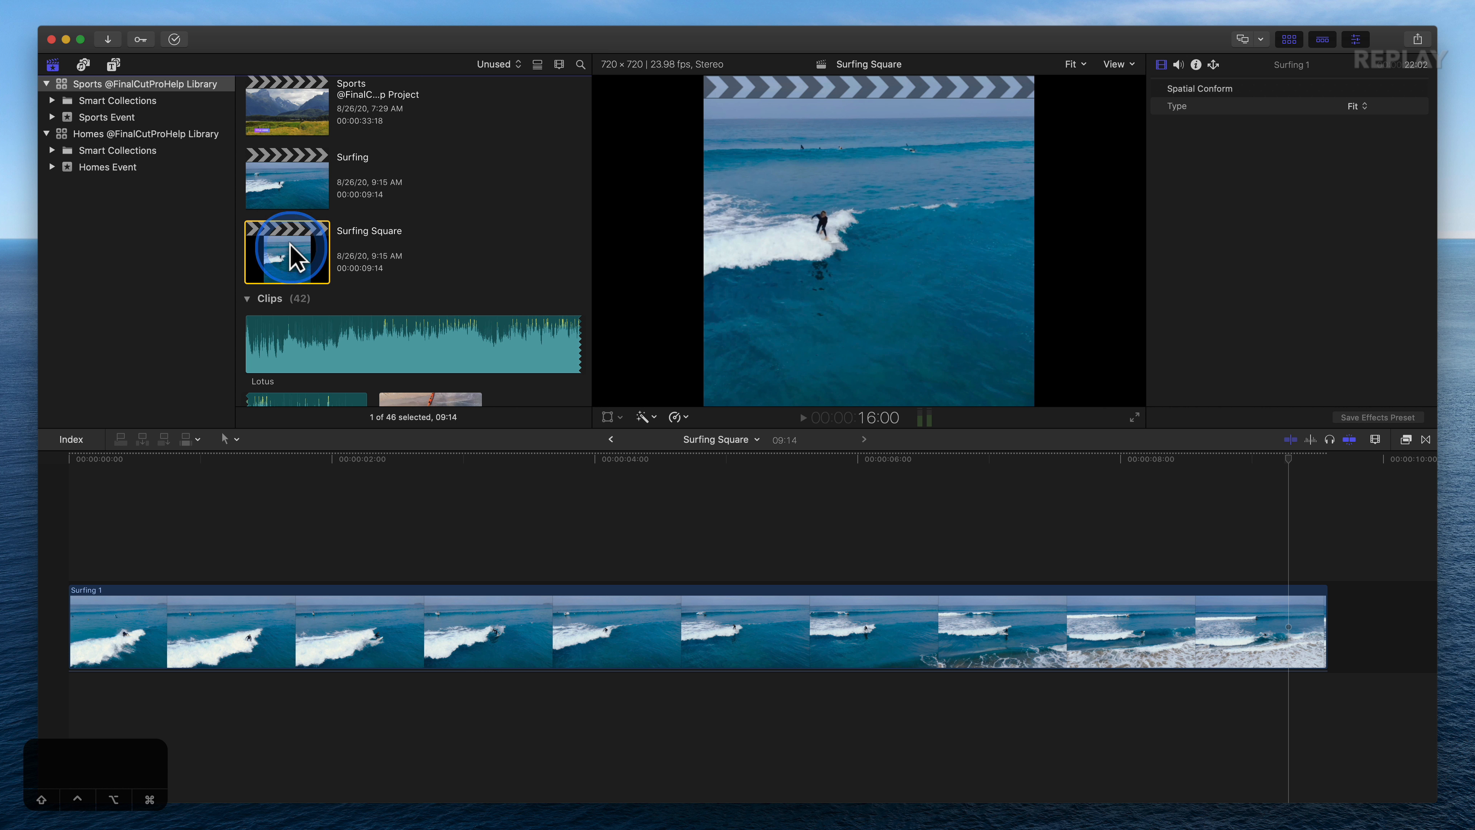
left_click(305, 197)
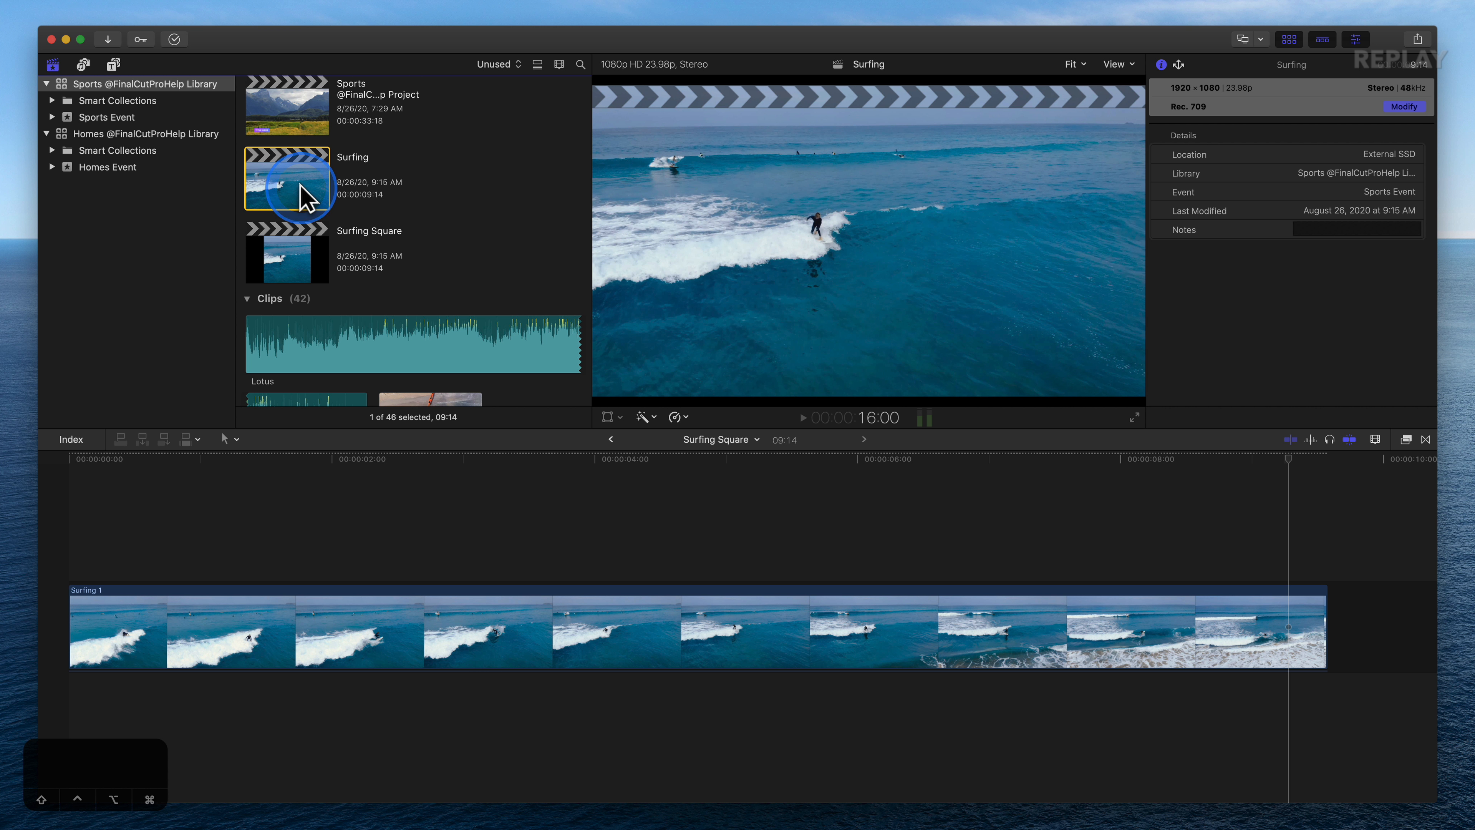
key("super+BackSpace")
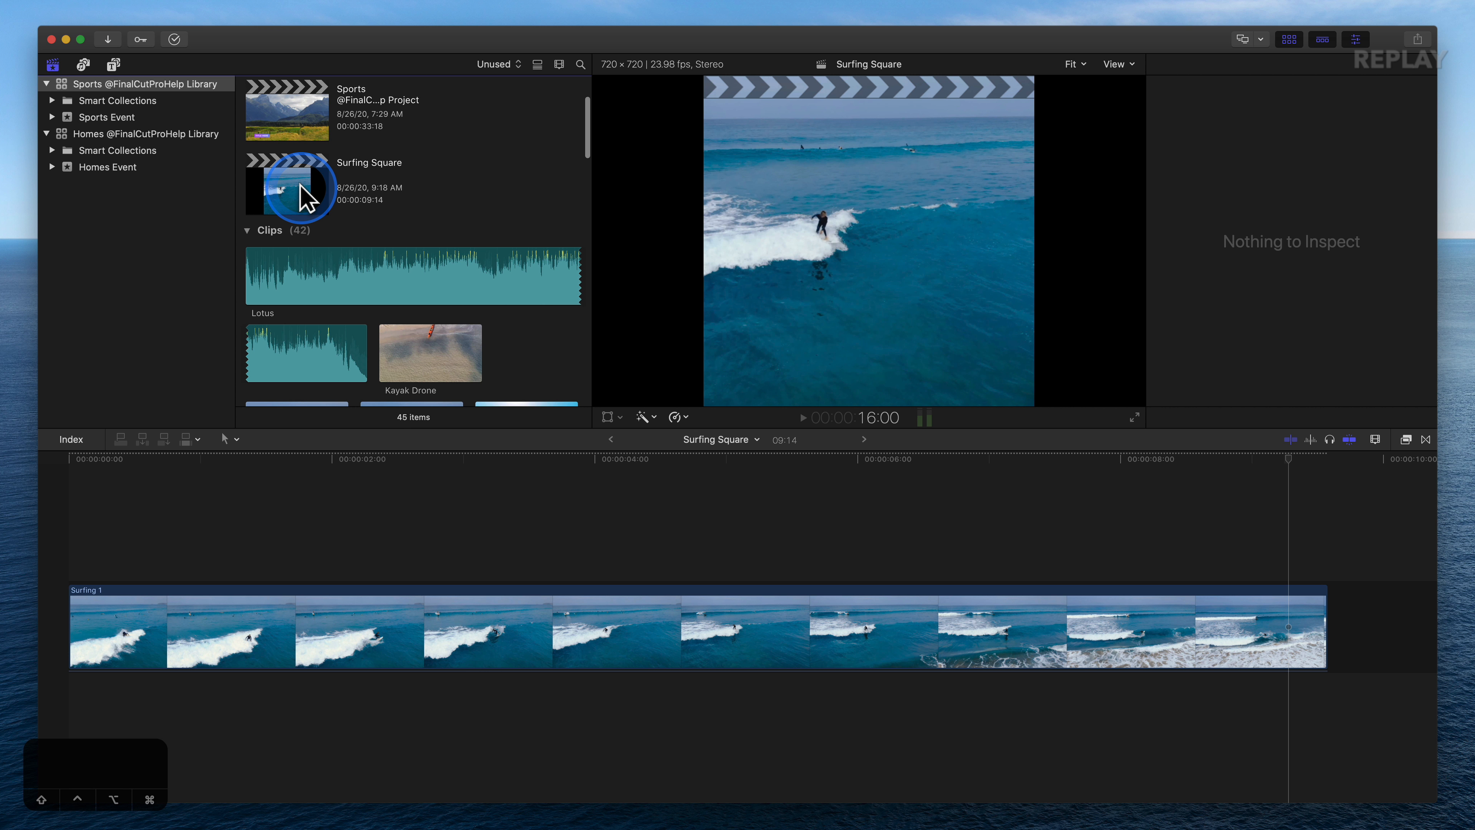
left_click(305, 197)
key("super+BackSpace")
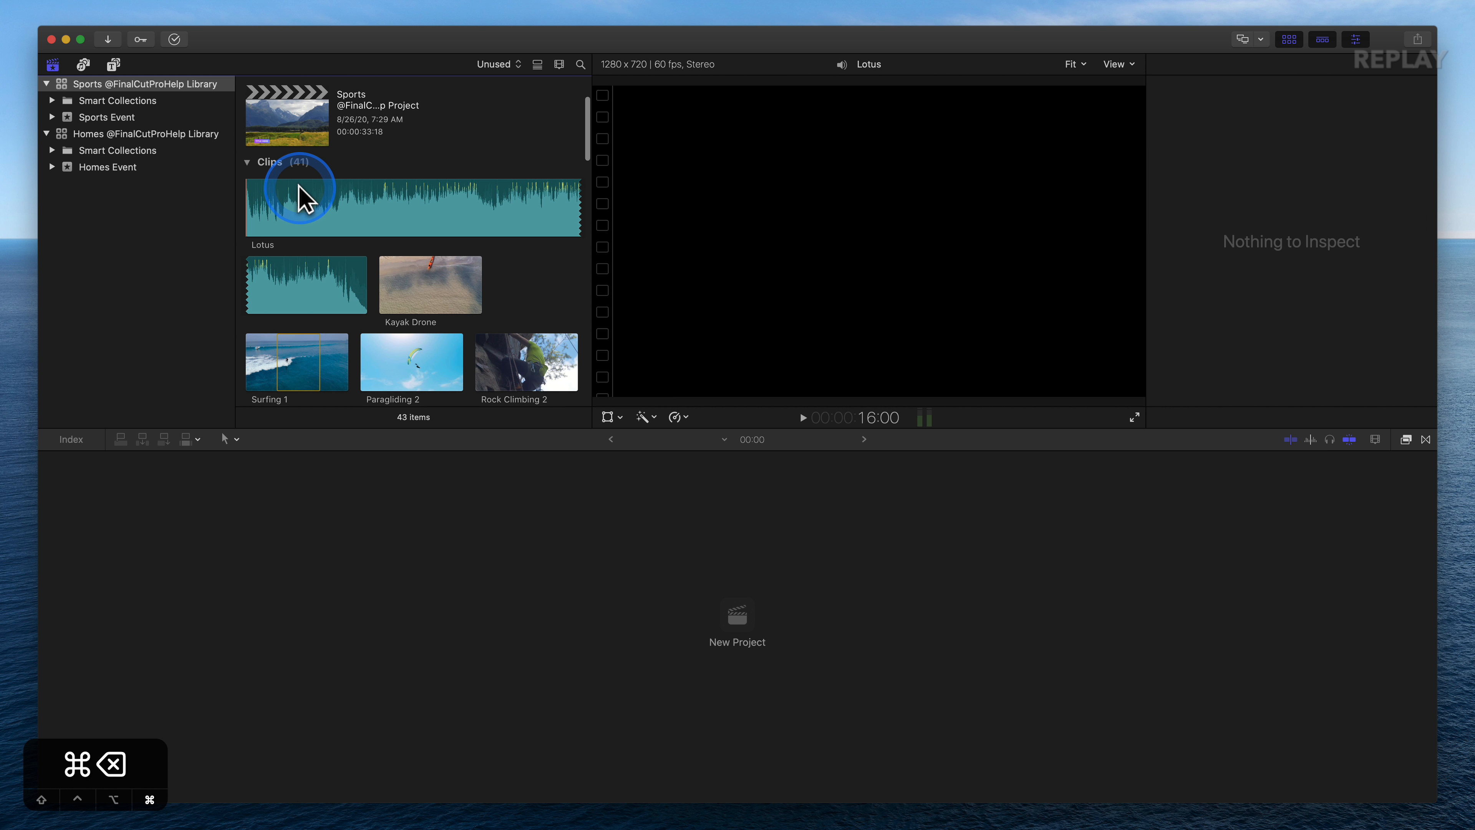
left_click(288, 125)
double_click(288, 123)
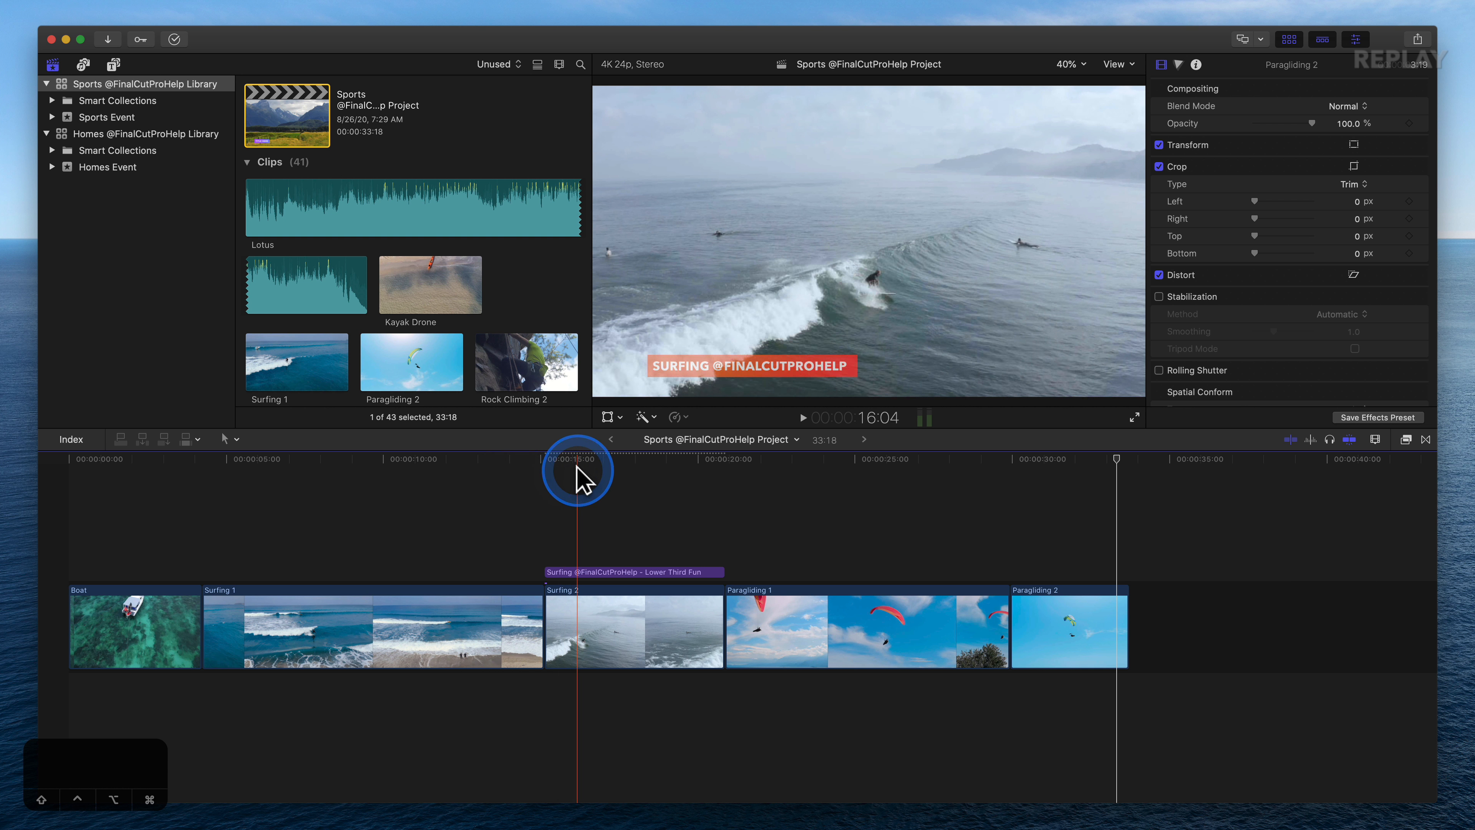
left_click(581, 480)
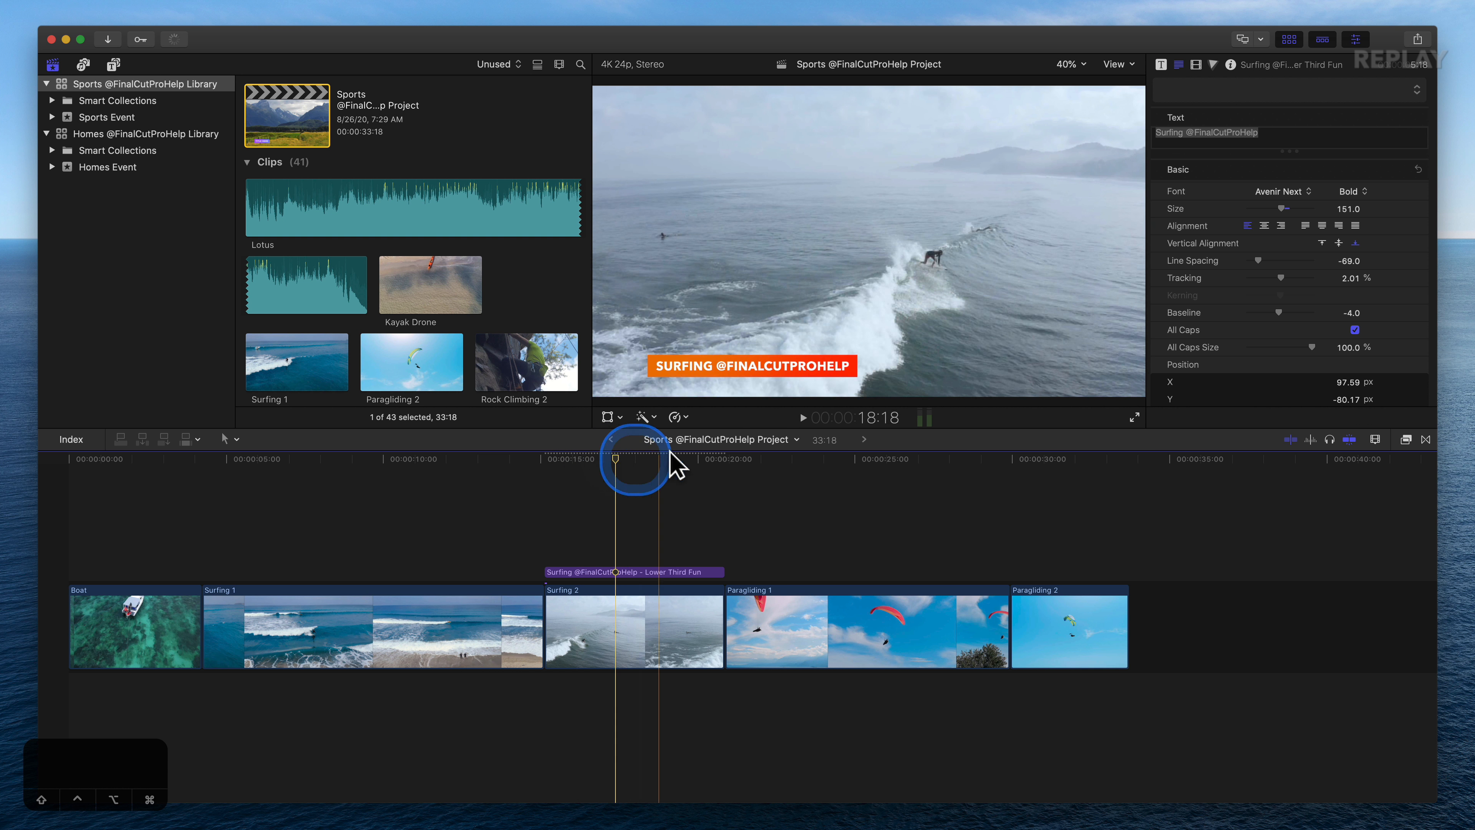
left_click(619, 460)
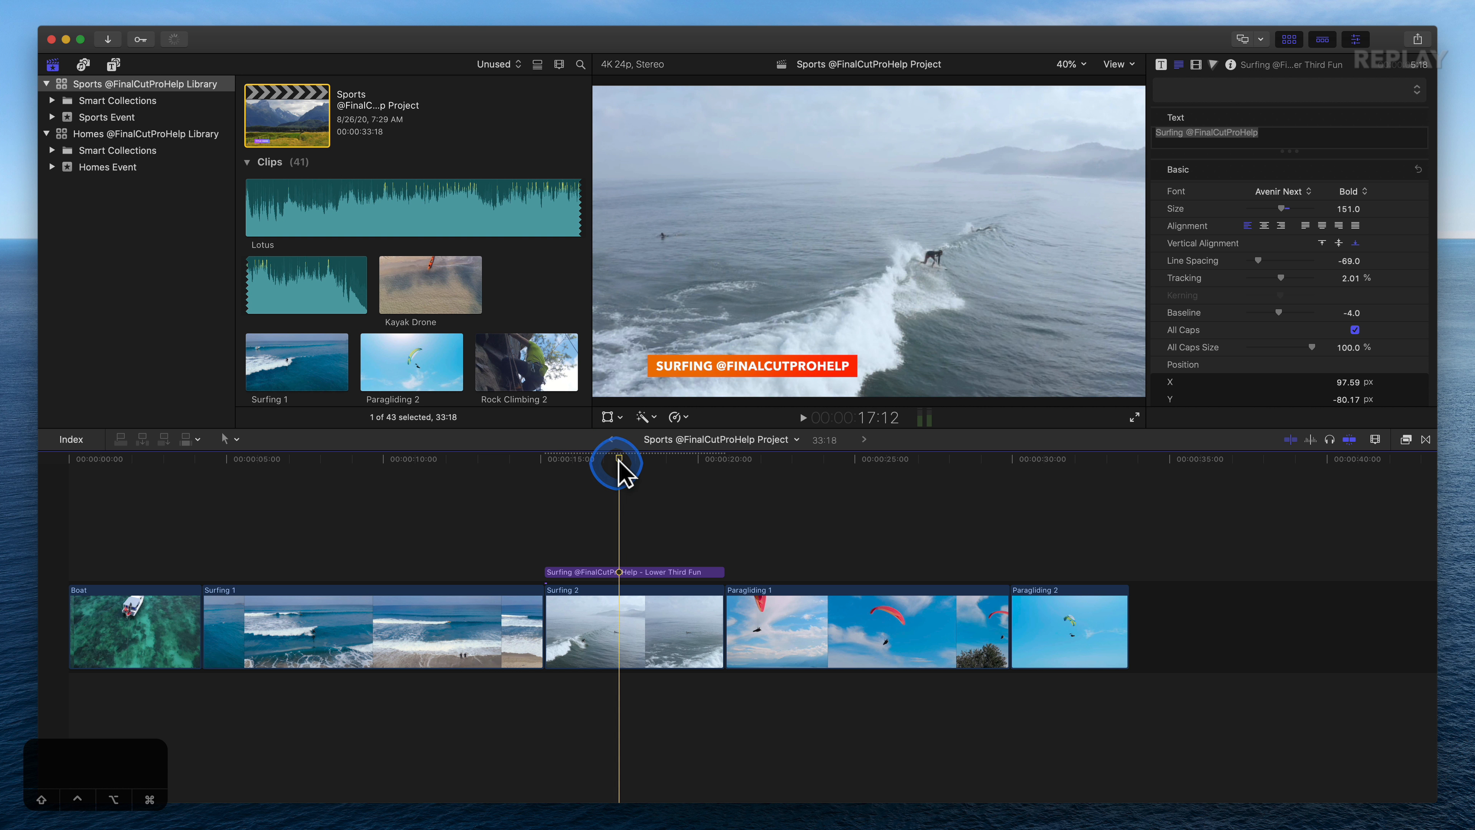
left_click(470, 309)
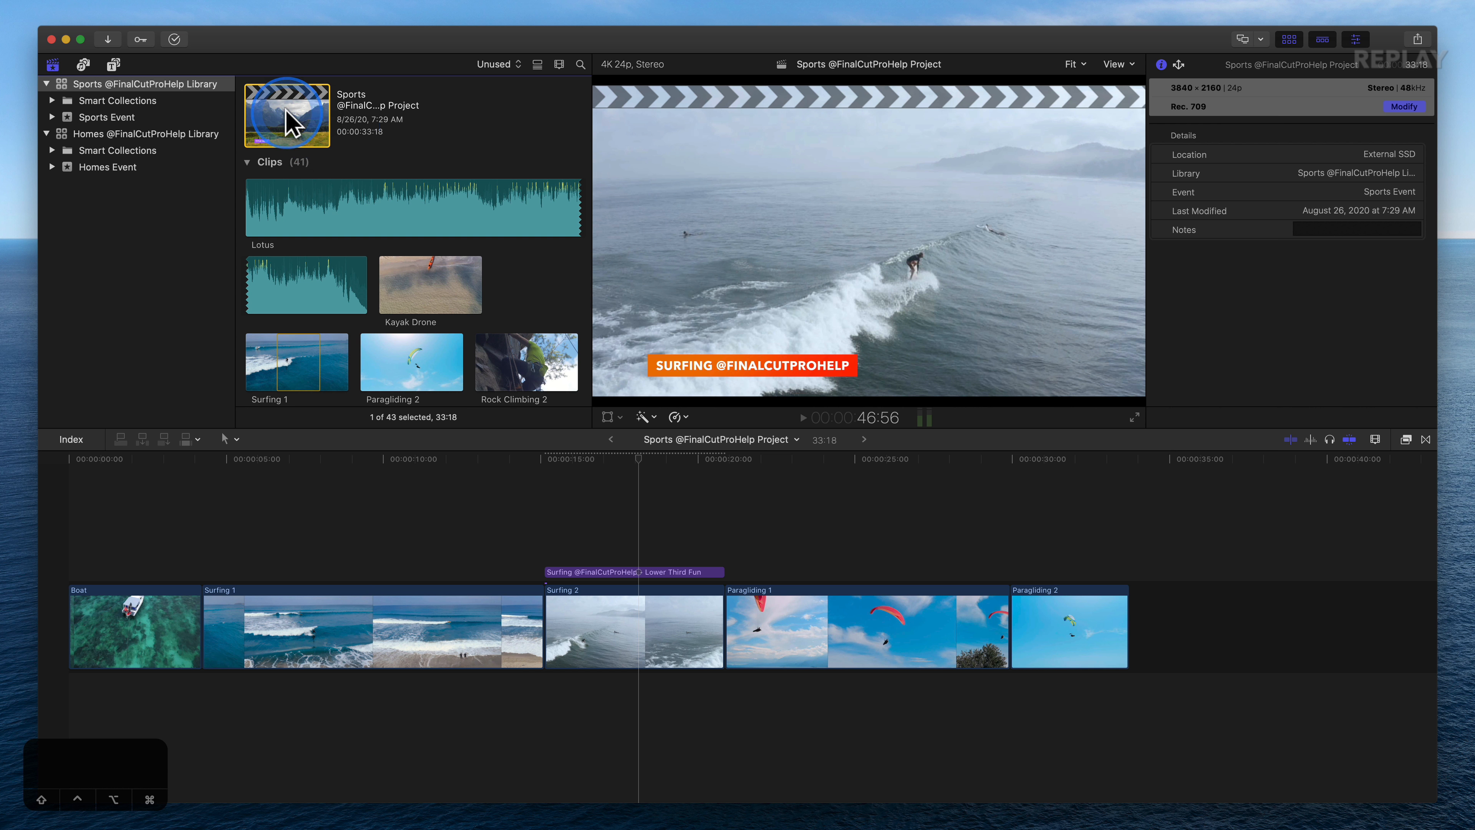
right_click(288, 119)
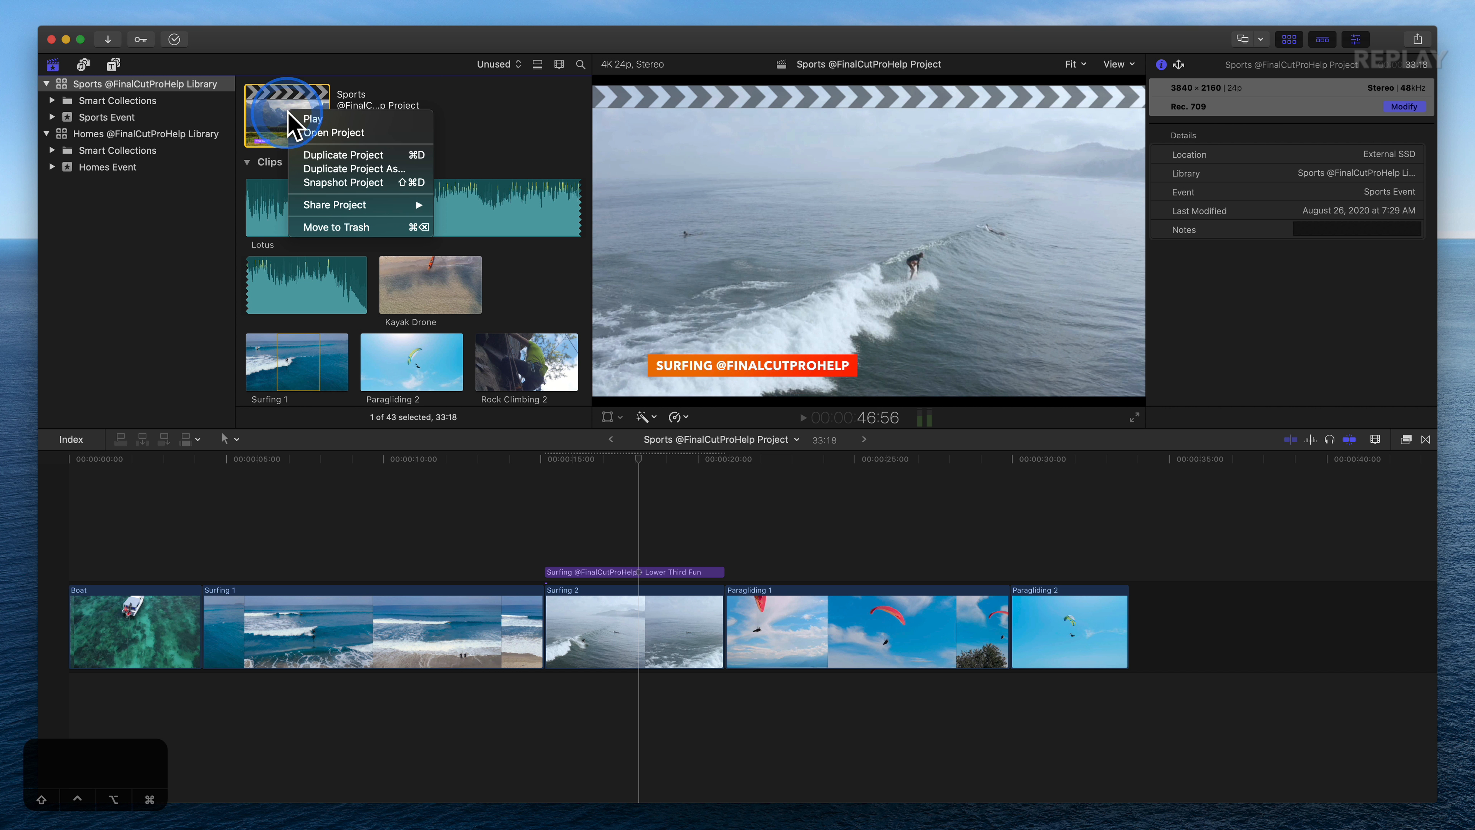
left_click(297, 133)
left_click(162, 6)
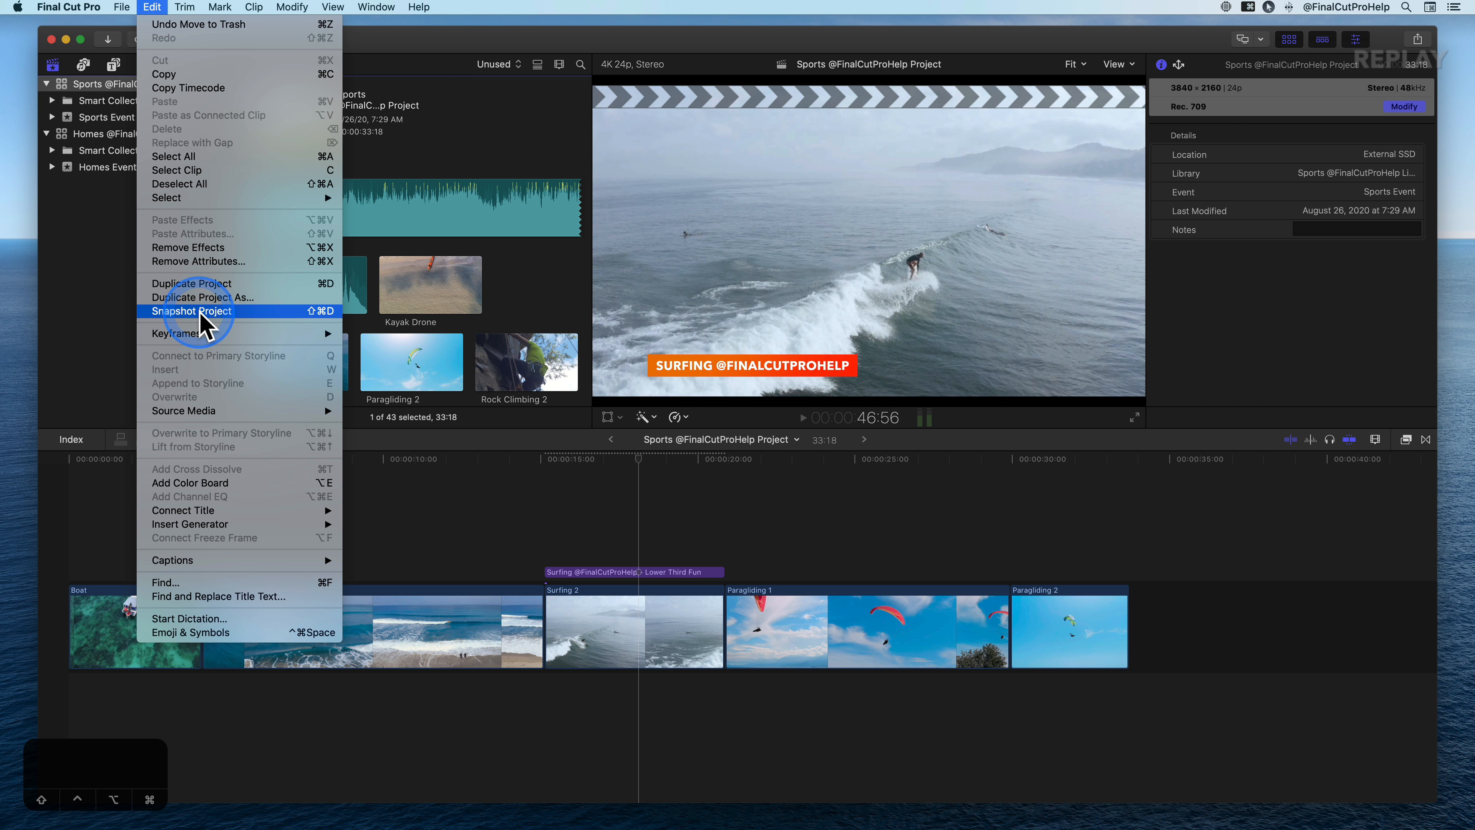
left_click(239, 298)
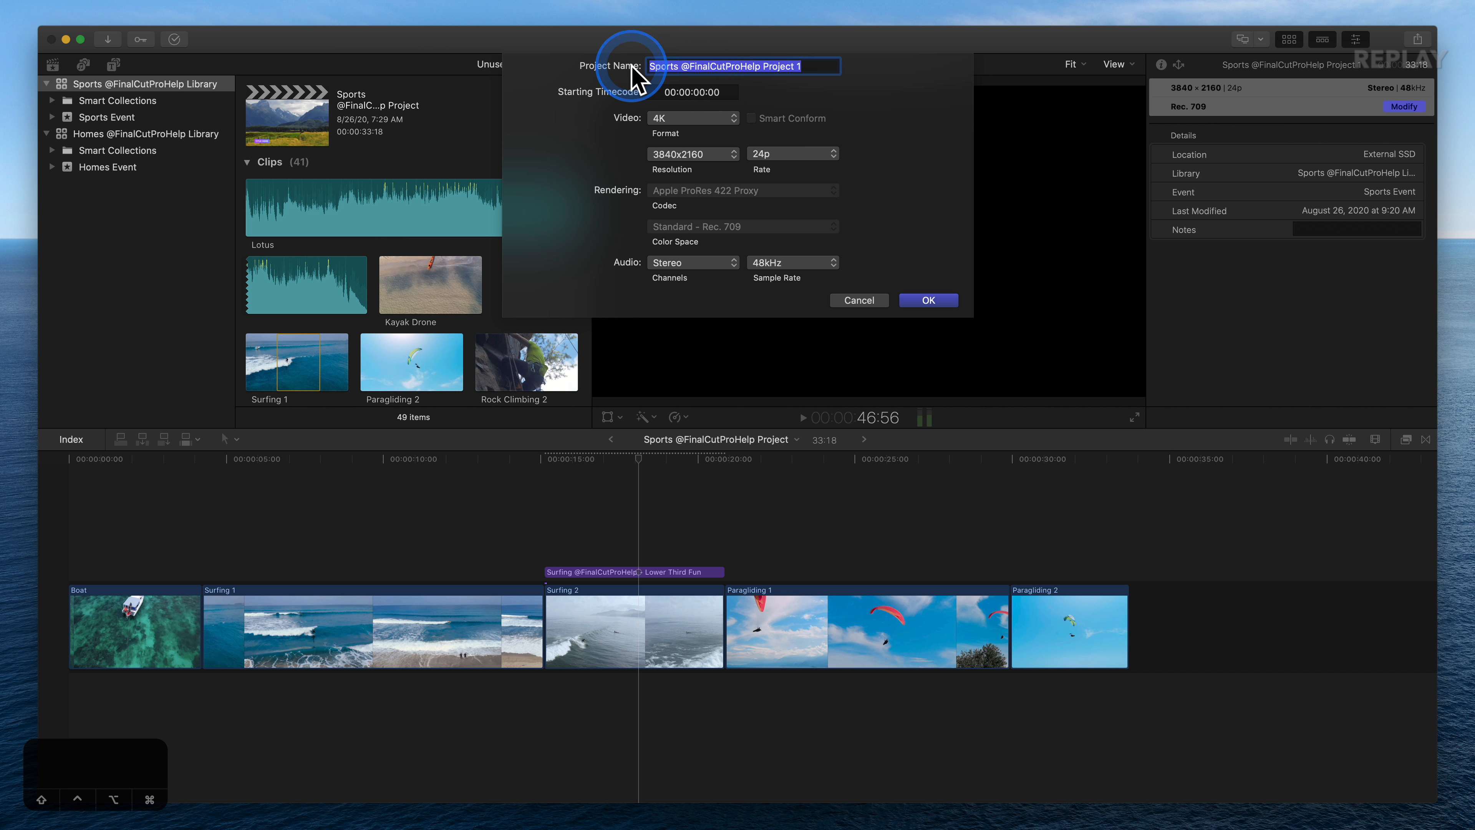
left_click(813, 66)
key("BackSpace")
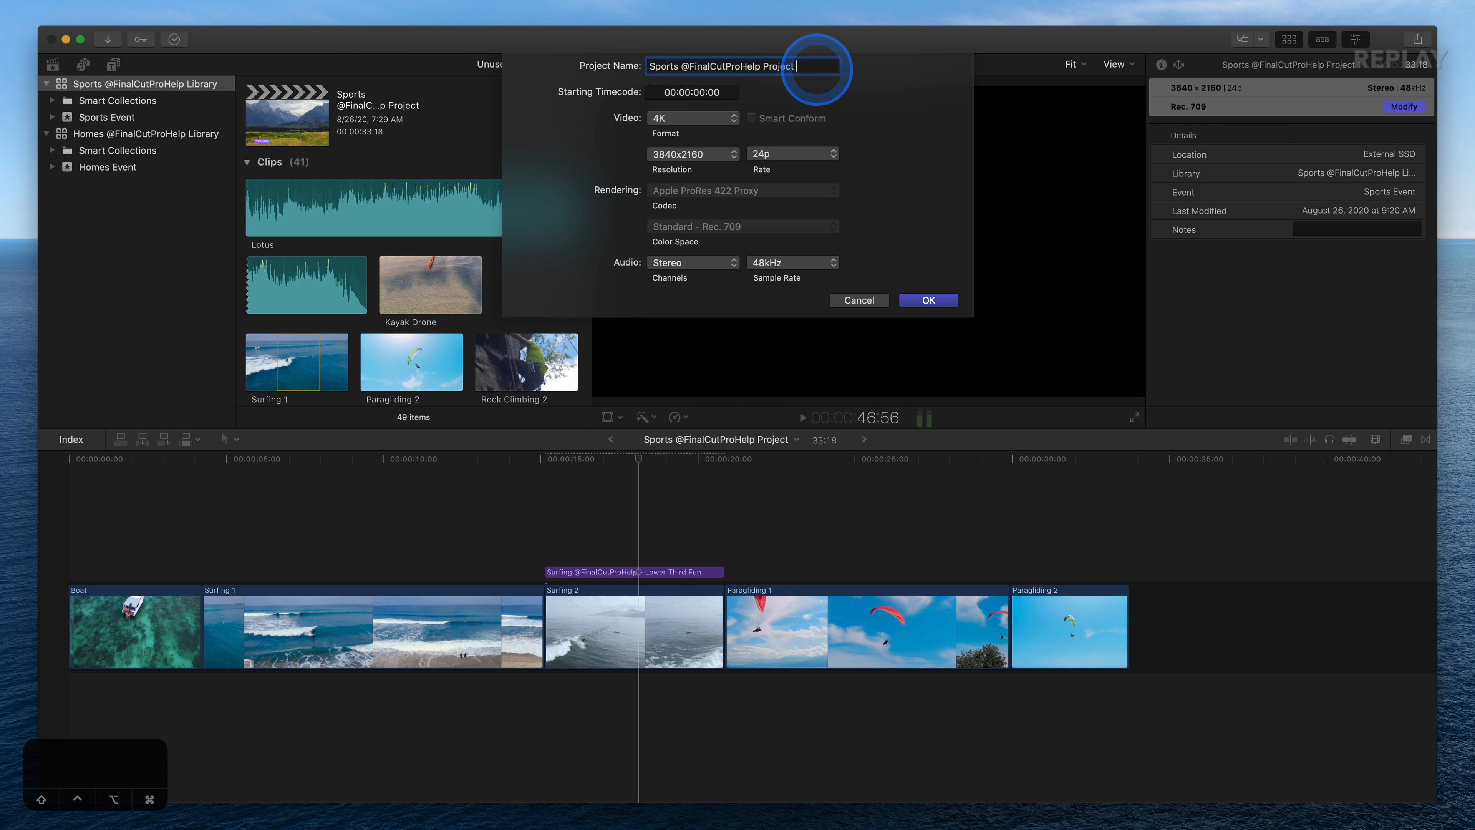
type("IGTV")
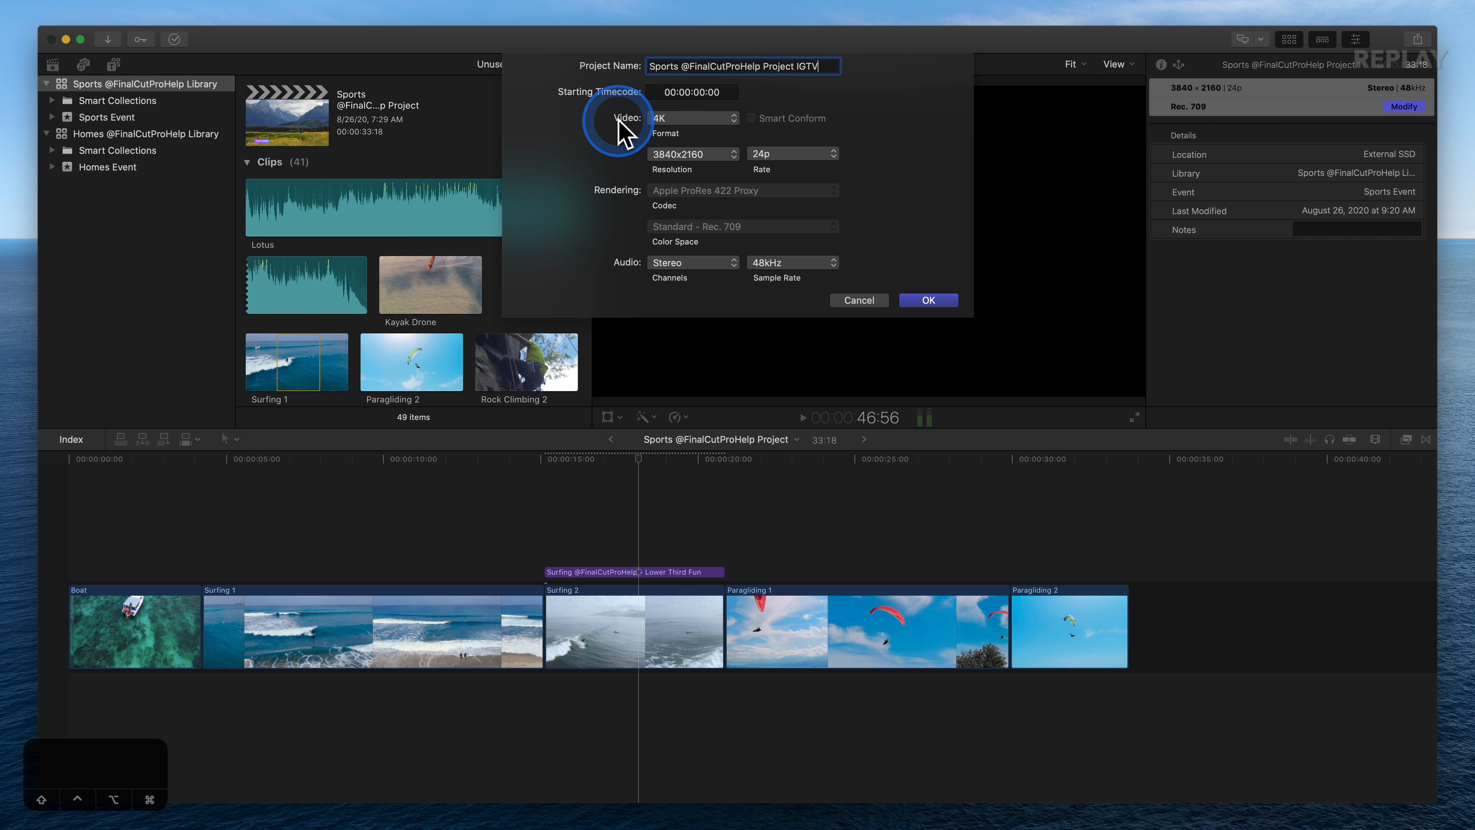
Step: Set the duplicate project's video format to Vertical with a resolution of 1080x1920
left_click(722, 118)
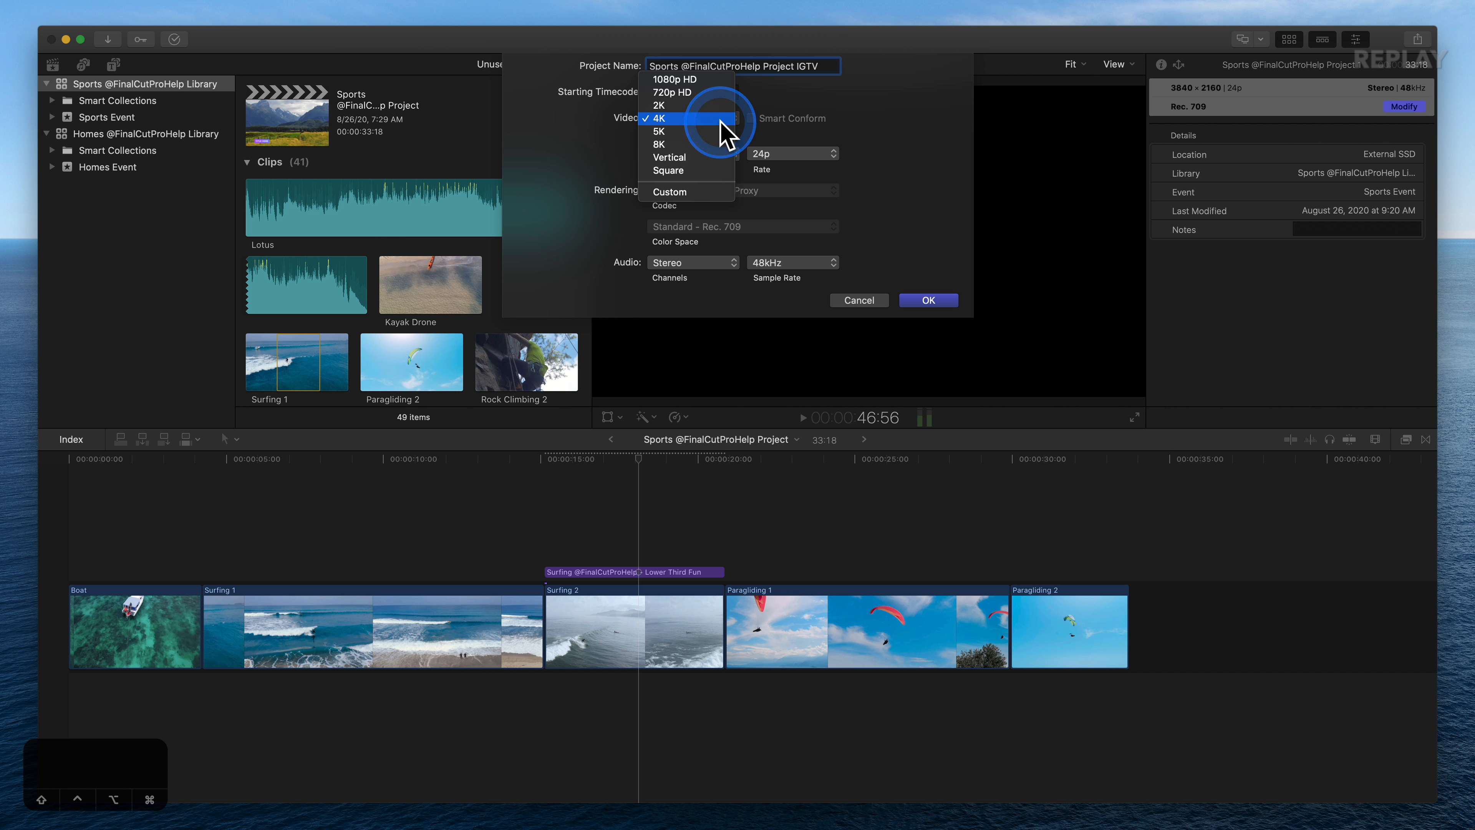
left_click(720, 157)
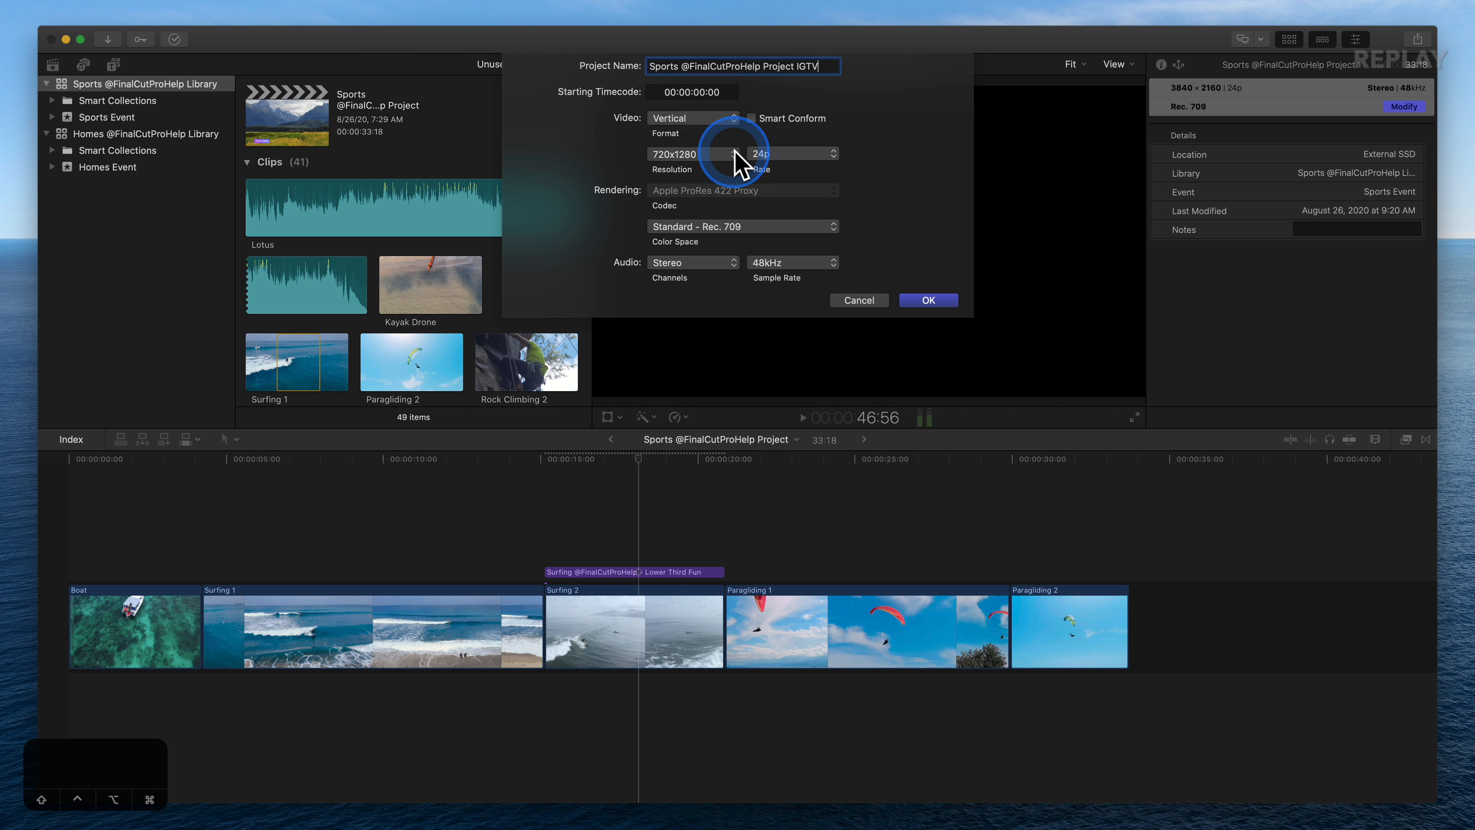
left_click(733, 153)
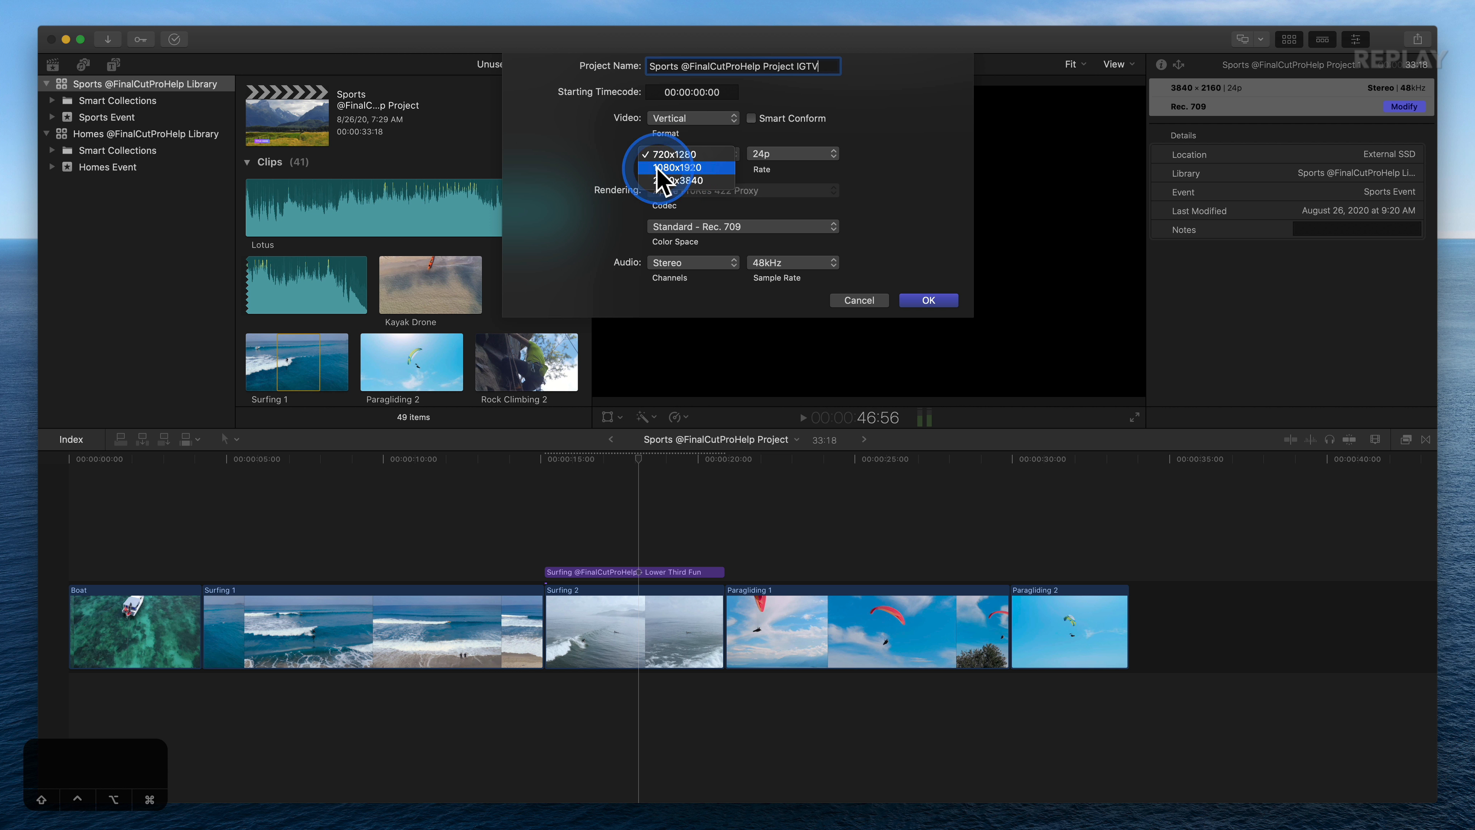
left_click(682, 167)
left_click(695, 168)
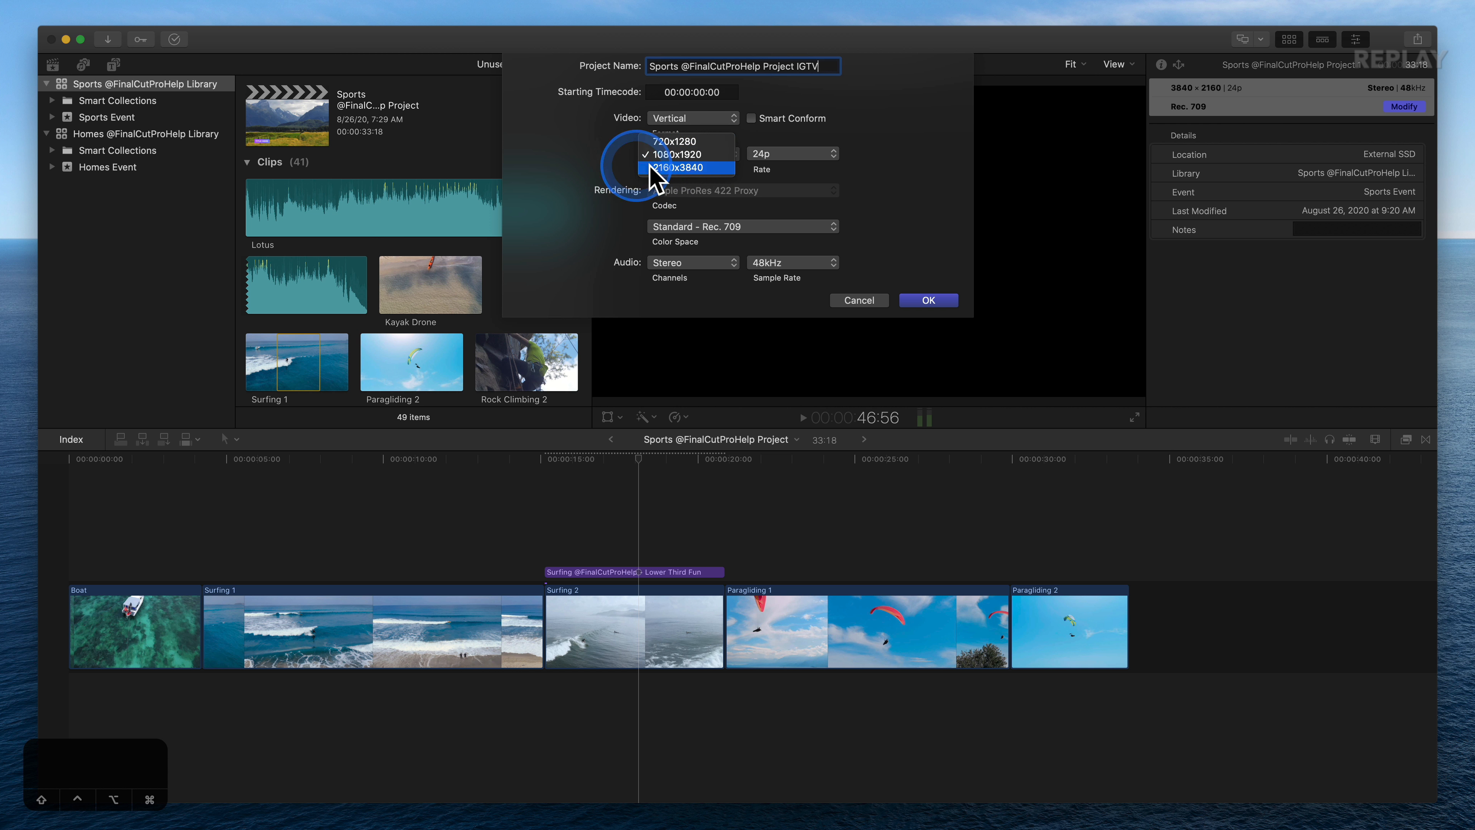
left_click(770, 136)
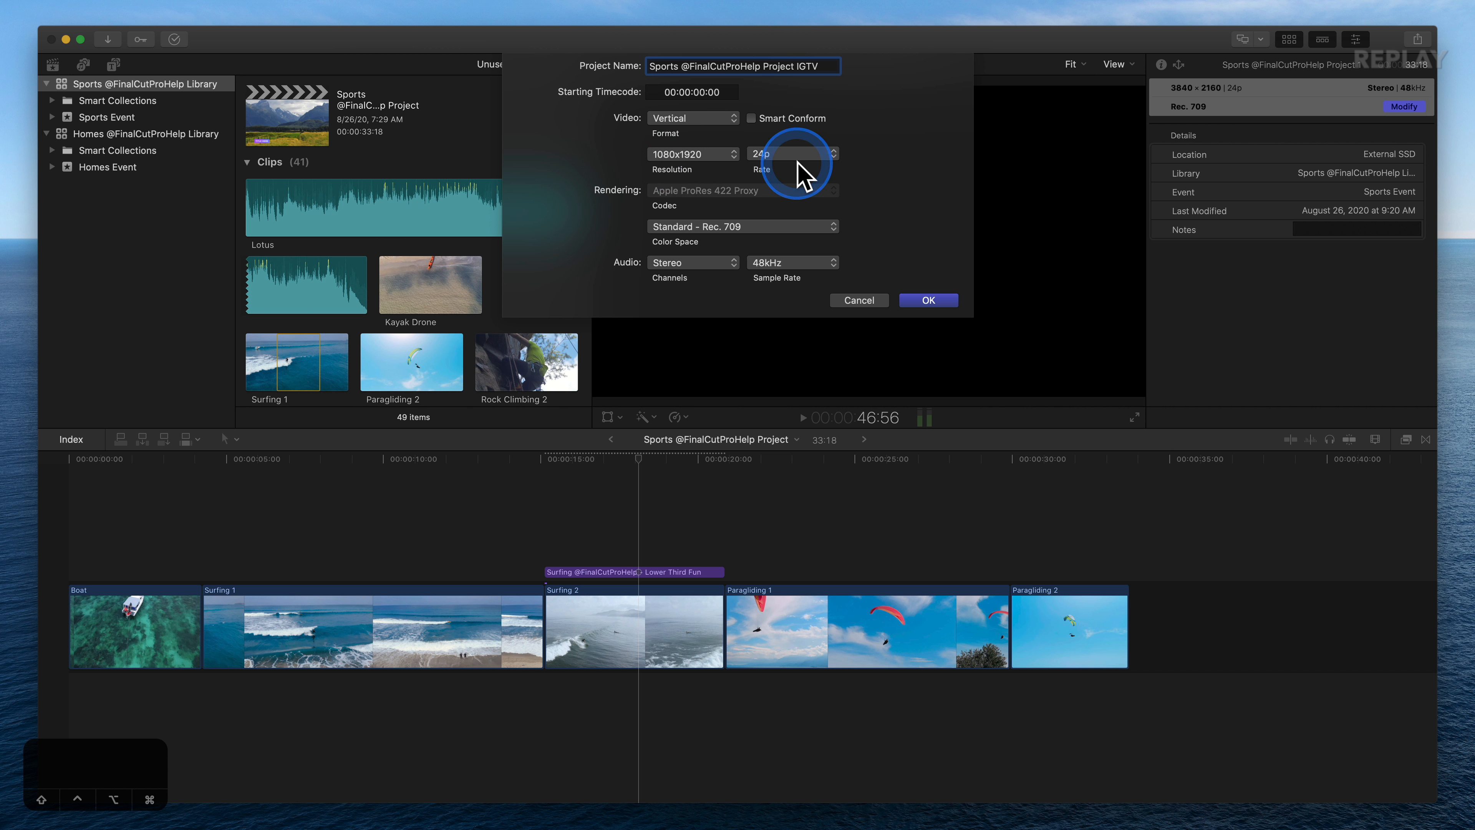
Step: Keep the duplicate's frame rate at 24p, enable Smart Conform, and create the vertical project
left_click(766, 162)
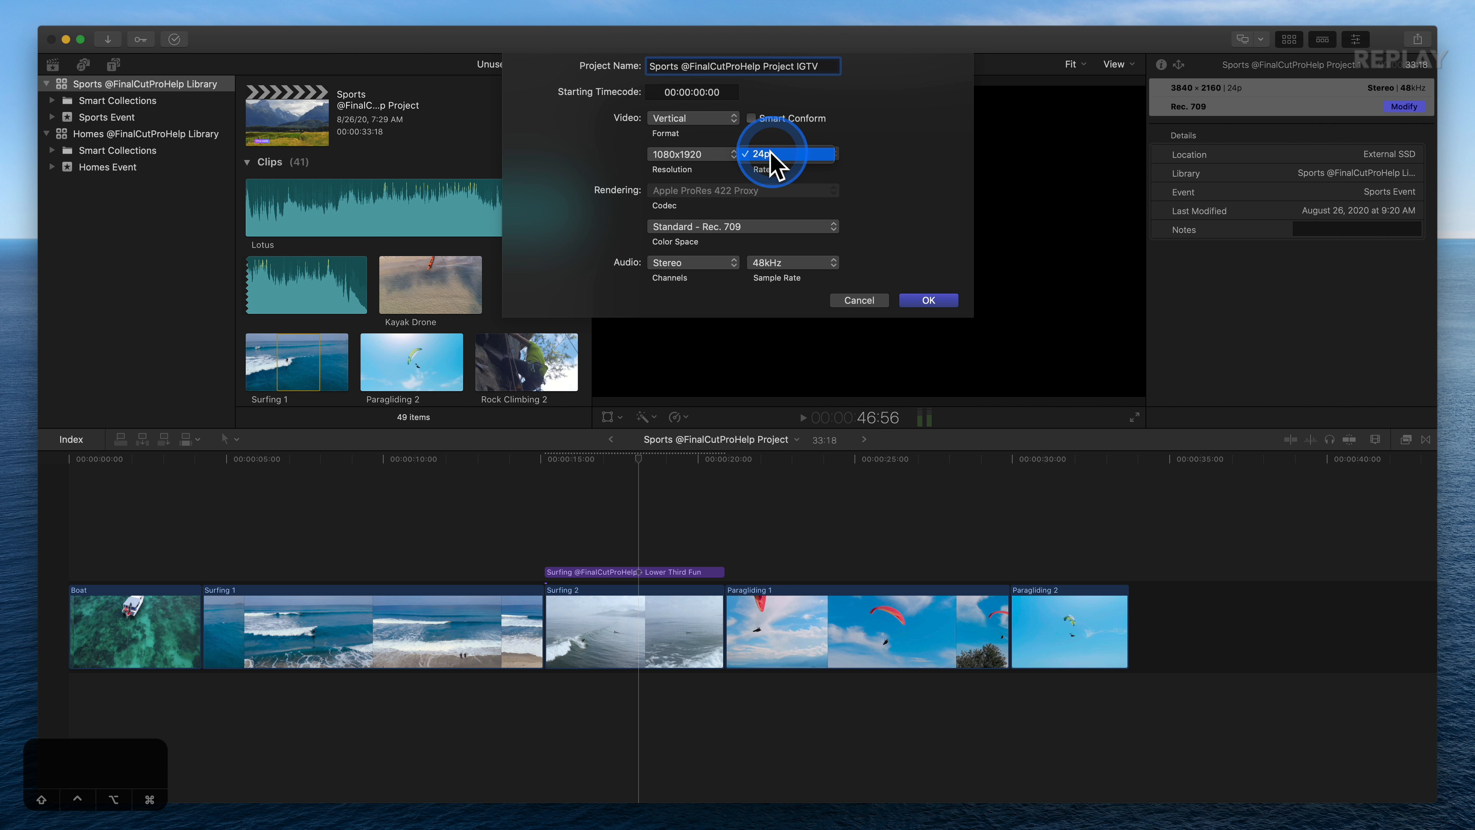
left_click(776, 153)
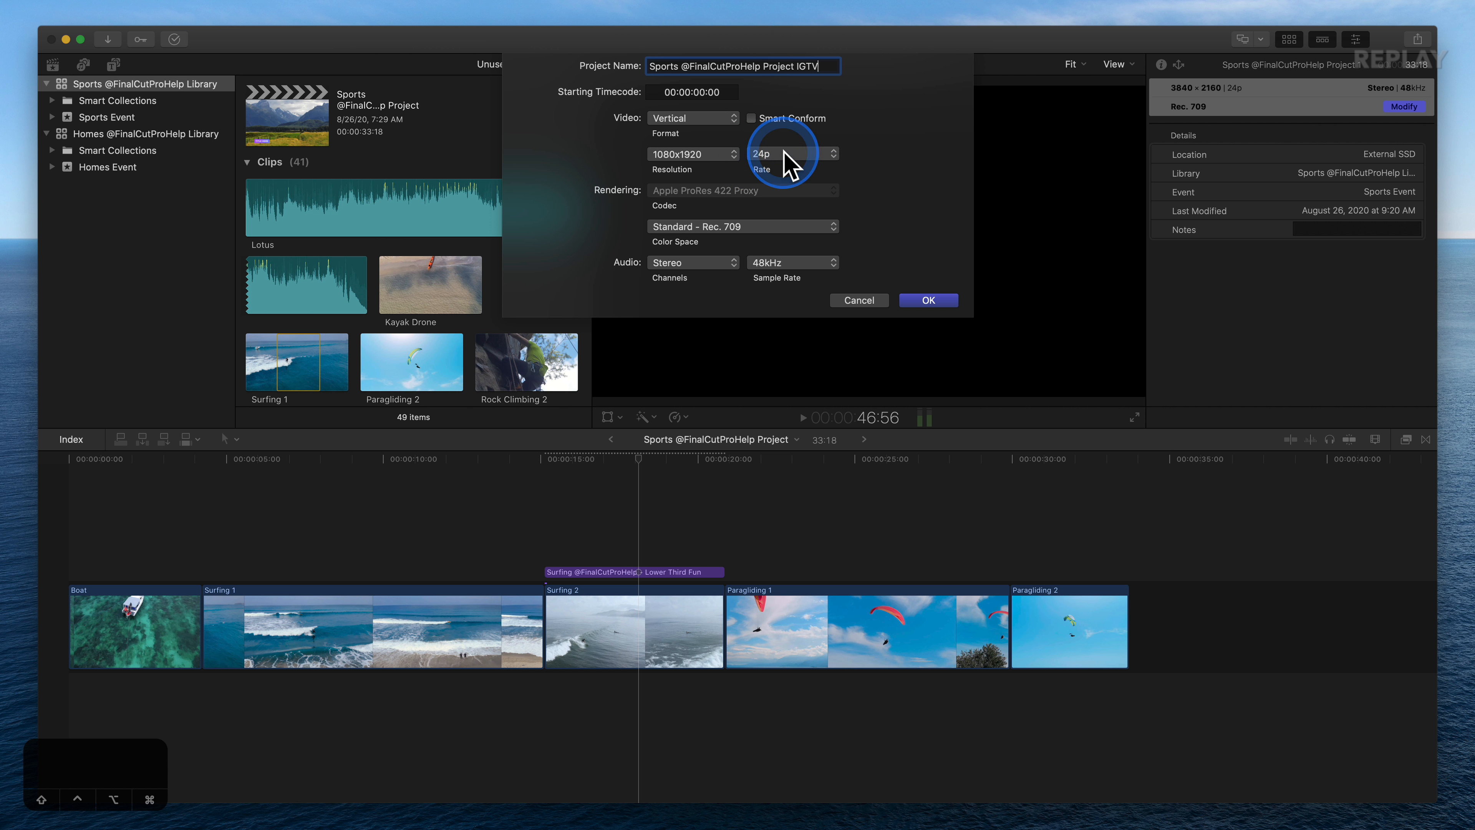
left_click(778, 155)
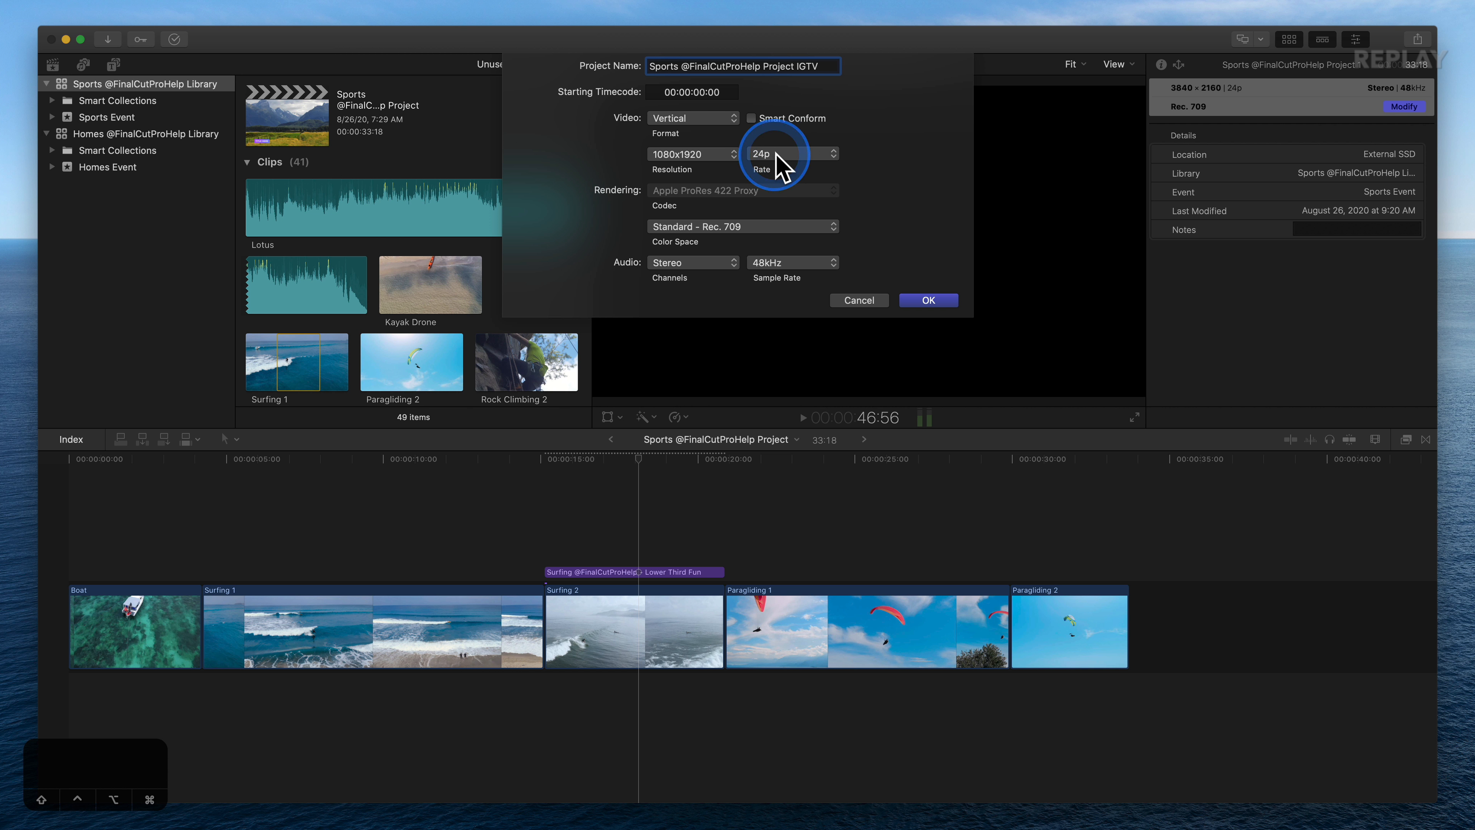
left_click(858, 152)
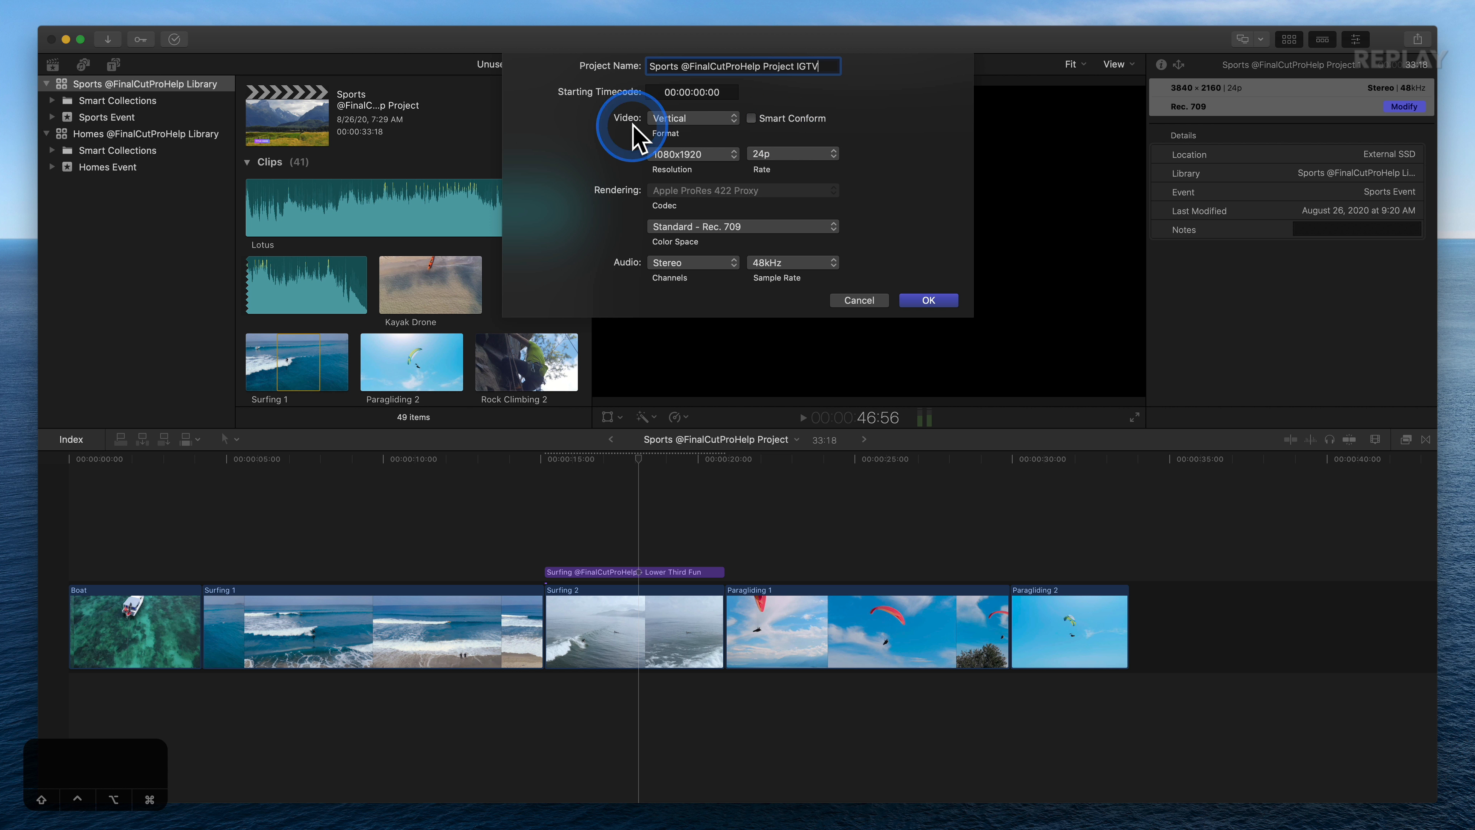
left_click(752, 121)
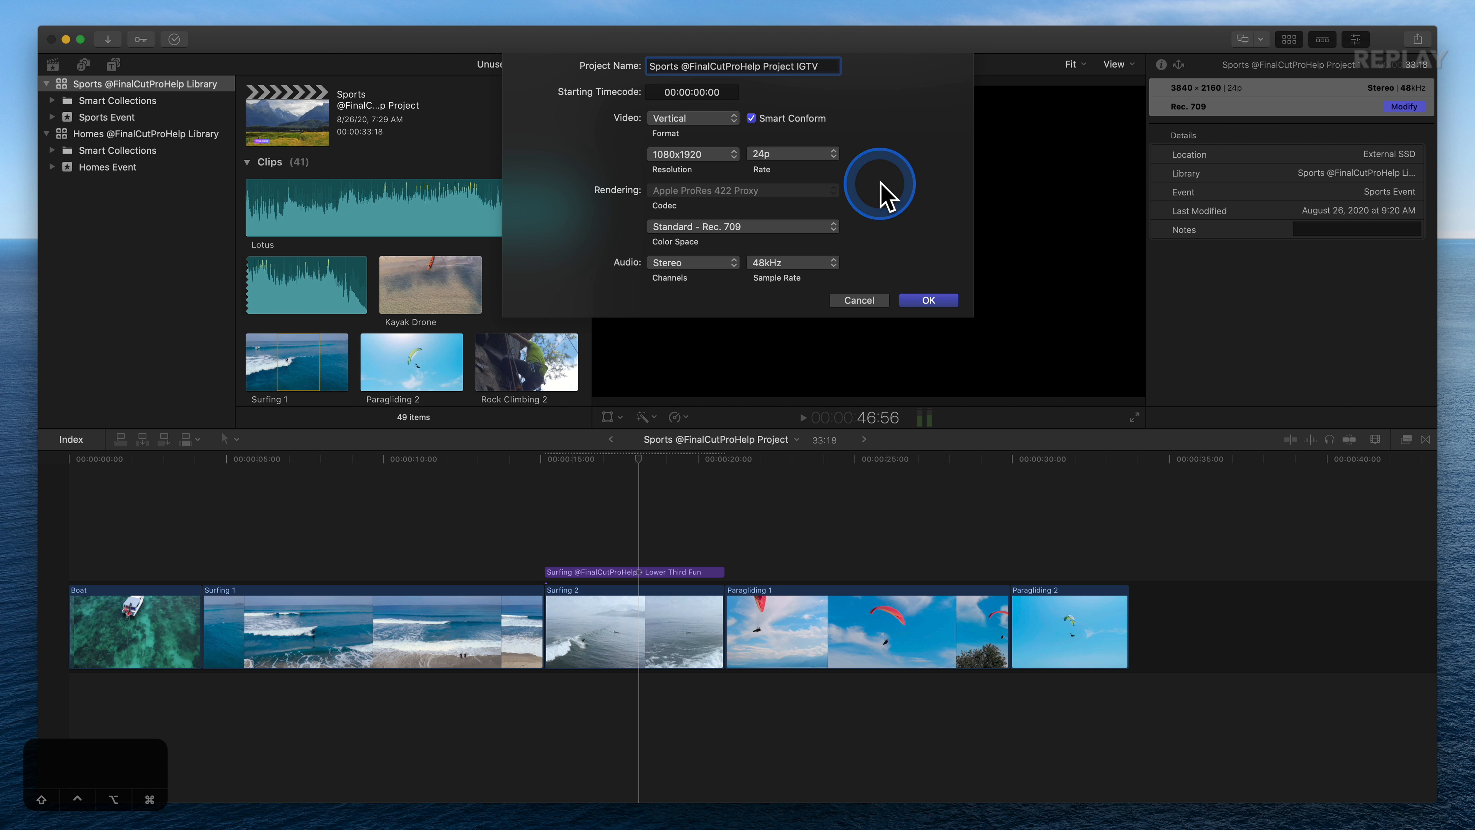
left_click(927, 300)
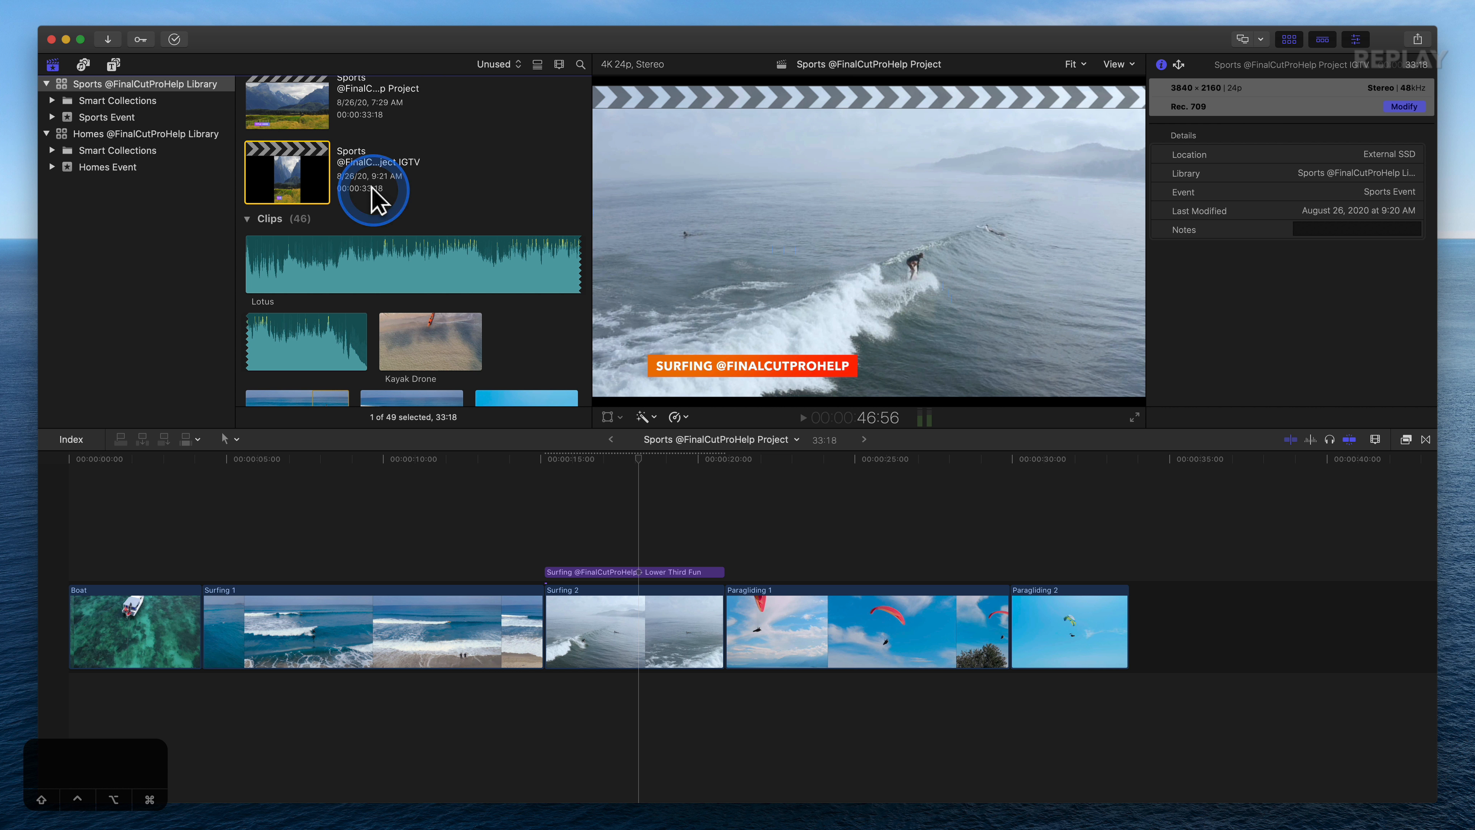
double_click(293, 175)
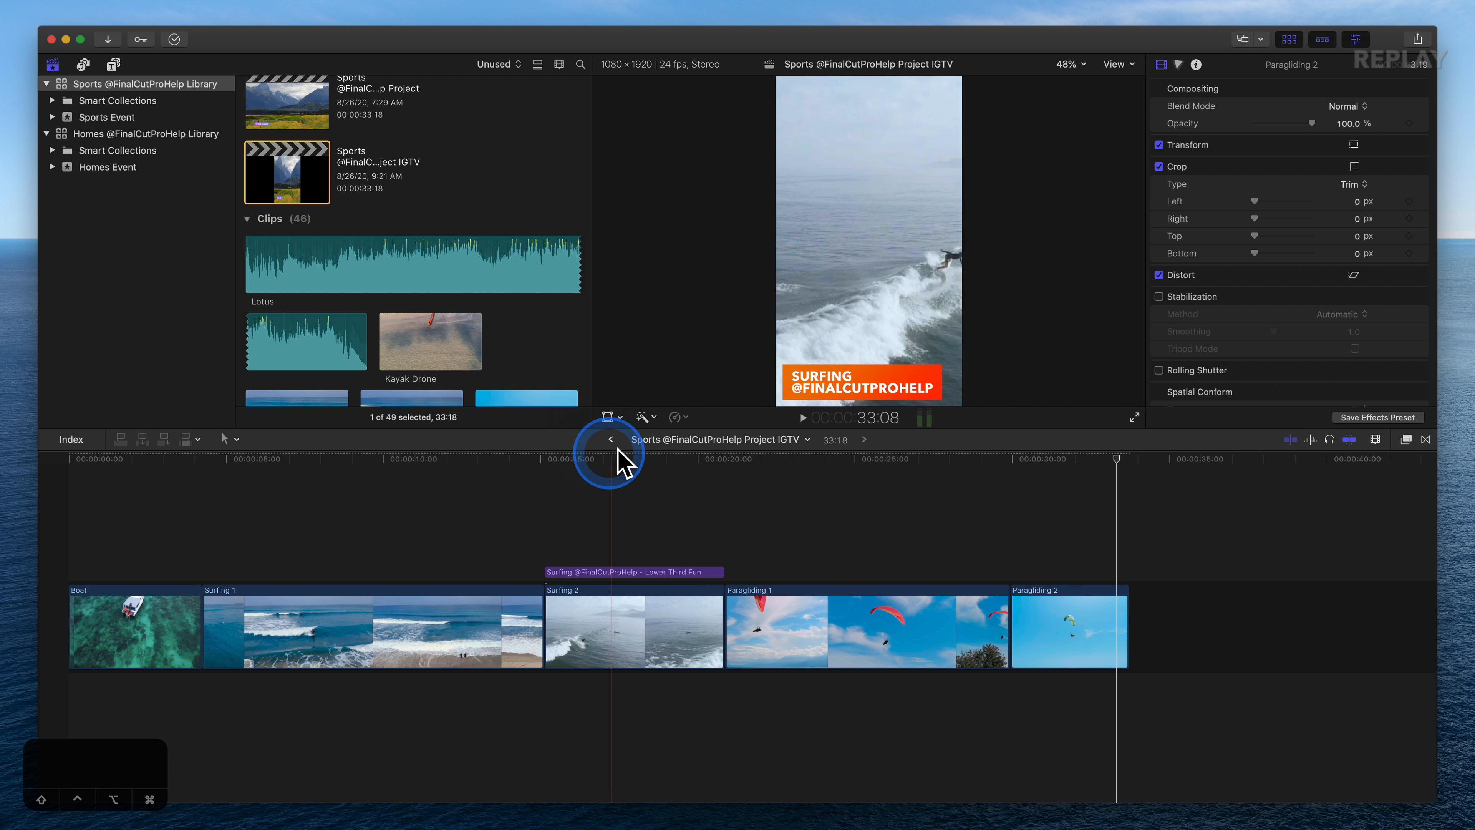
left_click(807, 440)
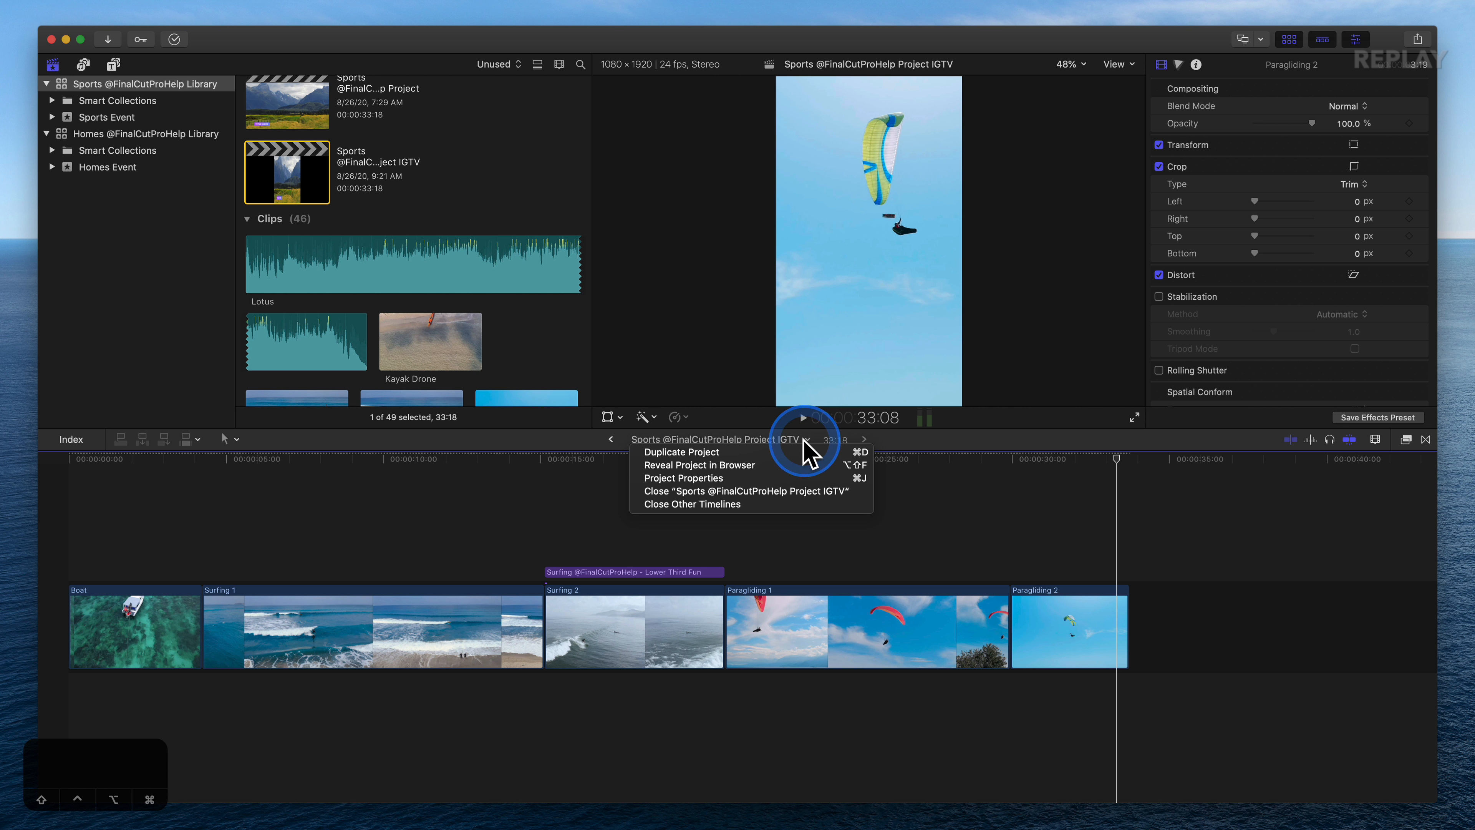
left_click(737, 504)
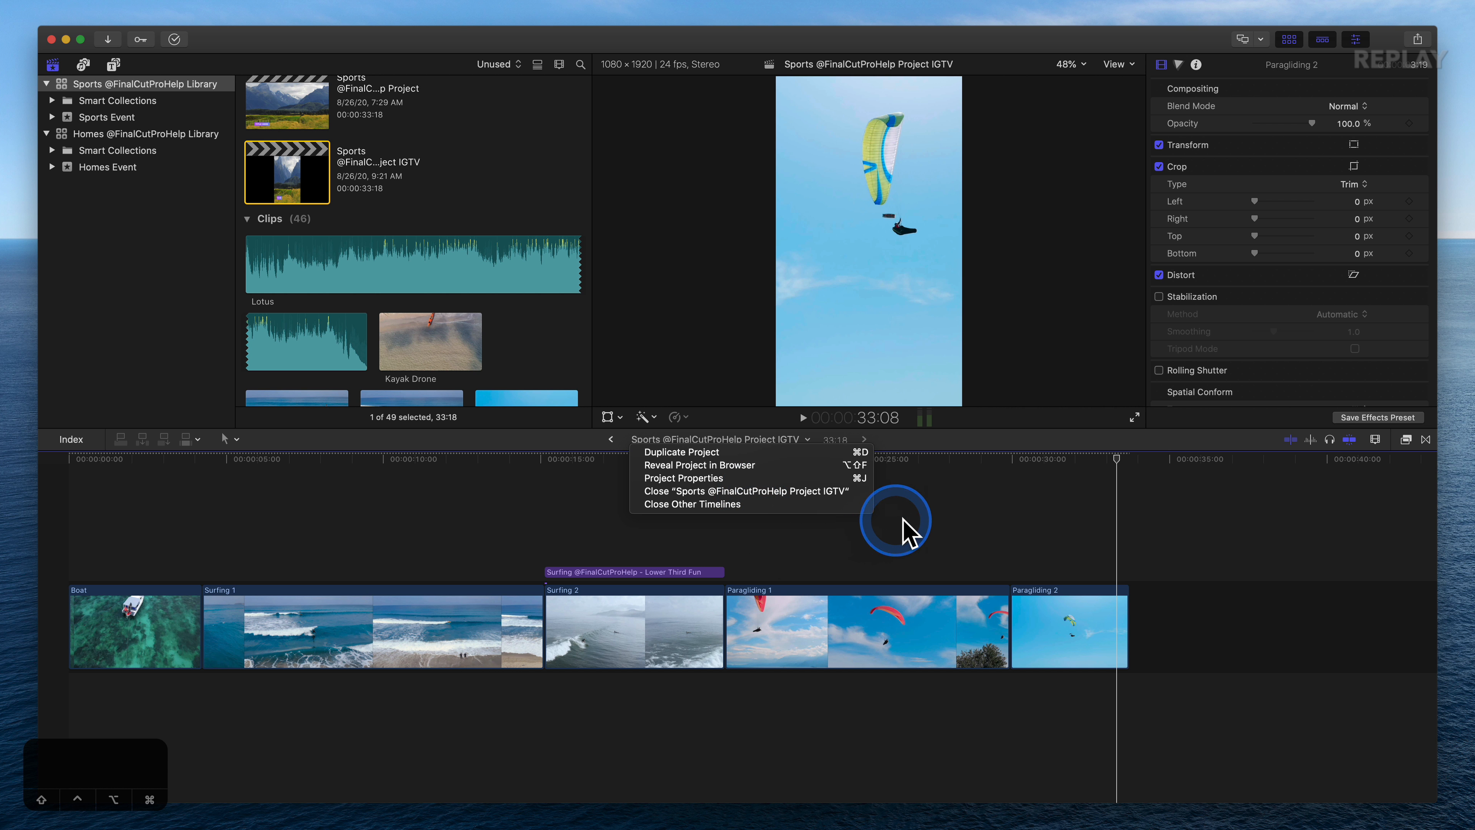
left_click(940, 541)
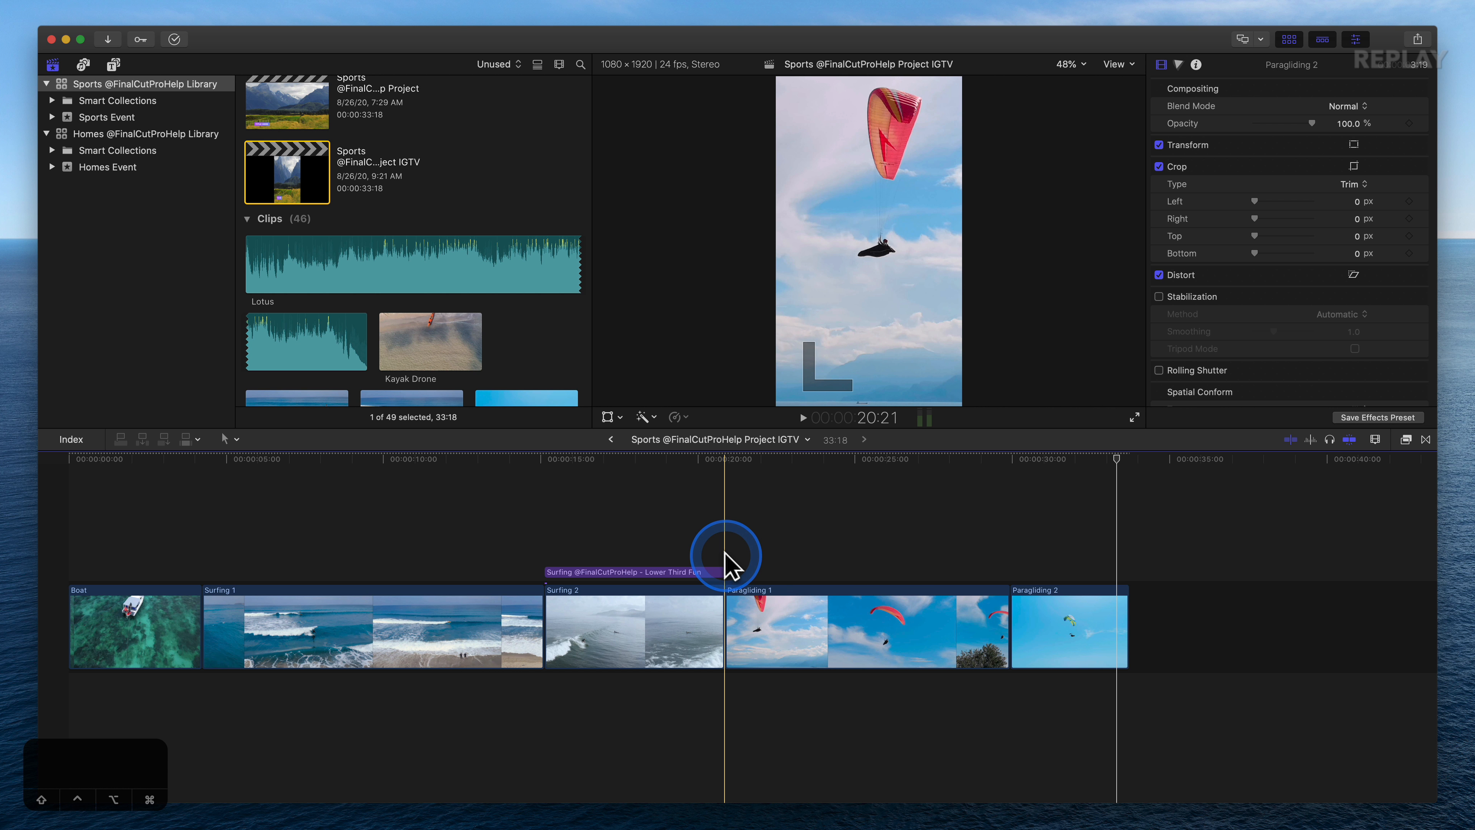
left_click(807, 440)
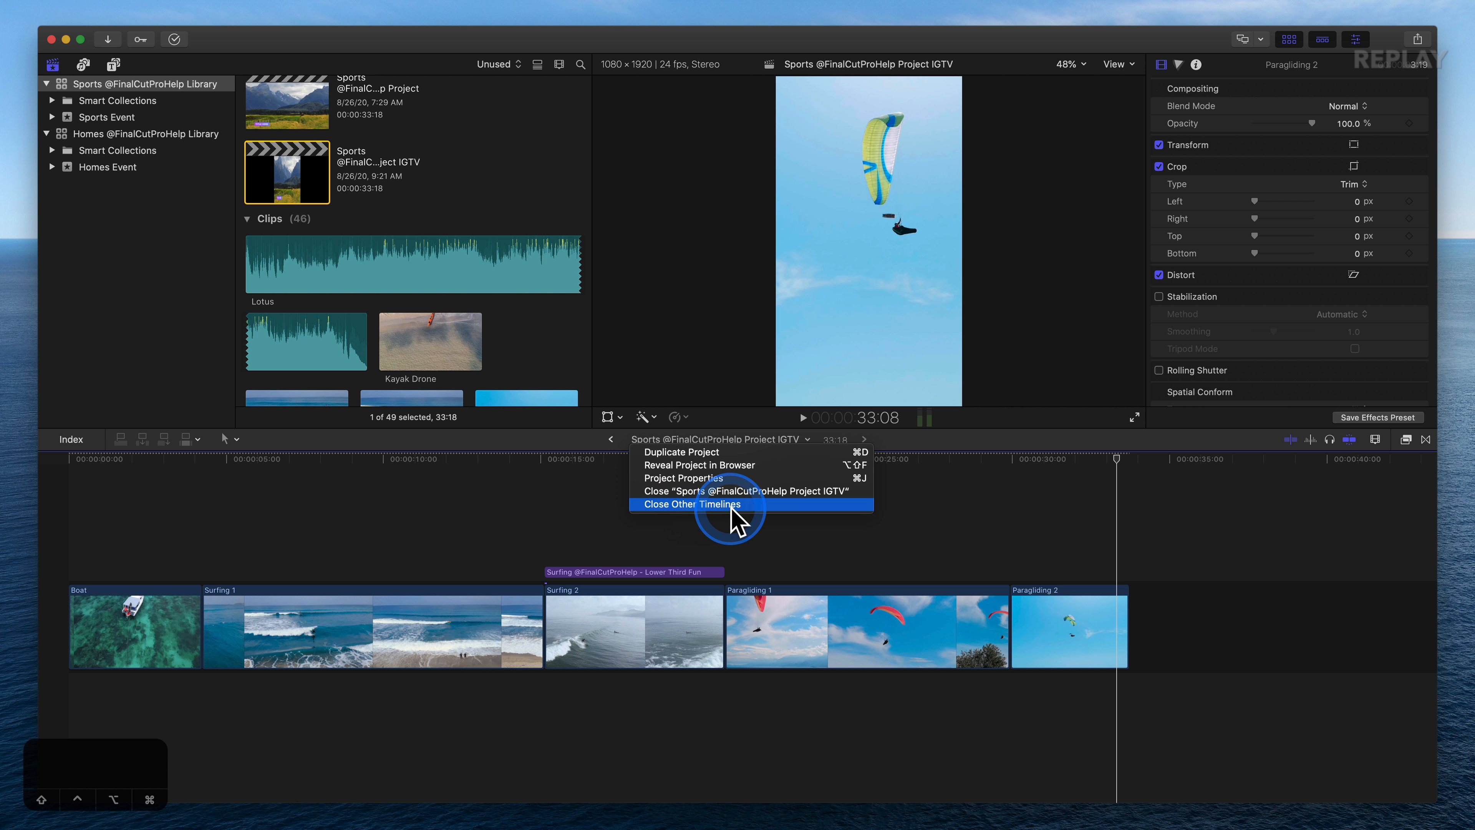
left_click(749, 543)
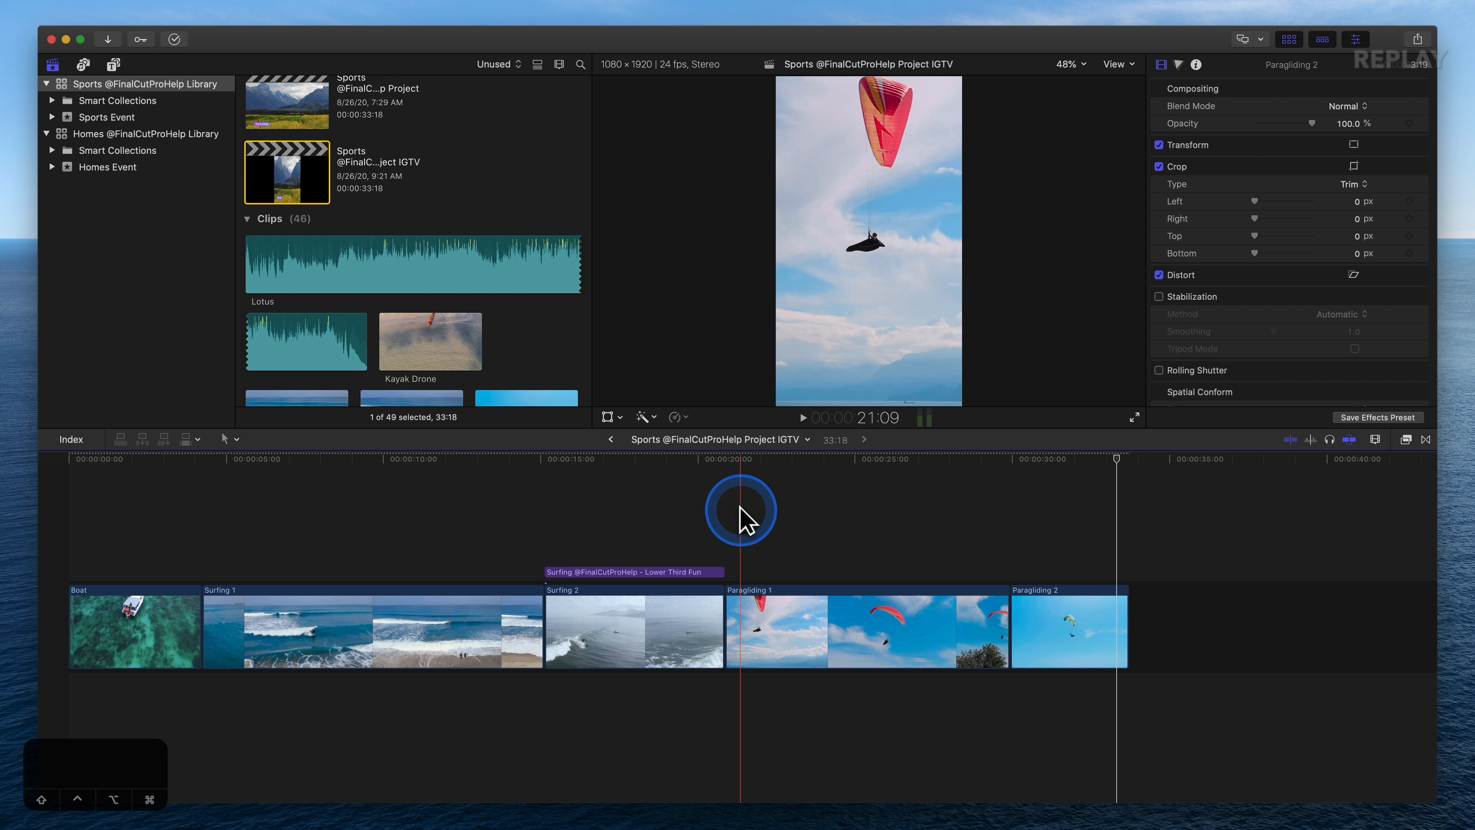
Step: Switch through the timeline history between the IGTV project and the original Sports project to compare the framing and the Surfing 2 title
left_click(608, 440)
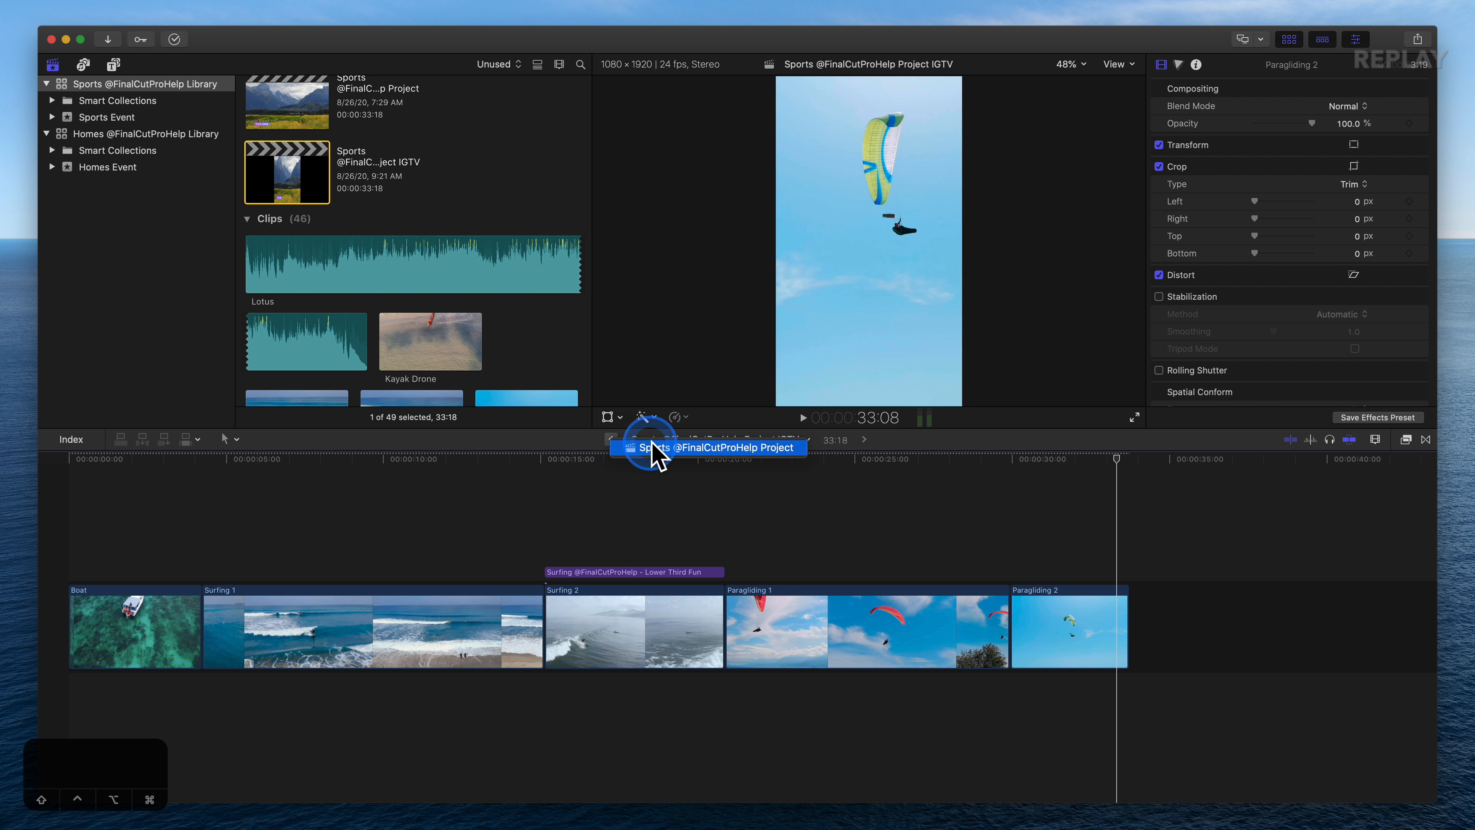
left_click(863, 440)
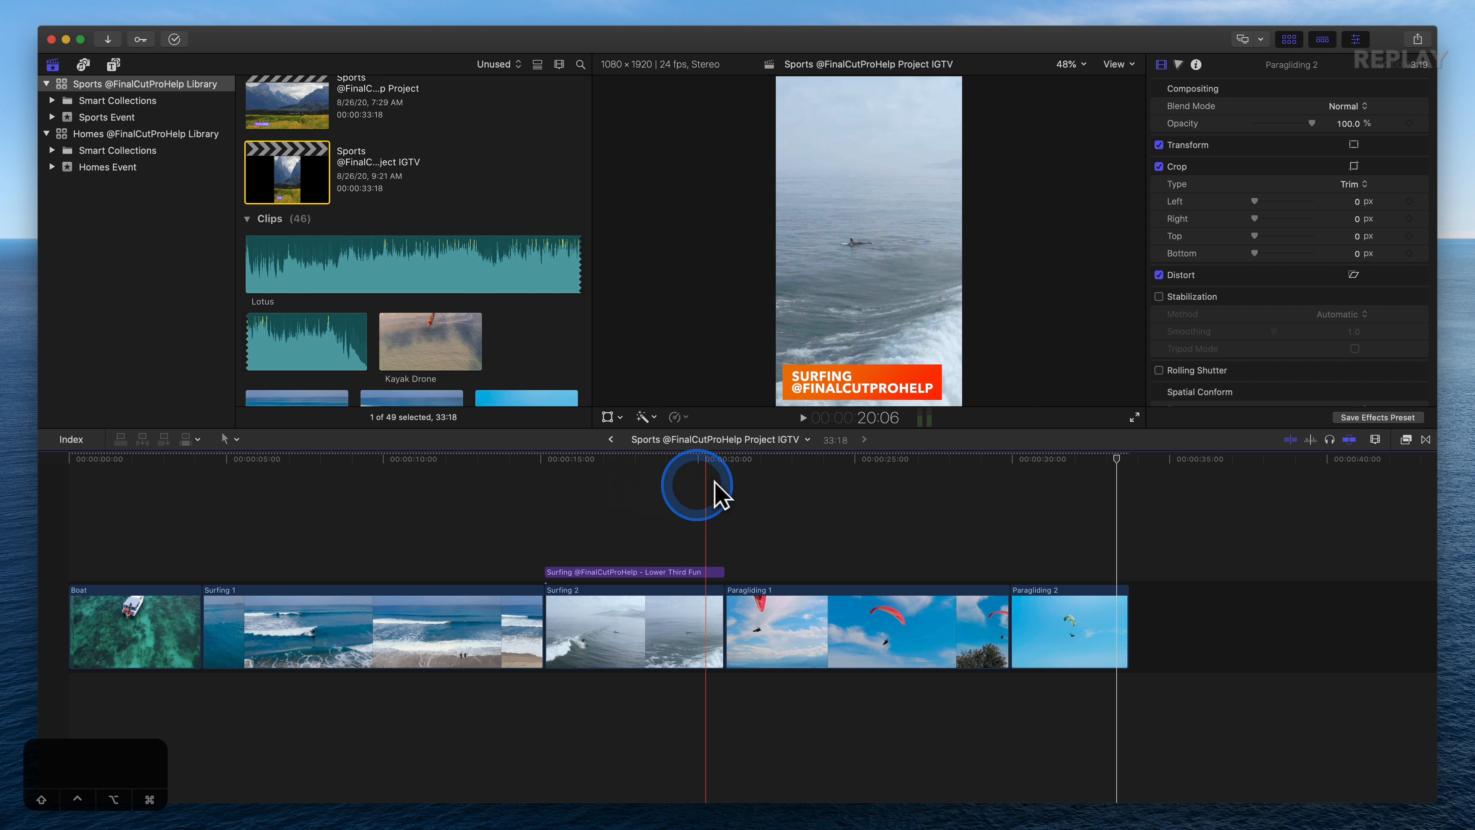
left_click(594, 462)
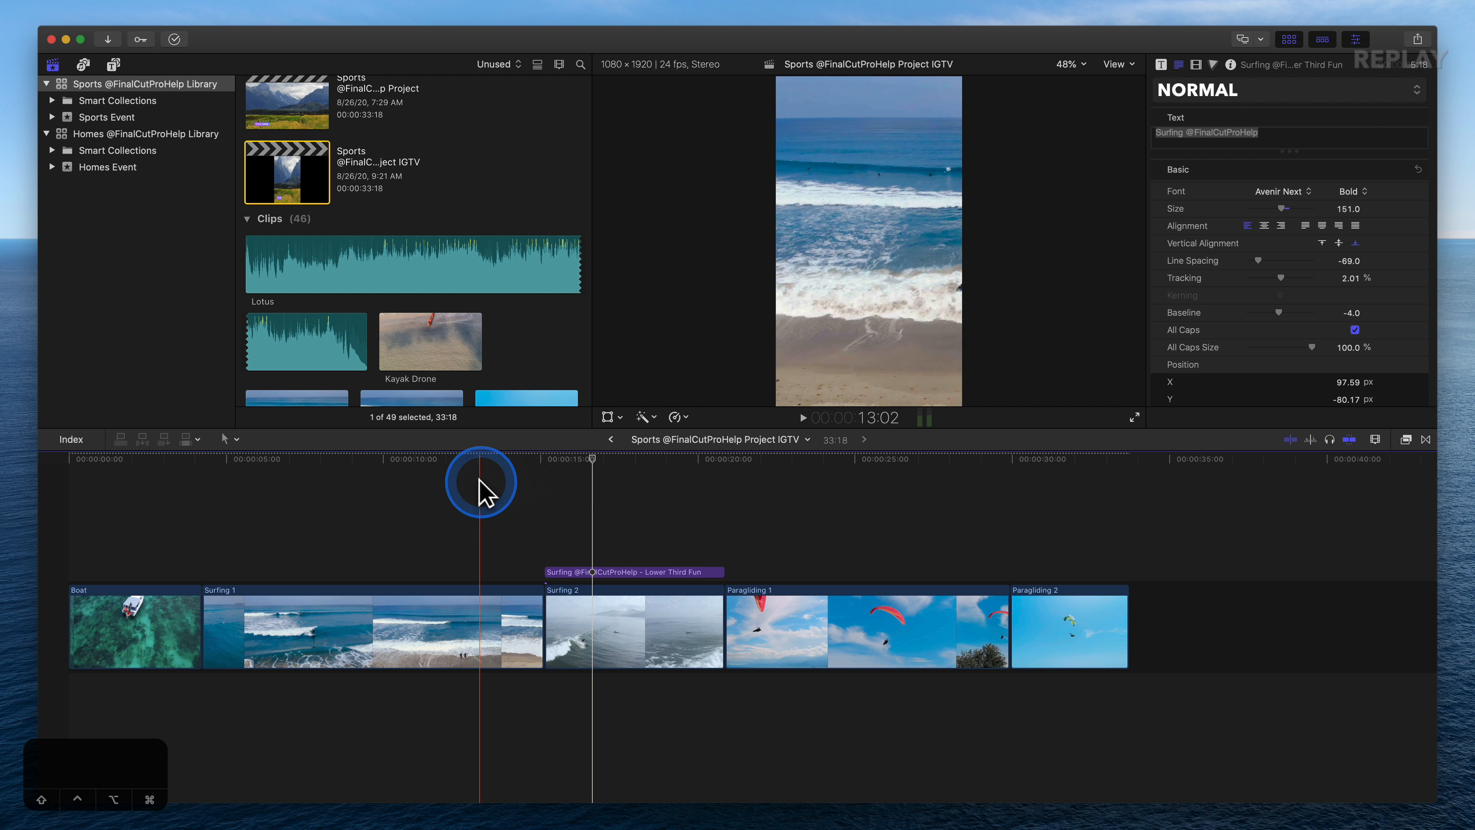
left_click(610, 440)
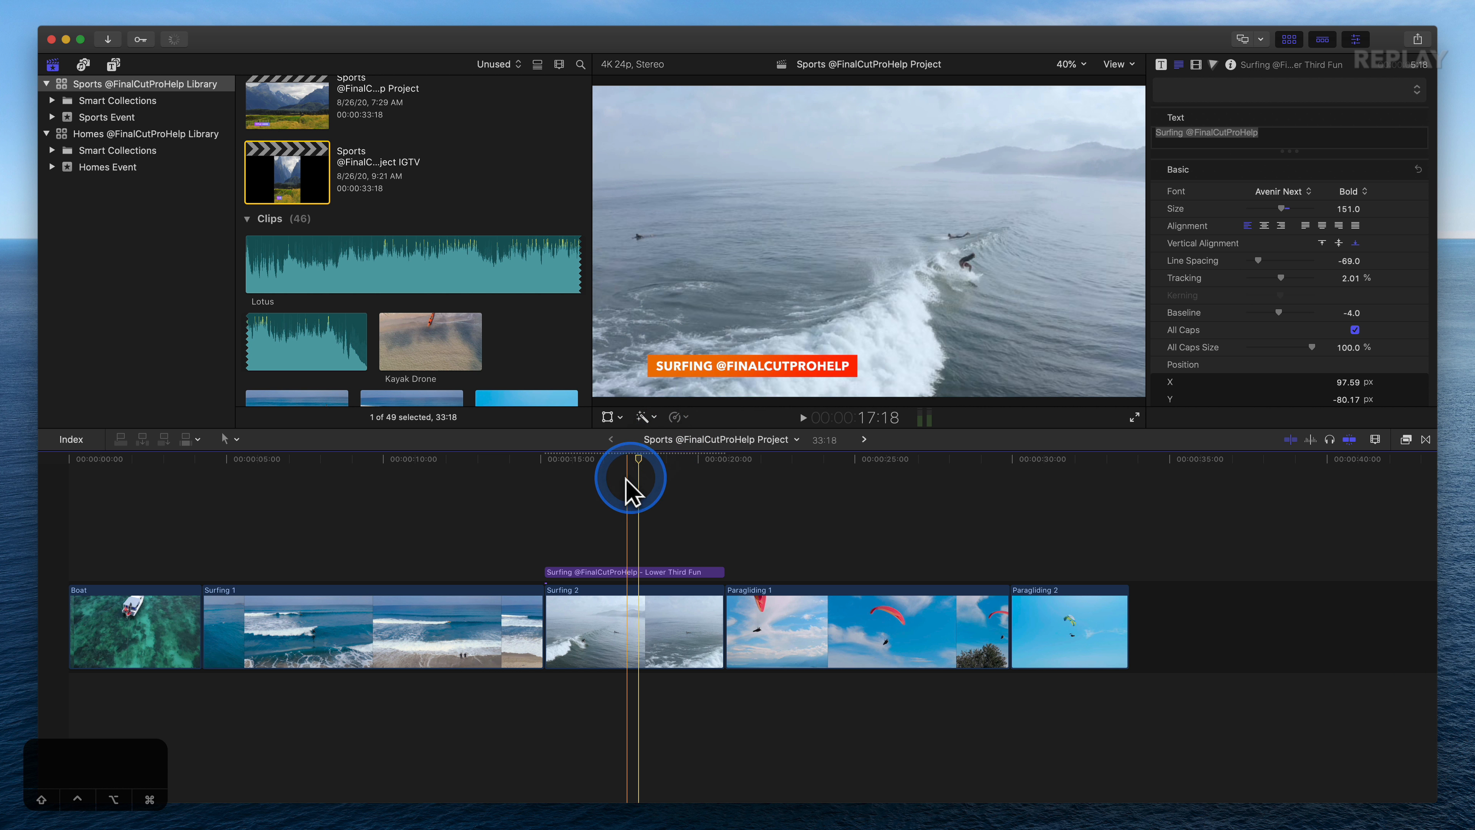
left_click(864, 439)
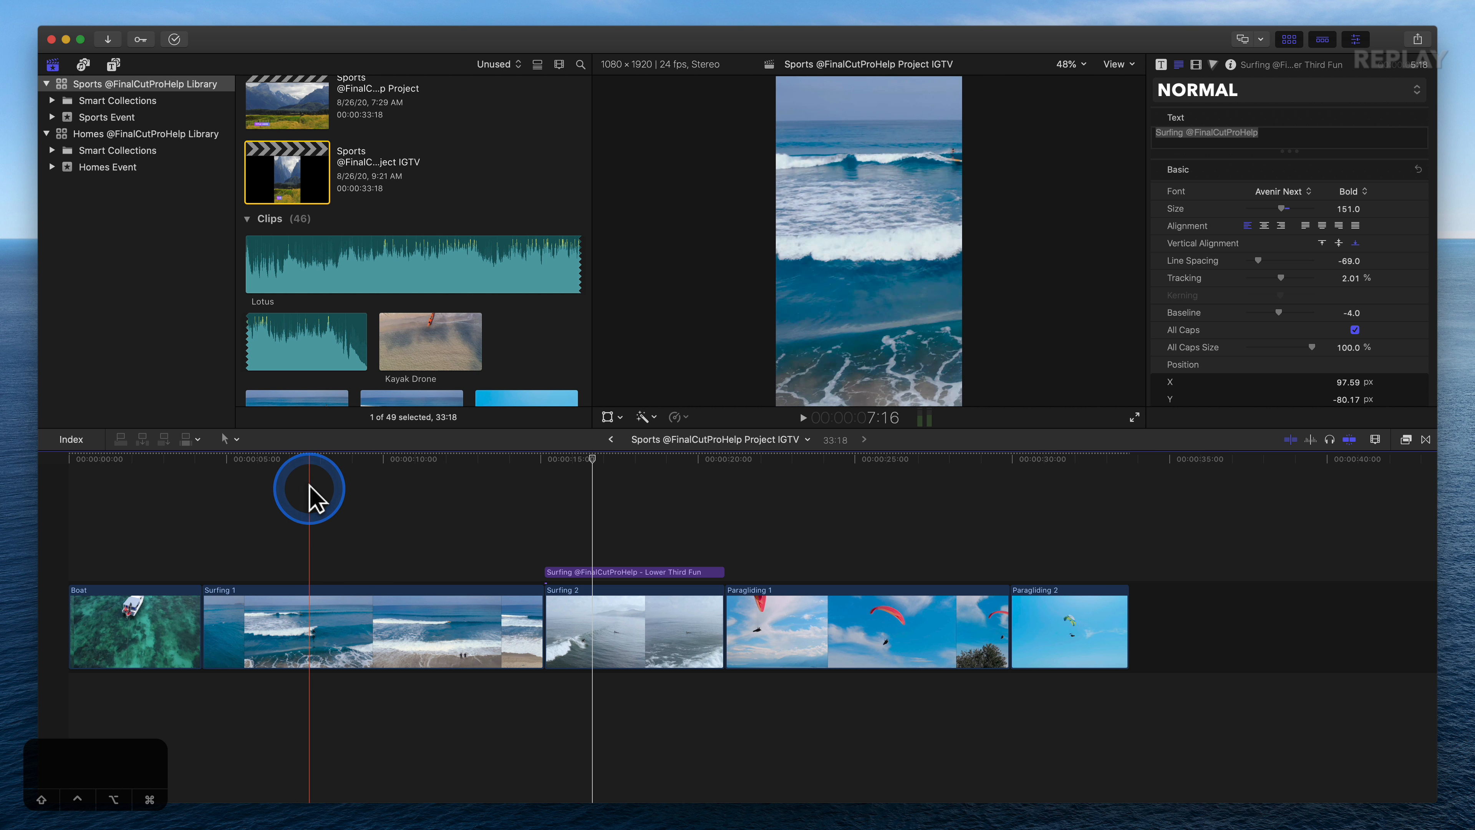
Step: Hide the browser to enlarge the viewer and place the playhead at the start of the Surfing 1 clip
left_click(1289, 39)
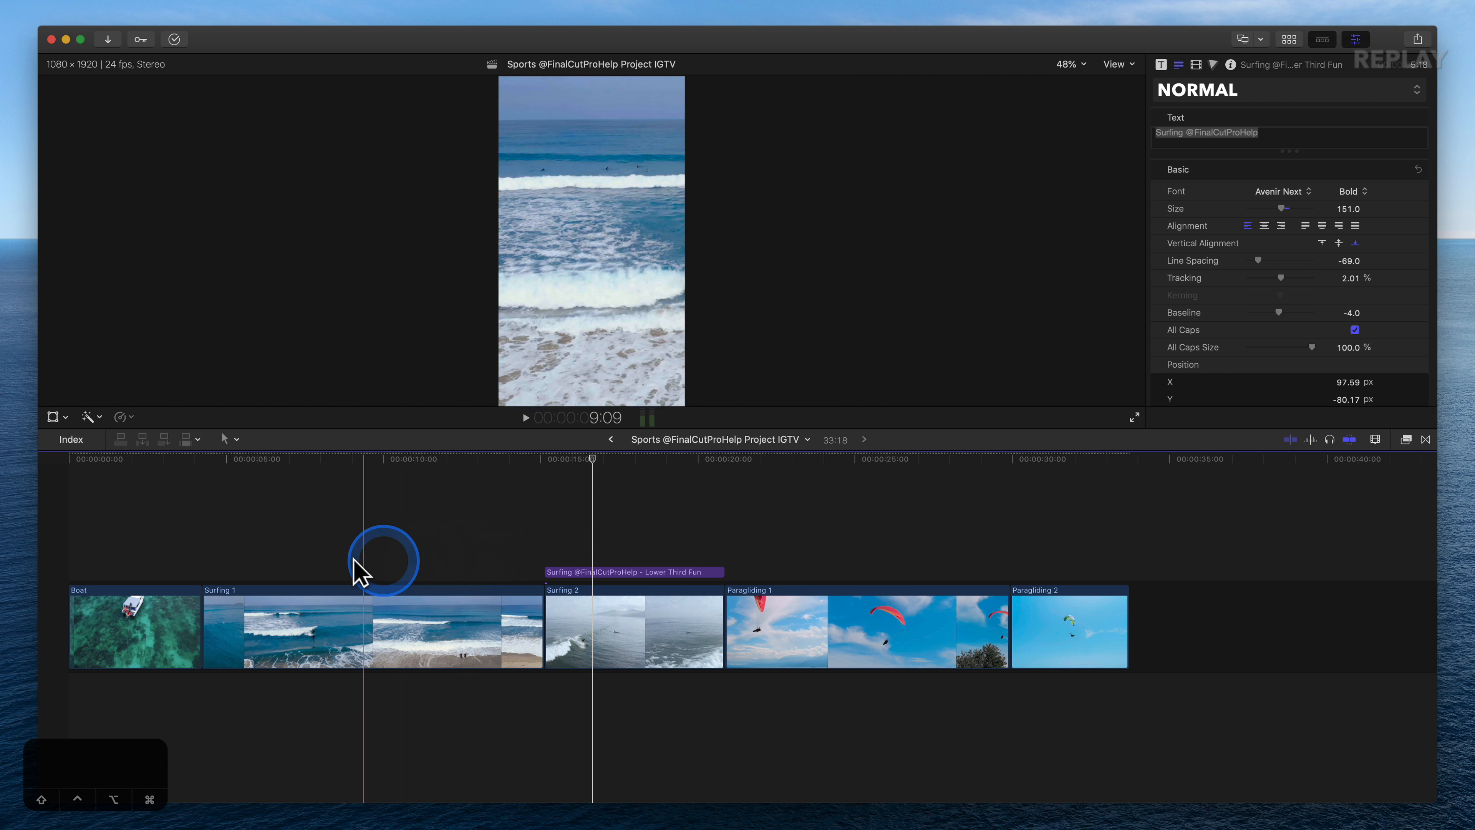
left_click(168, 456)
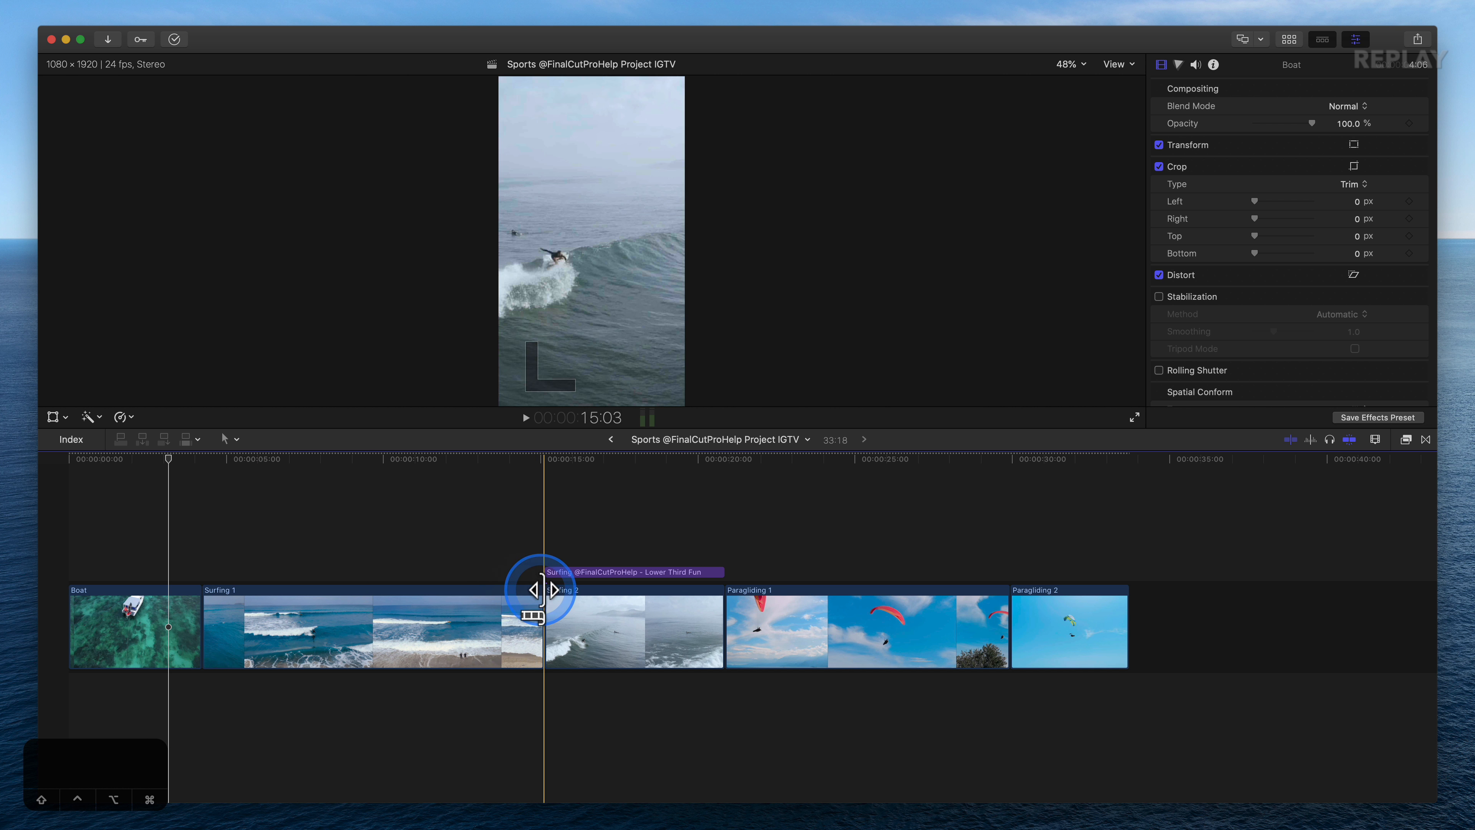
left_click_drag(254, 468, 207, 465)
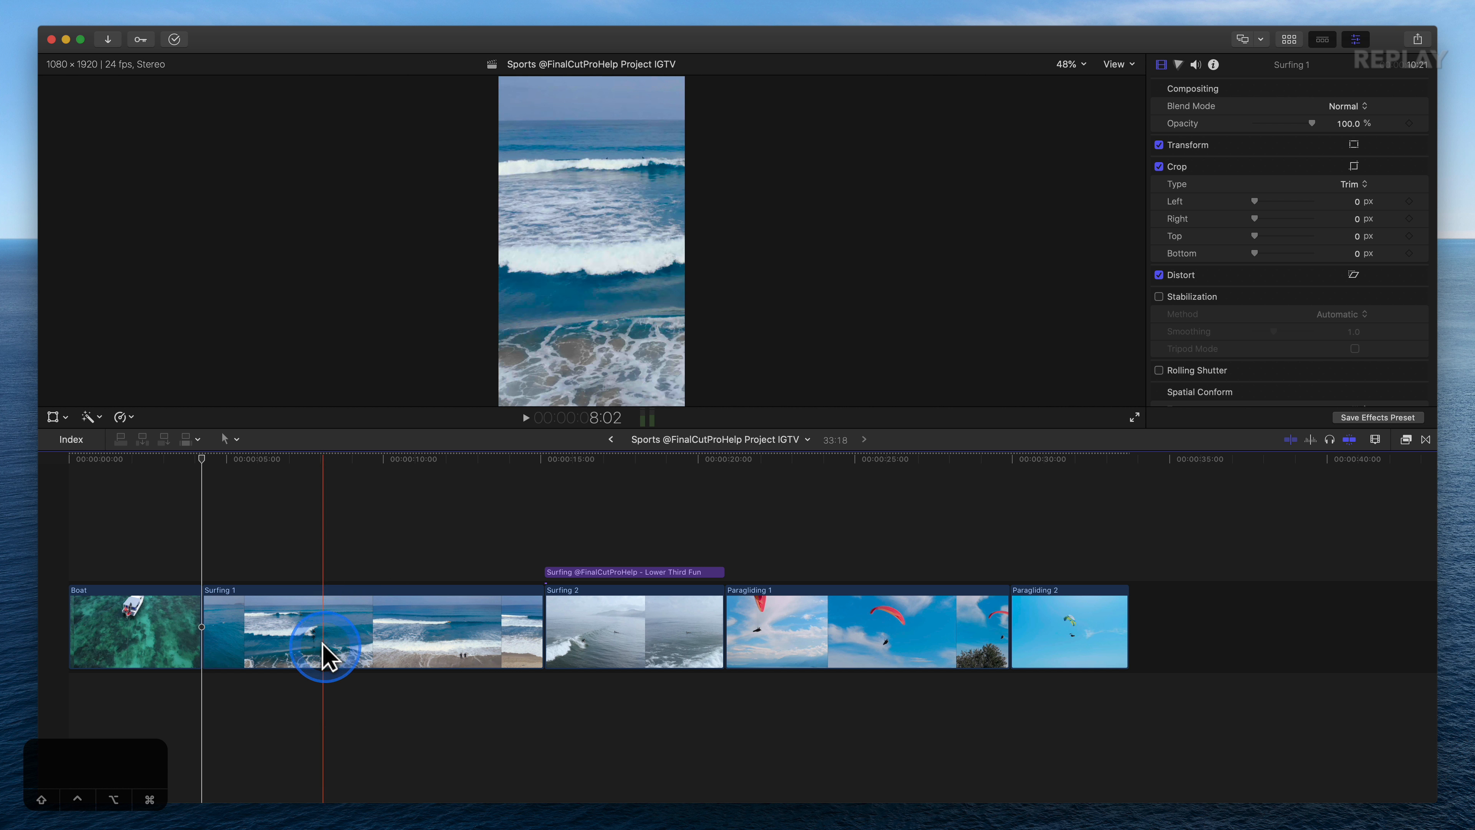
Step: Transform the Surfing 1 clip at 4:06, shifting the image left to bring the surfer into the vertical frame, and add a keyframe
left_click(326, 657)
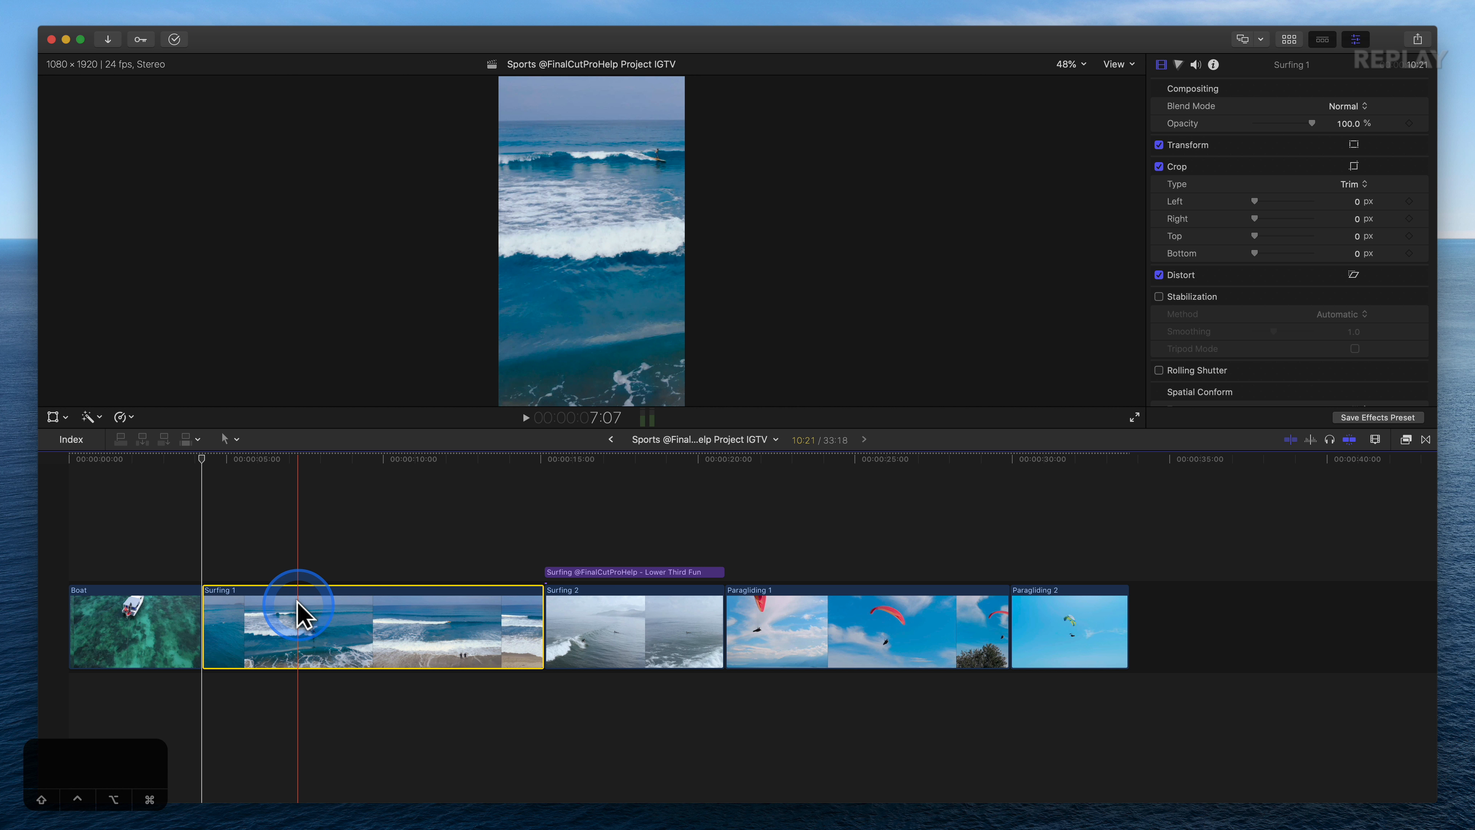
key("shift+t")
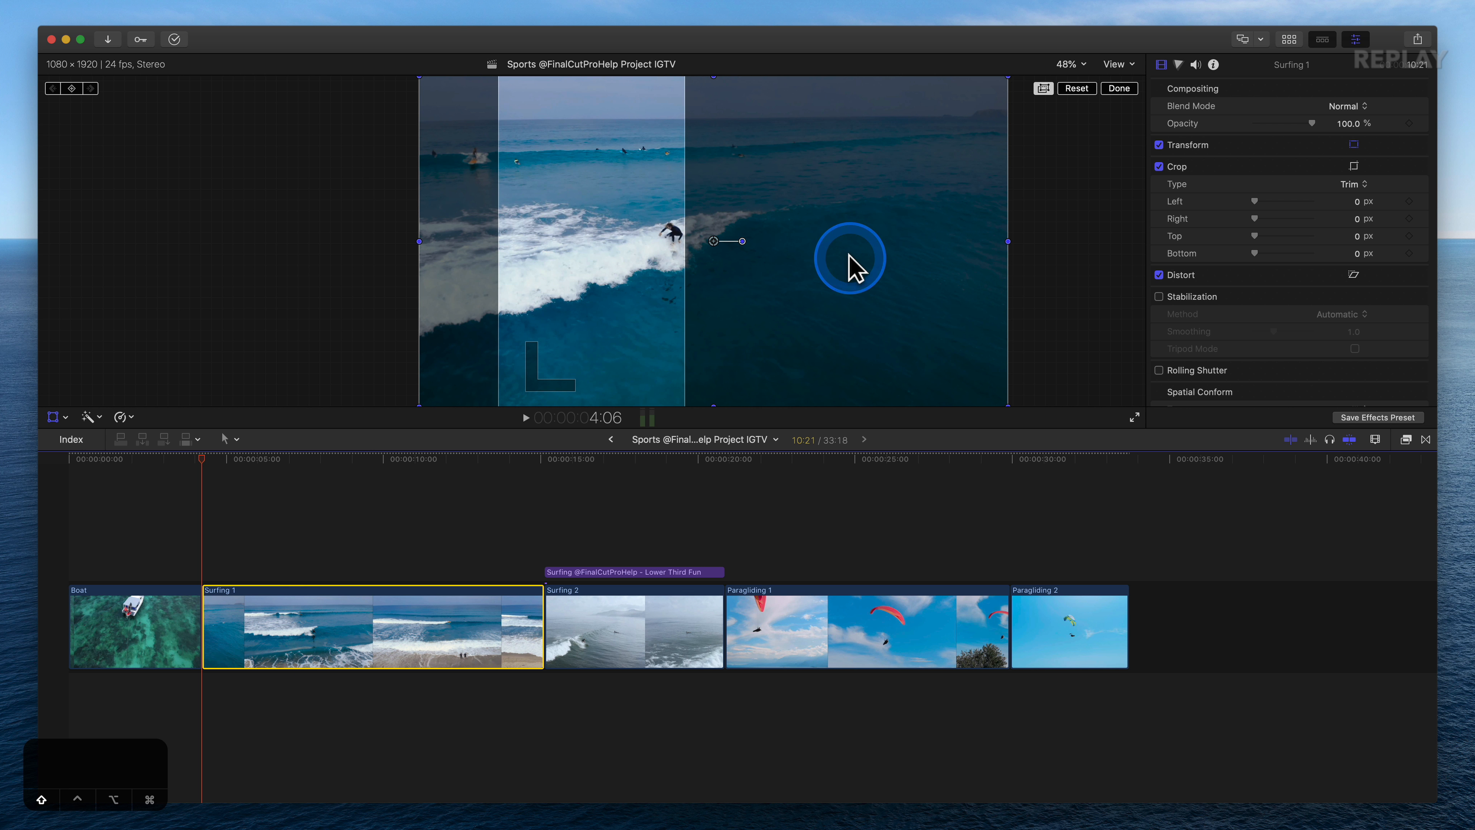
left_click_drag(850, 264, 744, 244)
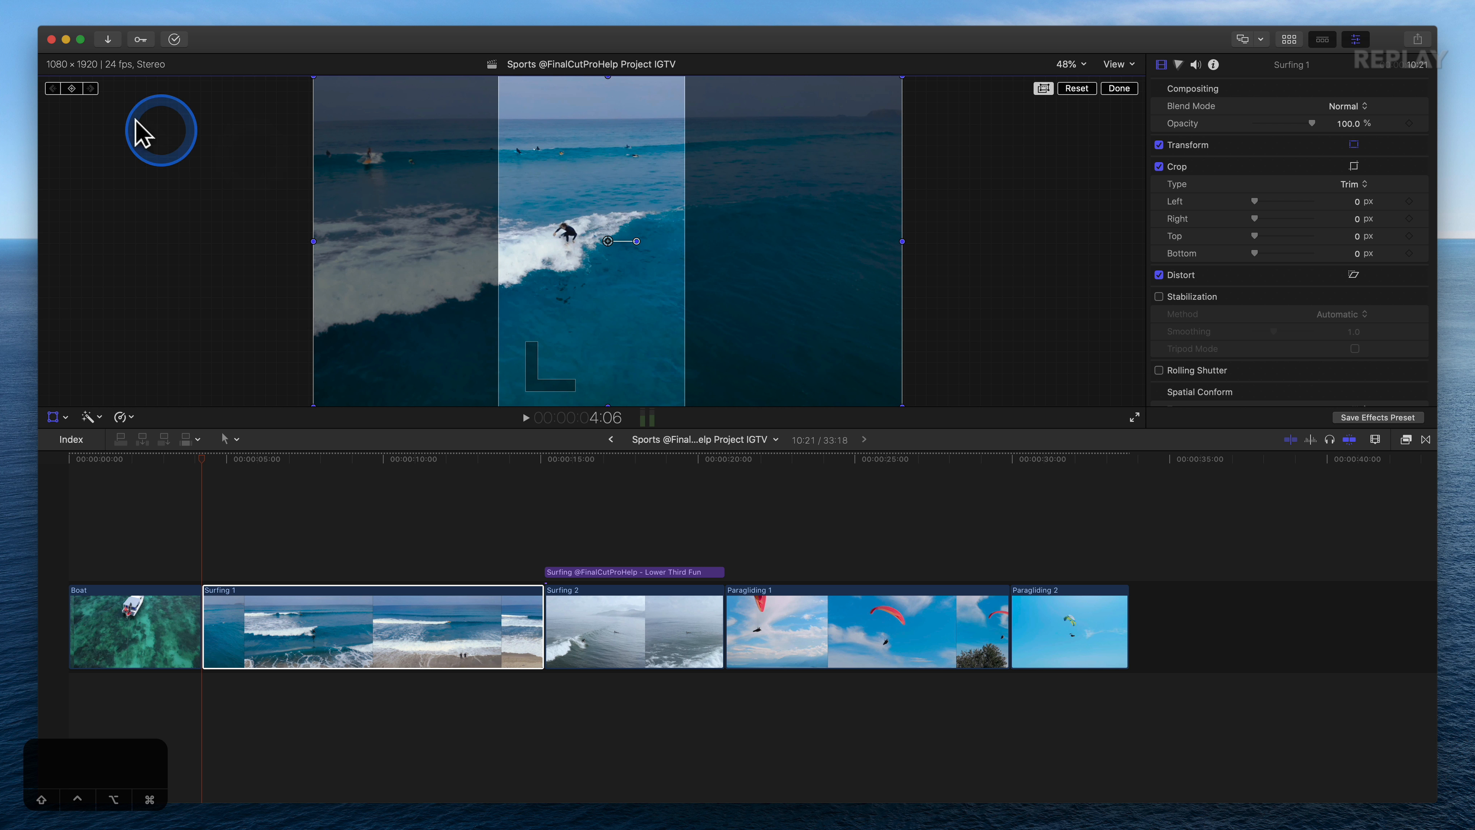
left_click(72, 87)
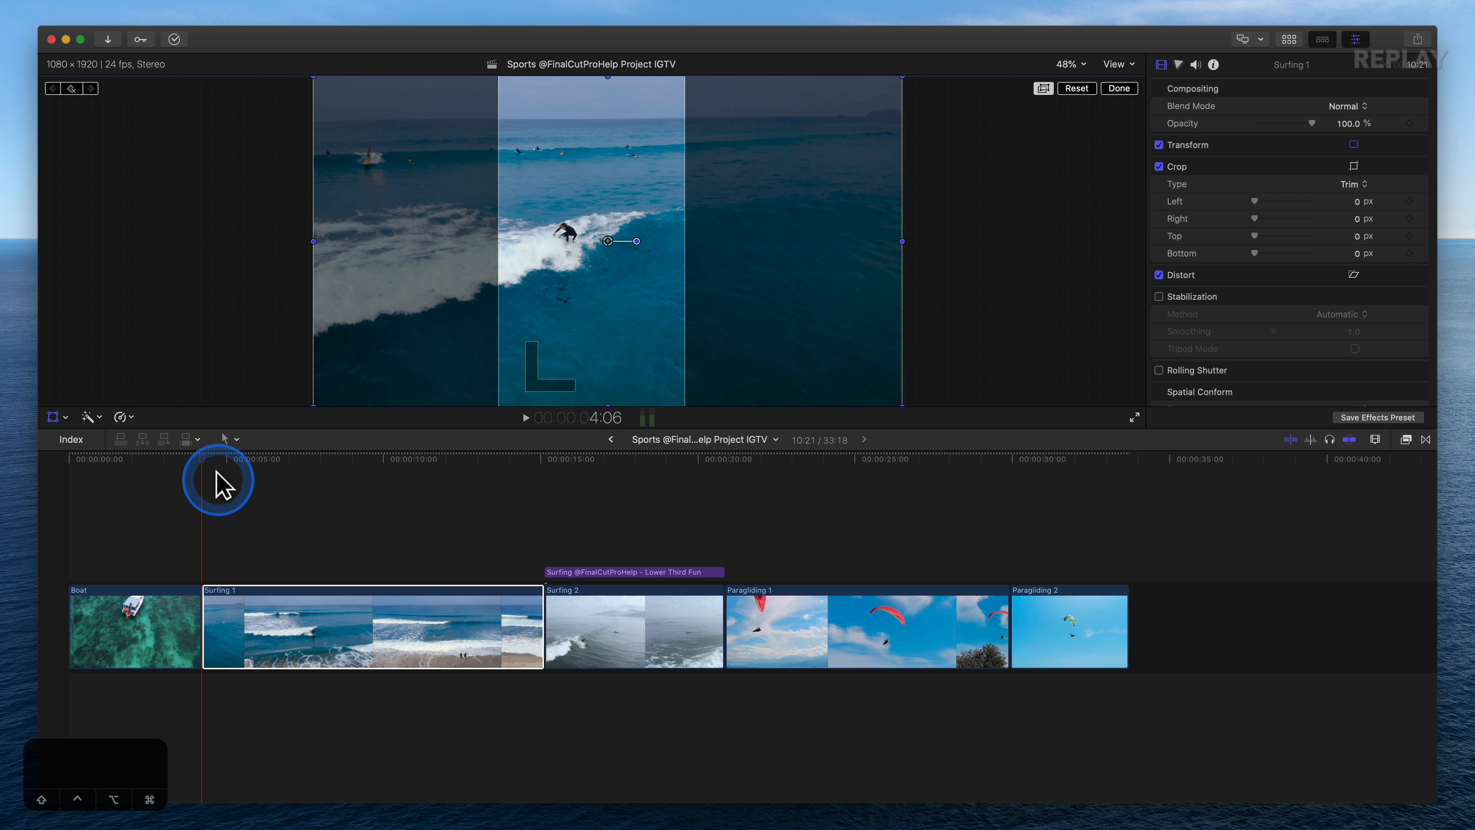
Step: Keyframe Surfing 1's position by shifting the image further left at 8:03 and back to the right at 13:09
left_click(241, 457)
left_click_drag(241, 458, 323, 458)
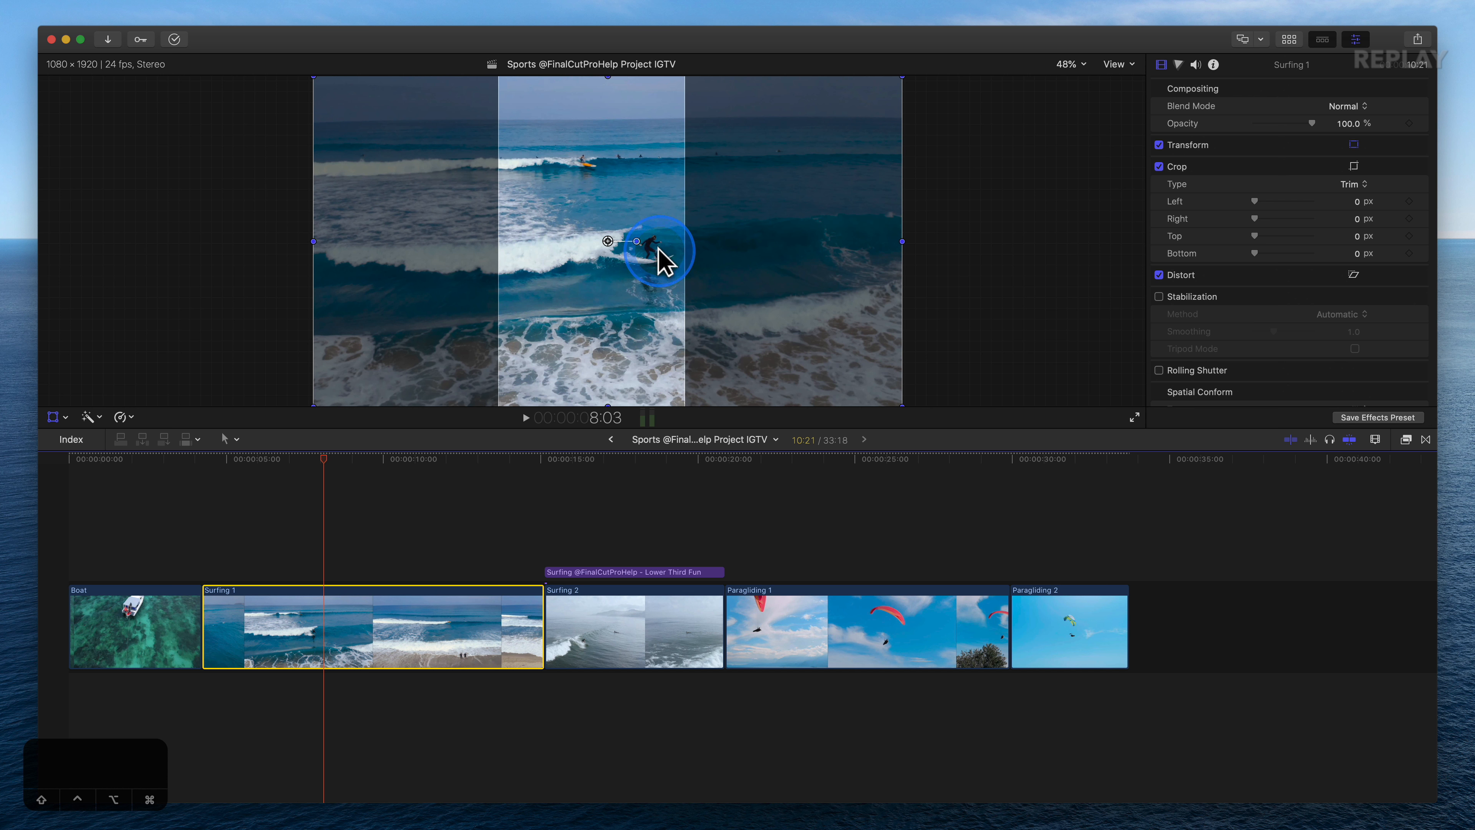
left_click_drag(471, 306, 390, 294)
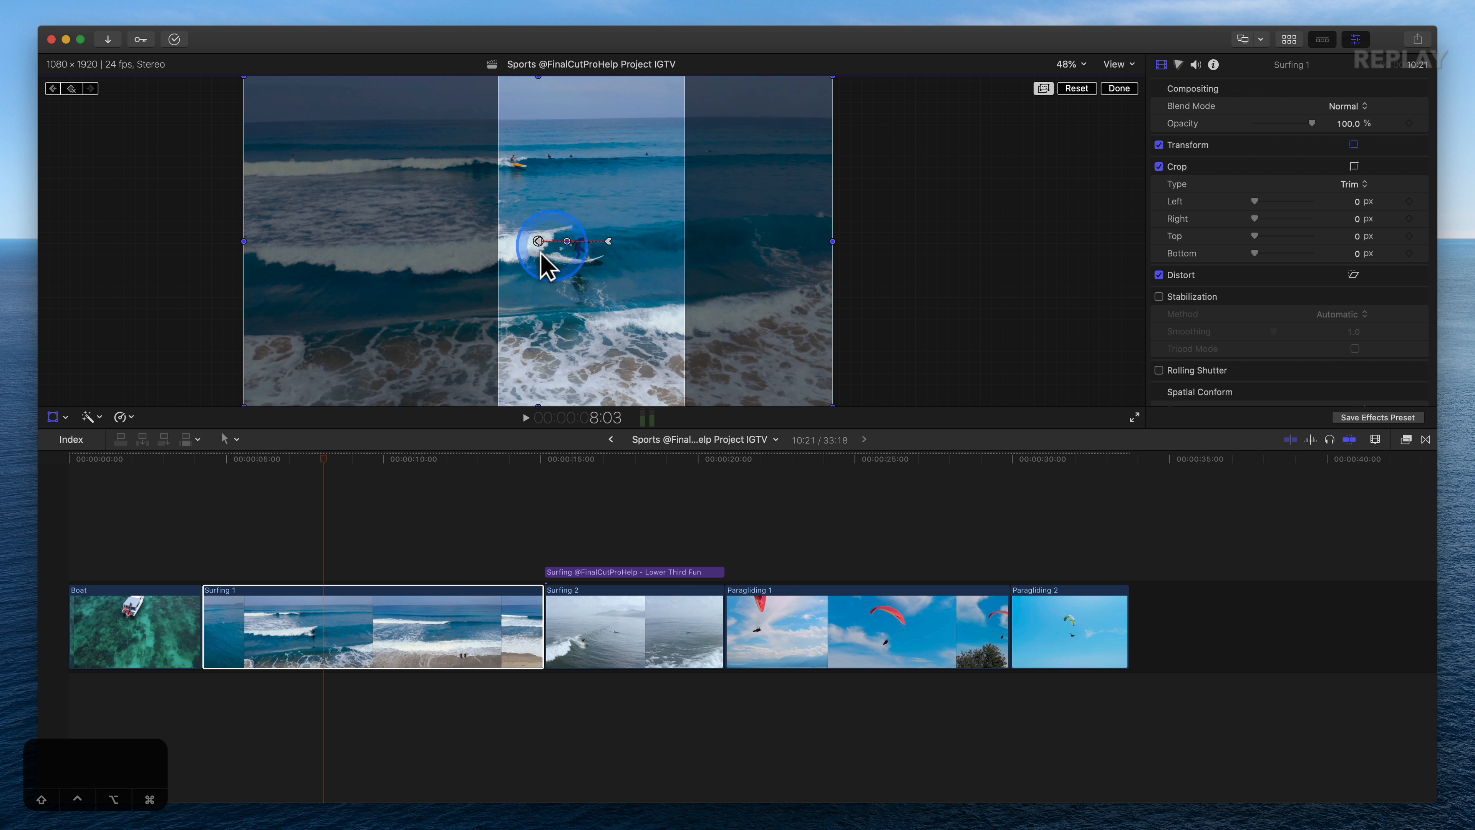
left_click_drag(324, 462, 489, 468)
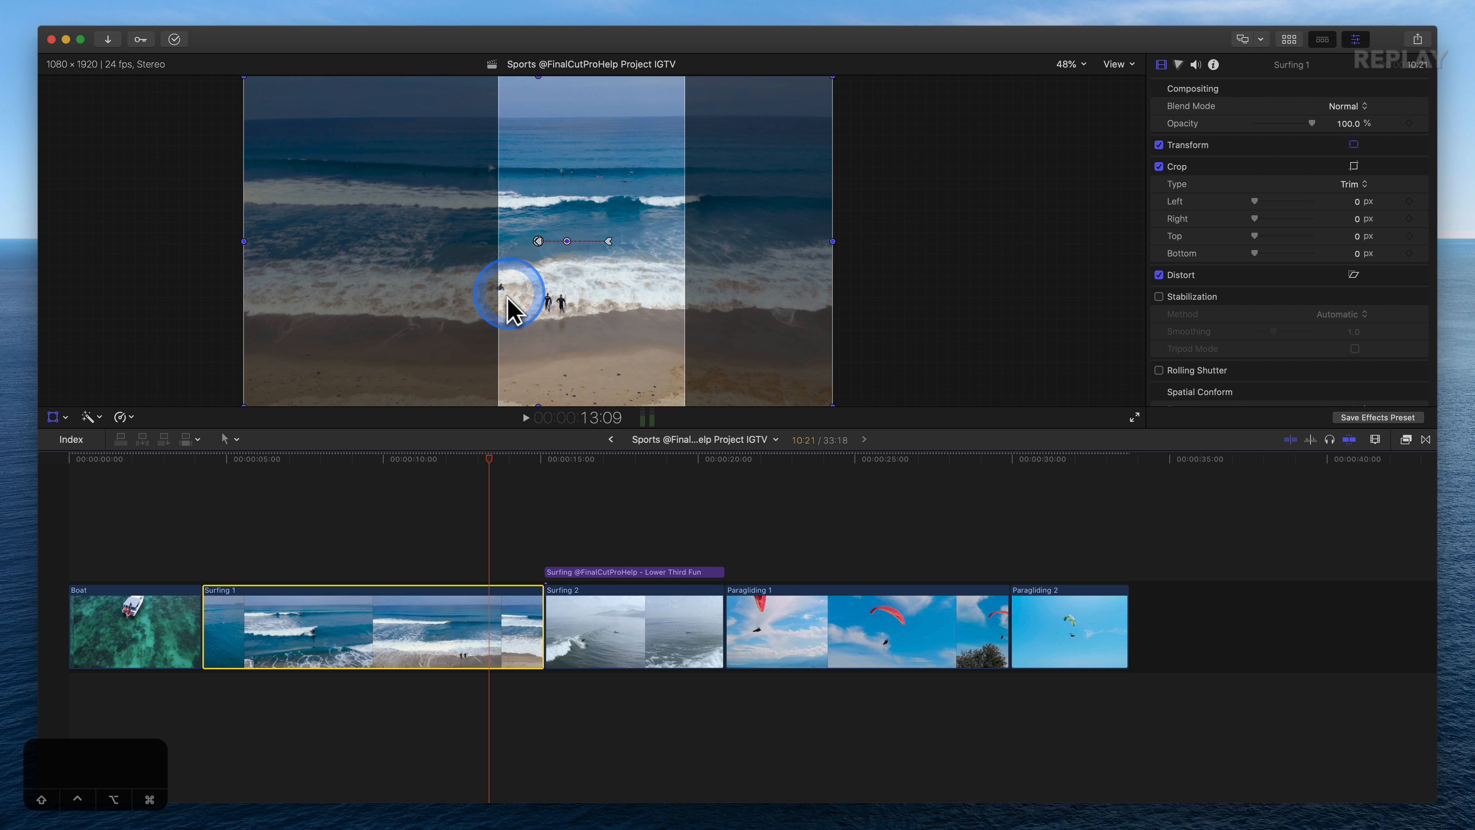
left_click_drag(604, 299, 668, 306)
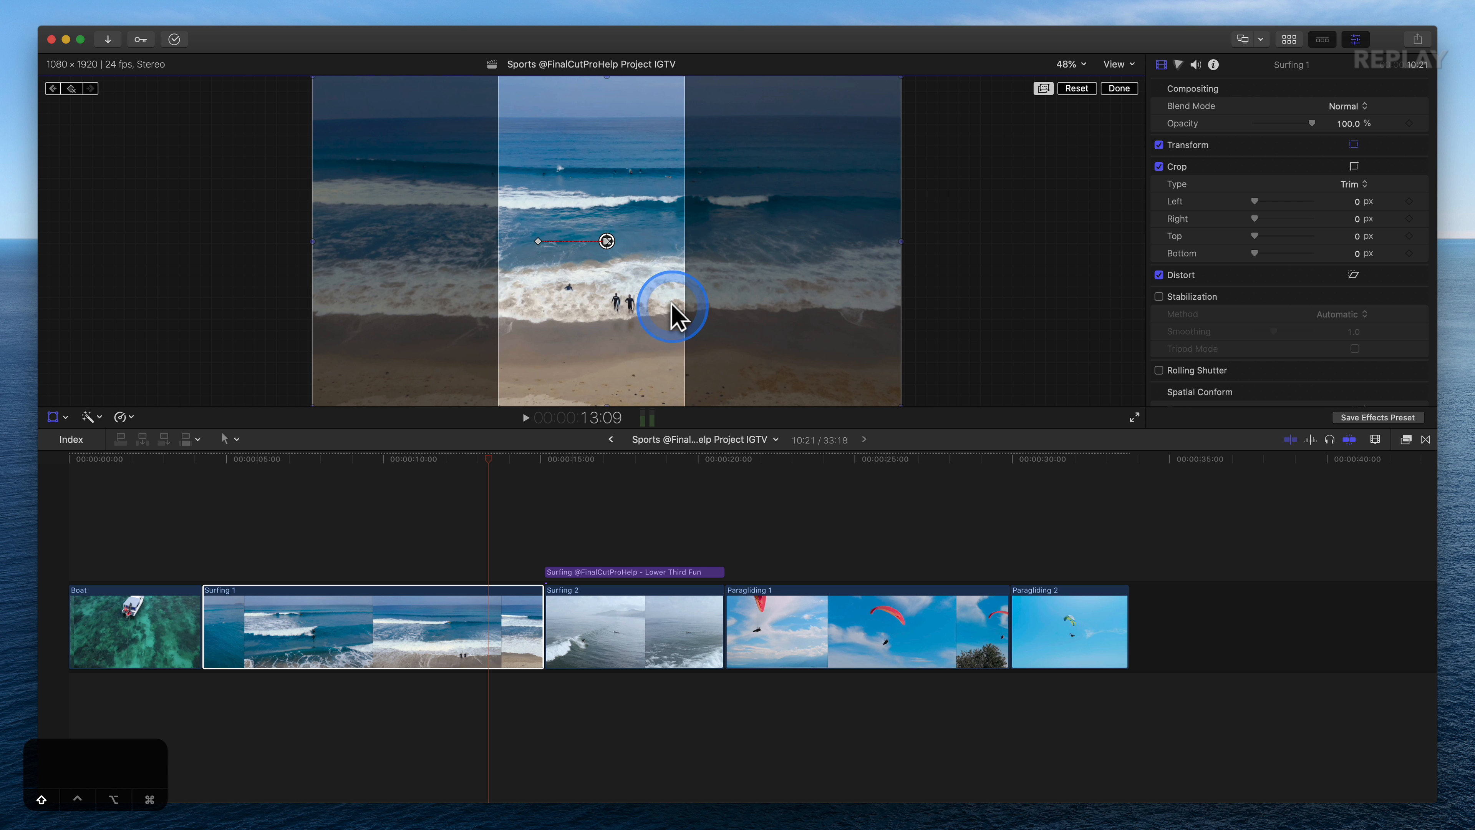
Step: Scrub through the Surfing 1 clip to check how the keyframed reframing follows the surfer
left_click_drag(487, 459, 260, 485)
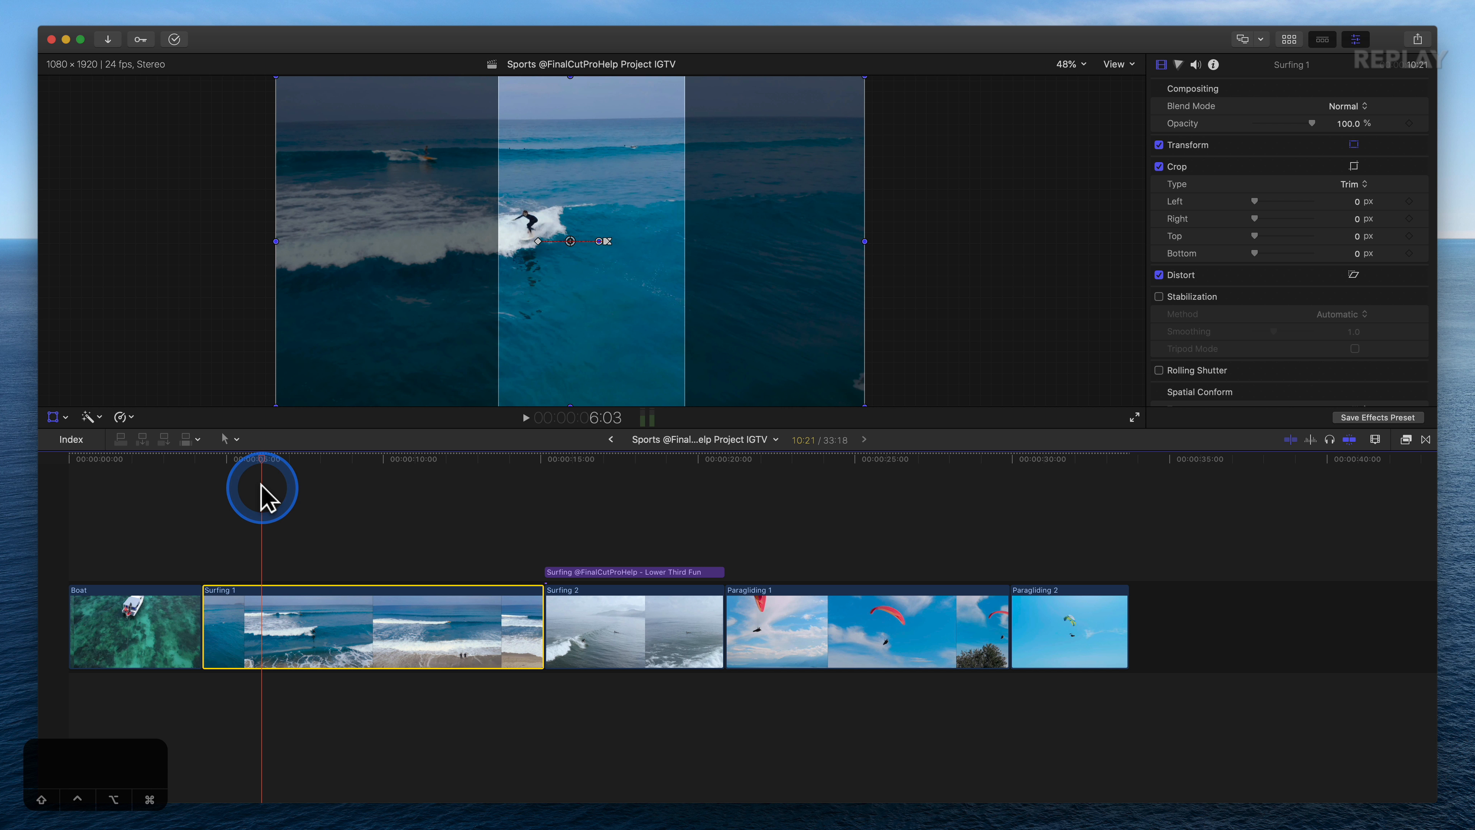
left_click_drag(261, 485, 393, 487)
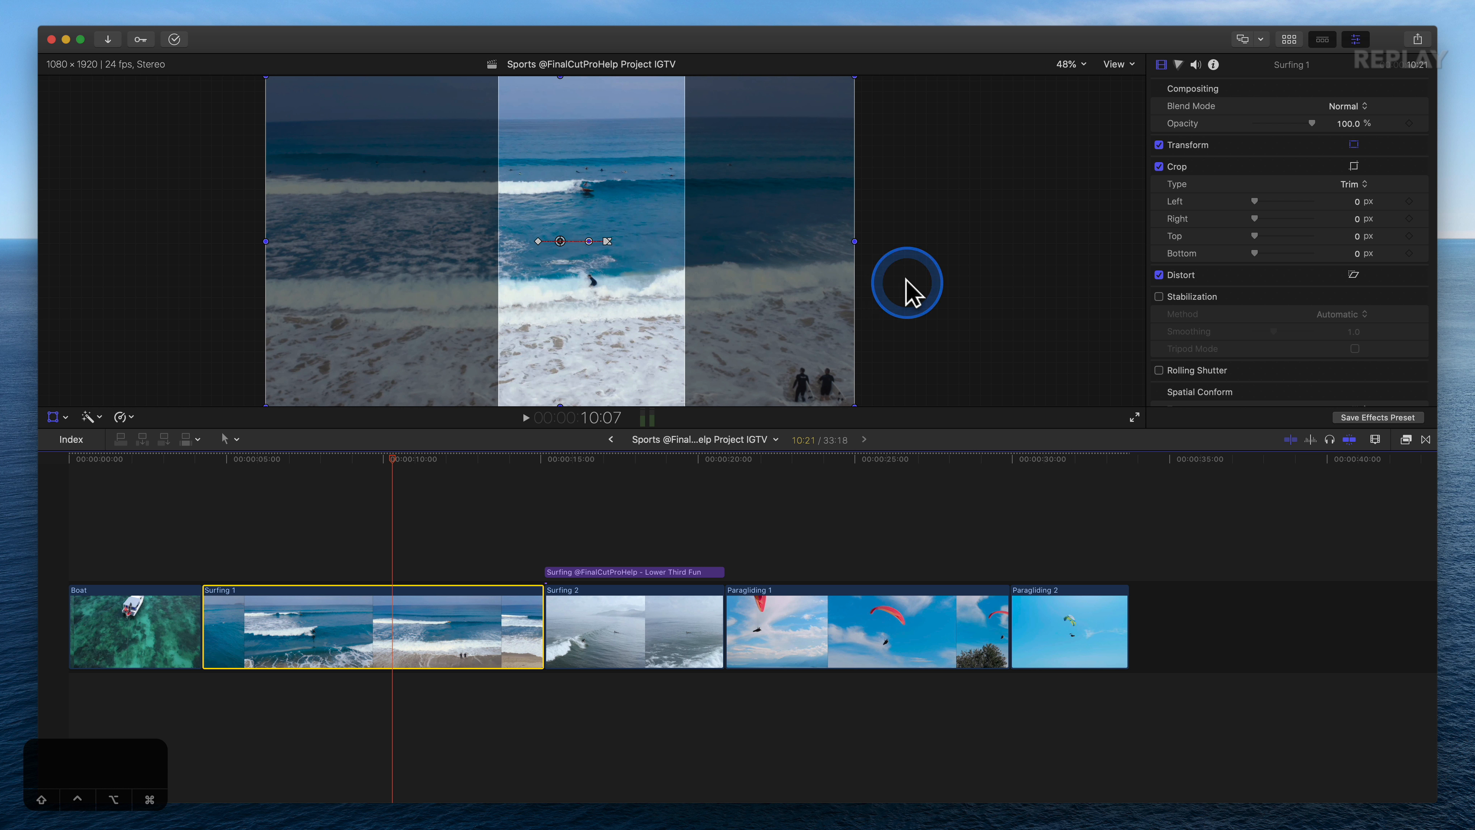
left_click(906, 290)
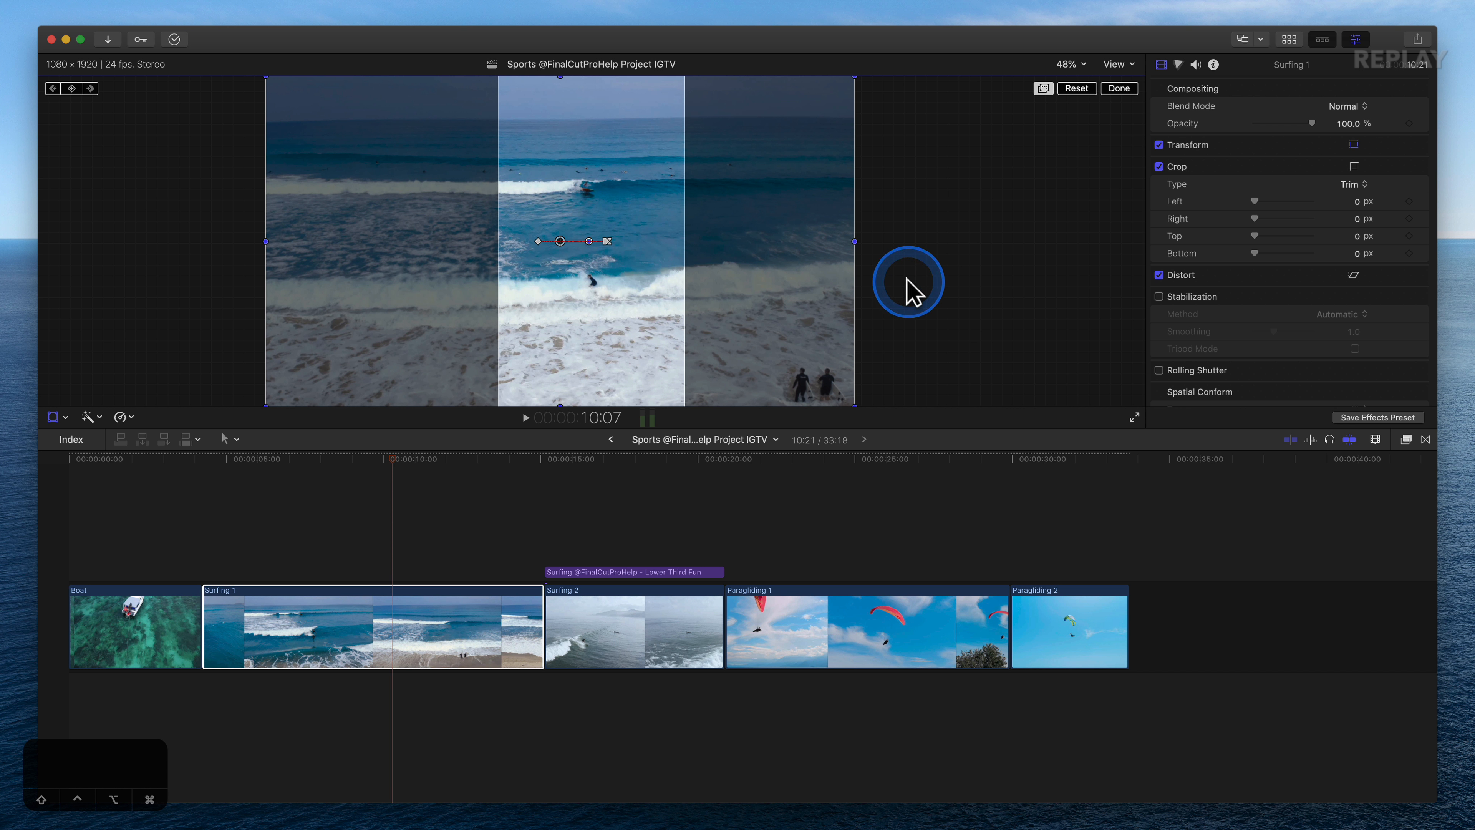
Step: Turn off transform overscan and shift the Surfing 1 image slightly right at 6:11 to add another position keyframe
left_click(1042, 88)
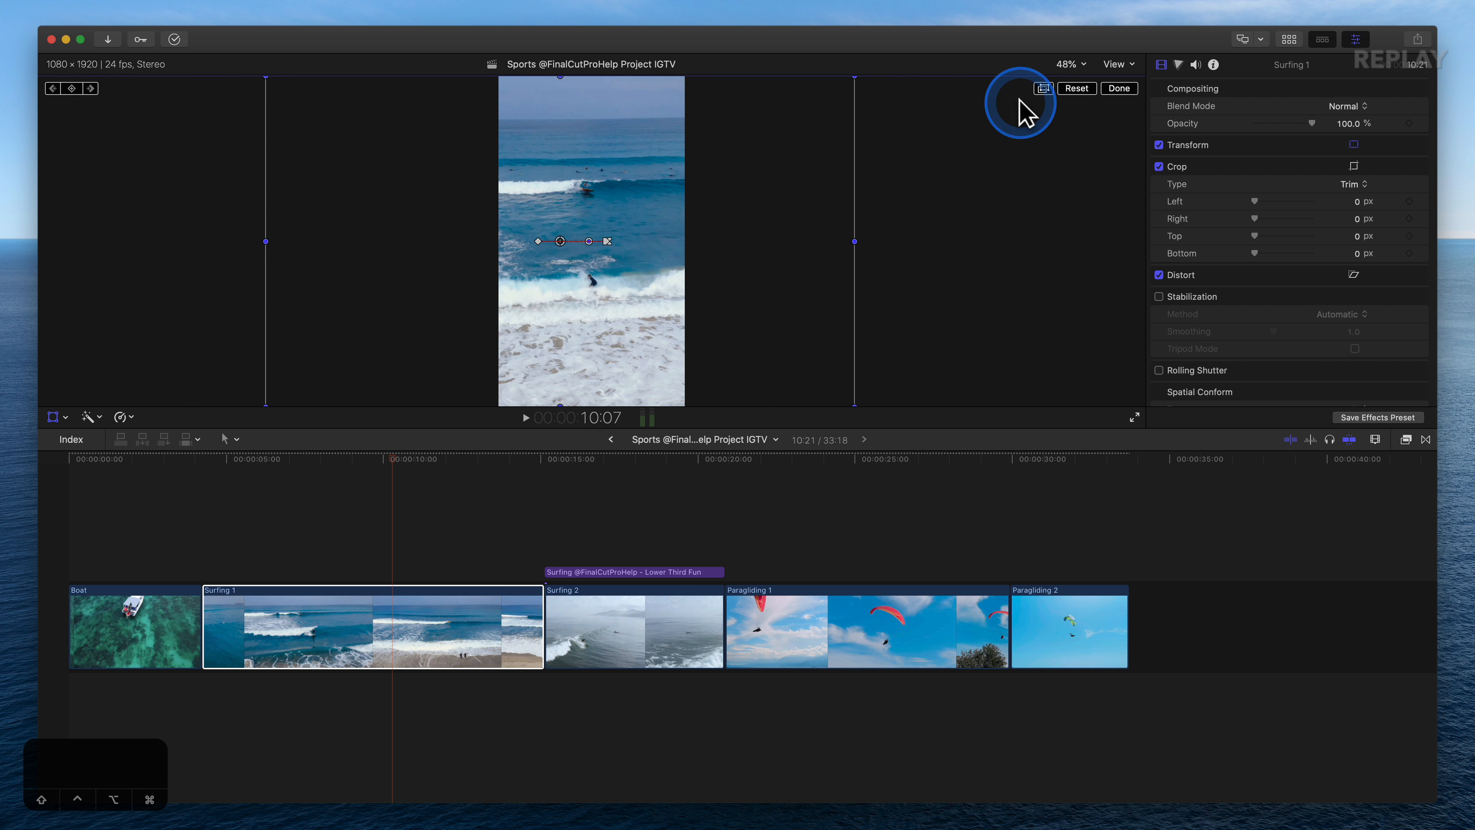
left_click(1044, 89)
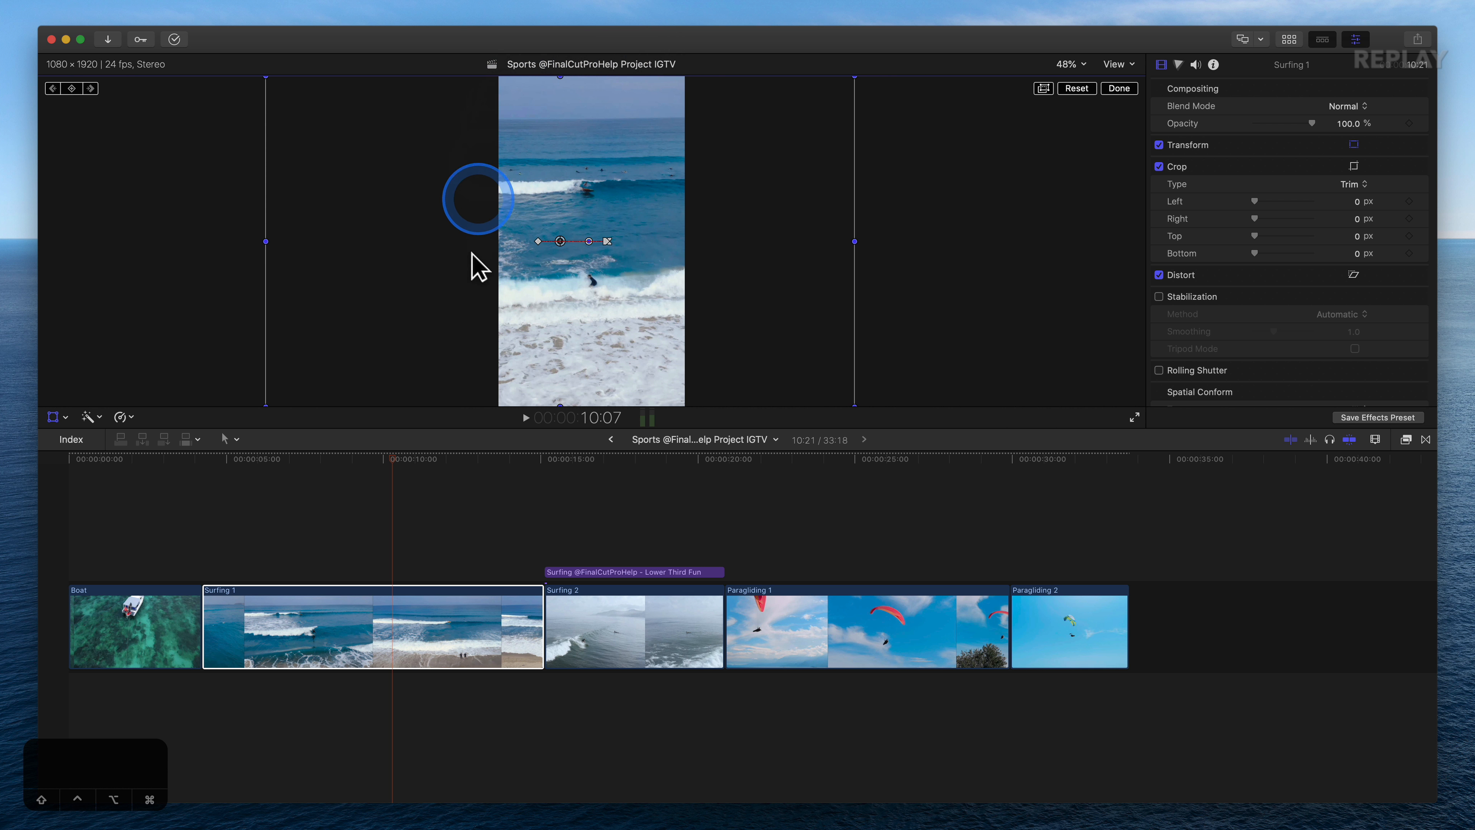
left_click_drag(394, 454, 271, 474)
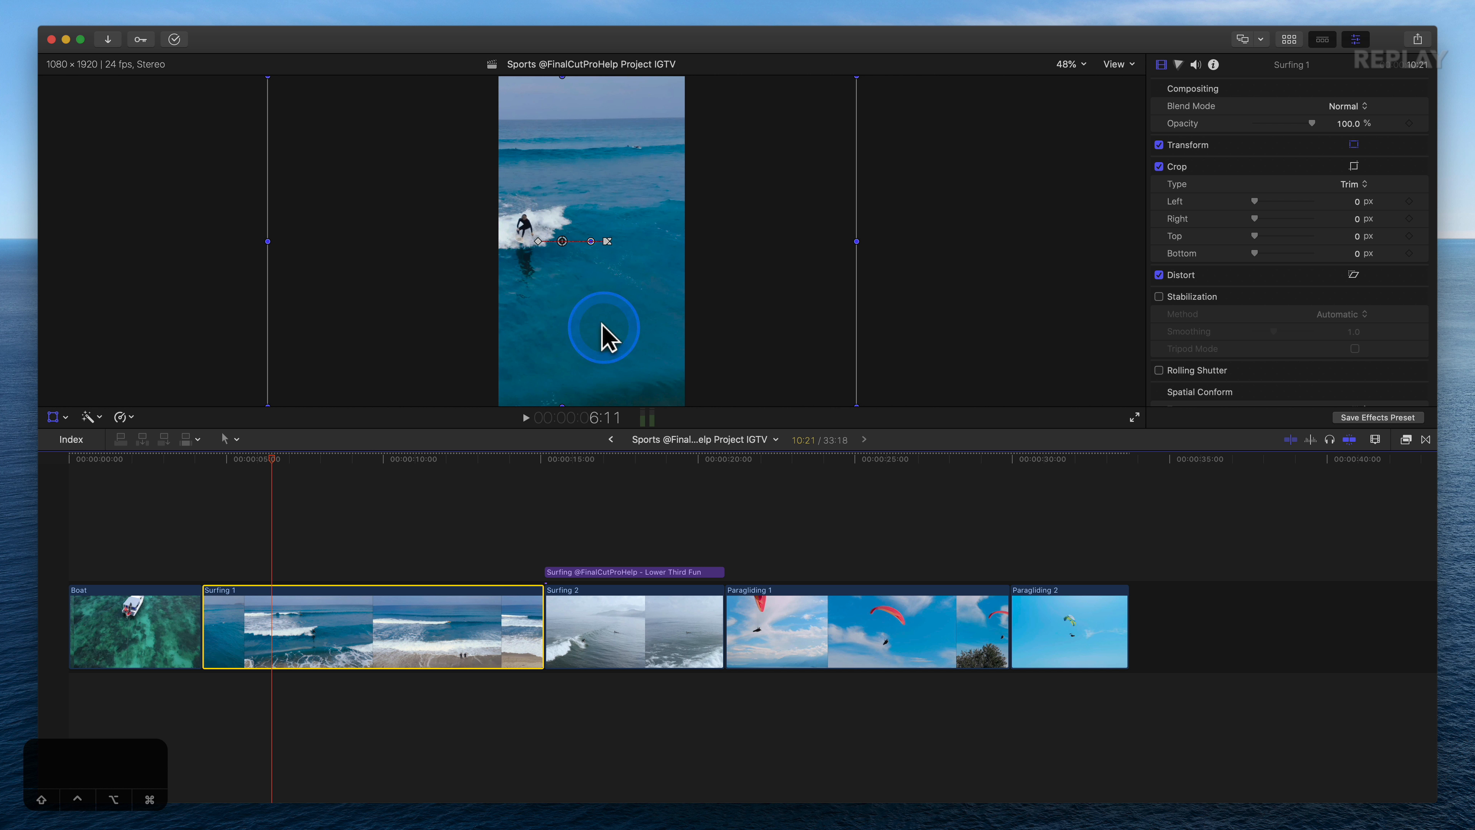
left_click_drag(586, 330, 600, 330)
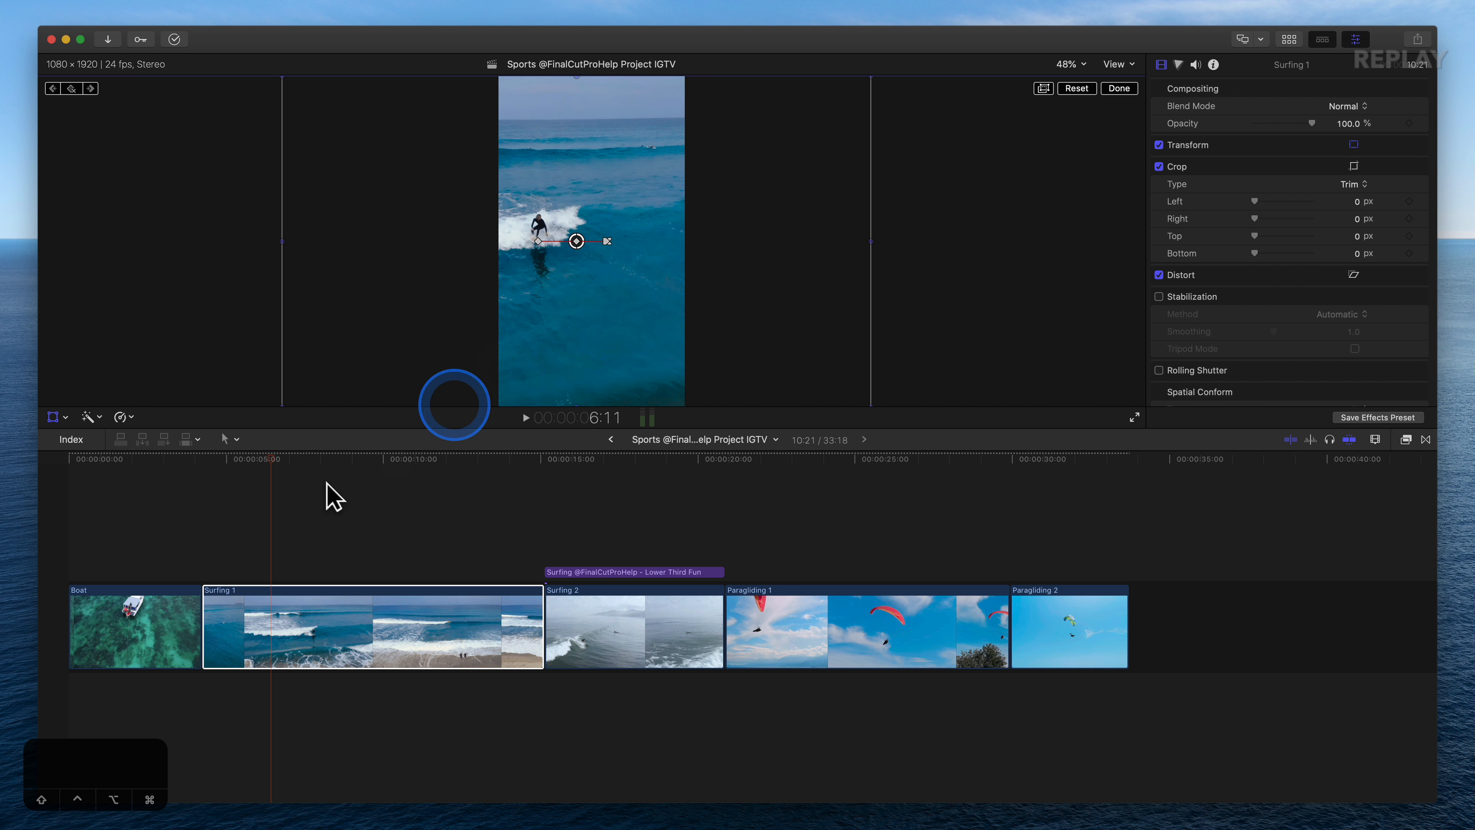
Step: Select the Surfing 2 clip and move the playhead to 17:09, where the surfer leaves the vertical frame
left_click_drag(270, 478, 552, 512)
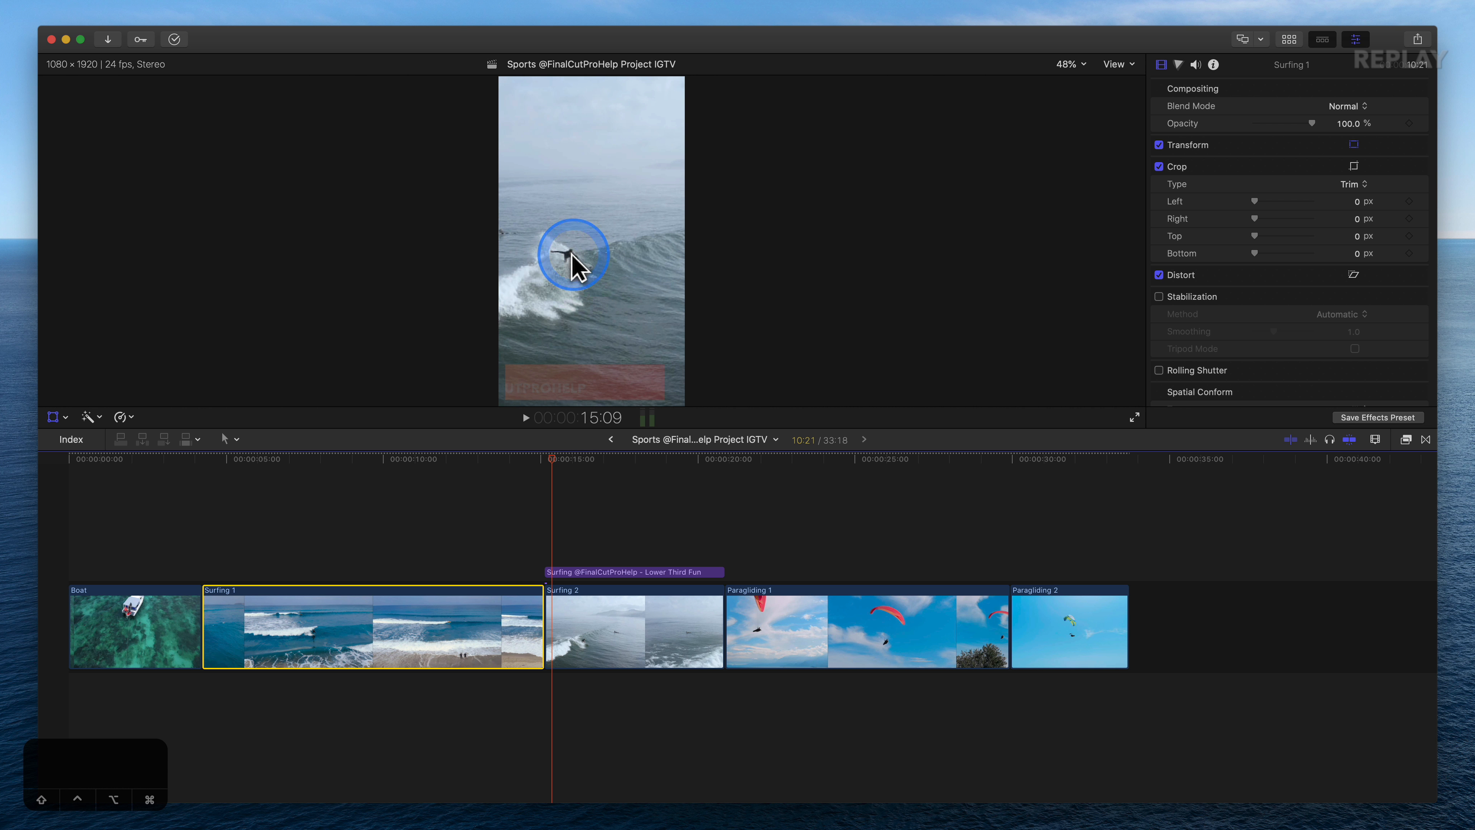
left_click(576, 619)
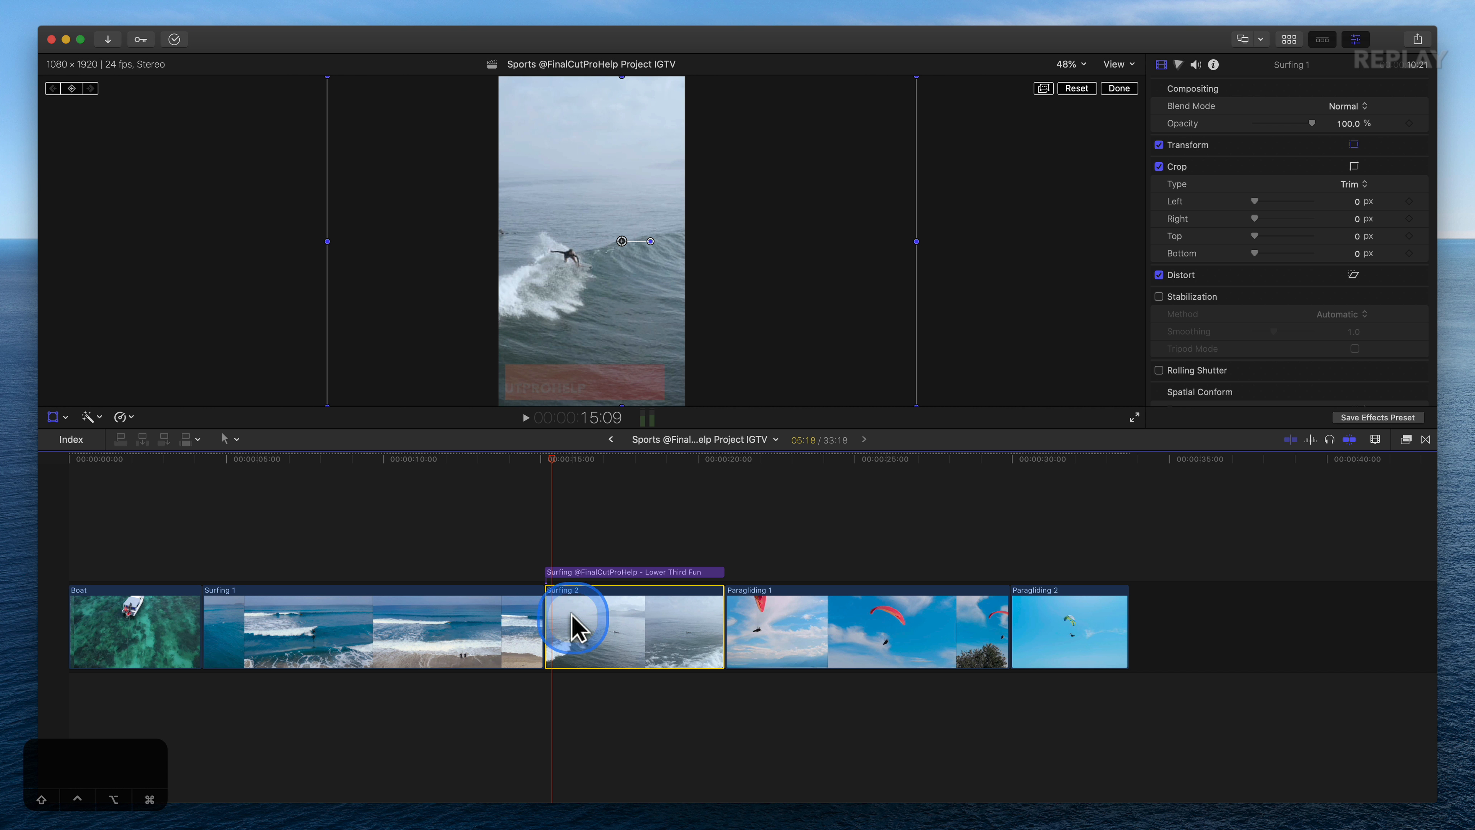
left_click(566, 459)
left_click_drag(566, 462, 614, 464)
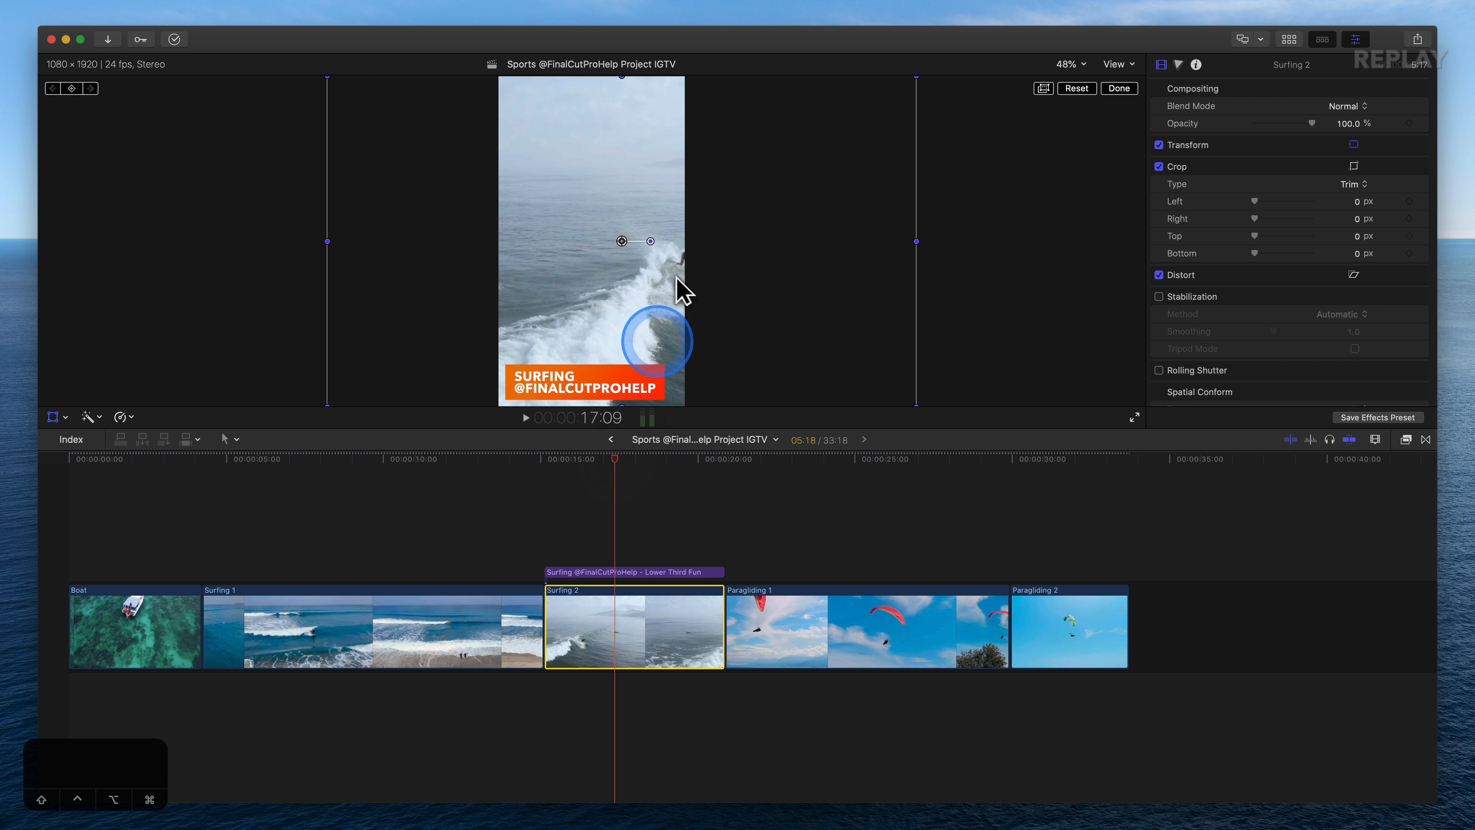
Step: Try shifting the Surfing 2 image left at 17:09 without a starting keyframe, return to 15:03 and undo the shift
left_click_drag(663, 275, 607, 271)
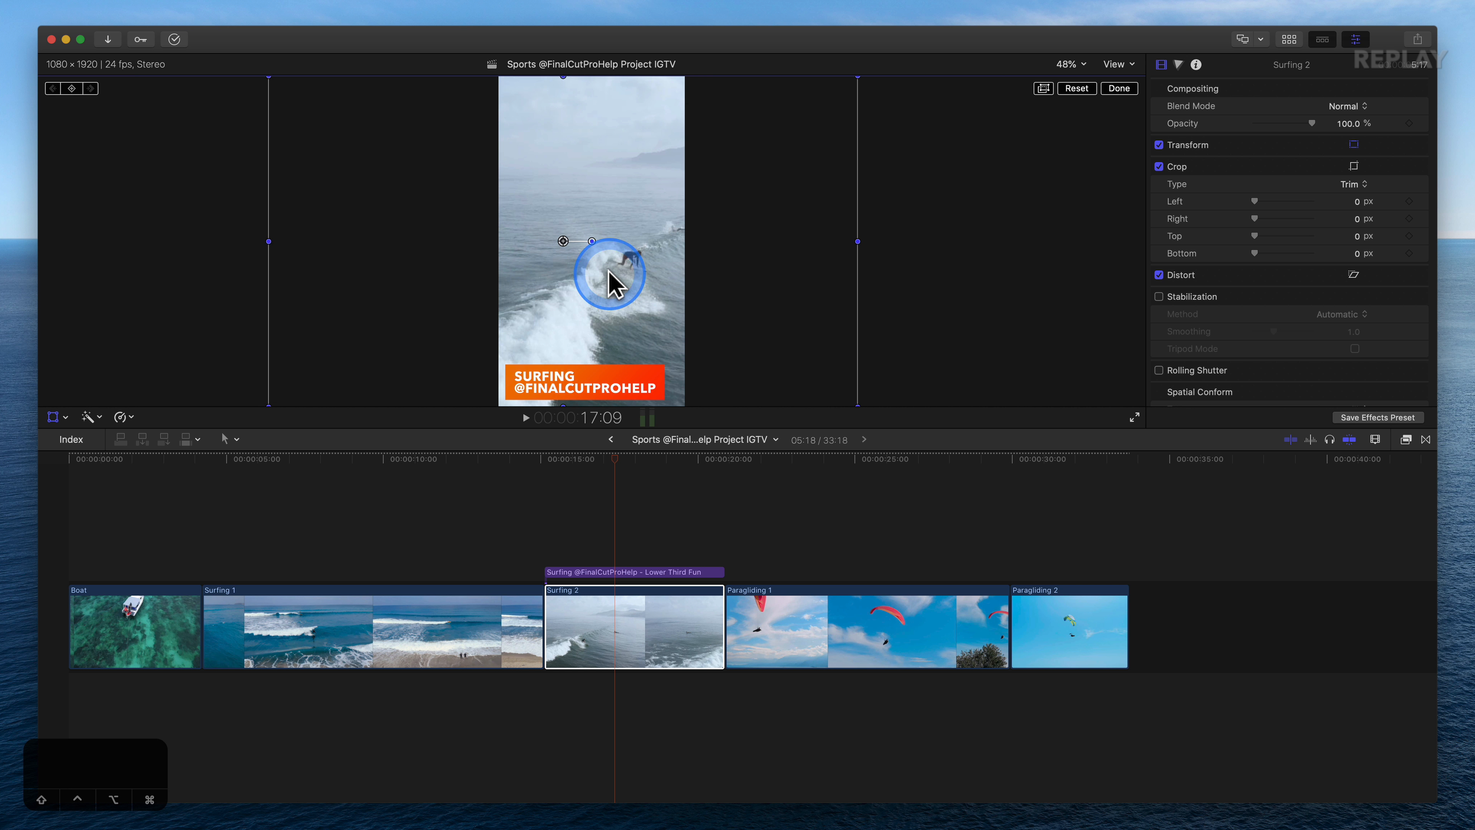
left_click_drag(598, 463, 547, 461)
key("super+z")
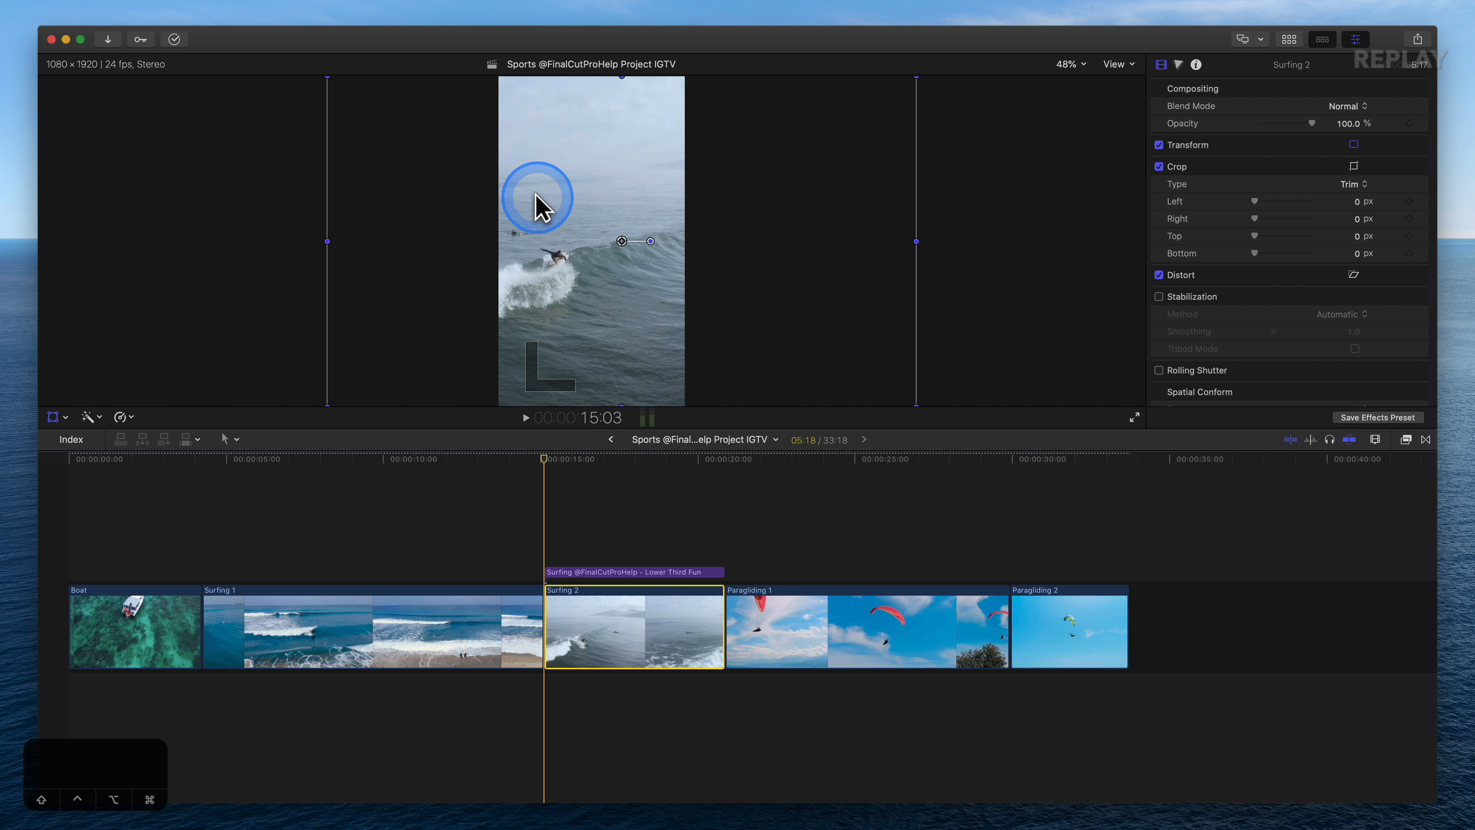
Step: Add a transform keyframe to Surfing 2 at 15:03 and shift the image left at 16:17 to recentre the surfer
left_click(524, 217)
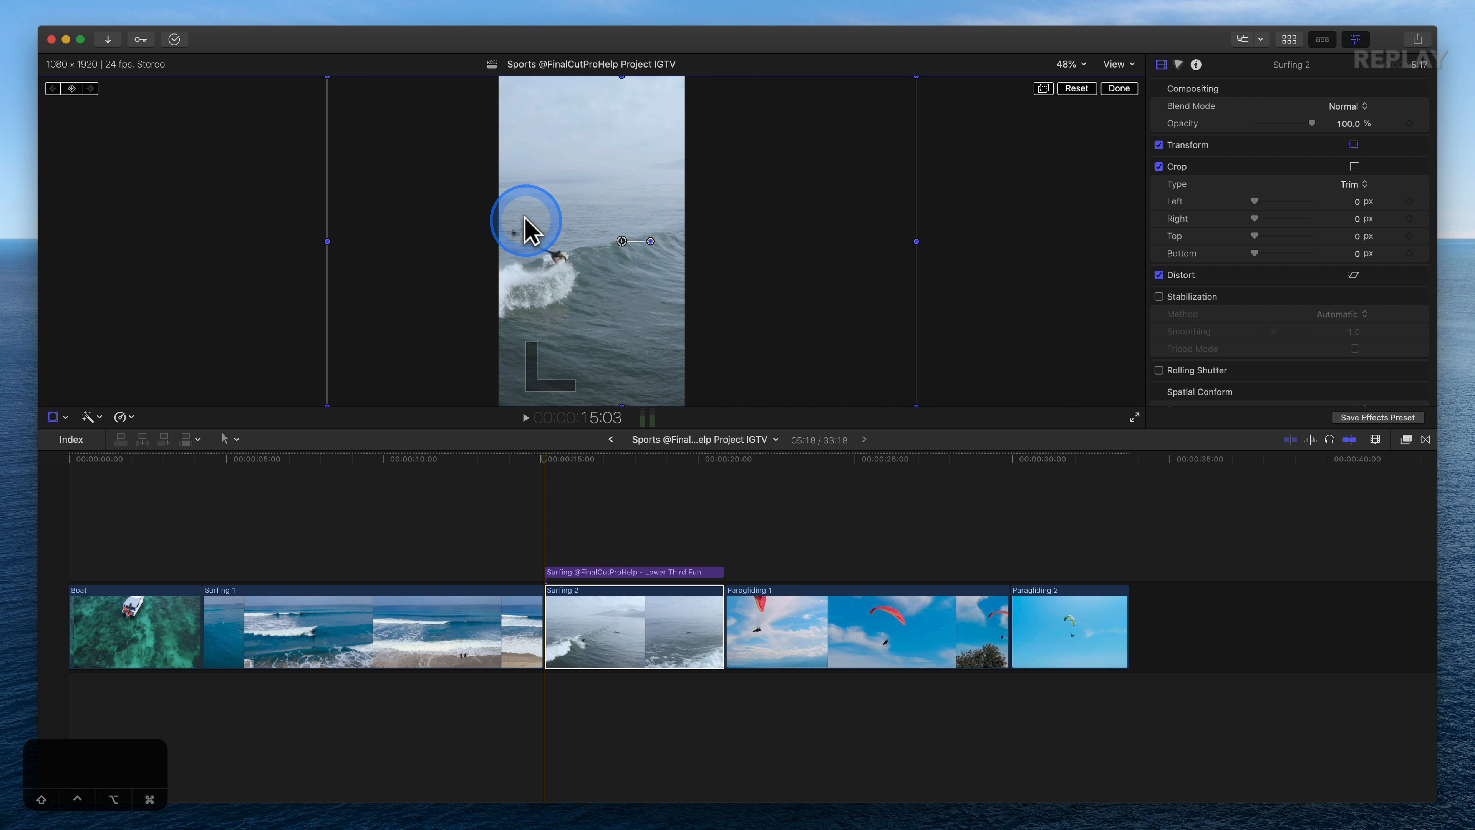
left_click(80, 90)
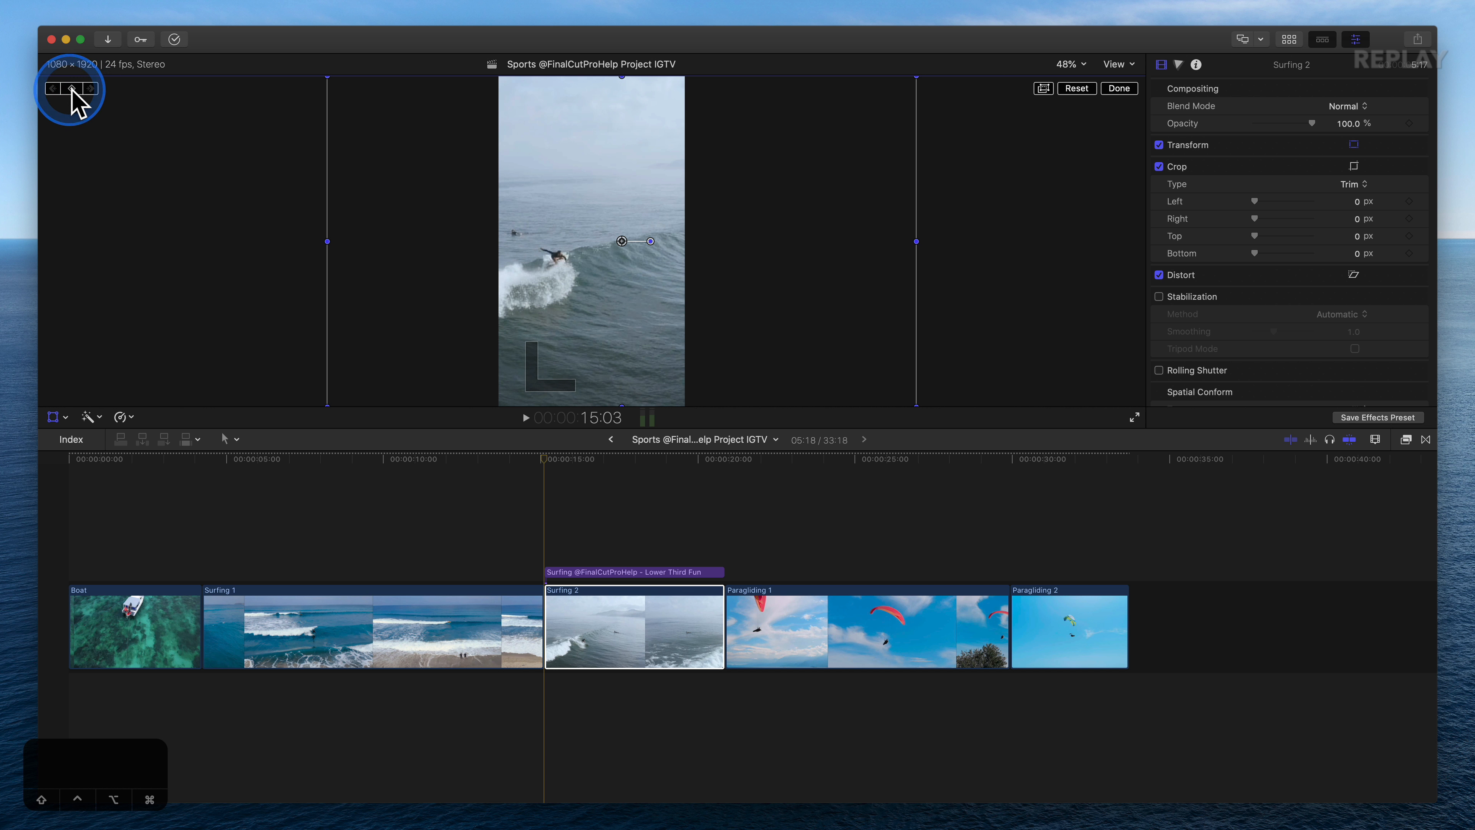
left_click_drag(545, 450, 595, 452)
left_click(657, 264)
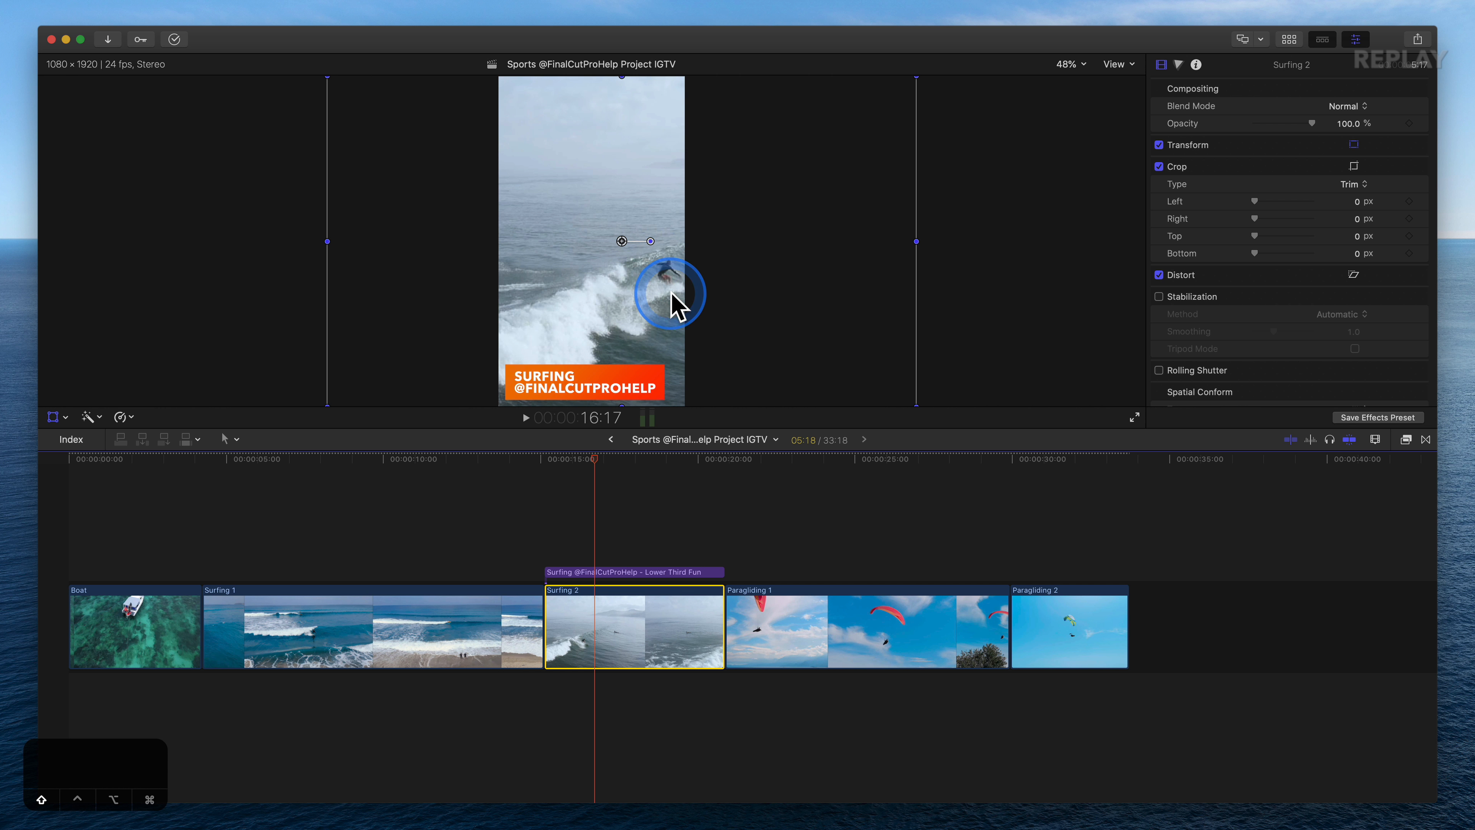
left_click_drag(670, 292, 551, 312)
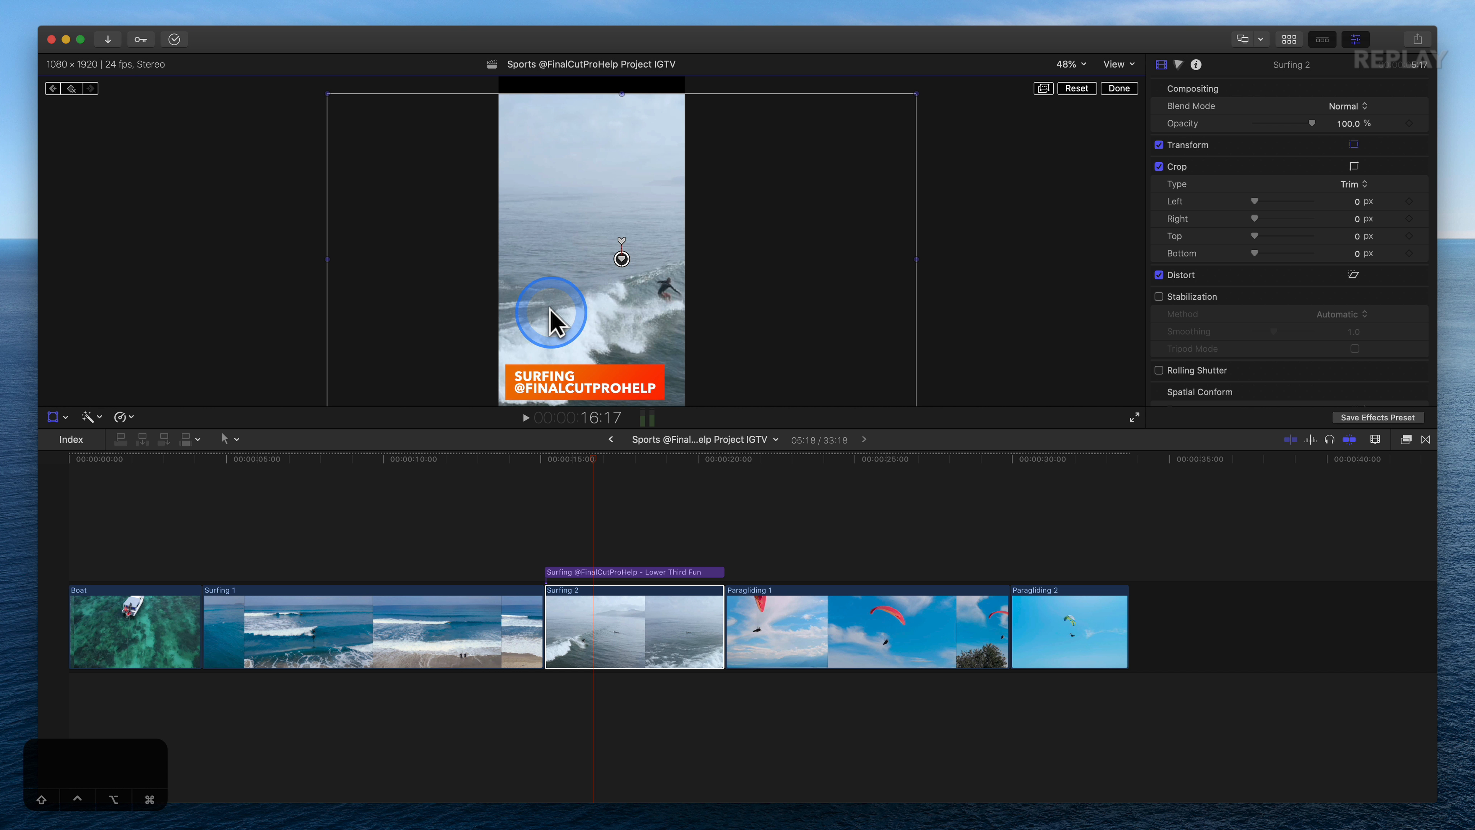
key("super+z")
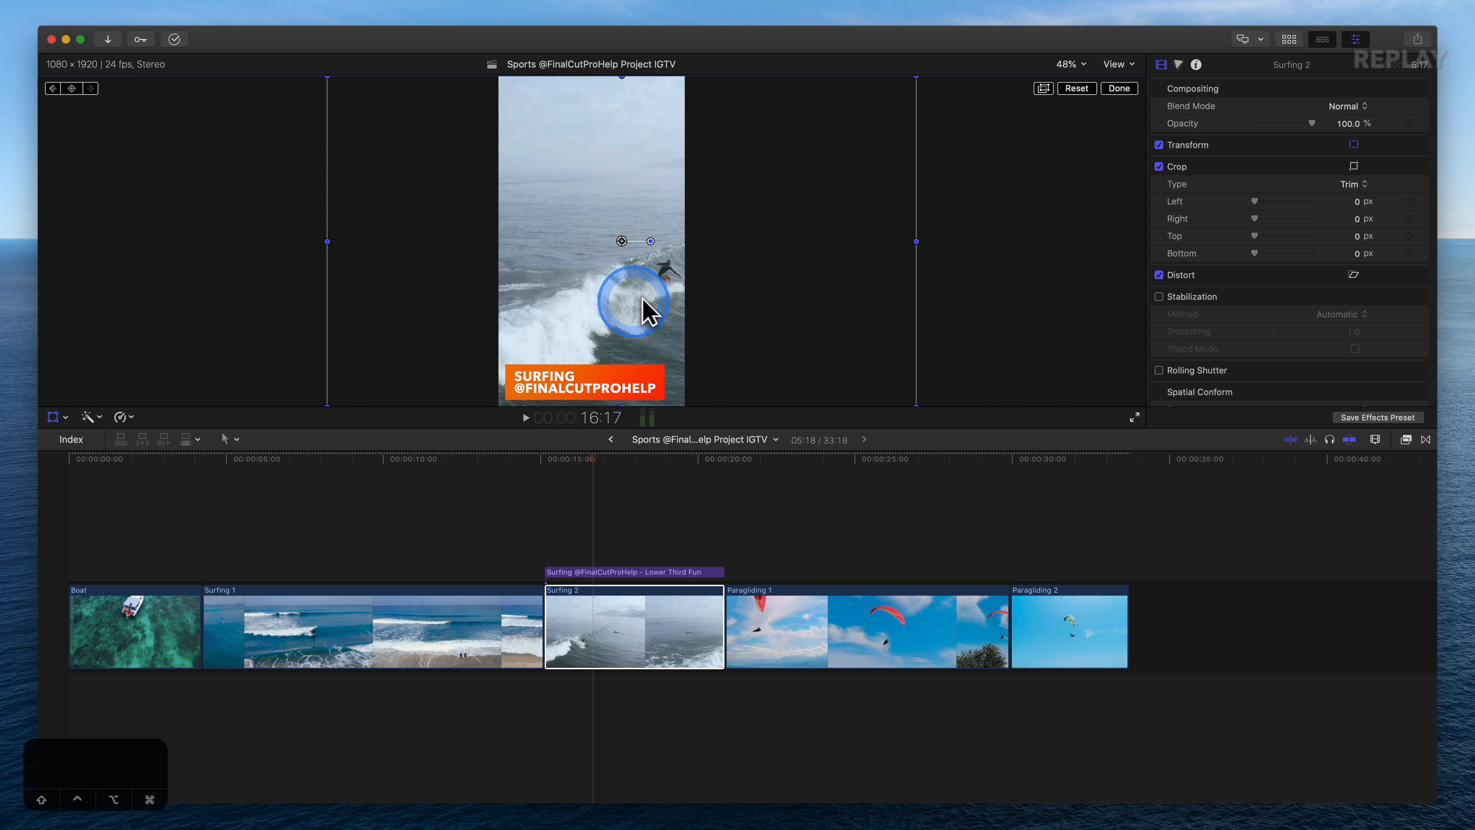
left_click_drag(658, 313, 560, 300)
Step: Keyframe Surfing 2's position by shifting the image further left at 18:05 and at two more points up to 20:14
left_click_drag(592, 463, 640, 465)
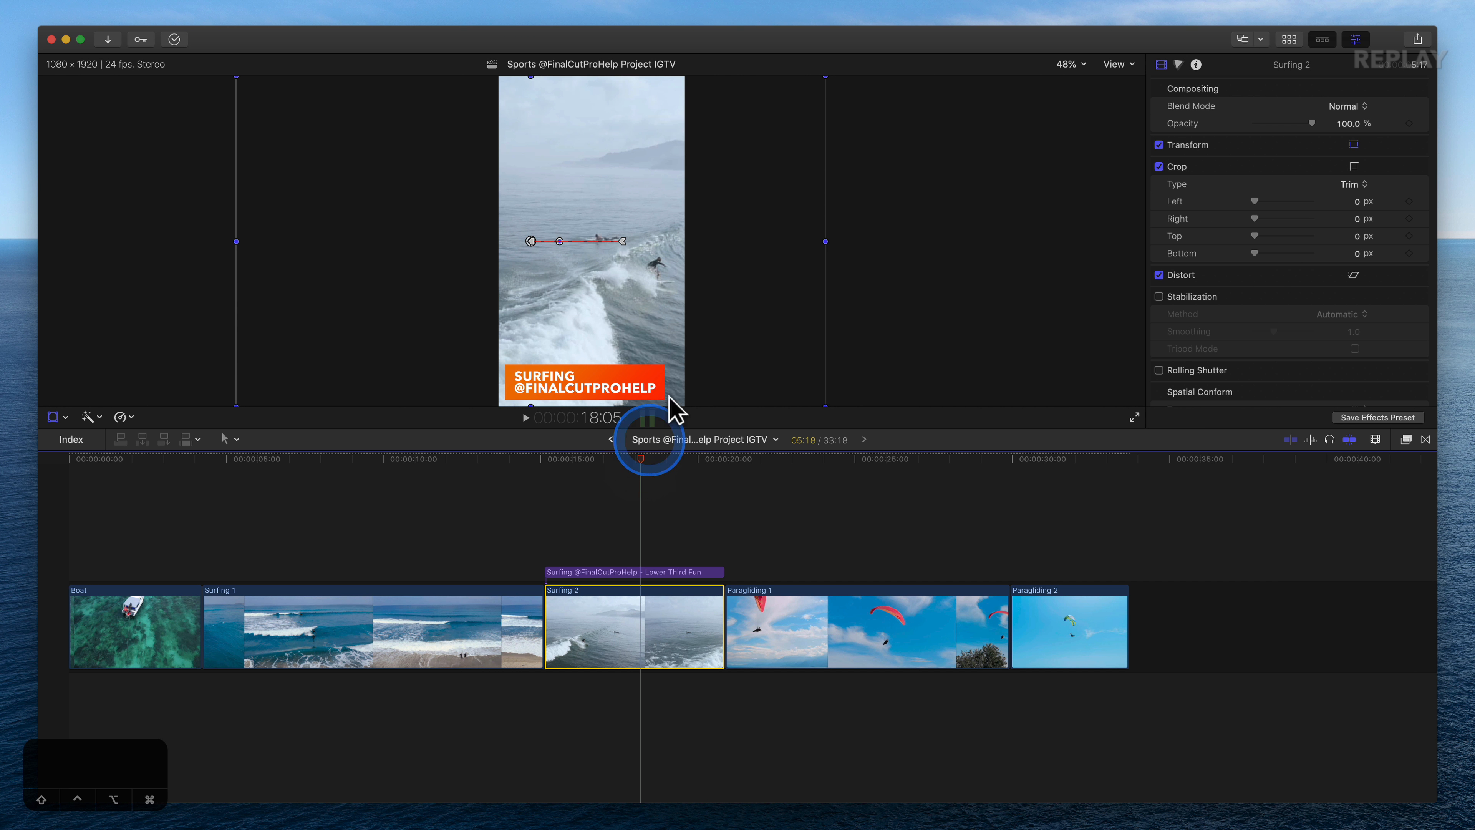
left_click_drag(661, 299, 598, 308)
left_click_drag(641, 463, 685, 464)
left_click(652, 323)
left_click_drag(652, 322, 610, 316)
left_click(699, 464)
left_click_drag(701, 471, 712, 468)
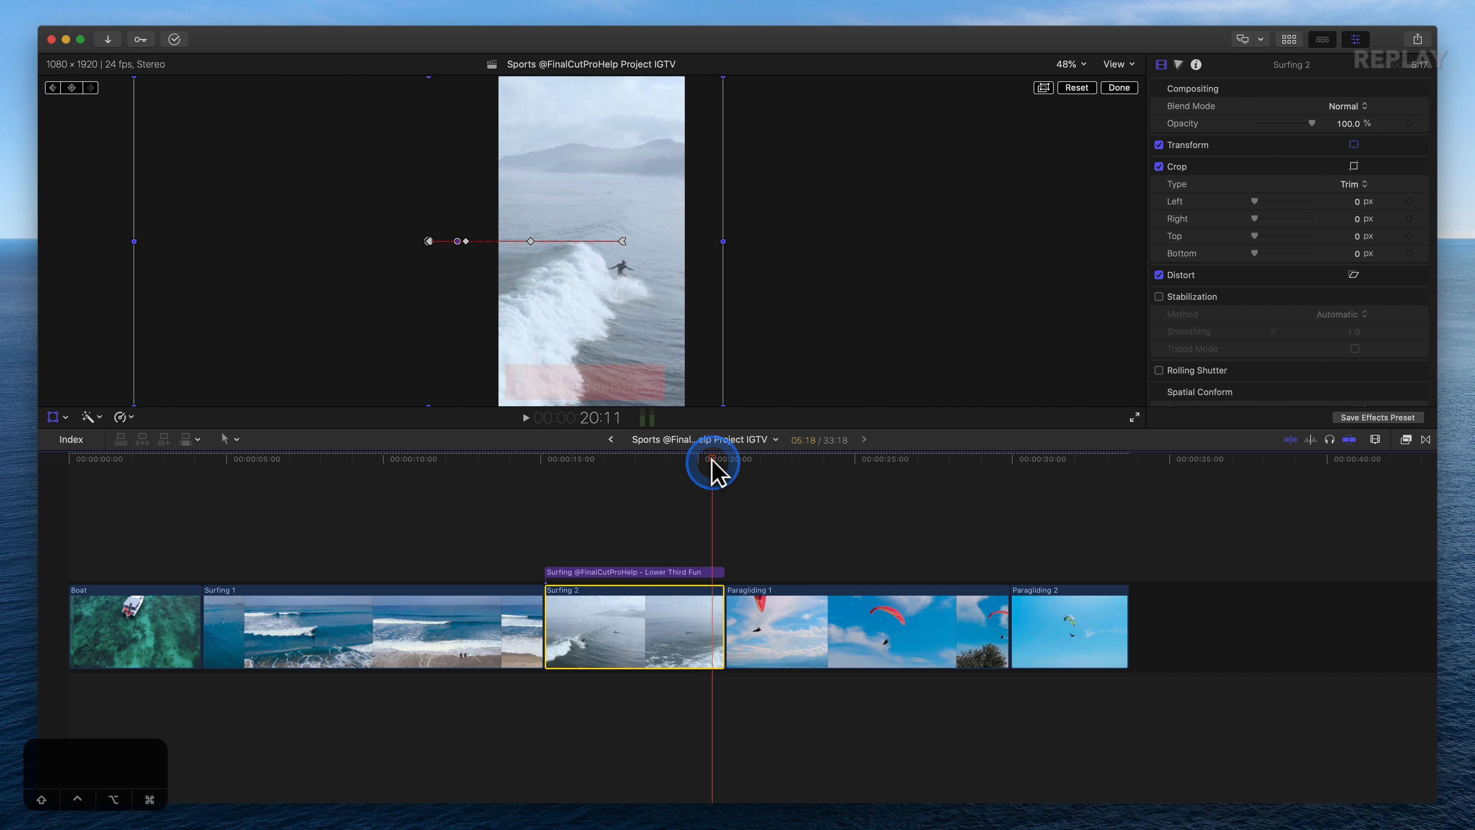
left_click_drag(626, 303, 597, 298)
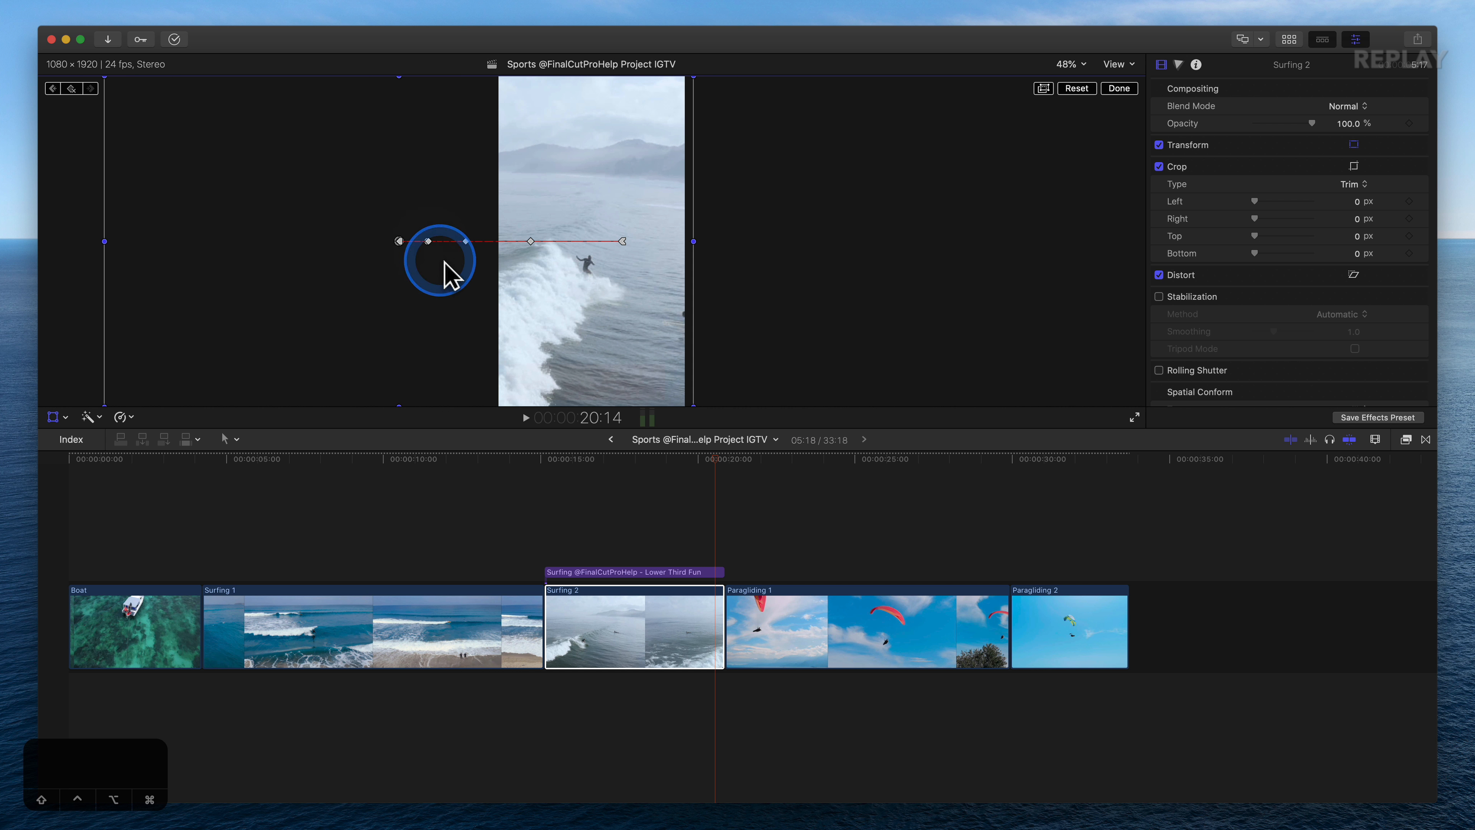
Step: Set the title layout of the lower third above Surfing 2 to Centered
left_click_drag(718, 461, 643, 501)
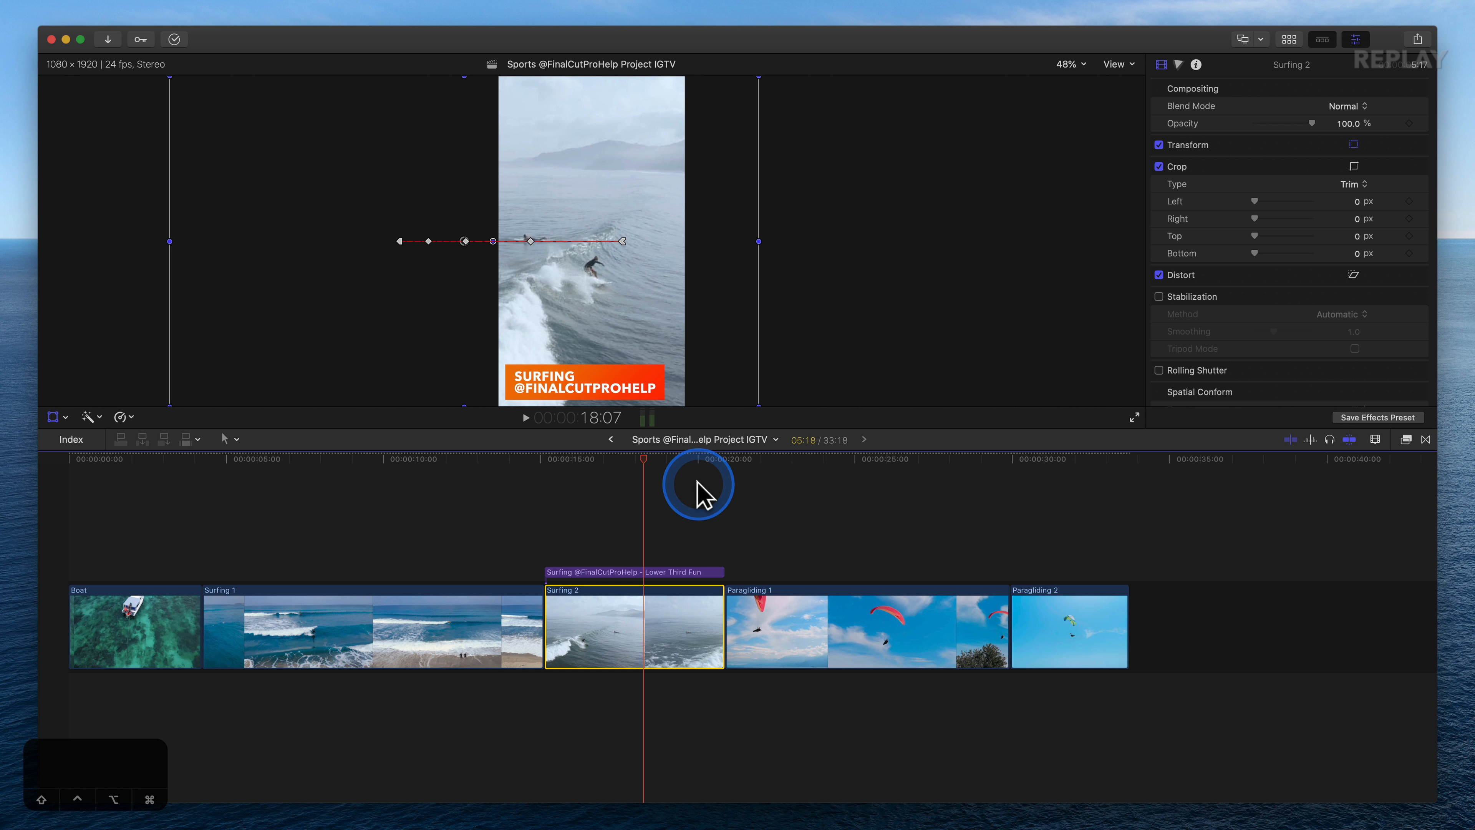
left_click(643, 572)
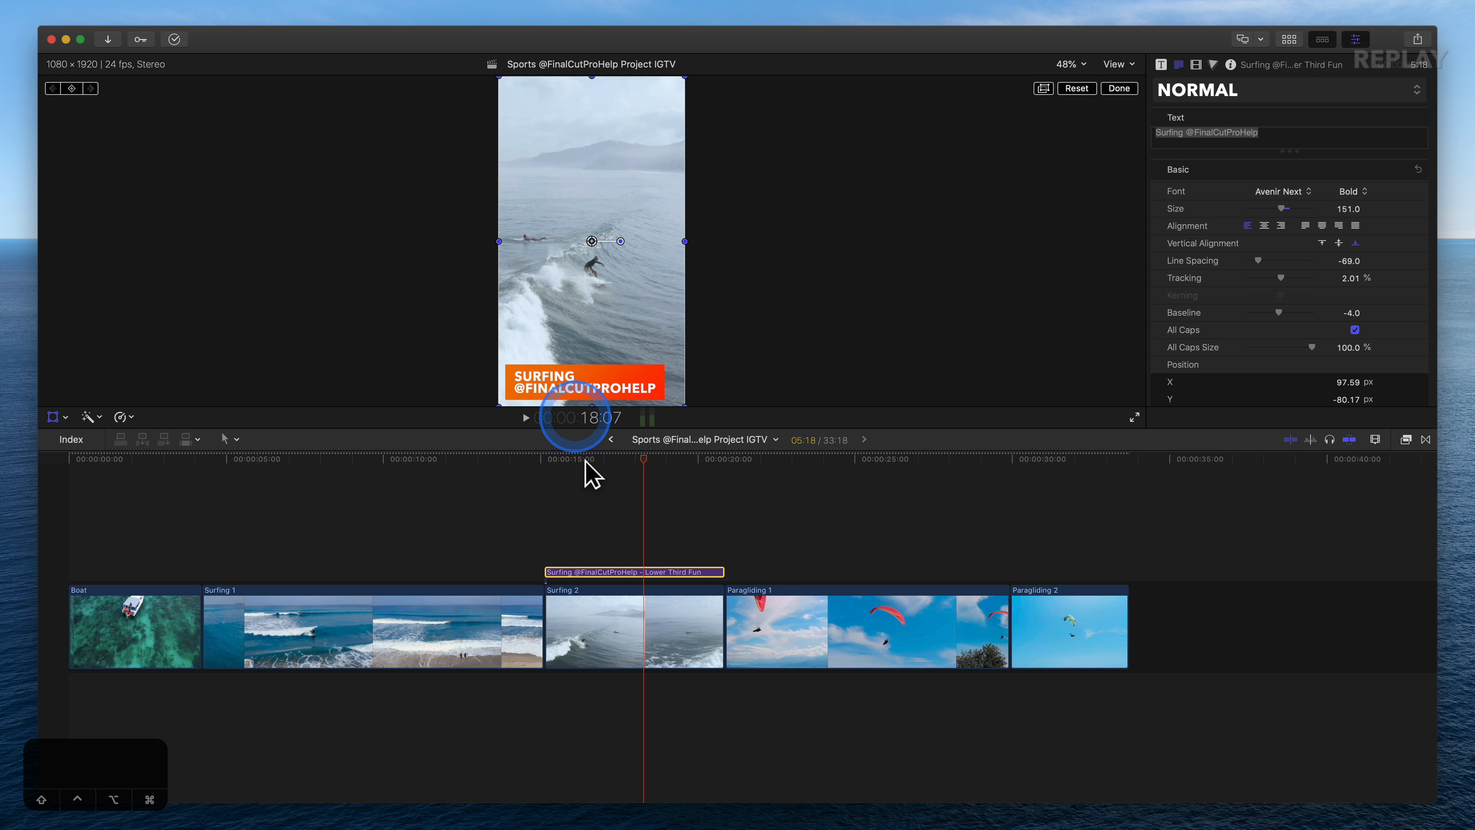
left_click(1162, 64)
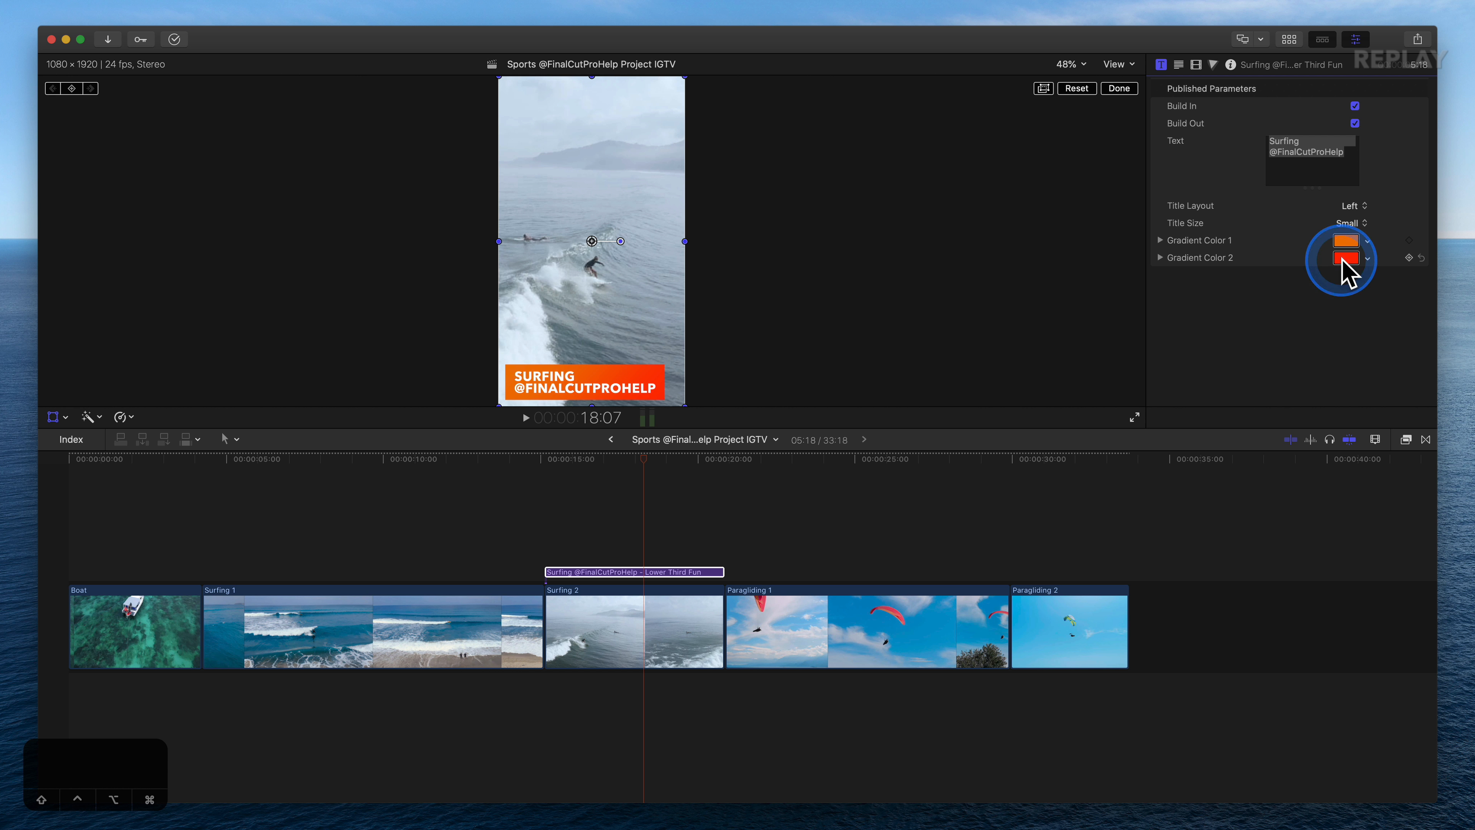
left_click(1354, 207)
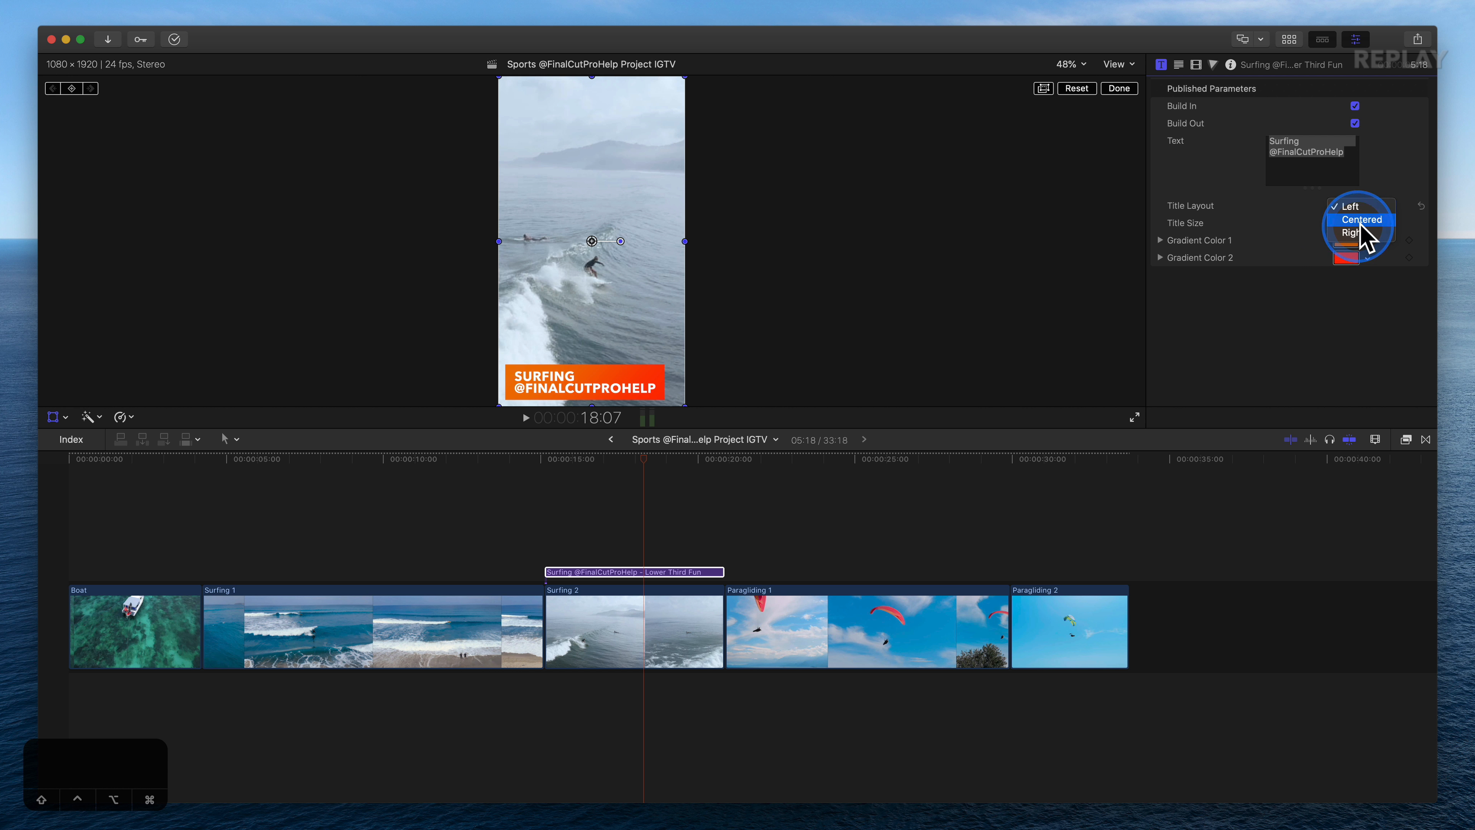
left_click(1362, 221)
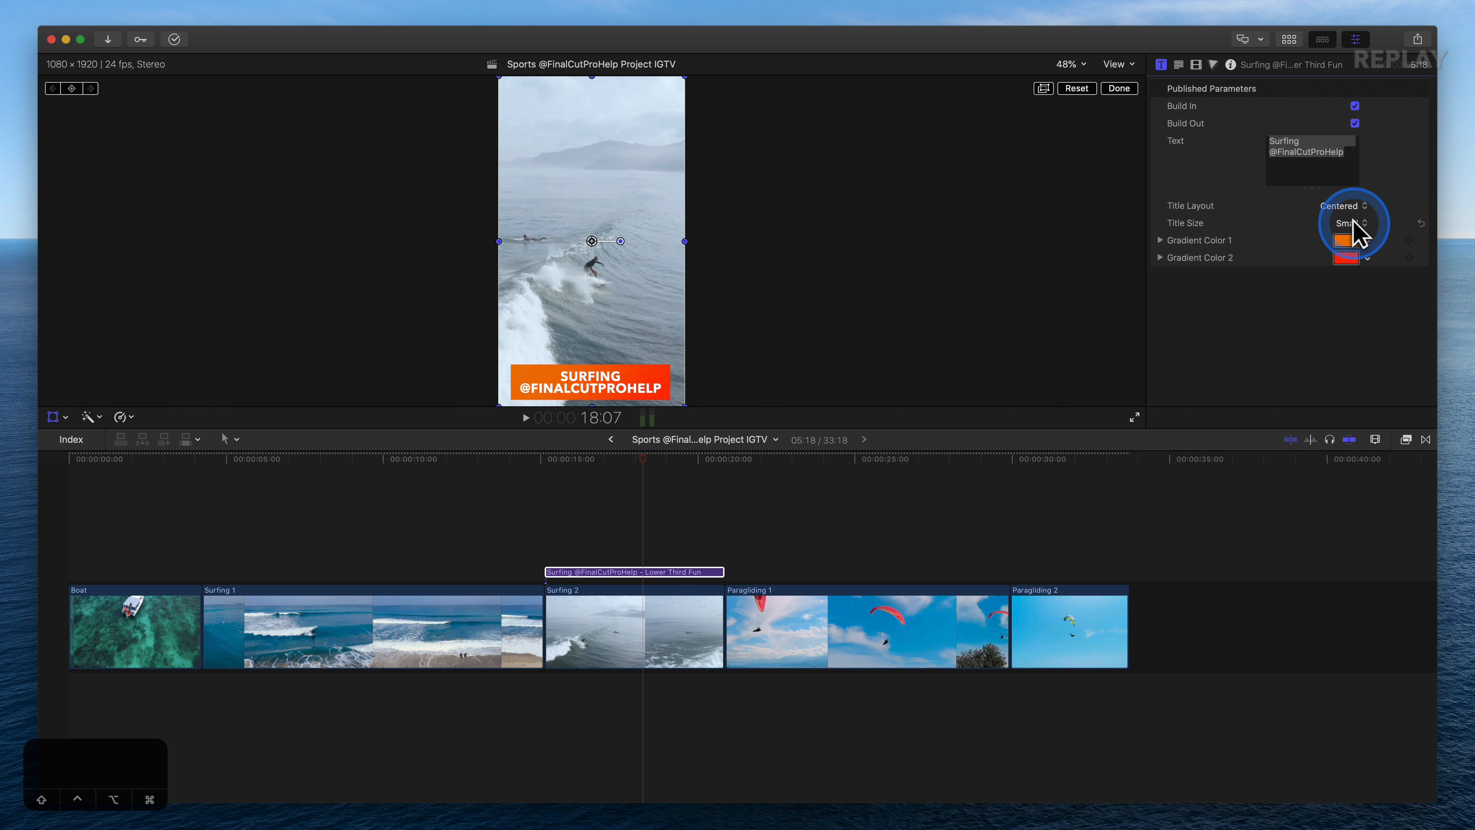
Step: Try the Medium title size on the Surfing lower third, and set it back to Small
left_click(1353, 222)
left_click(1357, 239)
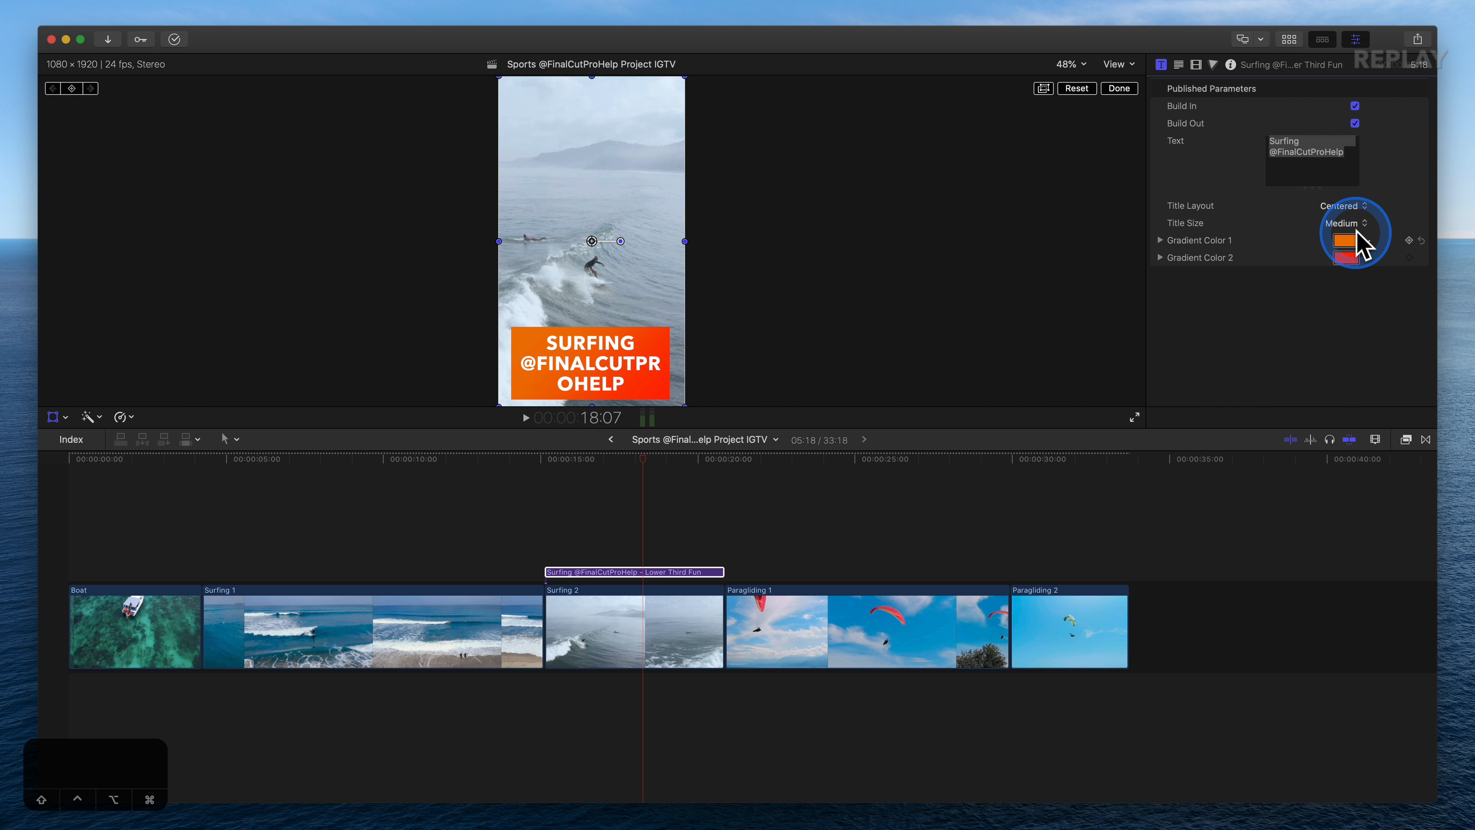
left_click(1350, 223)
left_click(1346, 211)
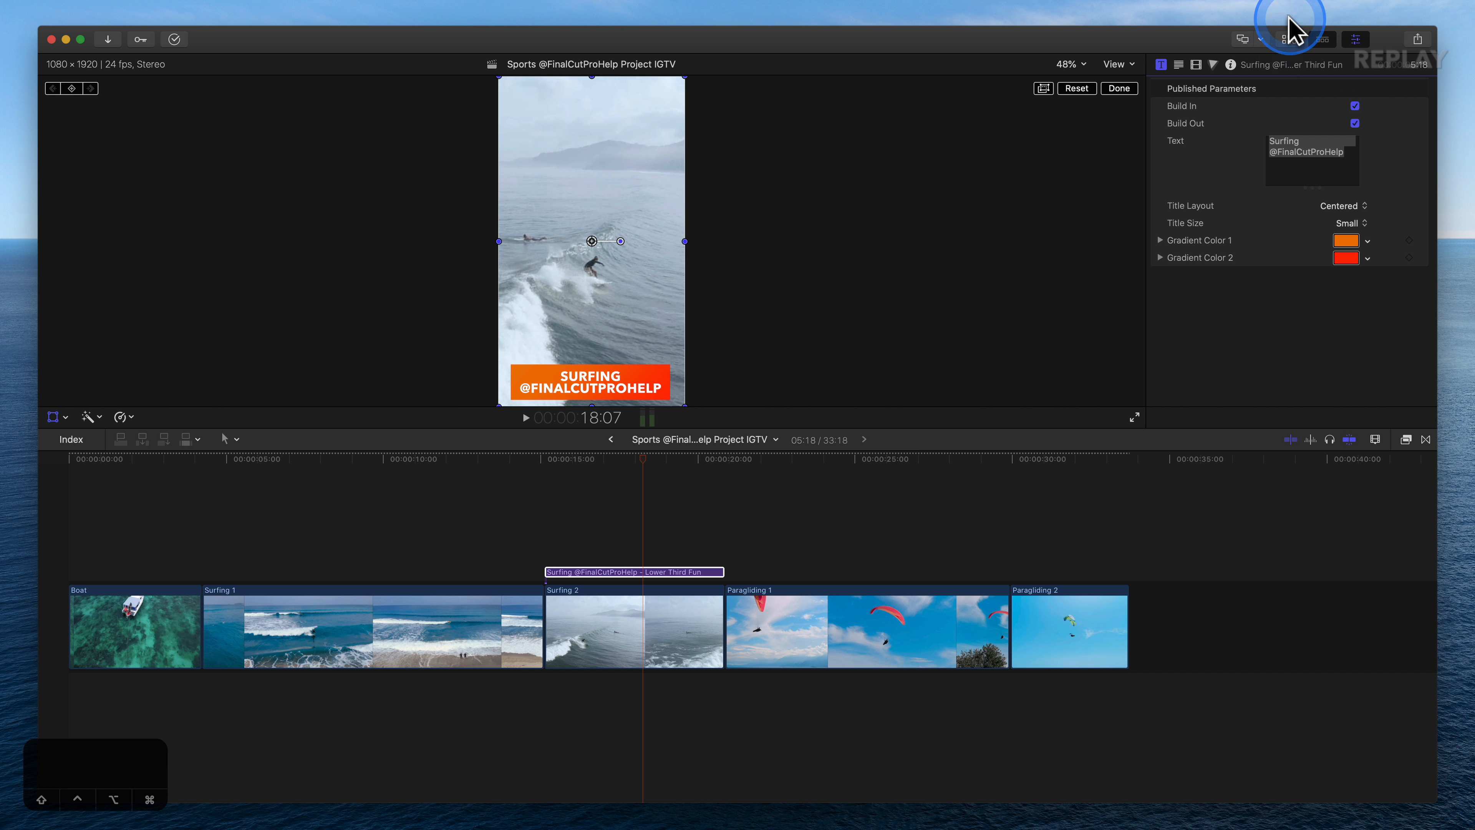
Step: Look at the Social titles and the option to open a copy of Lower Third Basic in Motion, and hide the browser
left_click(1289, 39)
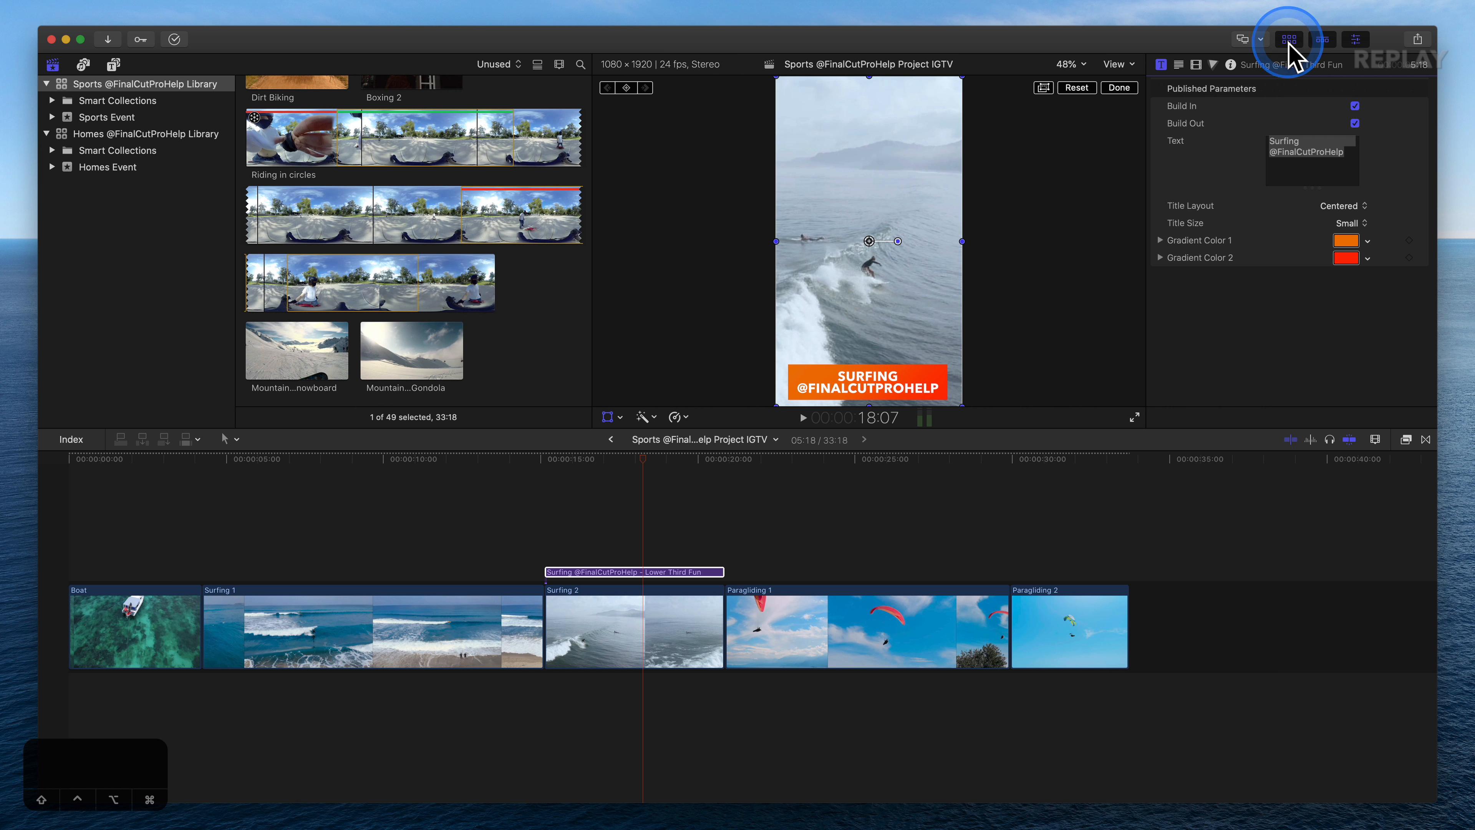
left_click(113, 64)
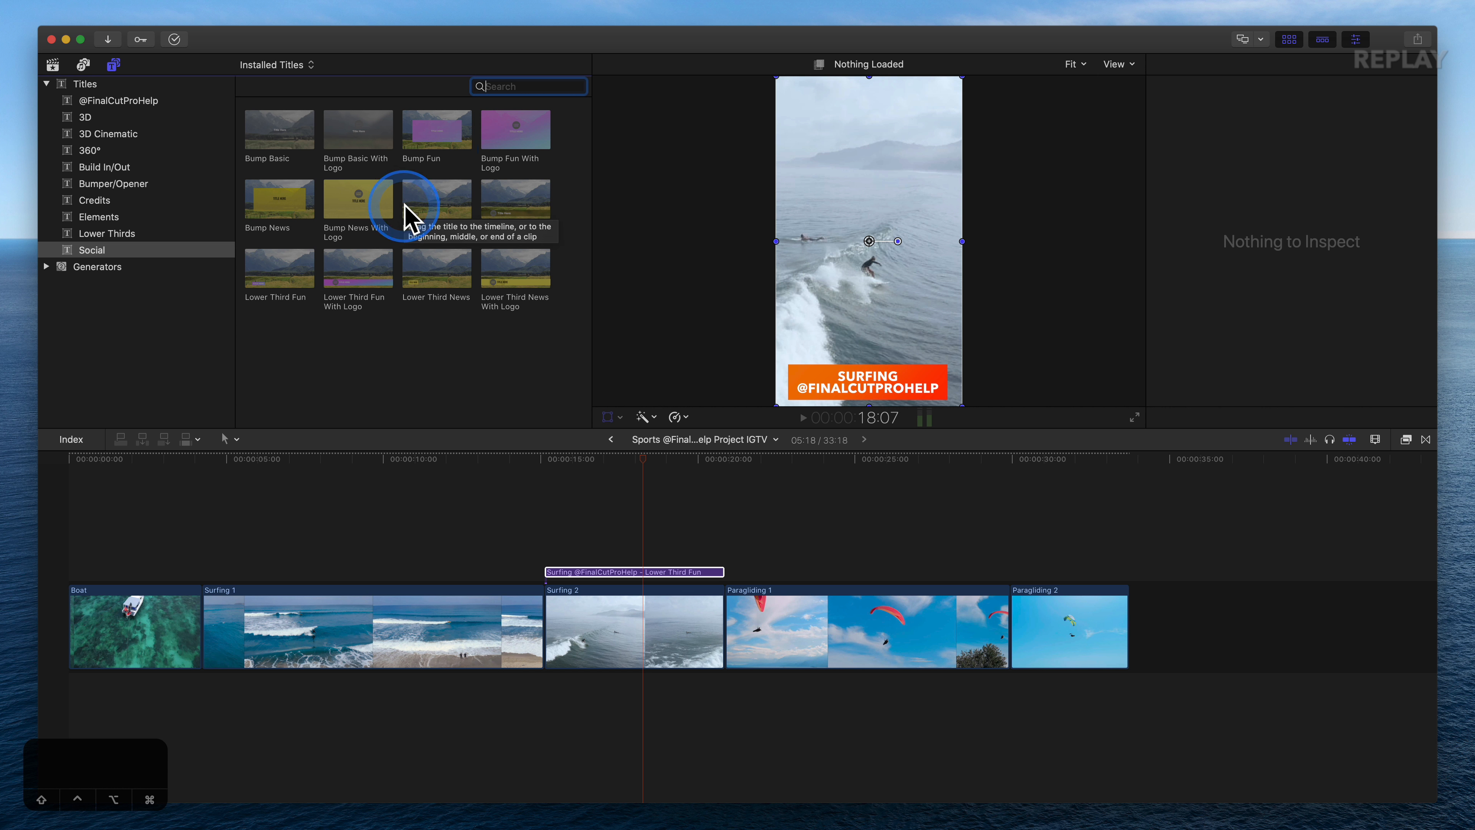
left_click(436, 201)
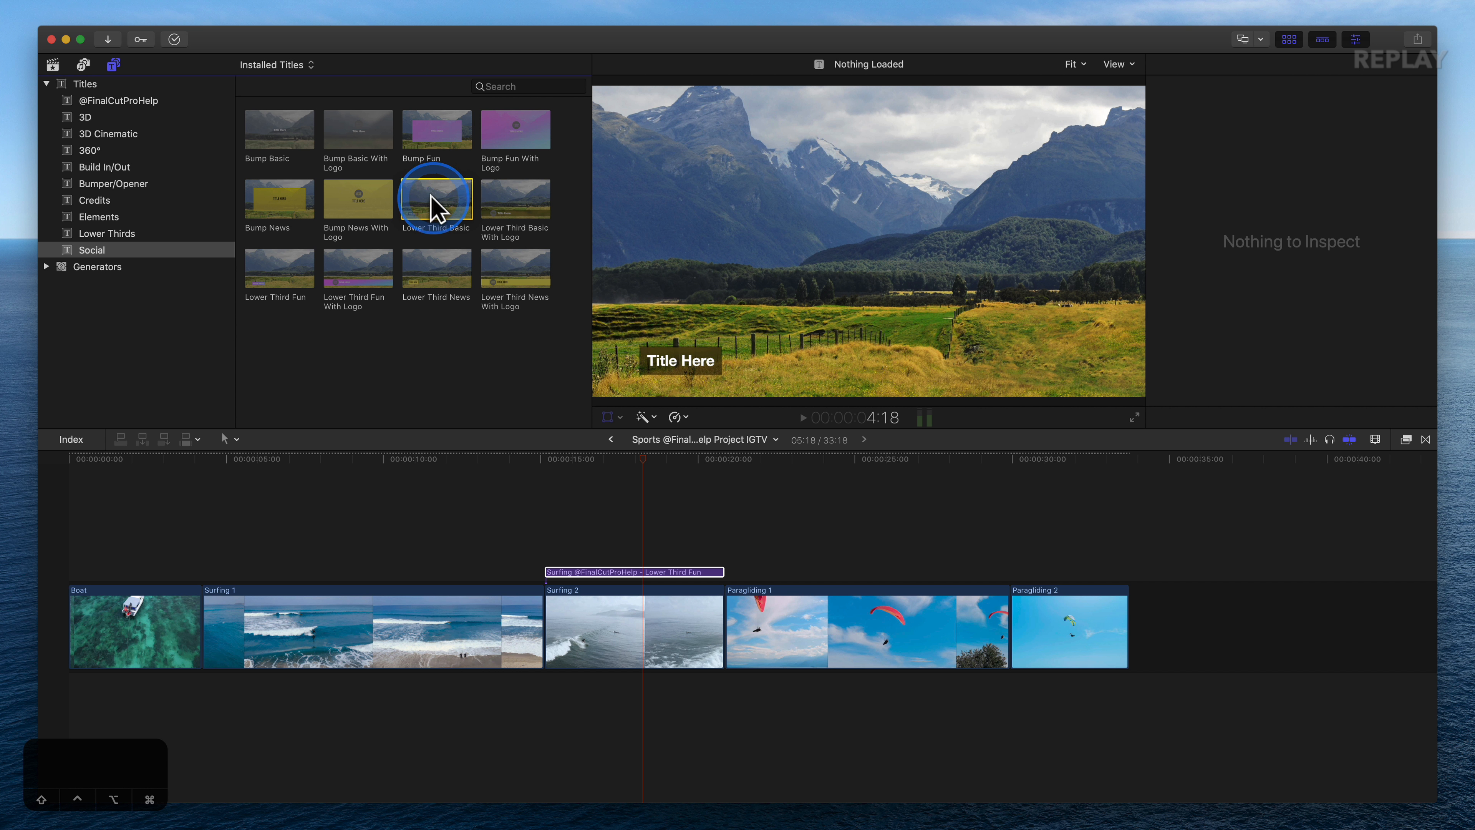
right_click(432, 198)
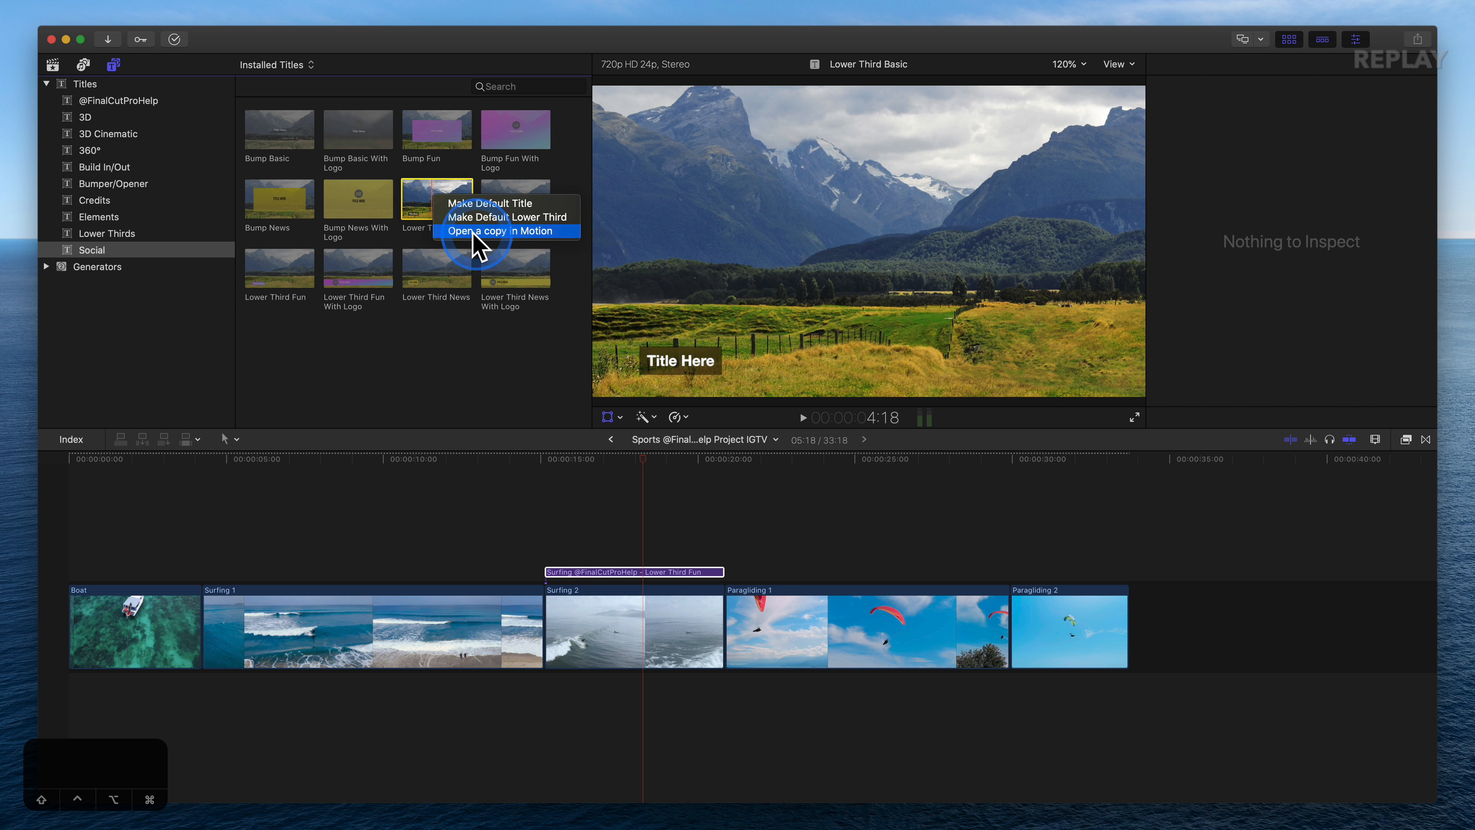
left_click(512, 232)
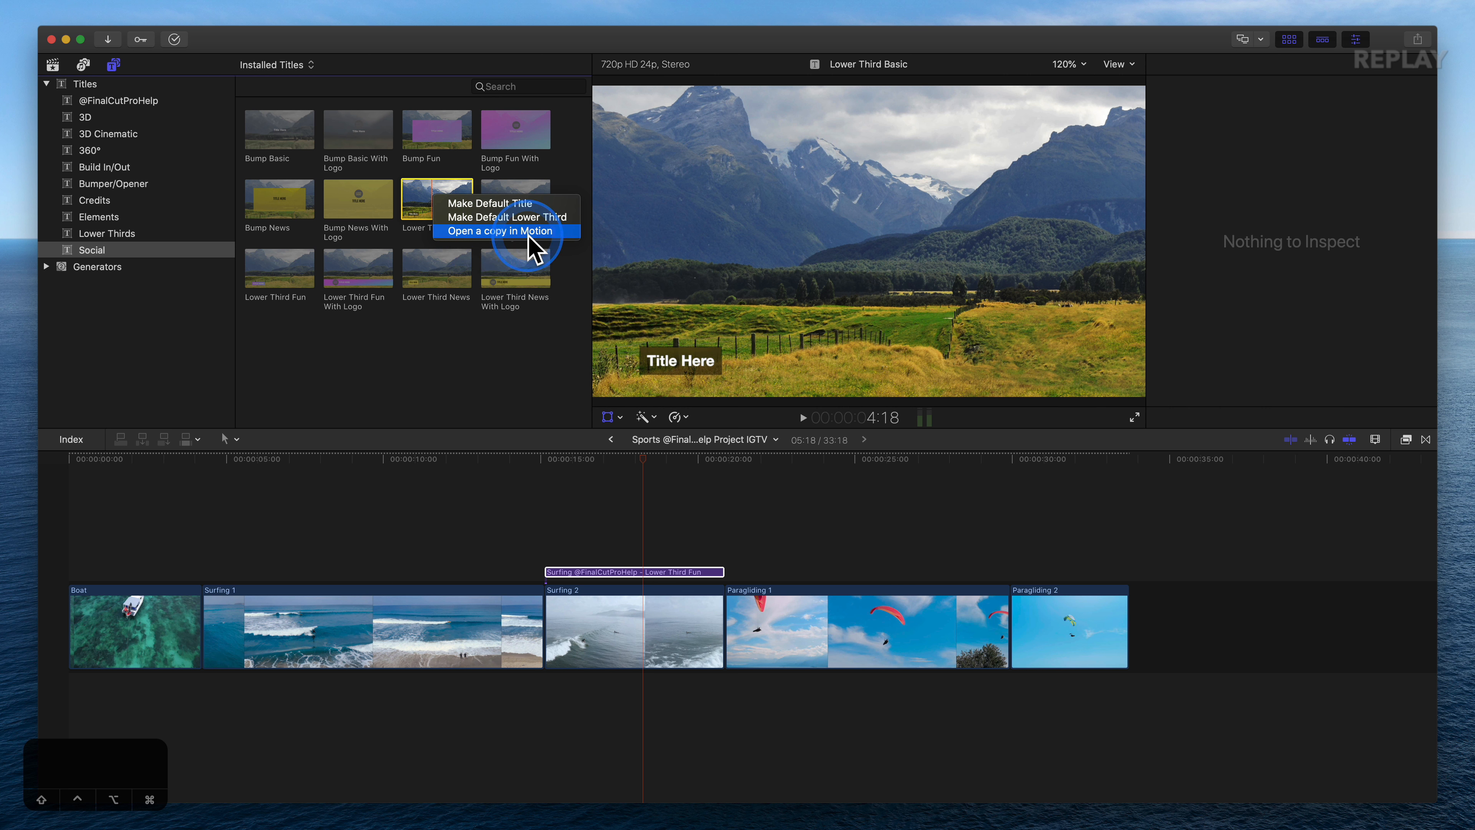
left_click(413, 211)
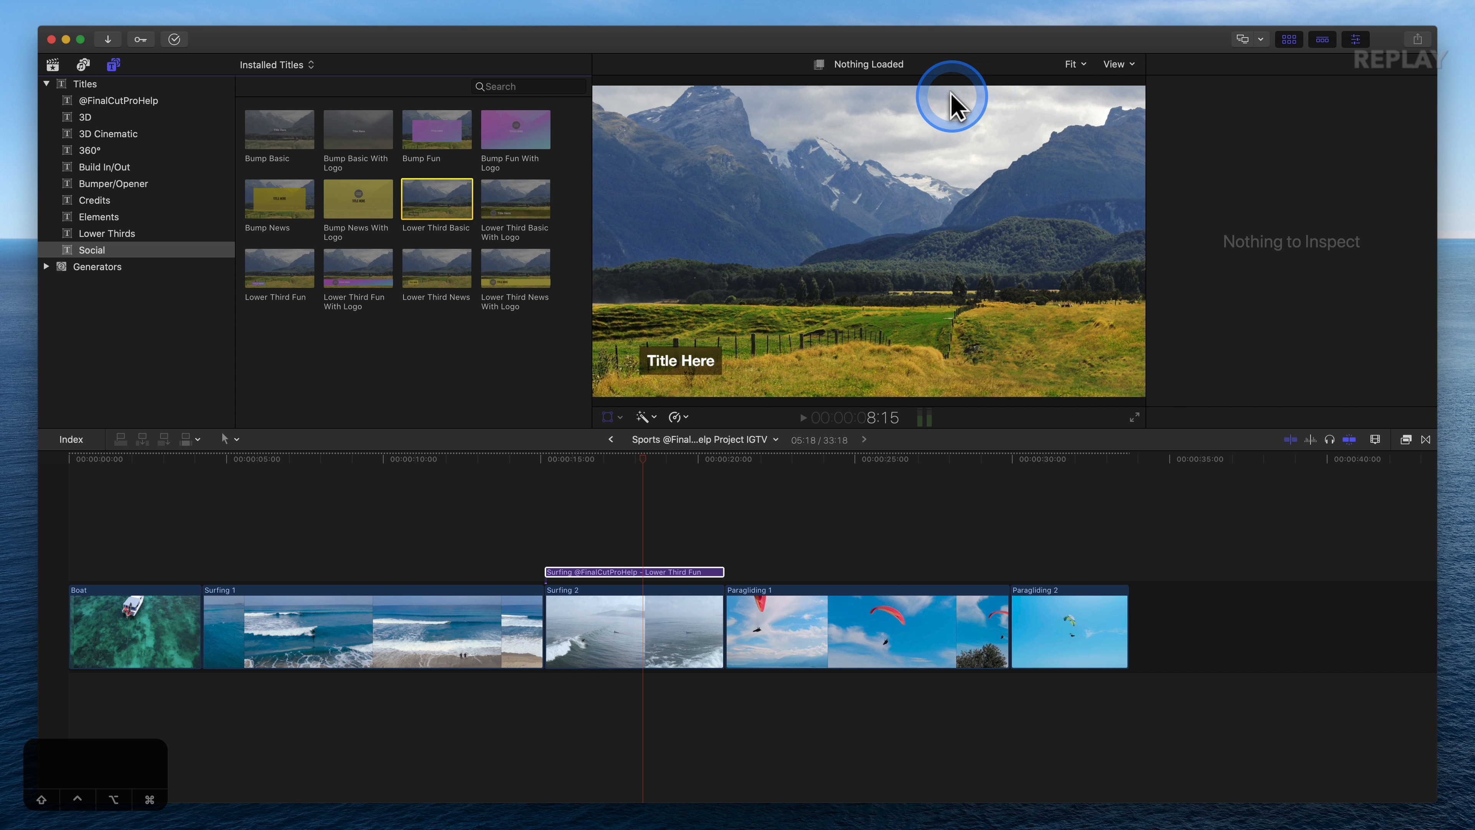
left_click(642, 458)
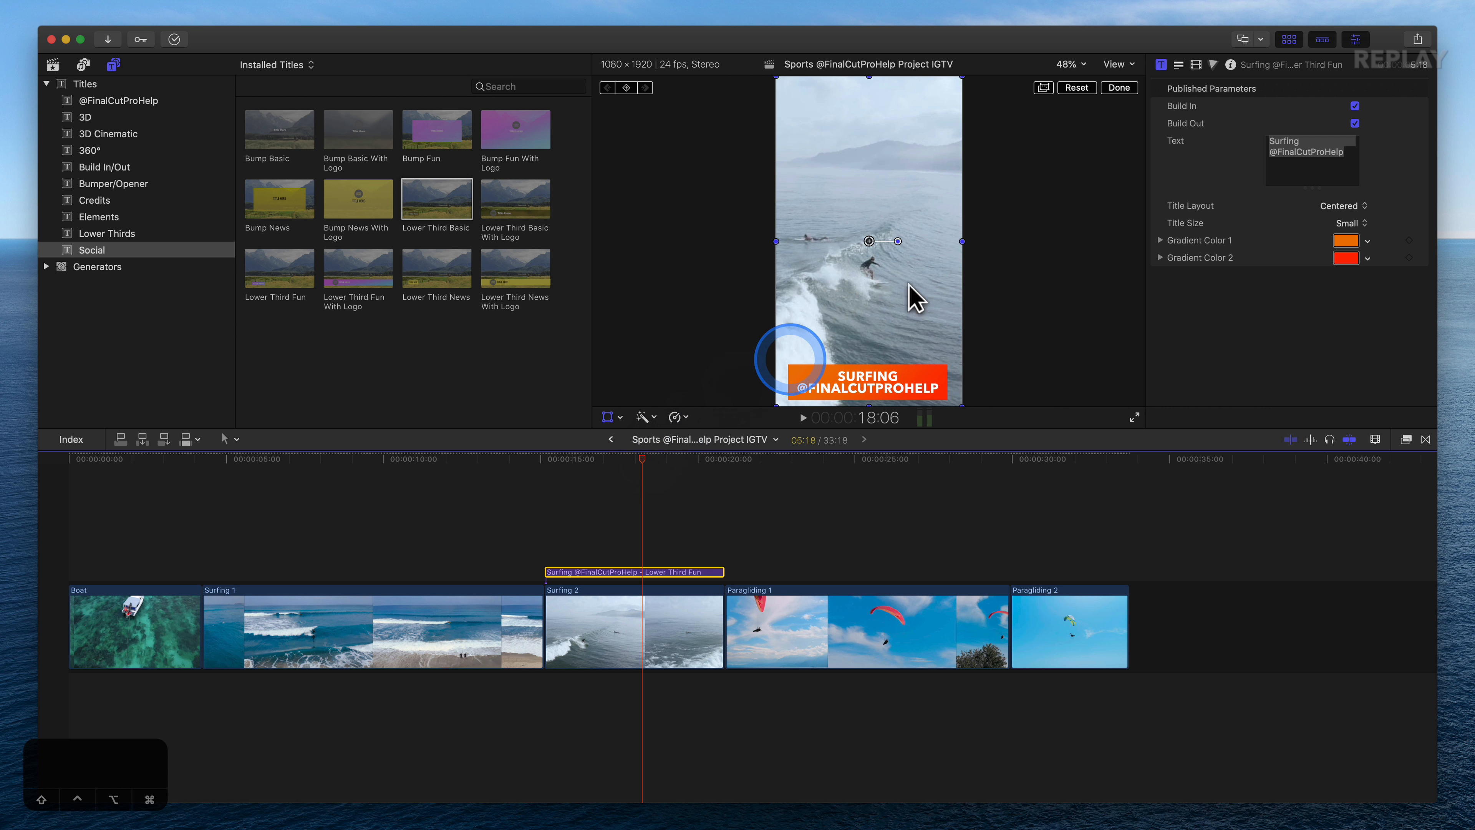
left_click(1290, 41)
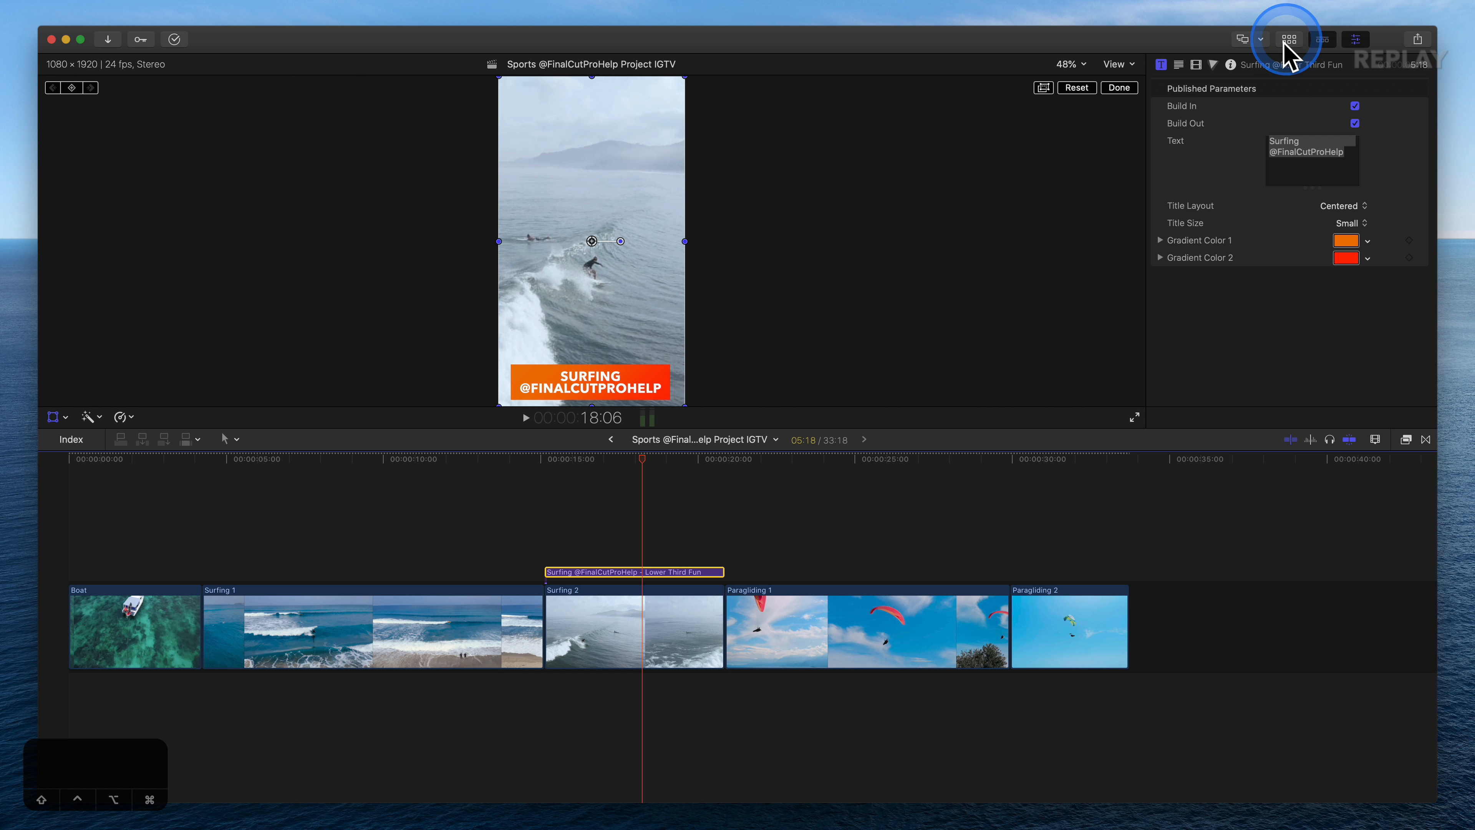
Step: Add a transform keyframe to Paragliding 1 at 24:17 and shift the image right at 28:04 to keep the paraglider framed
left_click_drag(604, 471, 846, 501)
left_click(833, 616)
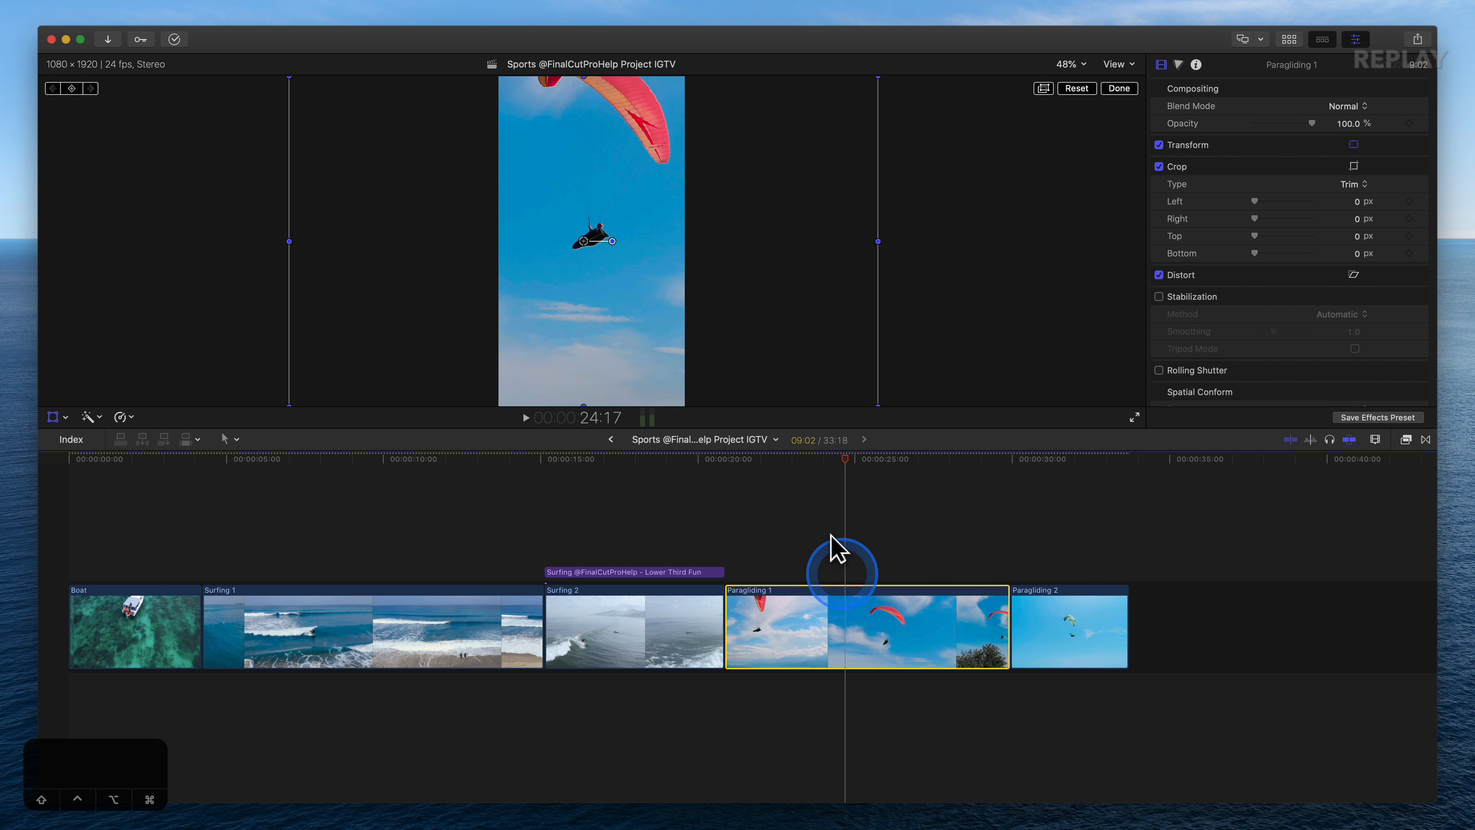
left_click(72, 88)
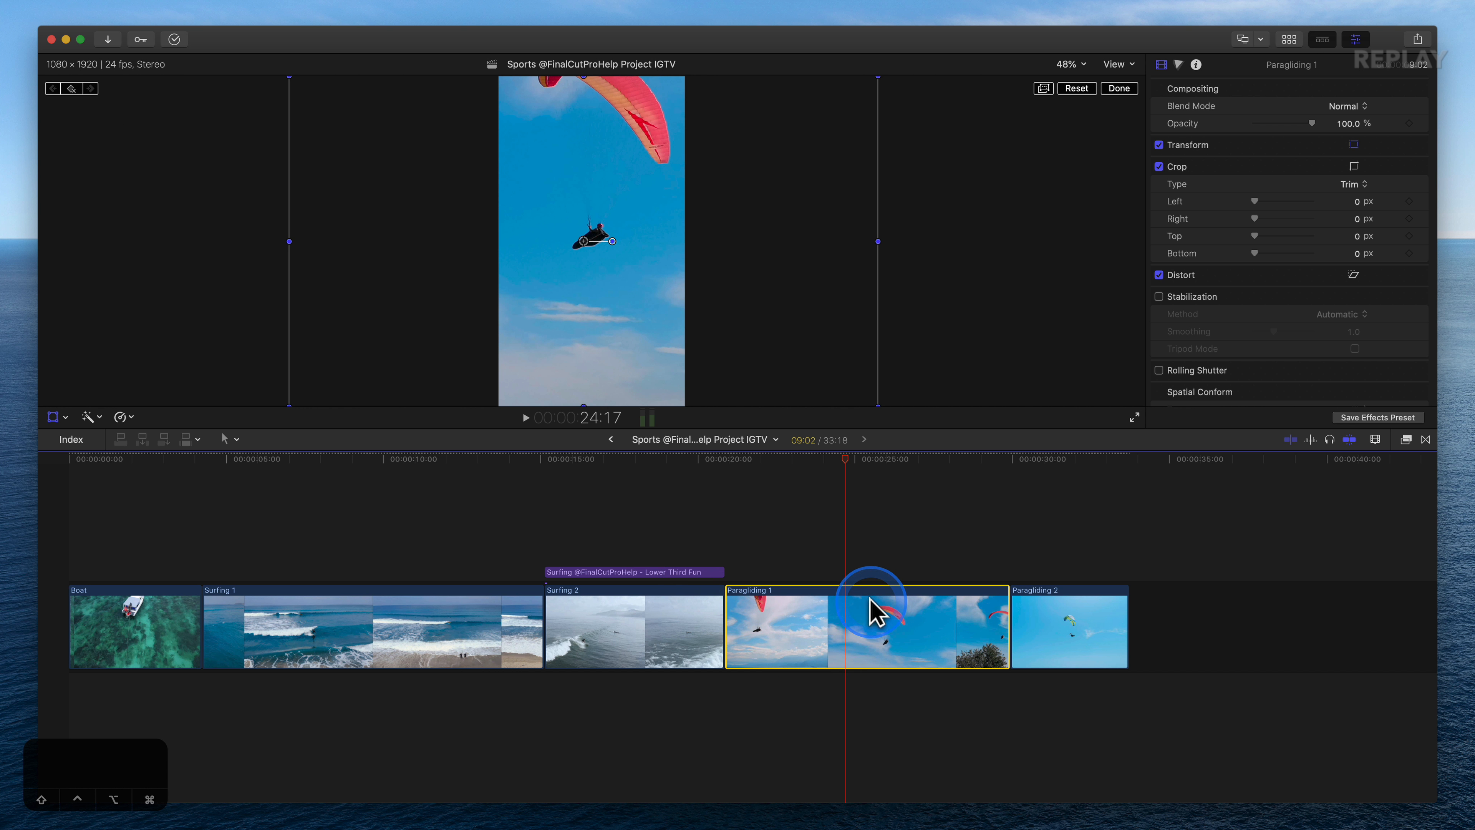
left_click_drag(843, 461, 955, 478)
left_click_drag(609, 353, 675, 345)
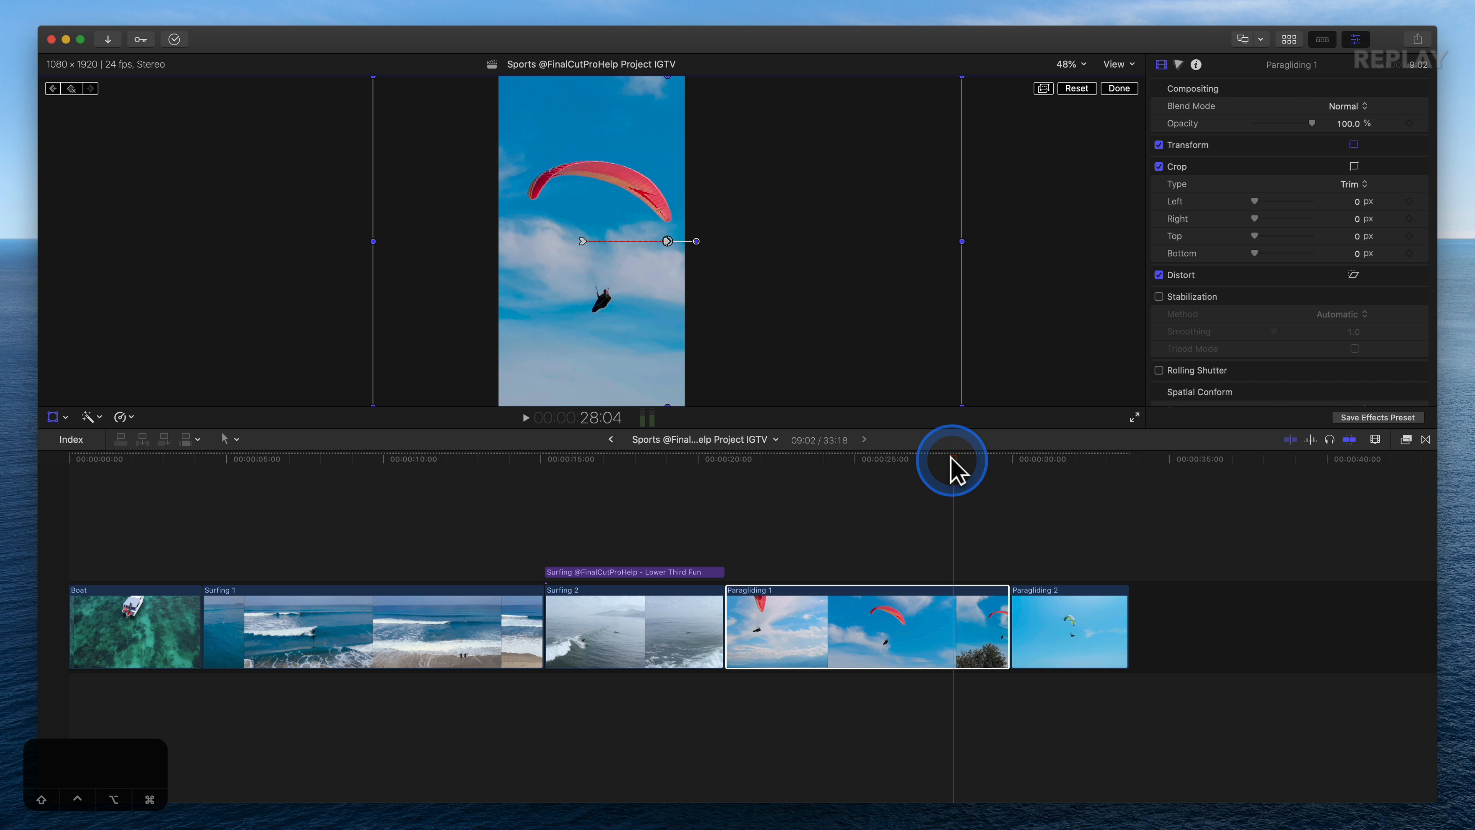
Step: Try shifting the Paragliding 1 image down at 22:18 to show more of the wing, and undo the shift
left_click_drag(951, 459, 781, 479)
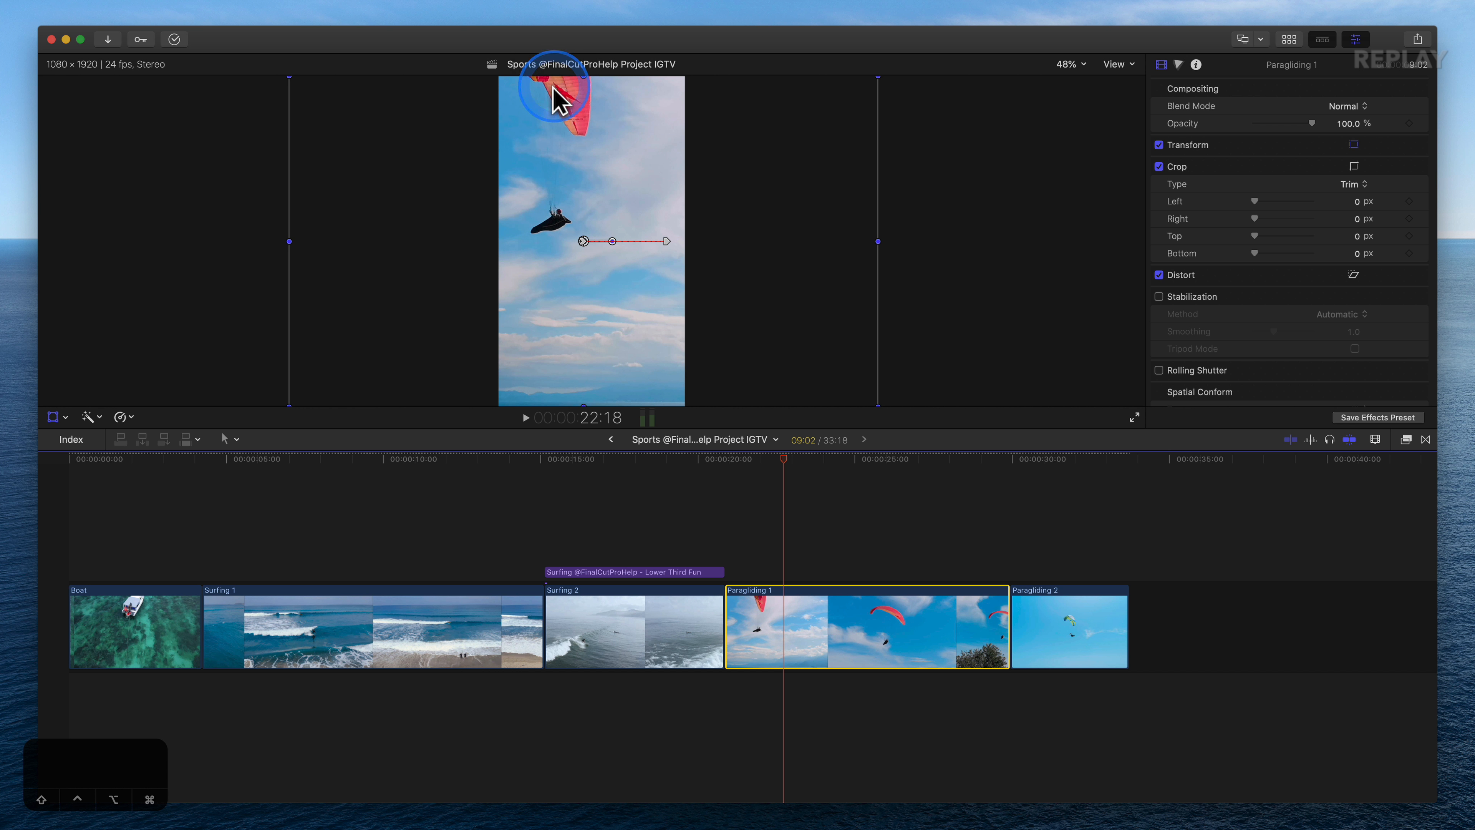
left_click_drag(588, 136, 582, 204)
key("super+z")
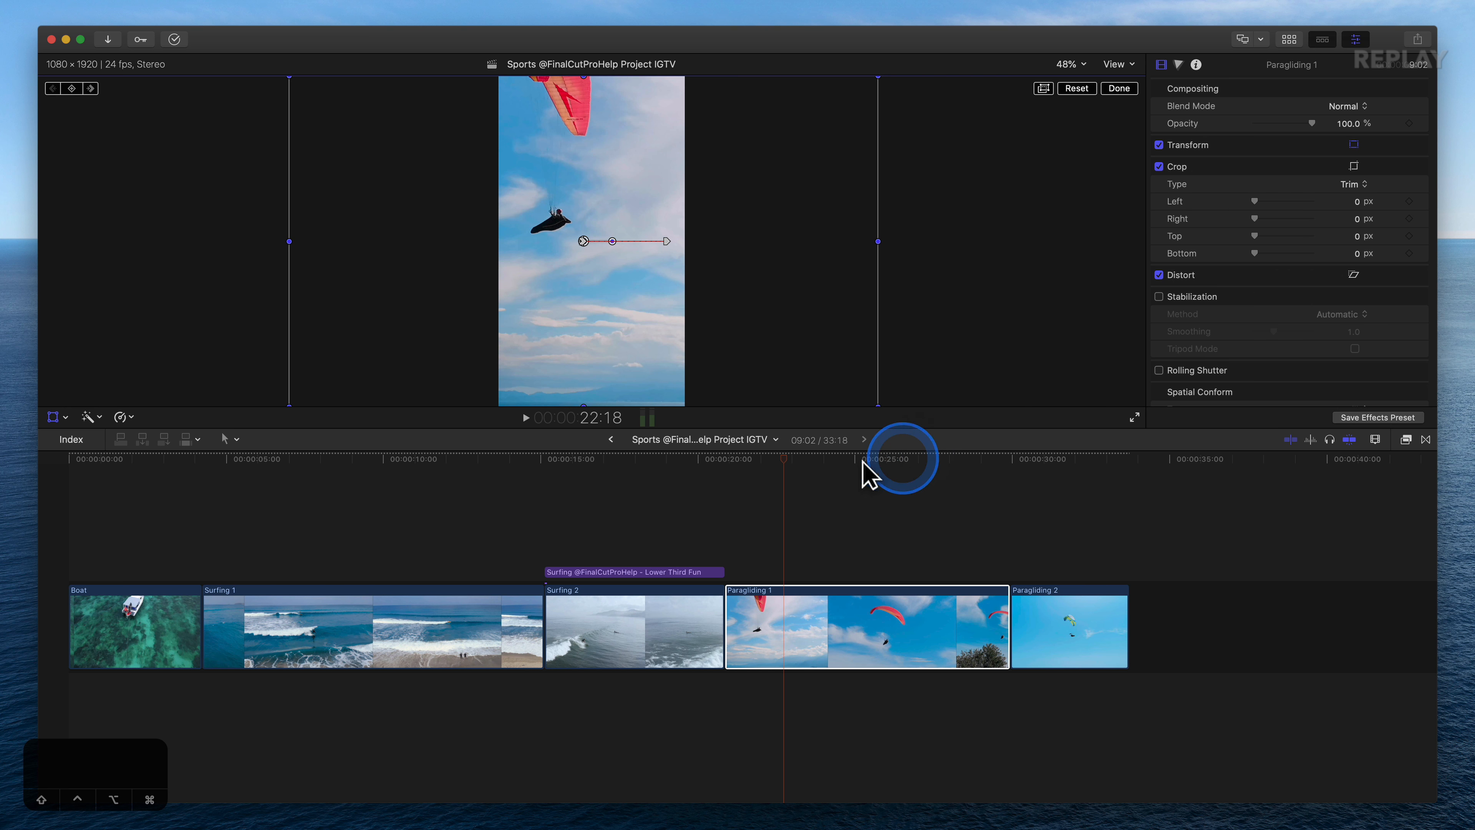
Step: Scrub through the rest of Paragliding 1 and into Paragliding 2 to check the vertical framing
left_click_drag(863, 474, 944, 476)
left_click_drag(979, 465, 1092, 485)
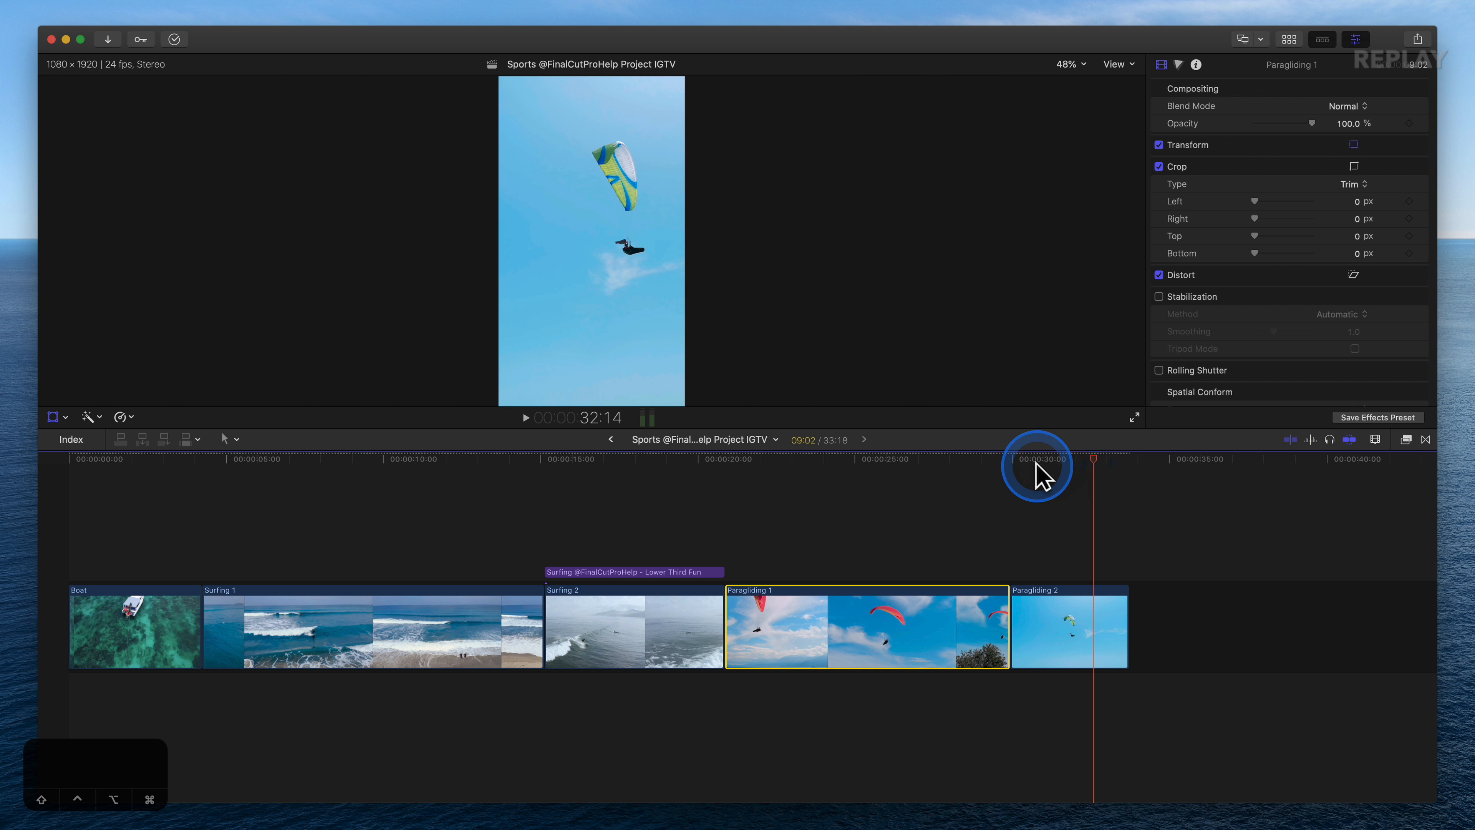
left_click(775, 440)
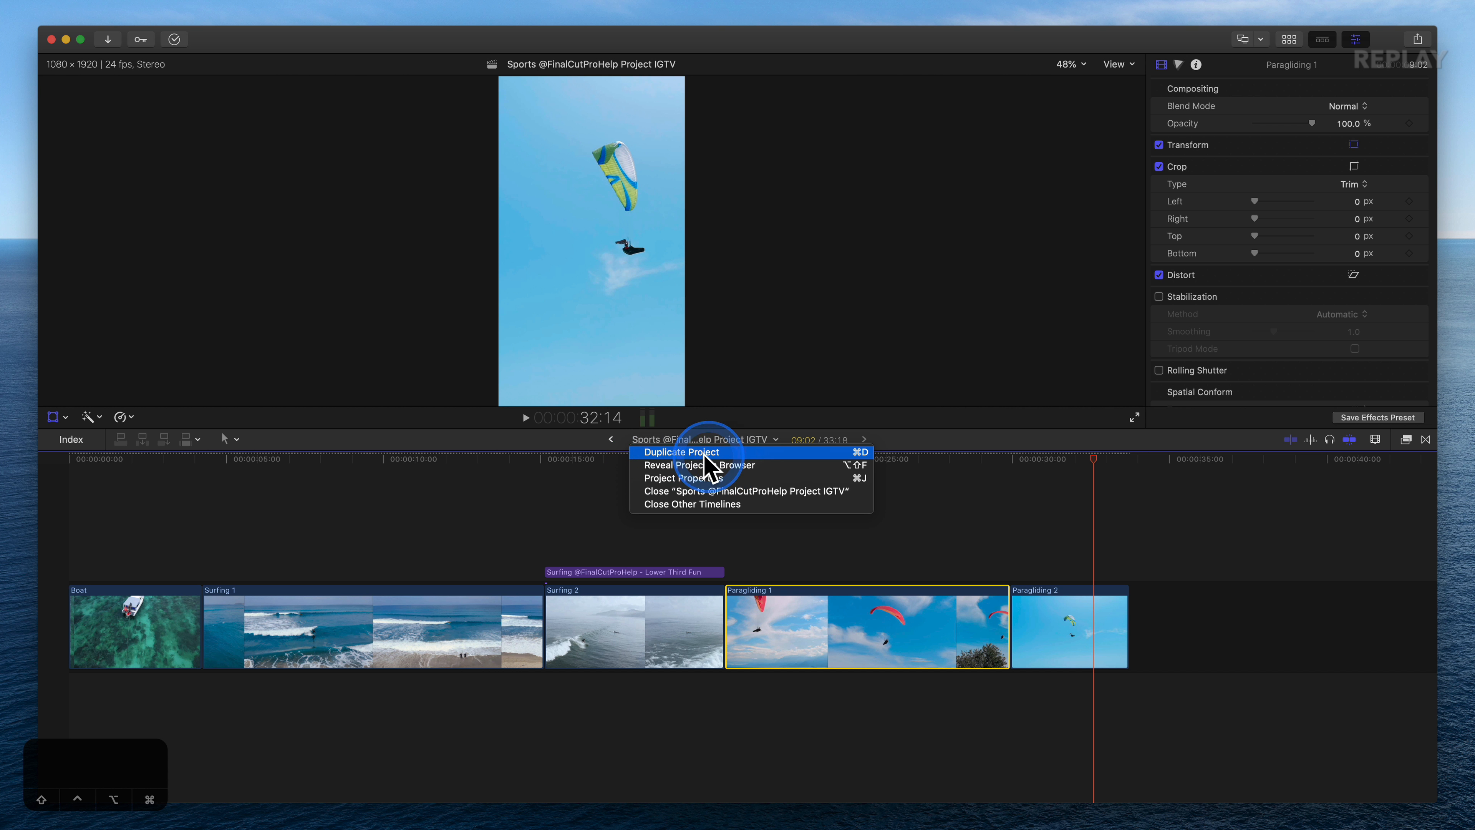
left_click(705, 463)
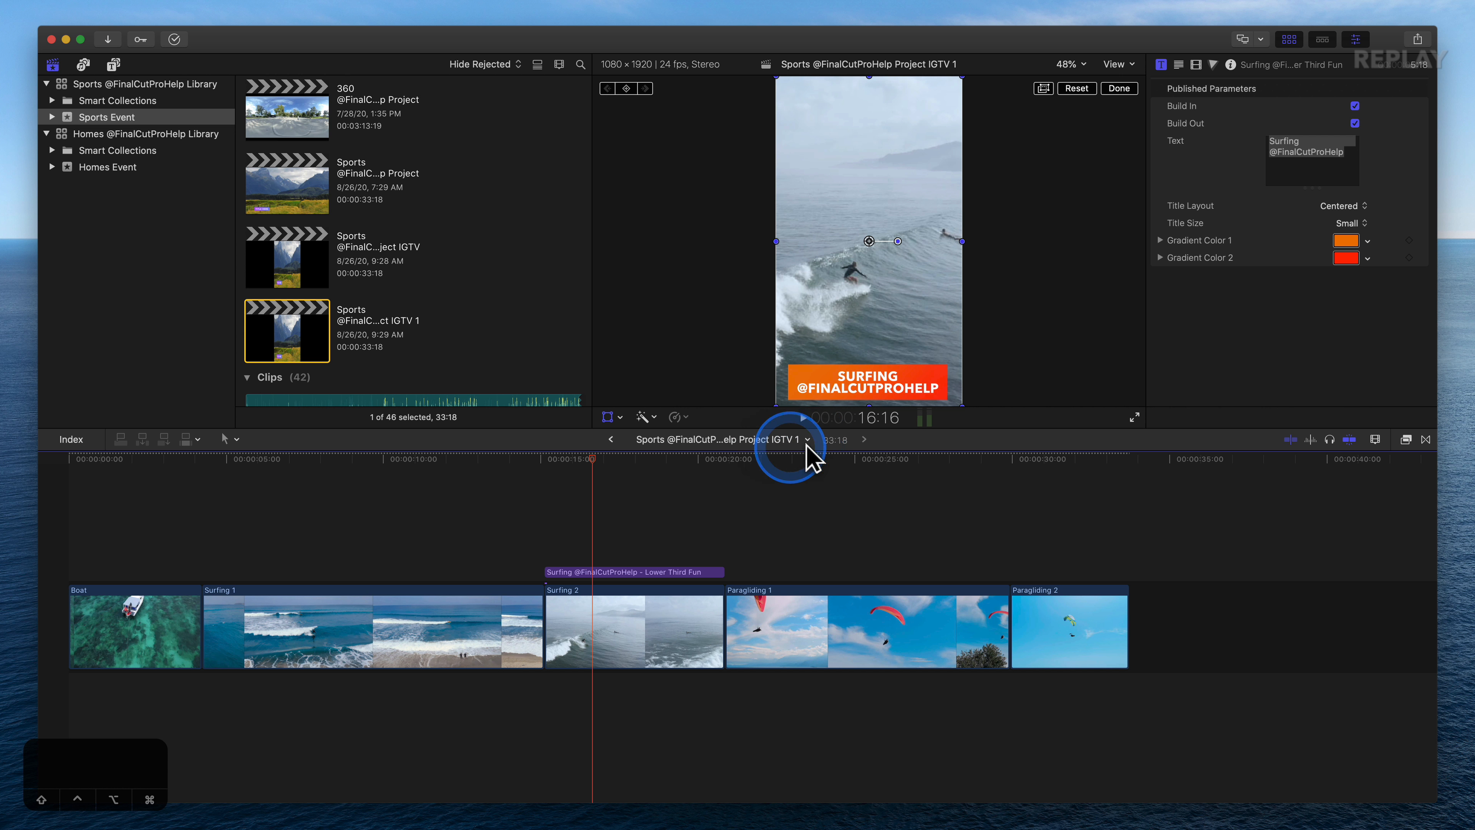
key("super+z")
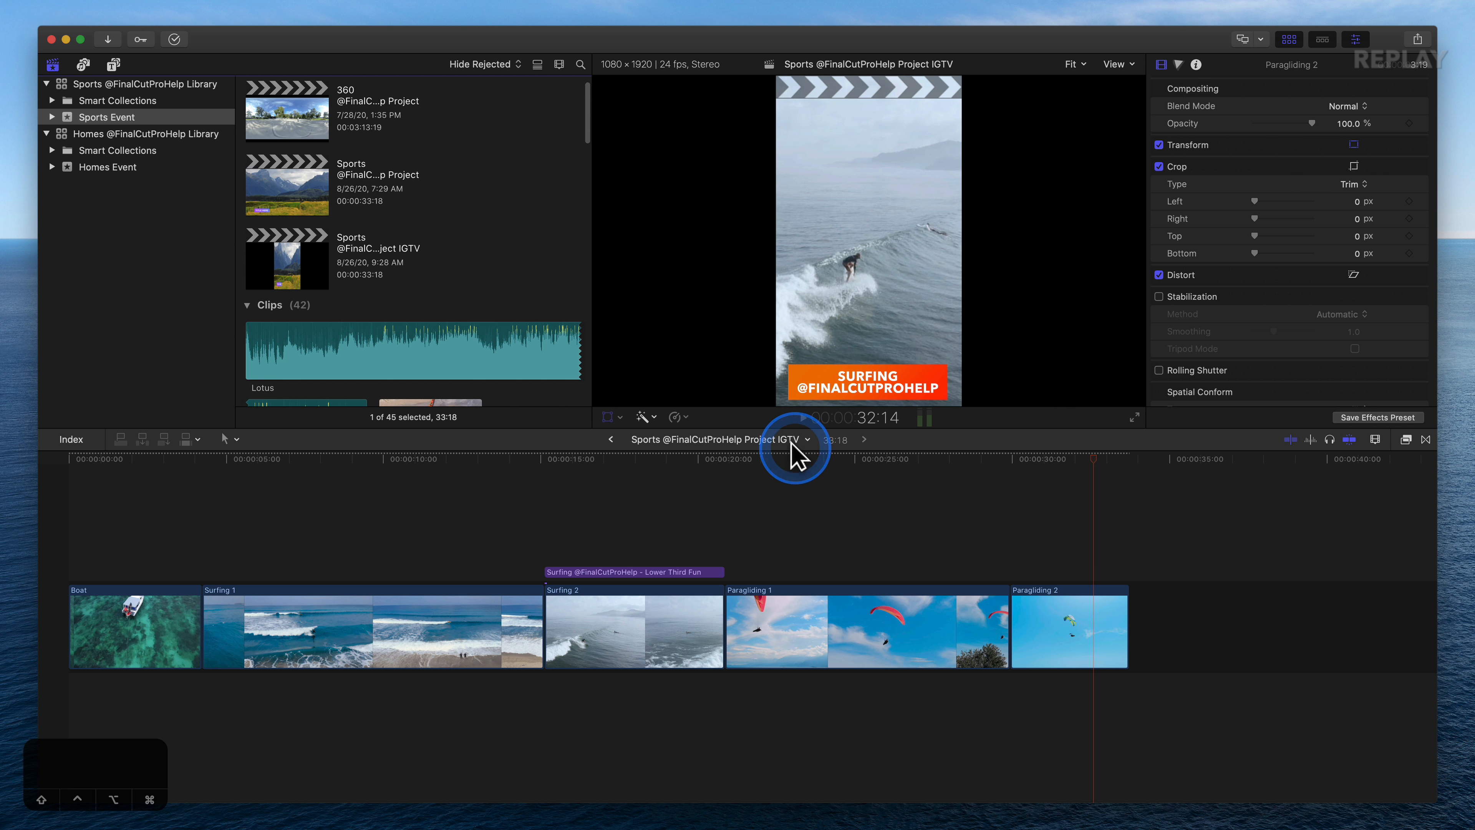
left_click(315, 262)
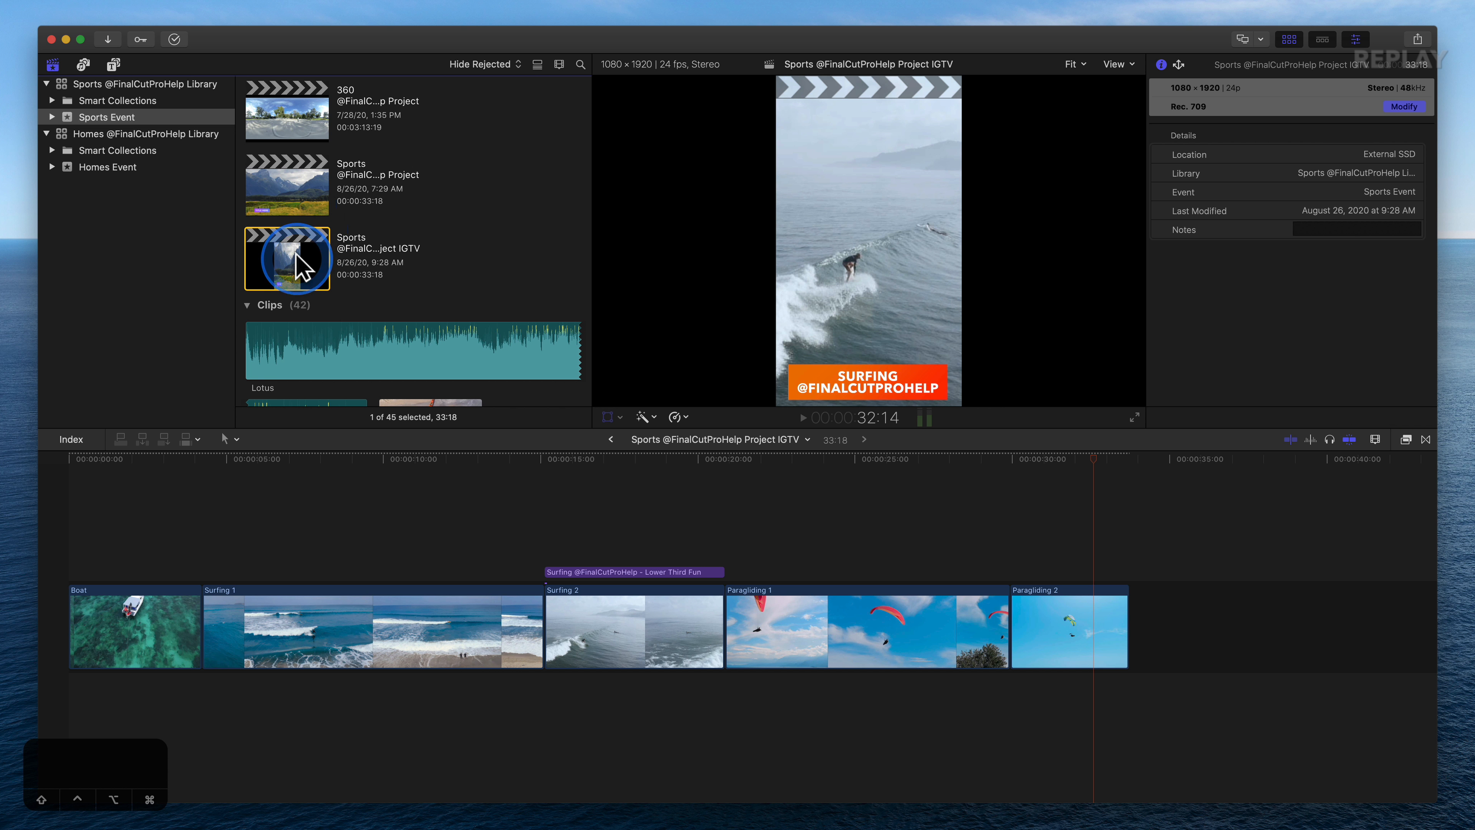
left_click(293, 192)
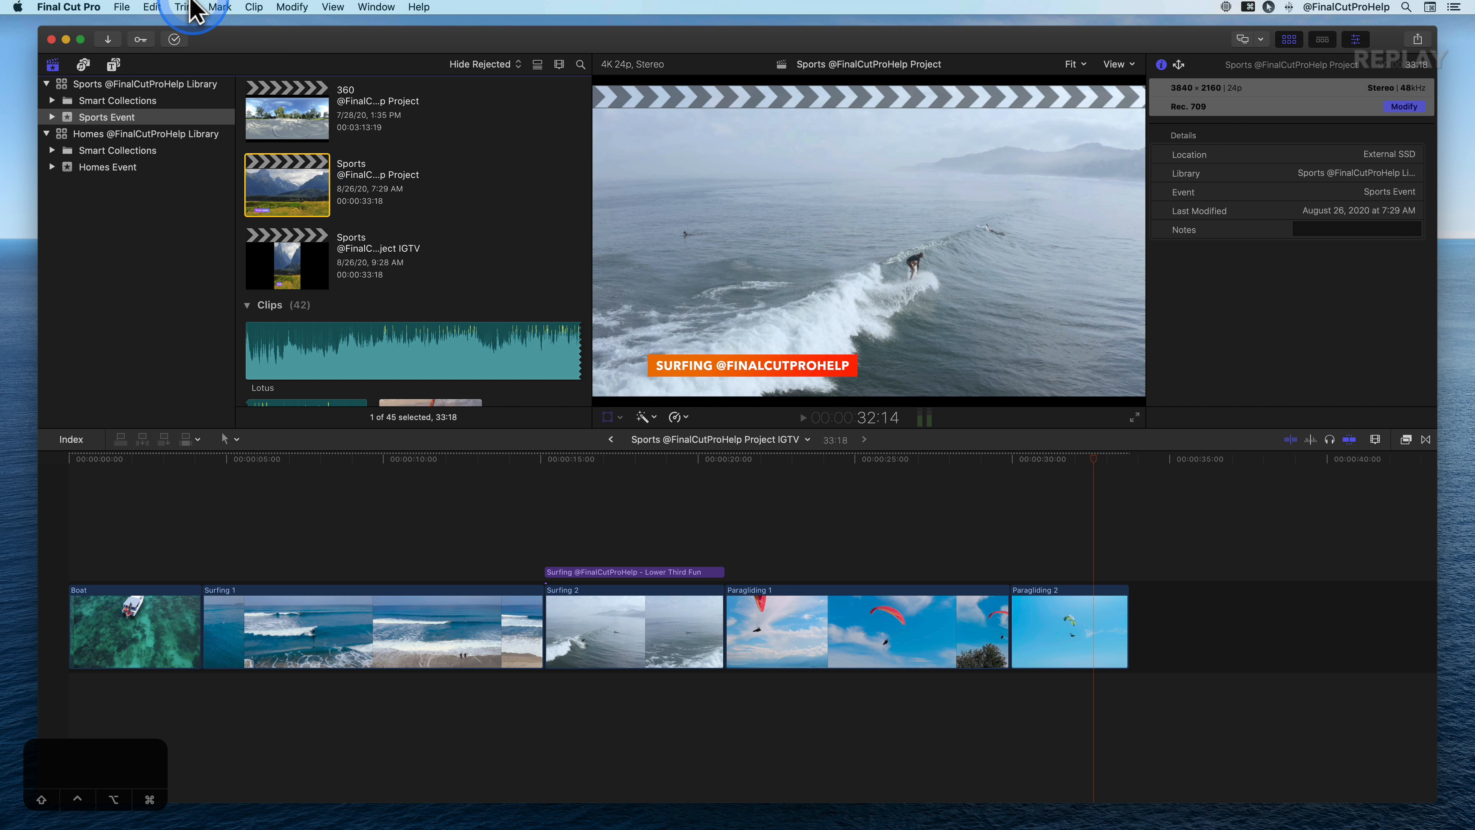
left_click(123, 7)
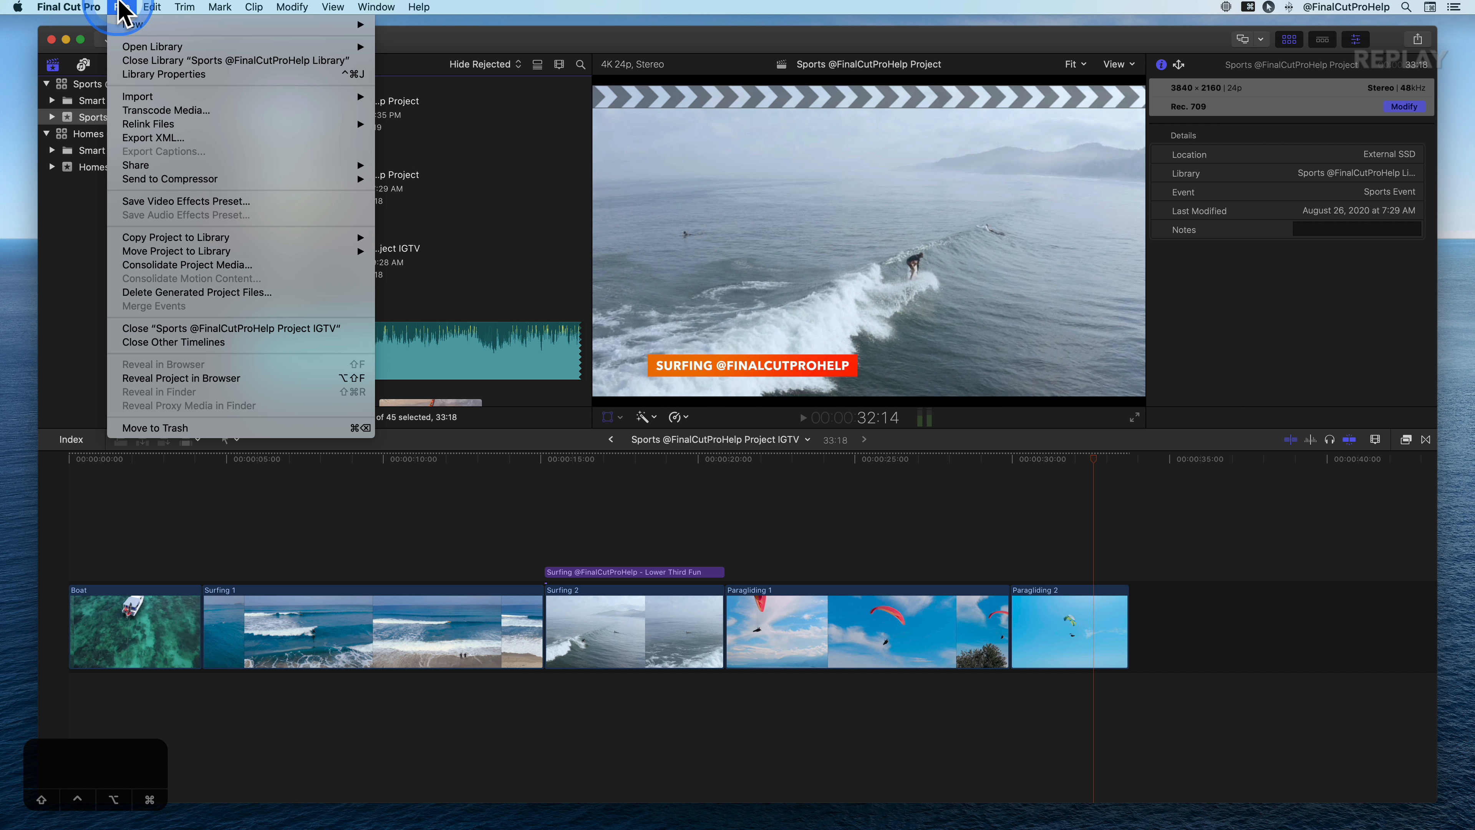
left_click(207, 253)
left_click(163, 7)
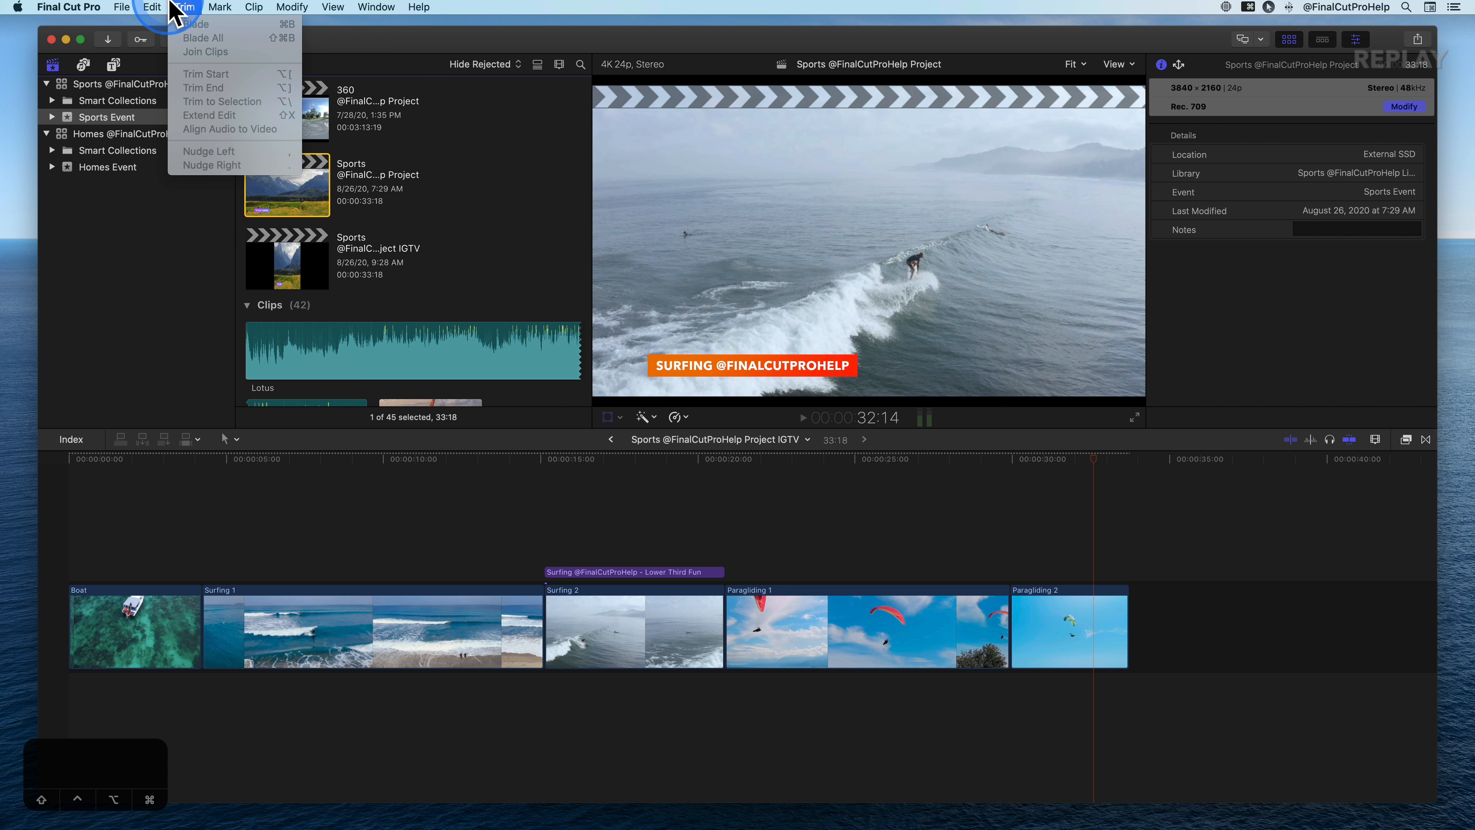
left_click(237, 285)
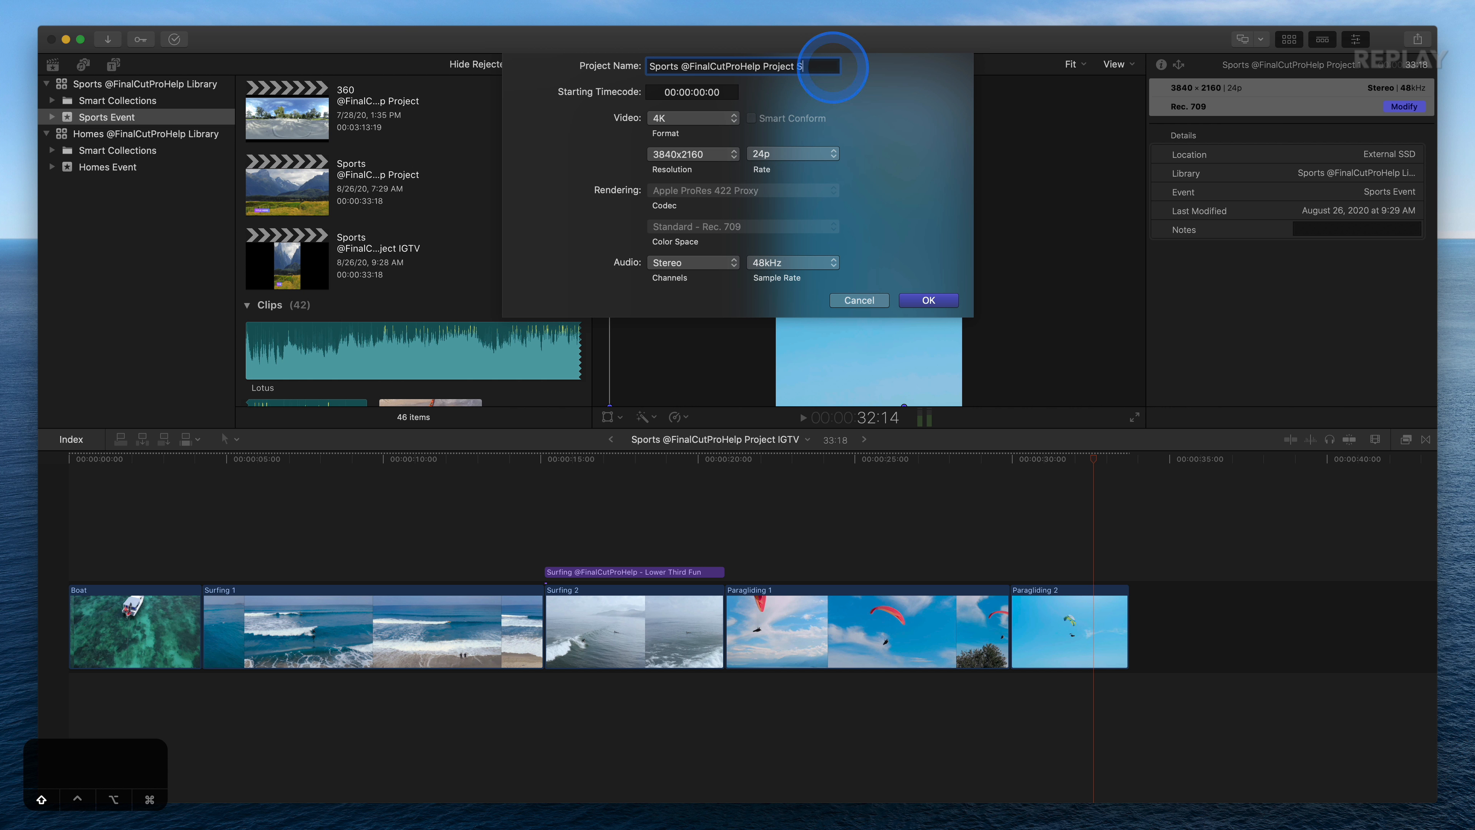
Step: Create the duplicate in Square video format with Smart Conform enabled and a 1080x1080 resolution
left_click(673, 119)
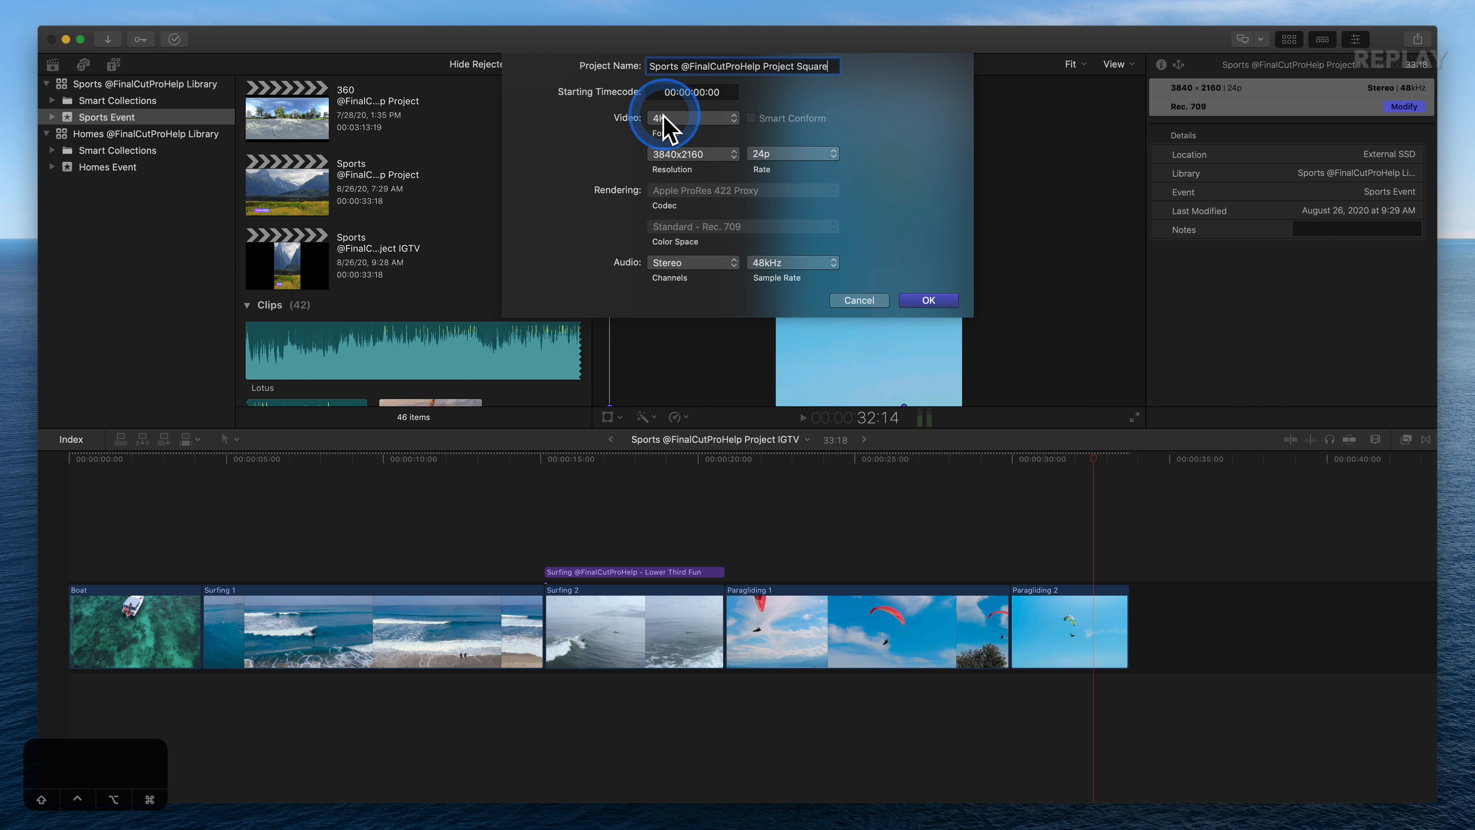
left_click(683, 175)
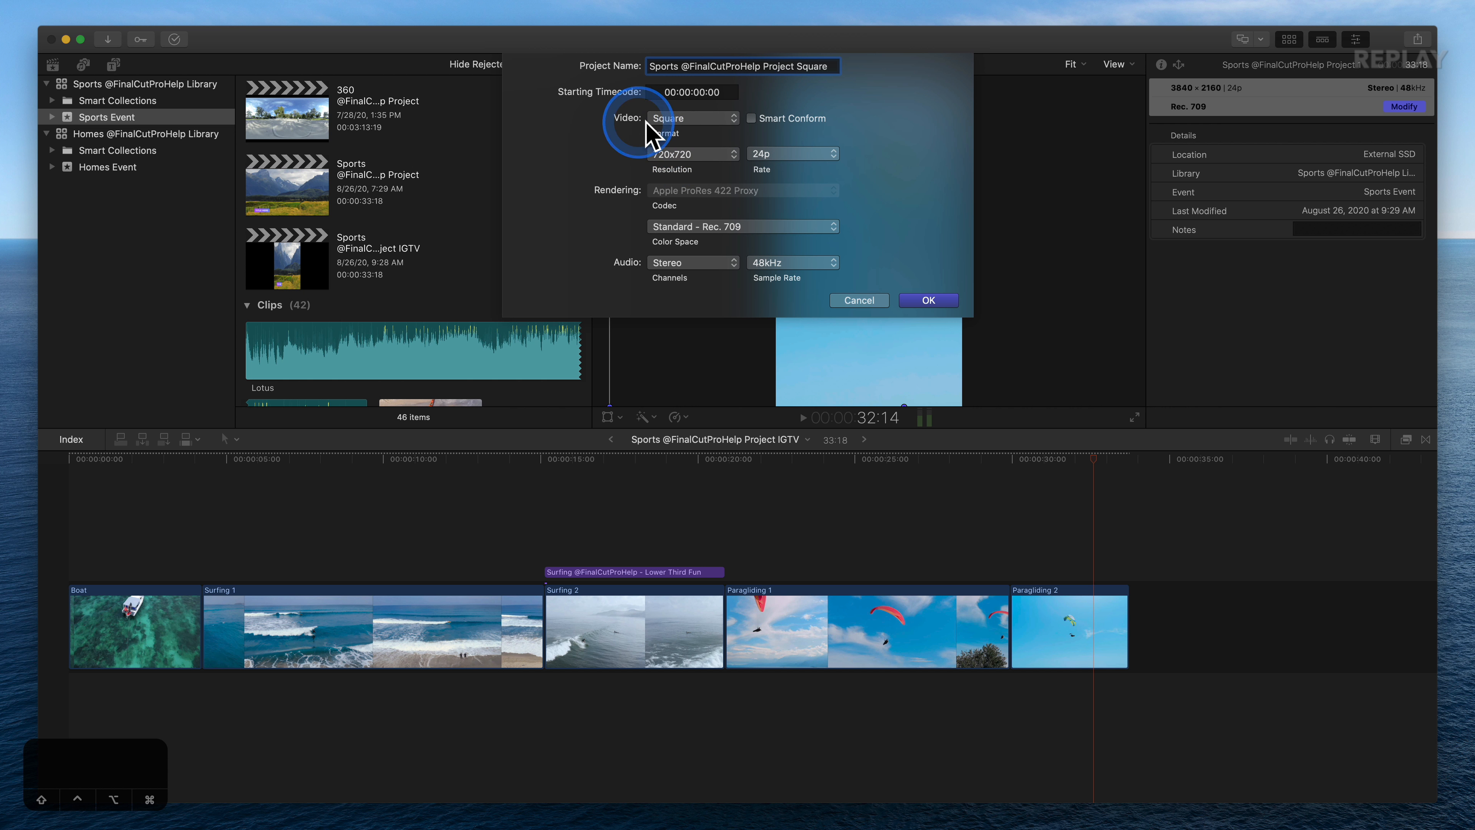
left_click(753, 119)
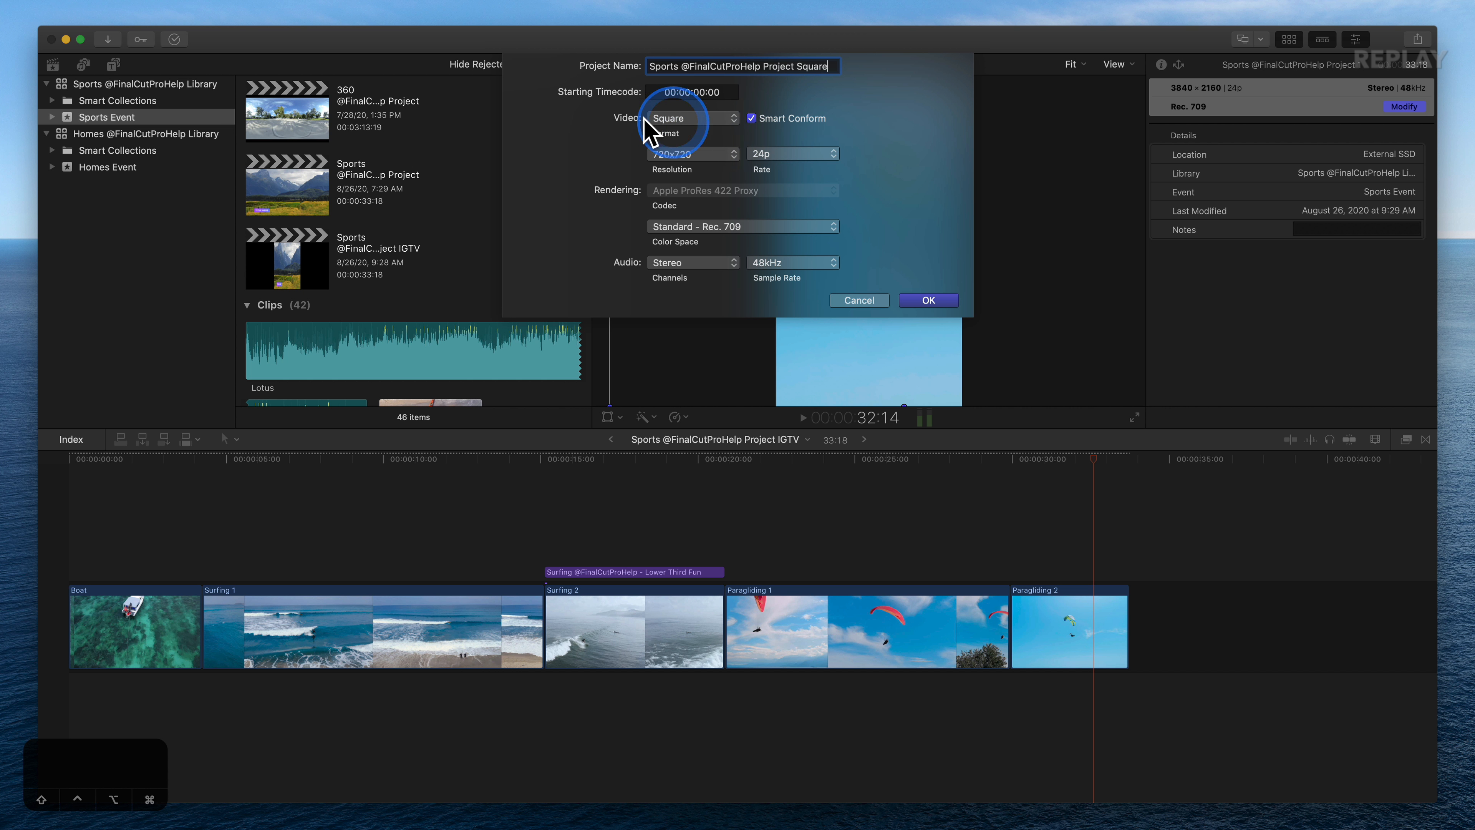
left_click(705, 153)
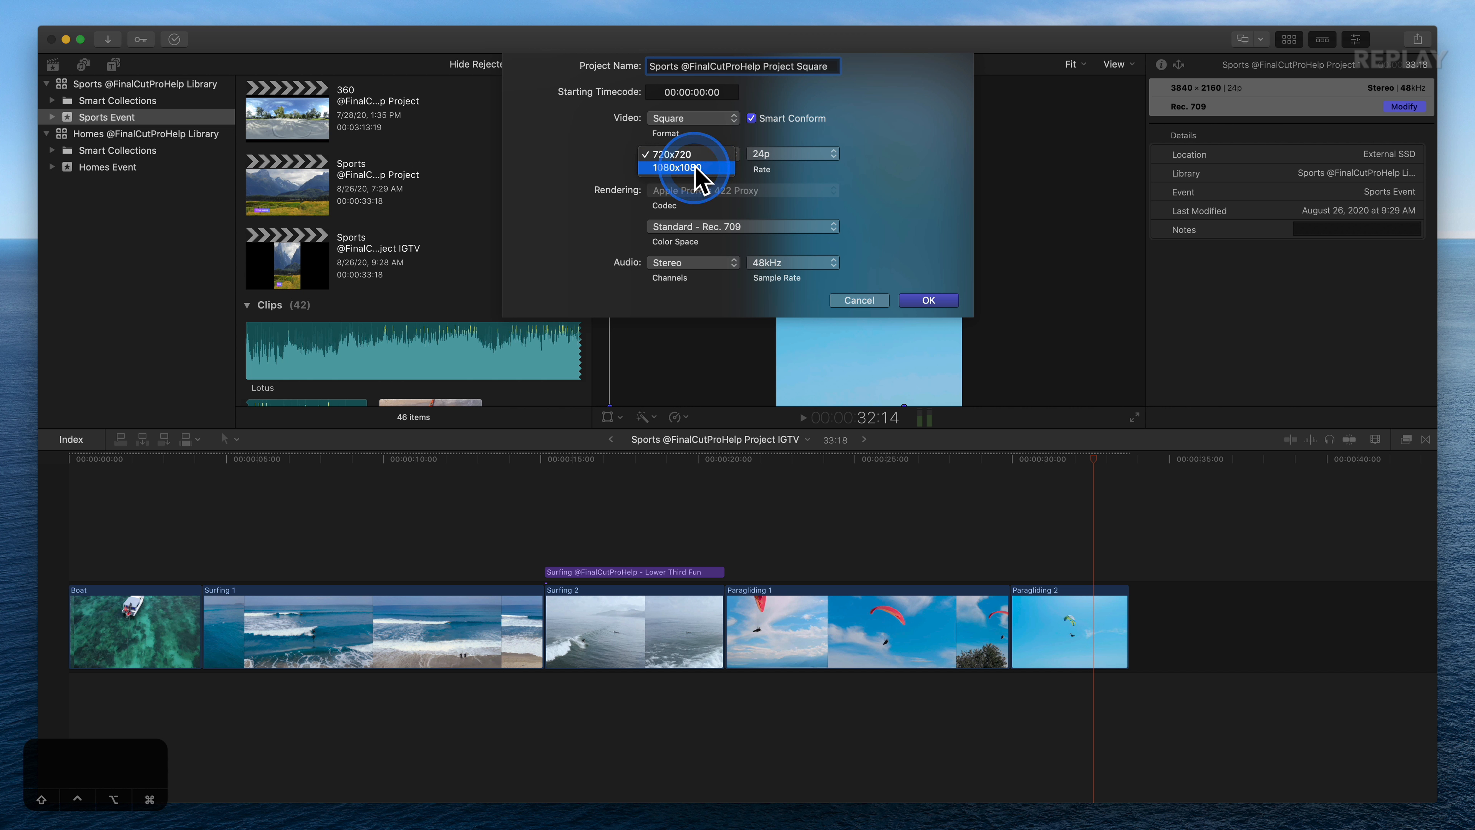
left_click(703, 168)
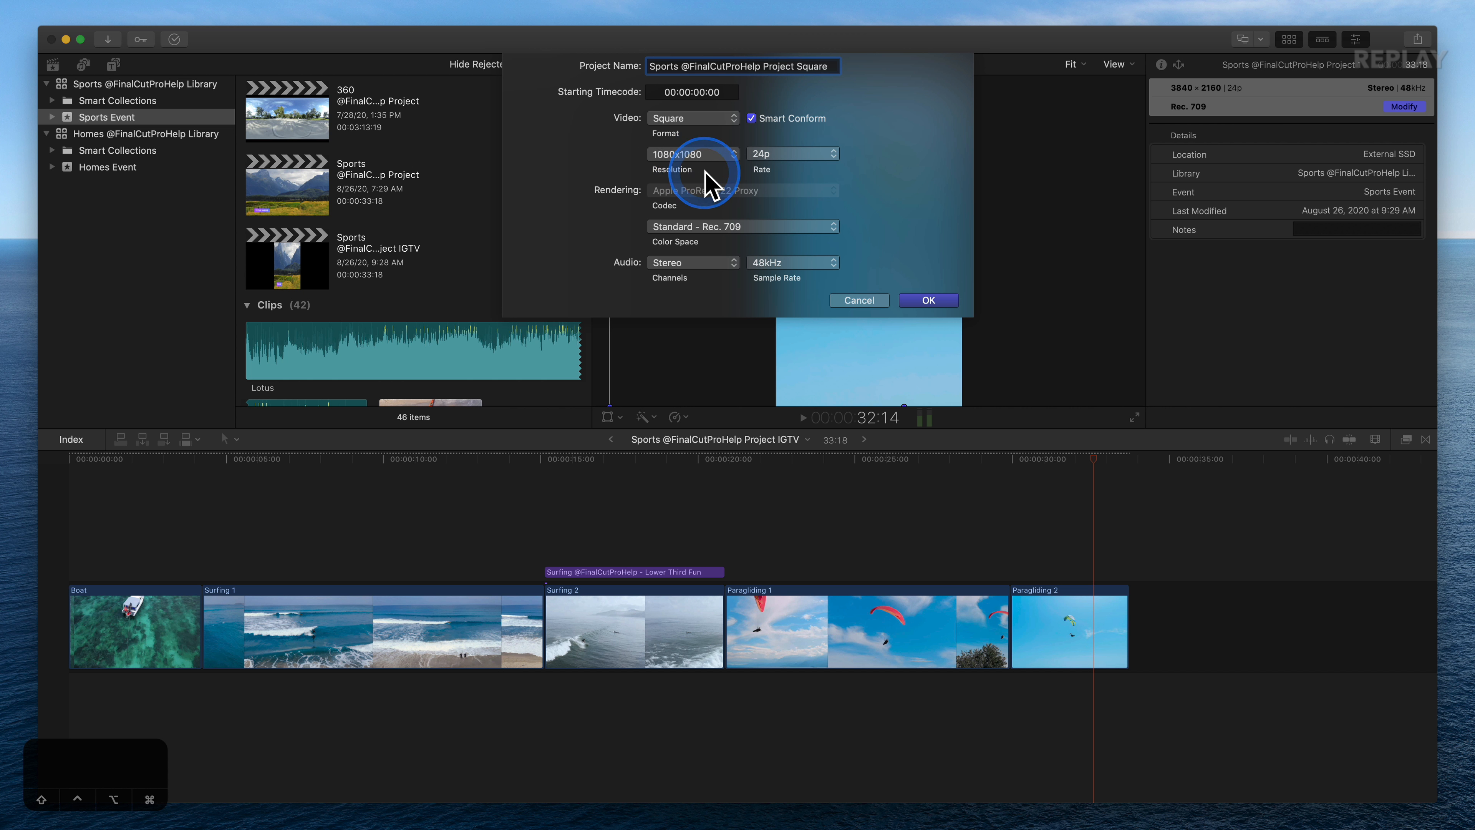
left_click(931, 301)
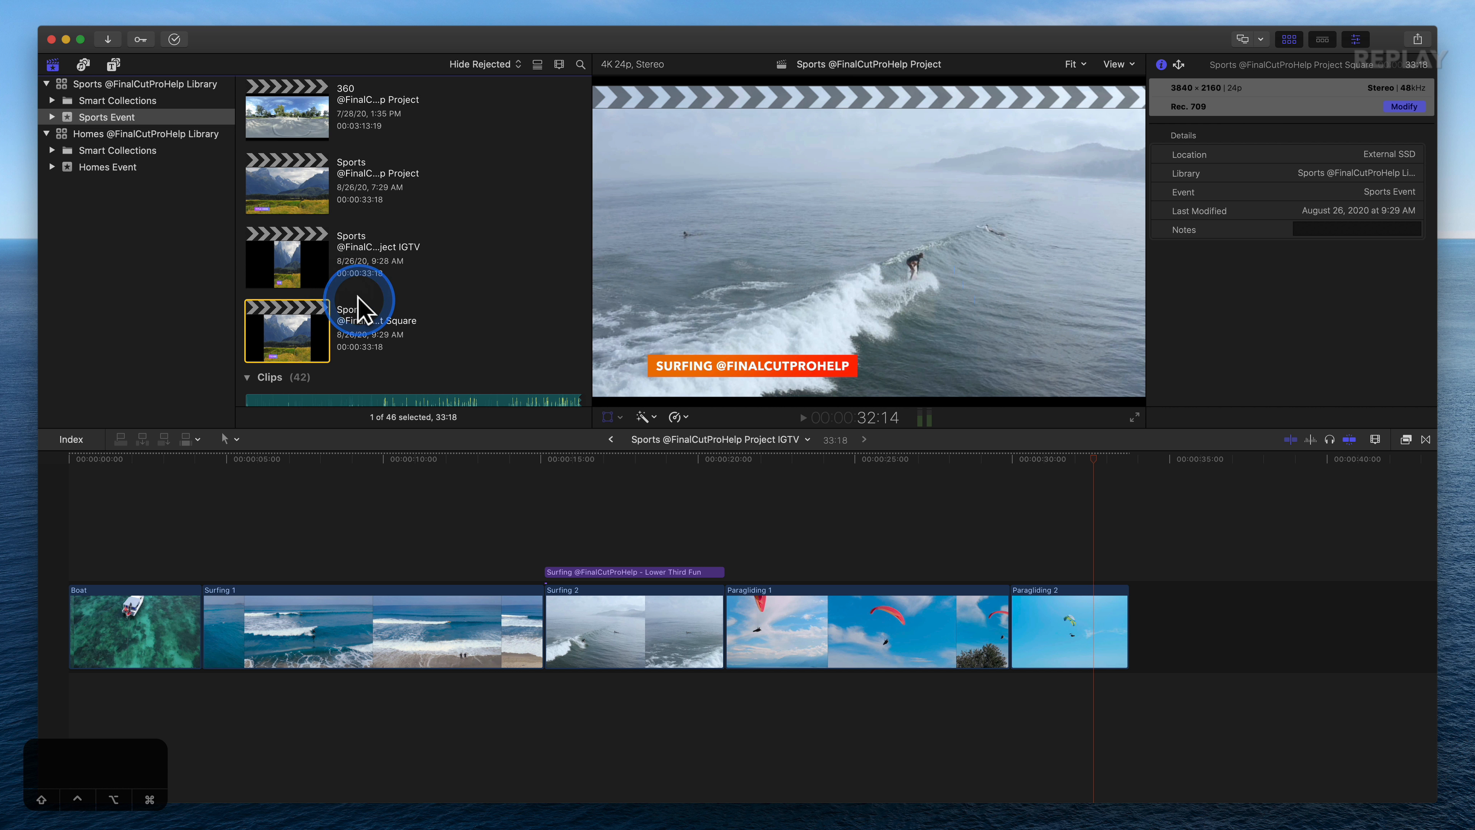
left_click(290, 334)
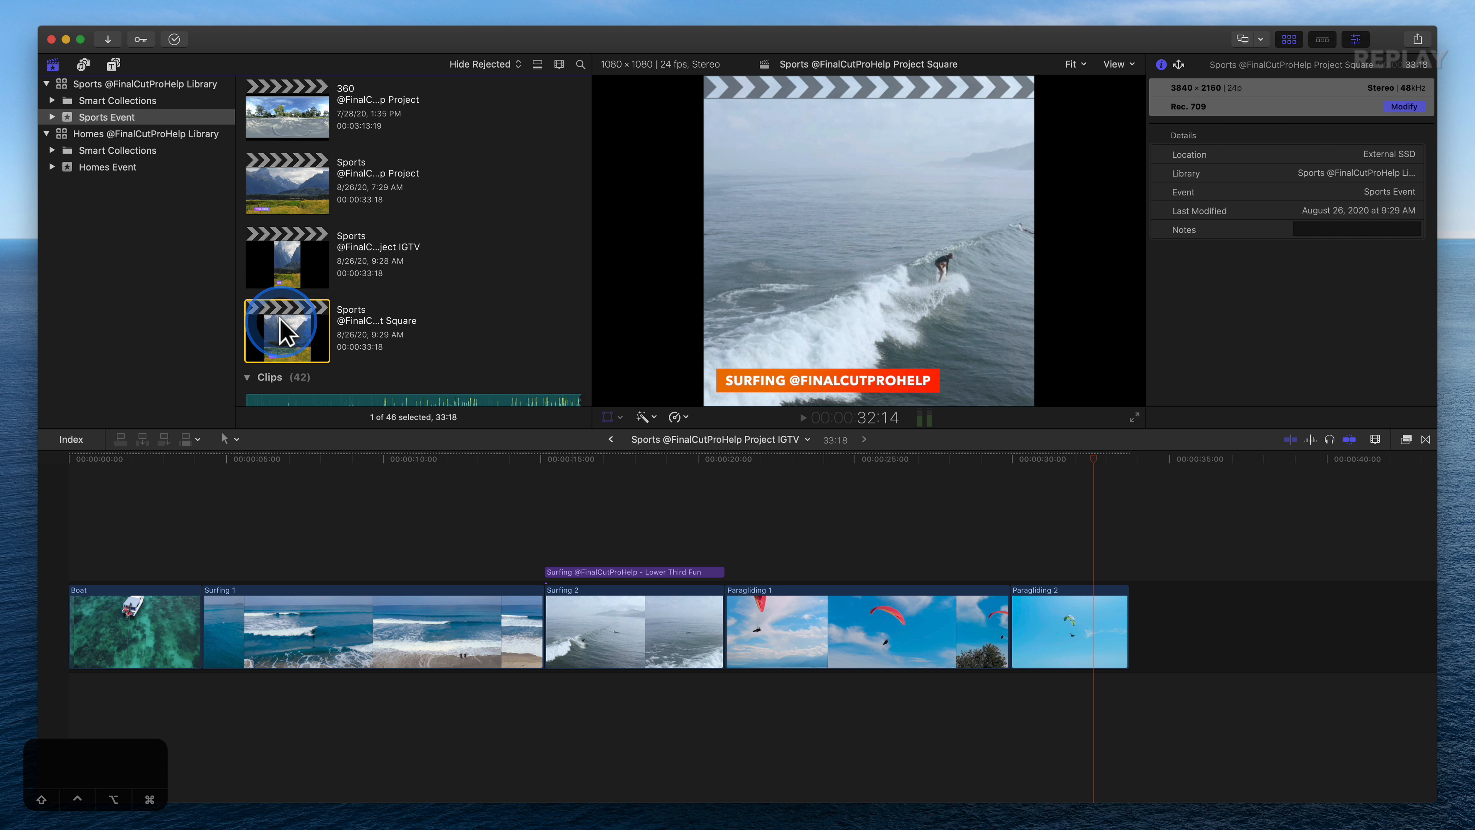
double_click(291, 321)
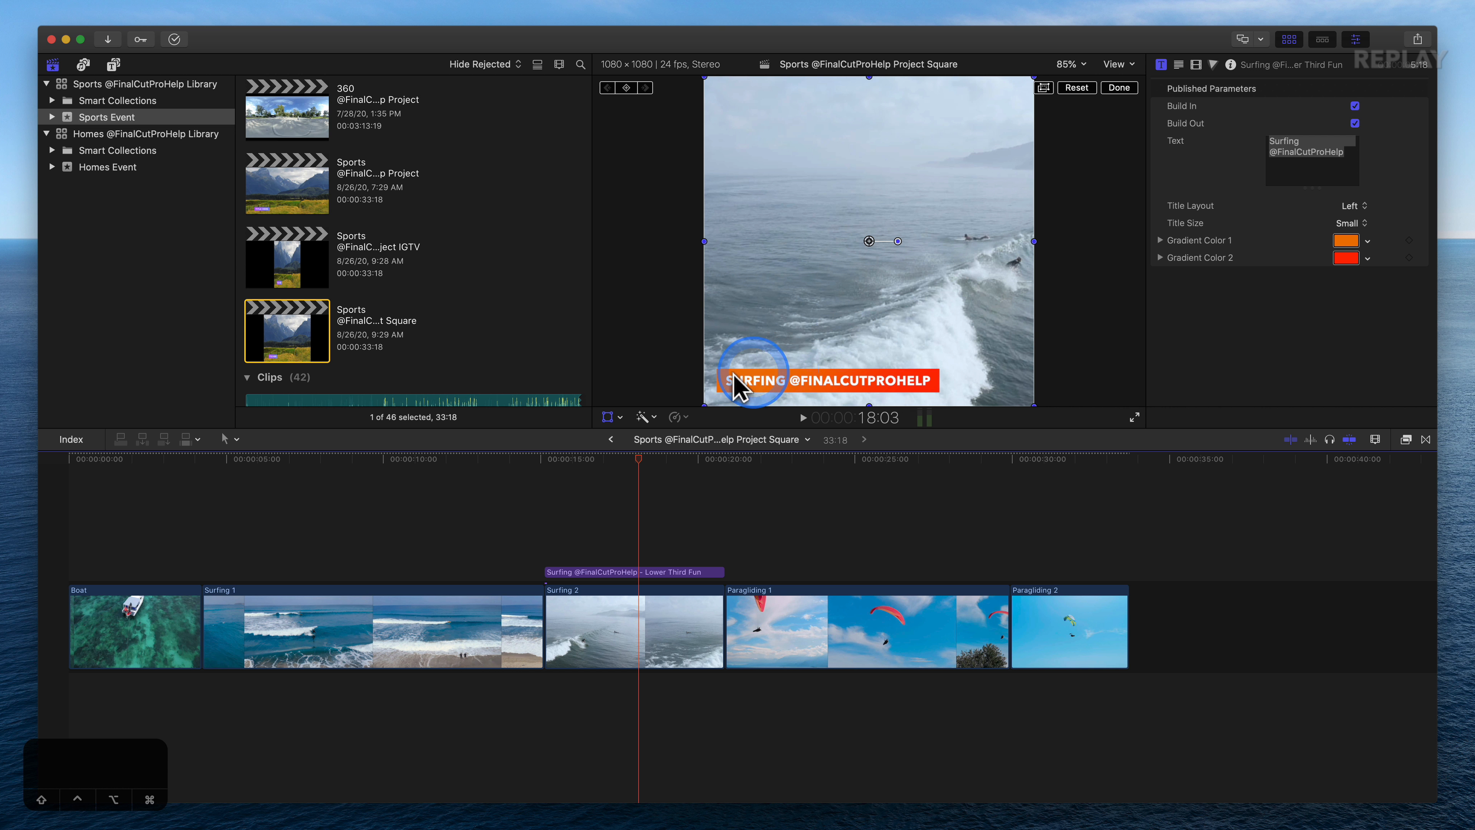
left_click_drag(73, 460, 323, 505)
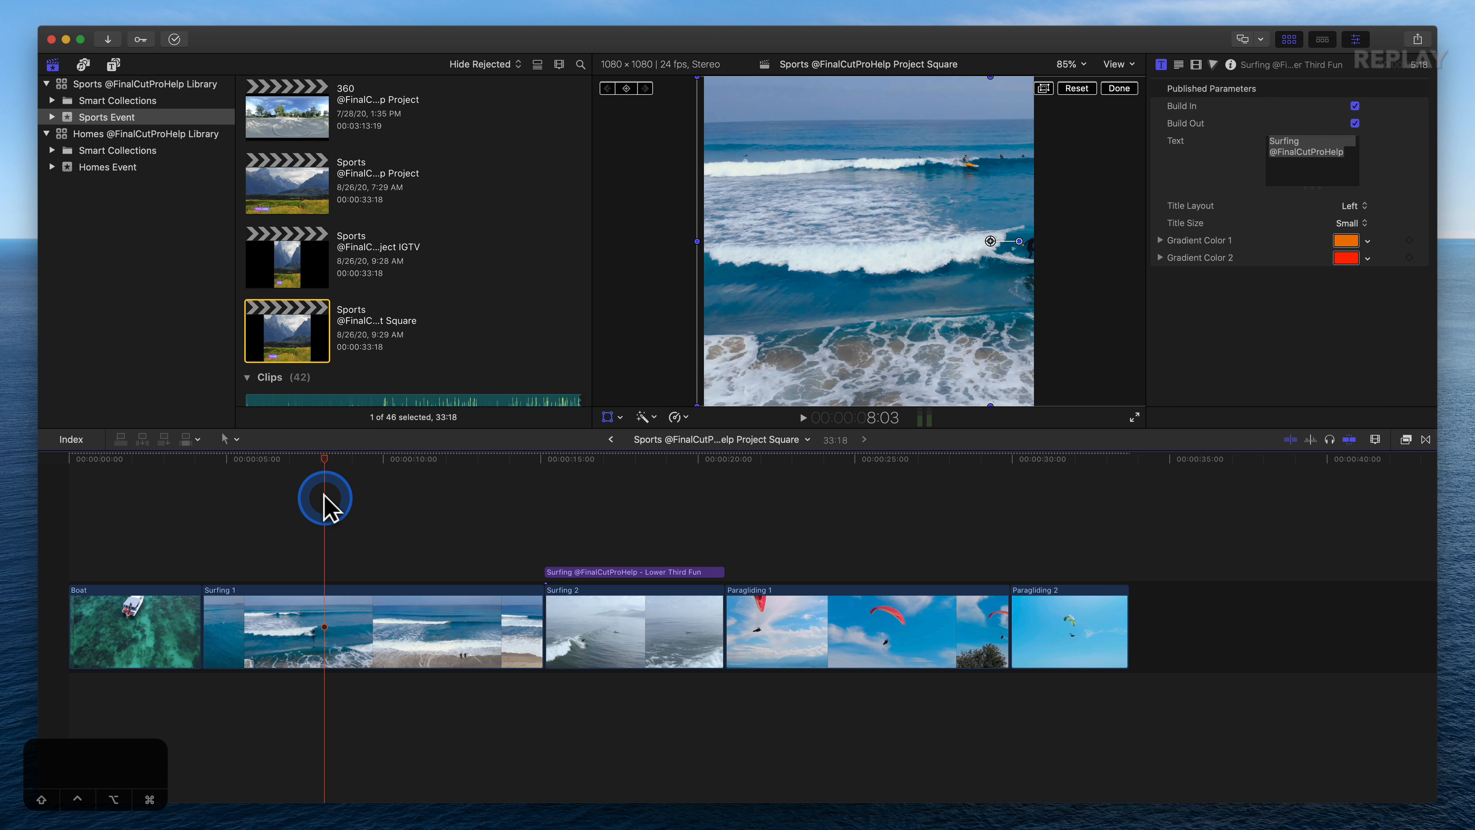
Step: Add a transform keyframe to Surfing 1 at 4:20 and shift the image left to about X -2 px
left_click(366, 633)
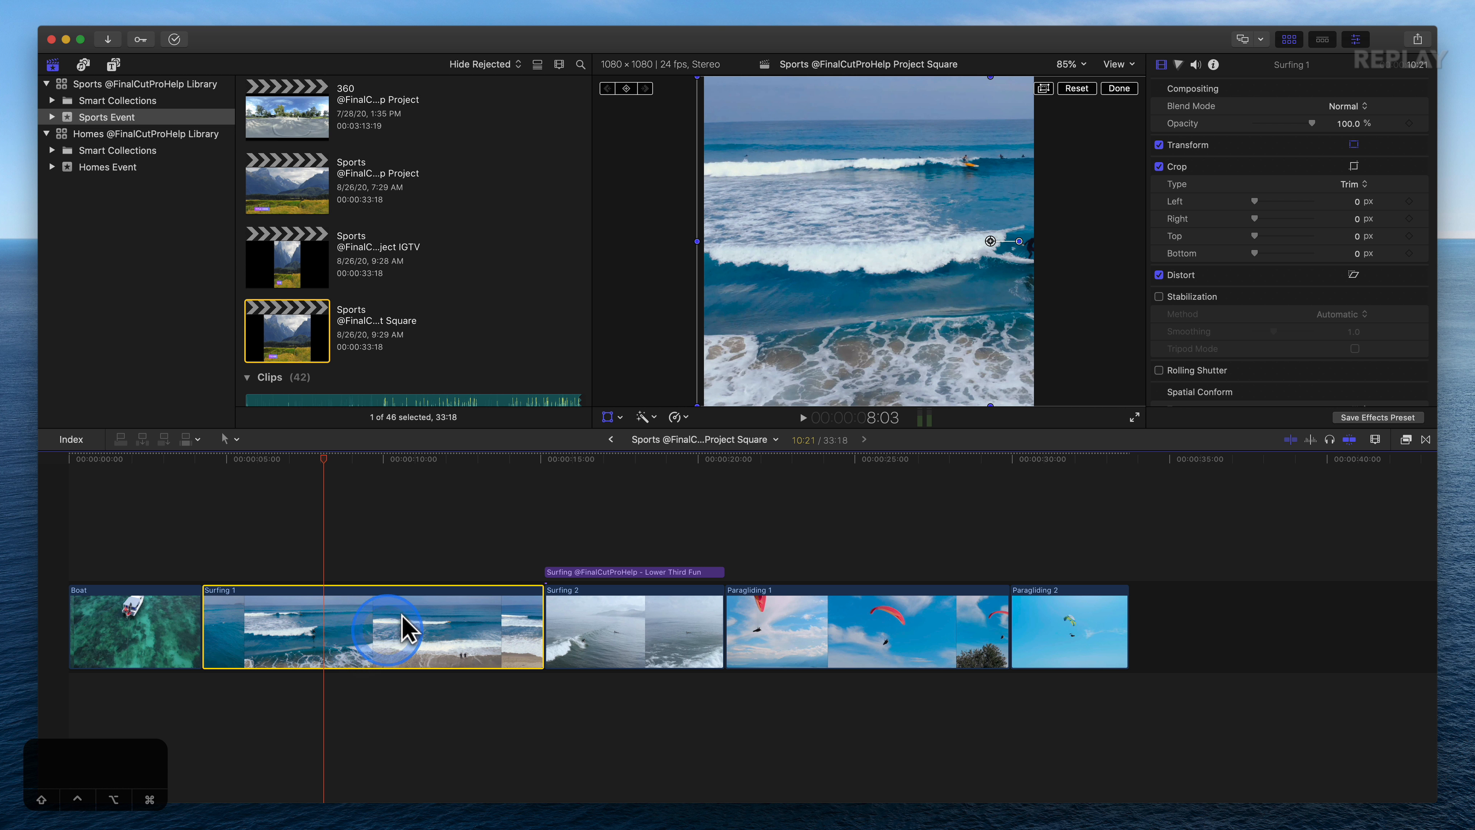
left_click_drag(320, 452, 223, 470)
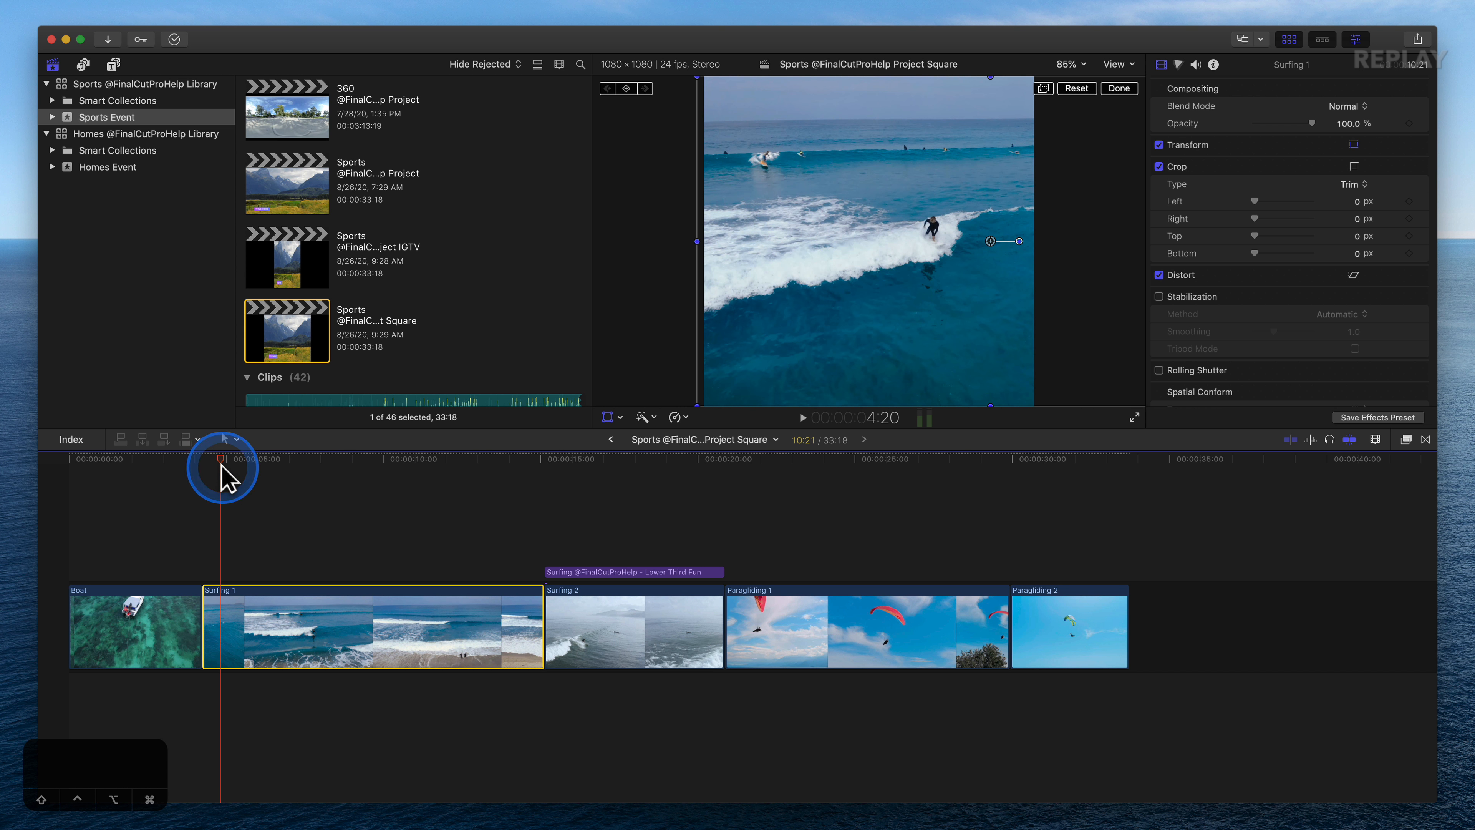
left_click(627, 89)
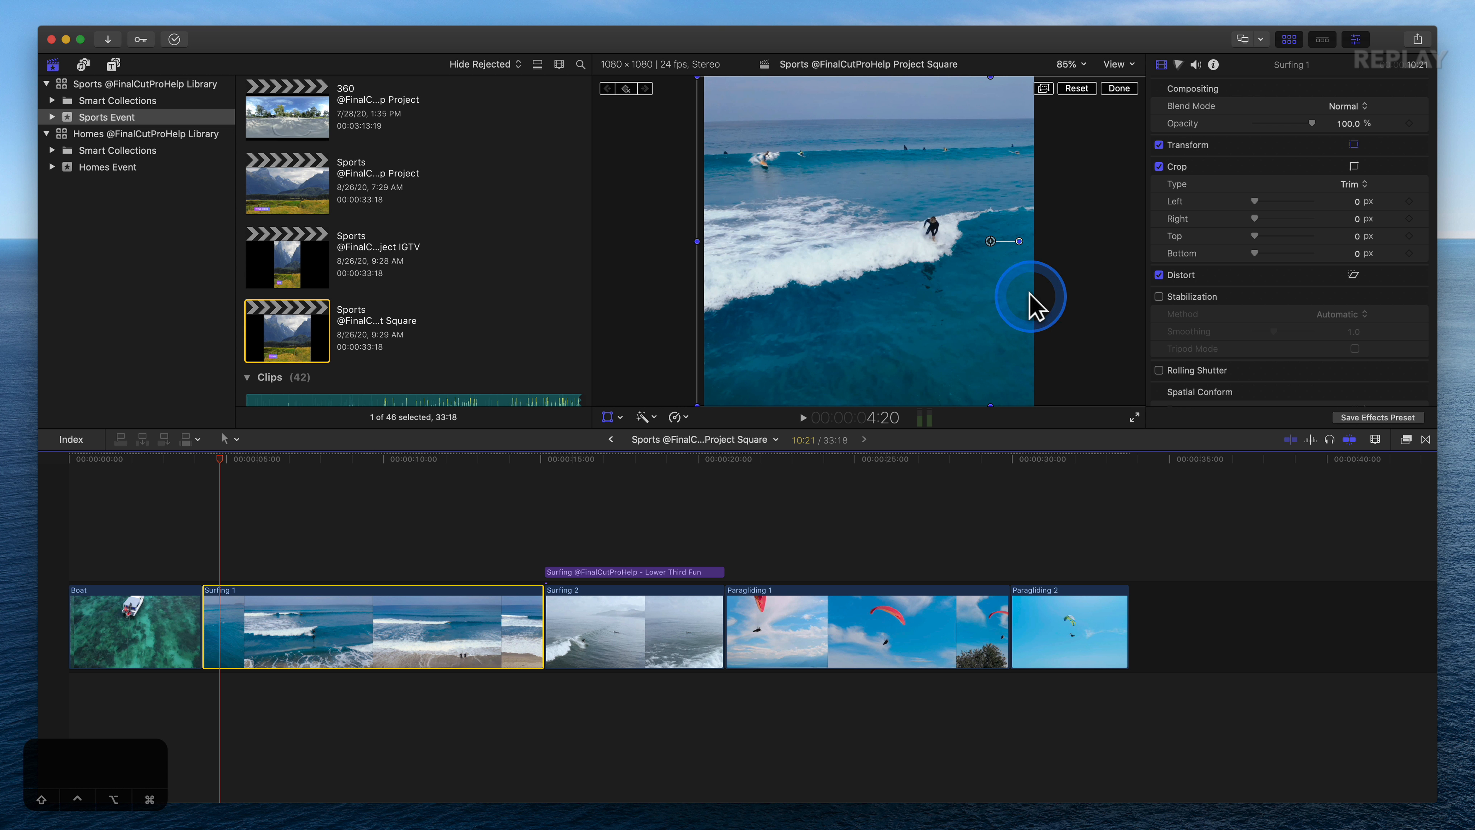
left_click_drag(1025, 299, 908, 303)
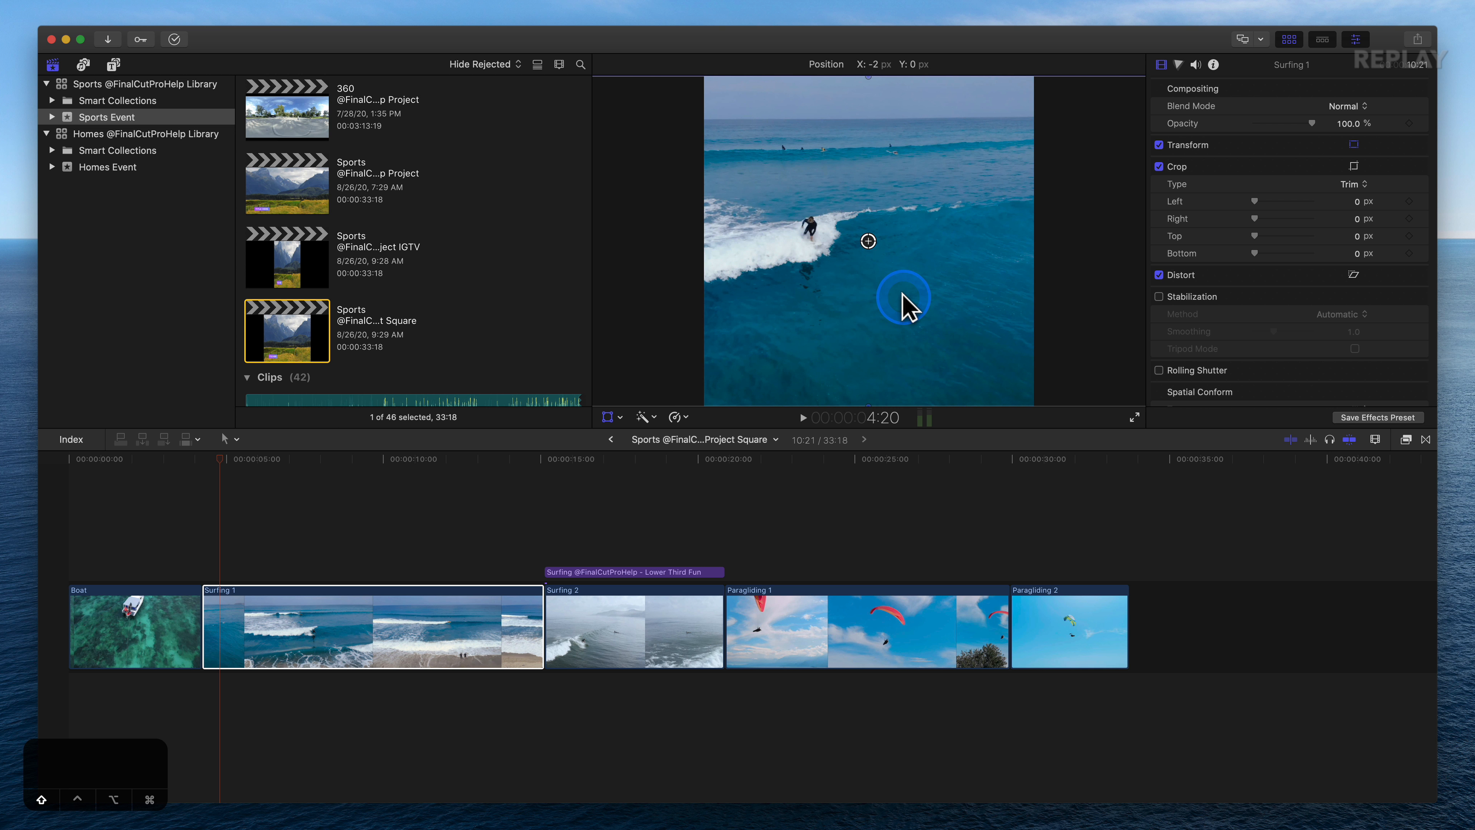
left_click(229, 471)
Step: Reframe Surfing 2 with keyframed position shifts to the left, reaching about X -388 px at 19:11
left_click_drag(221, 462, 602, 472)
left_click(622, 636)
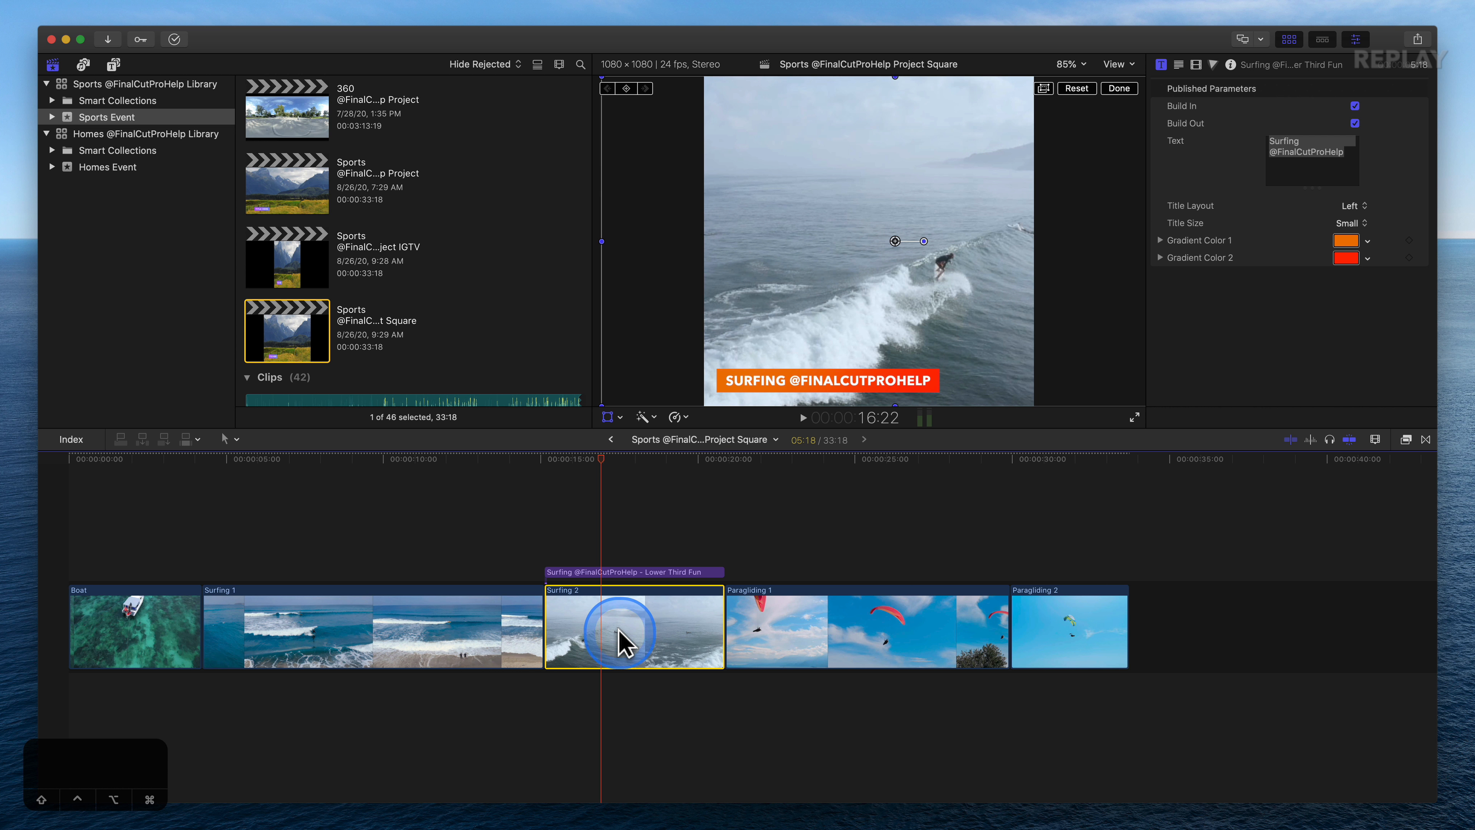
left_click_drag(866, 290, 833, 297)
left_click_drag(625, 471, 658, 467)
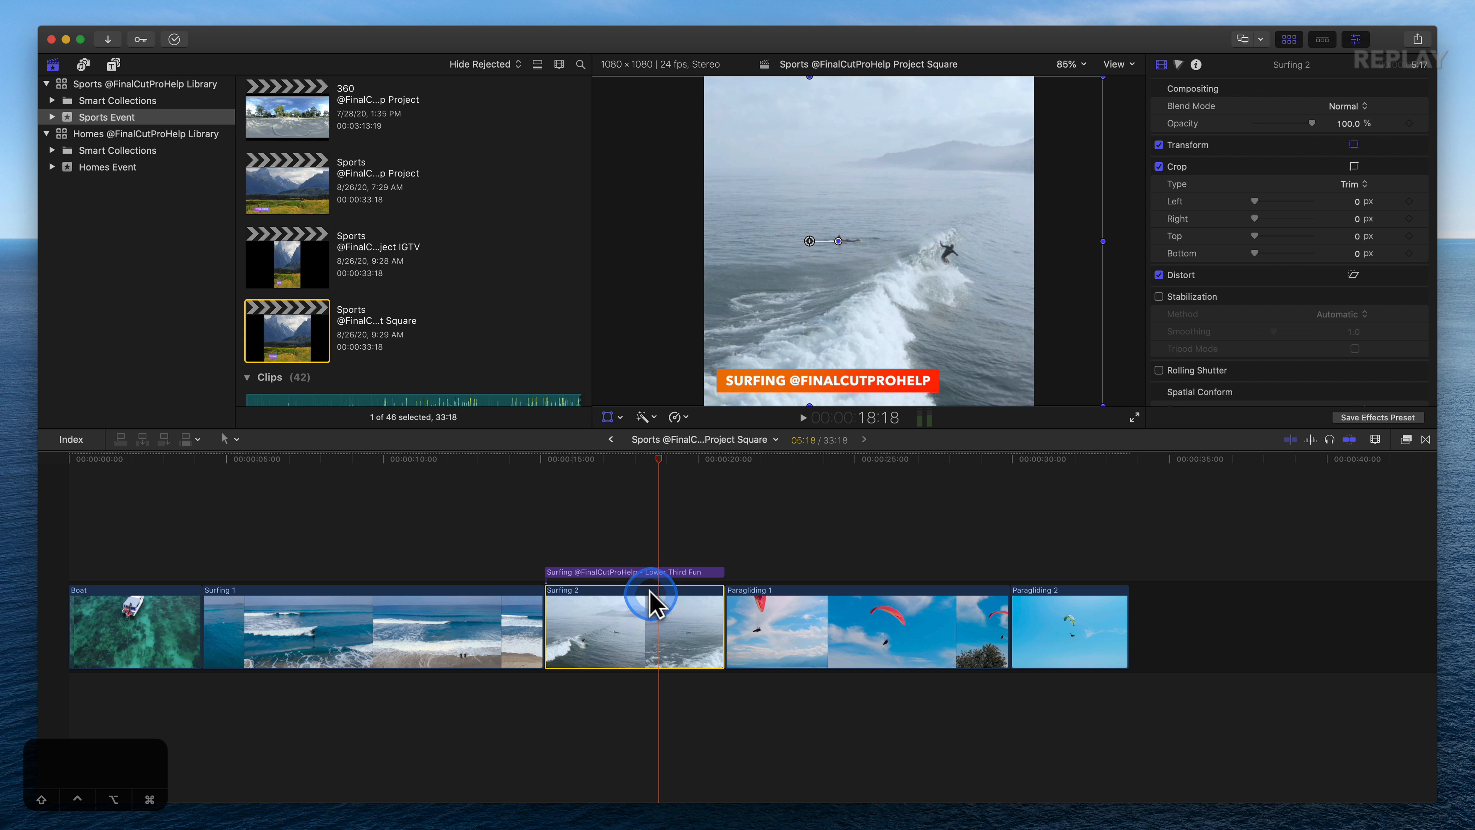
left_click(633, 107)
left_click_drag(662, 465, 683, 457)
left_click_drag(799, 299, 741, 296)
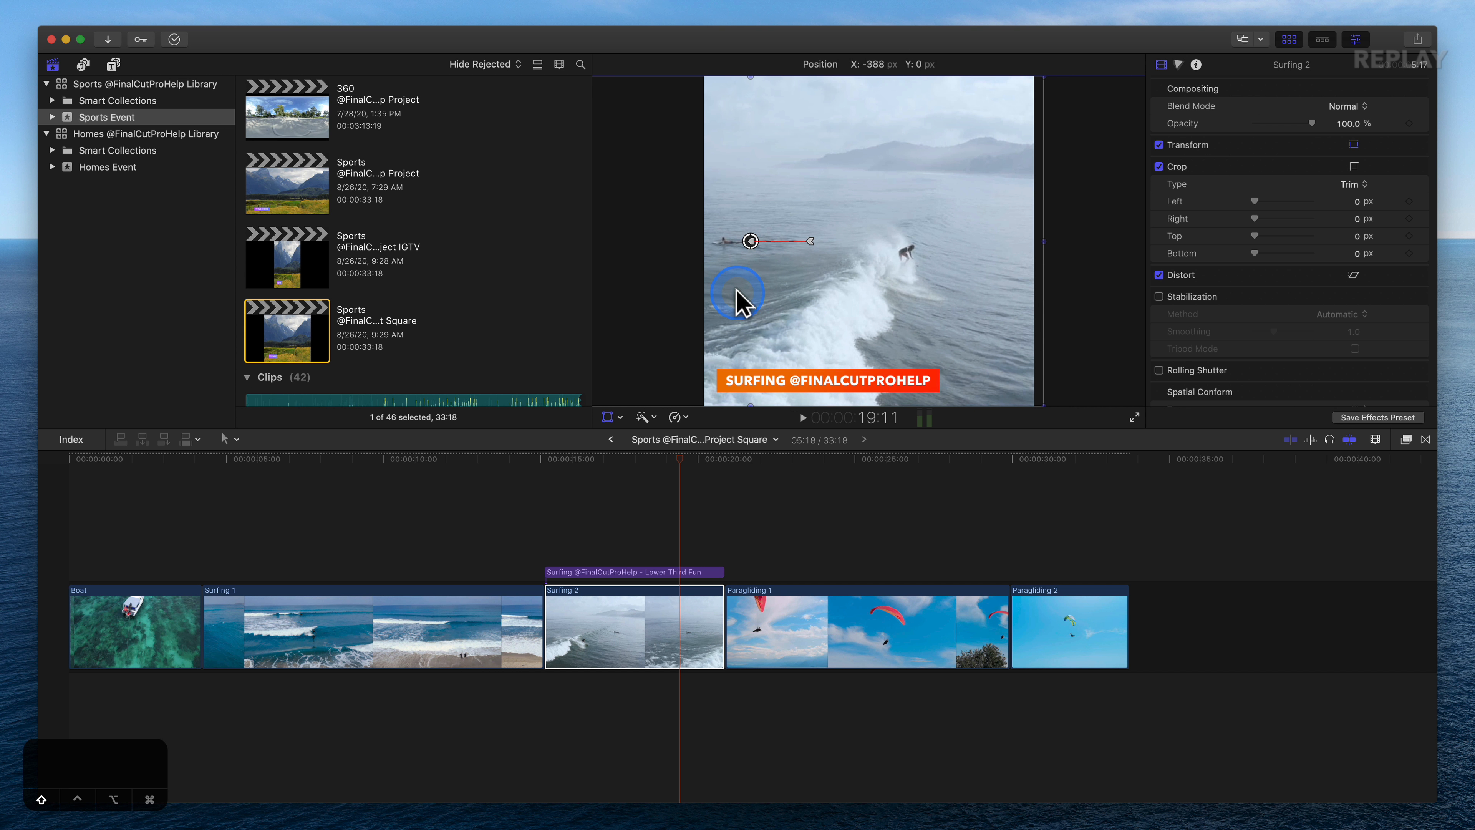
Step: Add a transform keyframe to Paragliding 1 at 21:18, shift the image right near the clip's end, and check the framing in between
left_click_drag(636, 459, 751, 462)
left_click(756, 592)
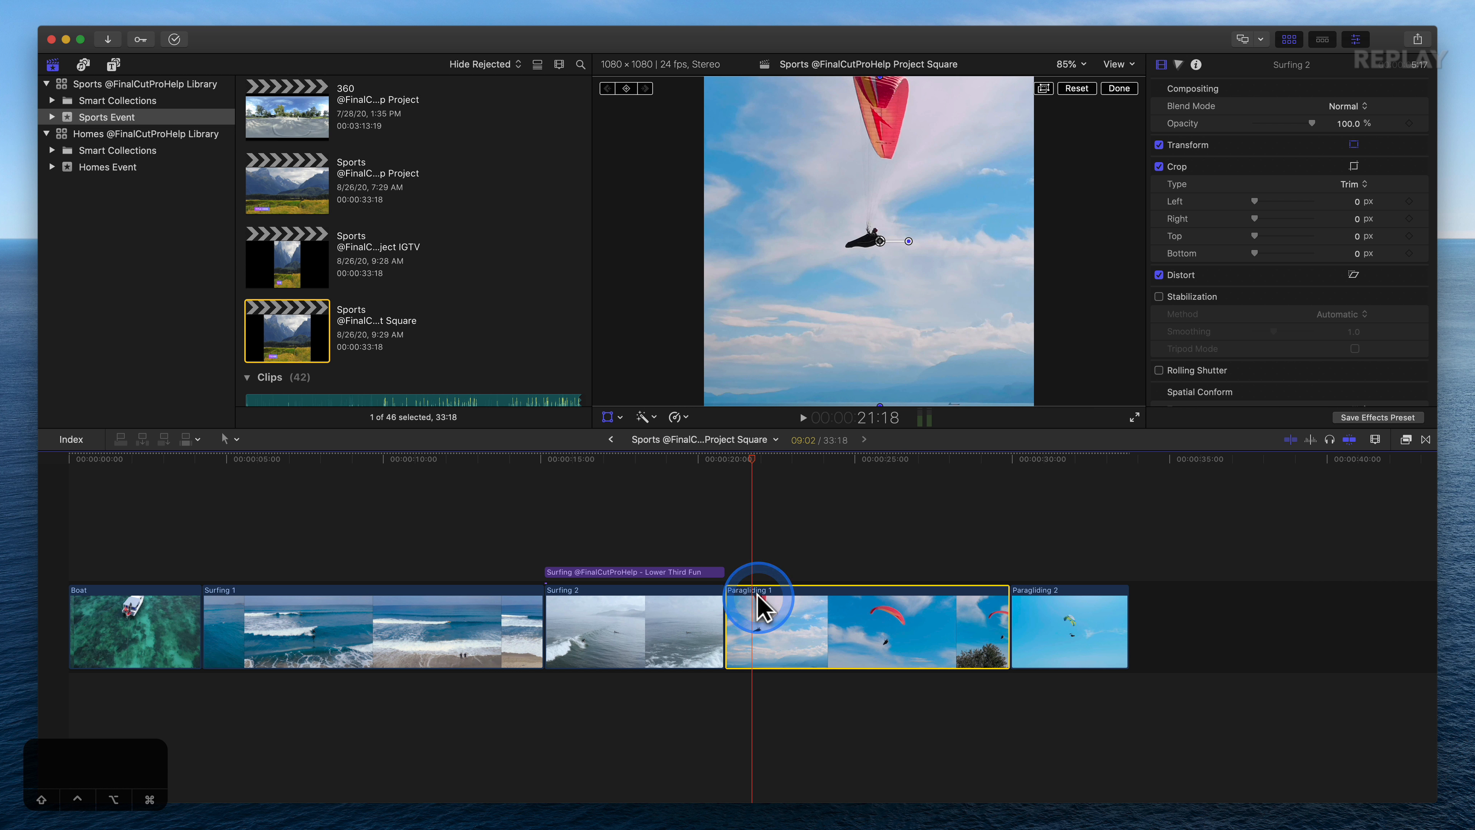
left_click(636, 61)
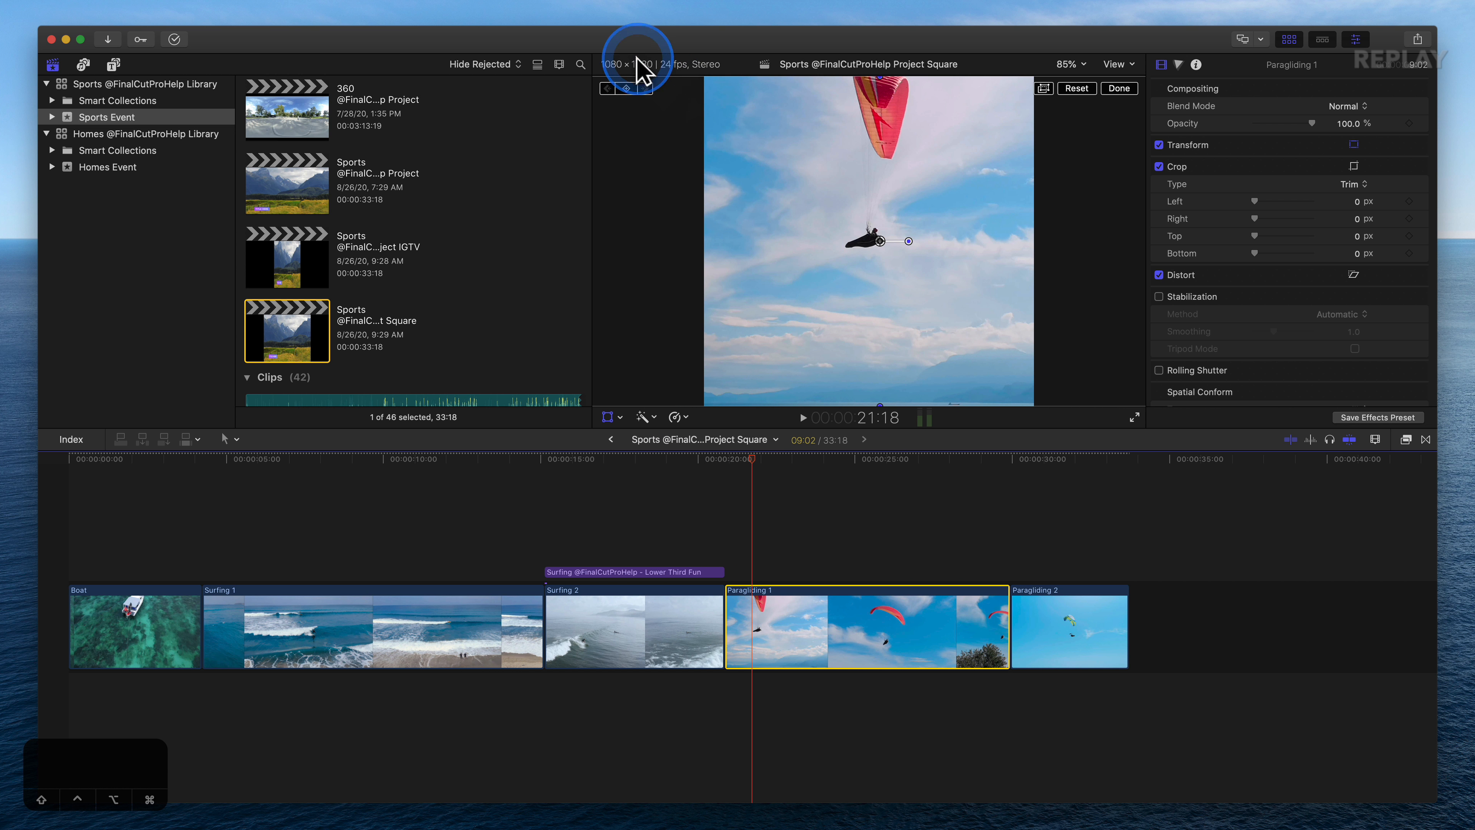
left_click(628, 89)
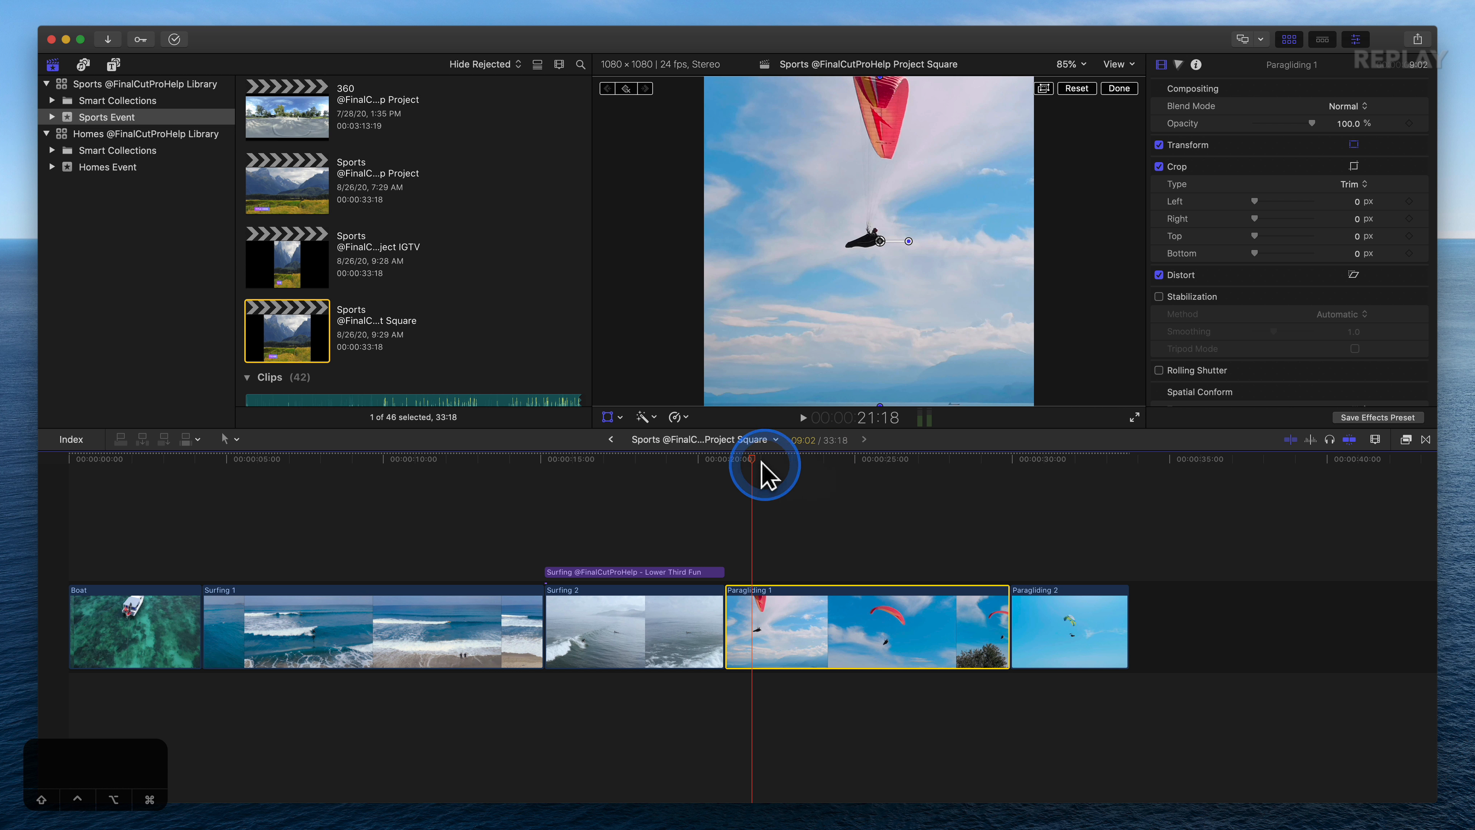
left_click_drag(764, 463, 991, 465)
left_click_drag(937, 282, 996, 290)
left_click_drag(994, 477, 845, 511)
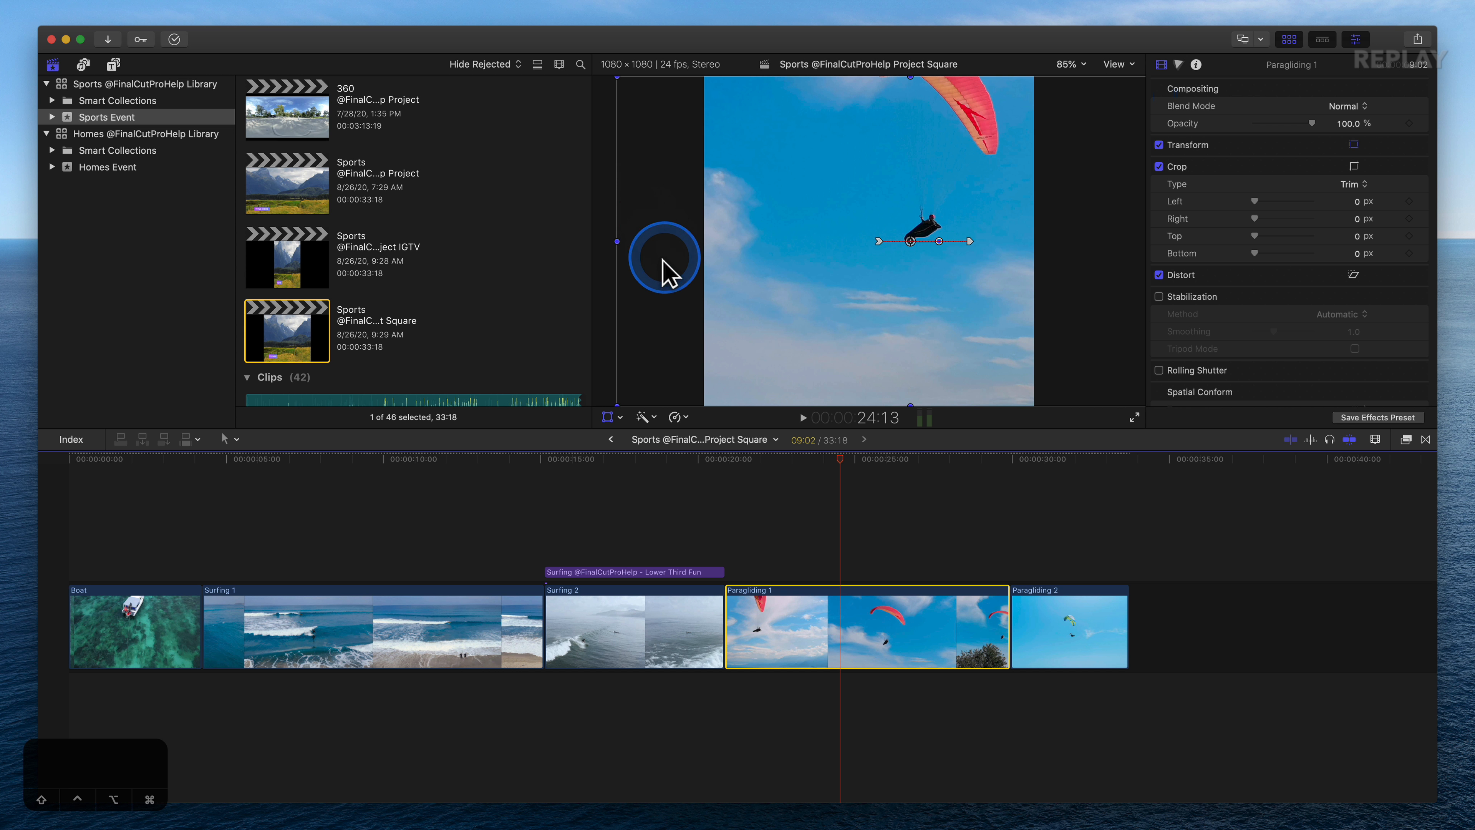
left_click(677, 332)
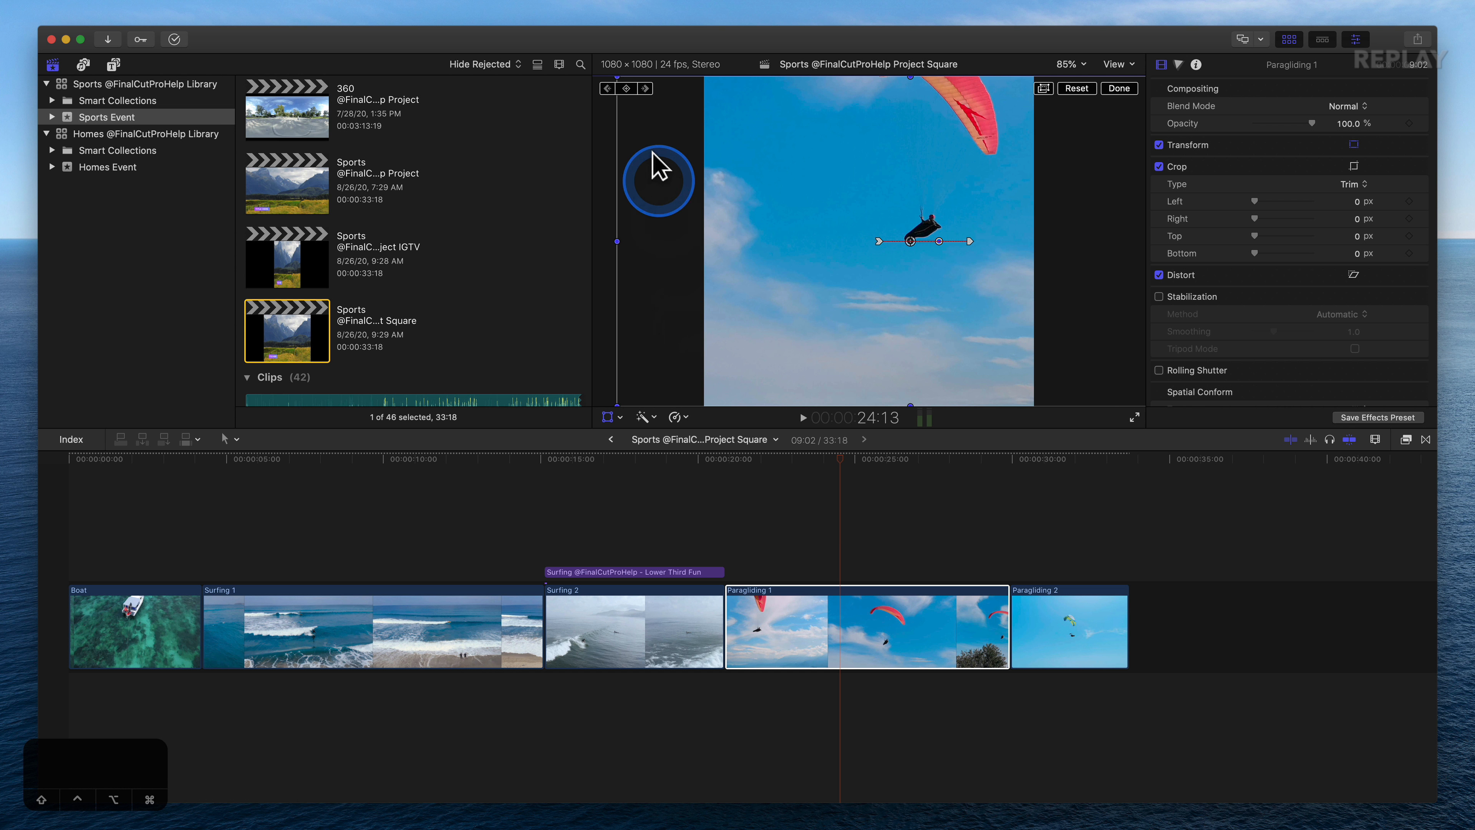
left_click(845, 459)
Step: Add a transform keyframe to Paragliding 2 at 29:23 and shift the image slightly left at 32:19 to keyframe the reframing
left_click_drag(845, 457, 1012, 461)
left_click(1070, 607)
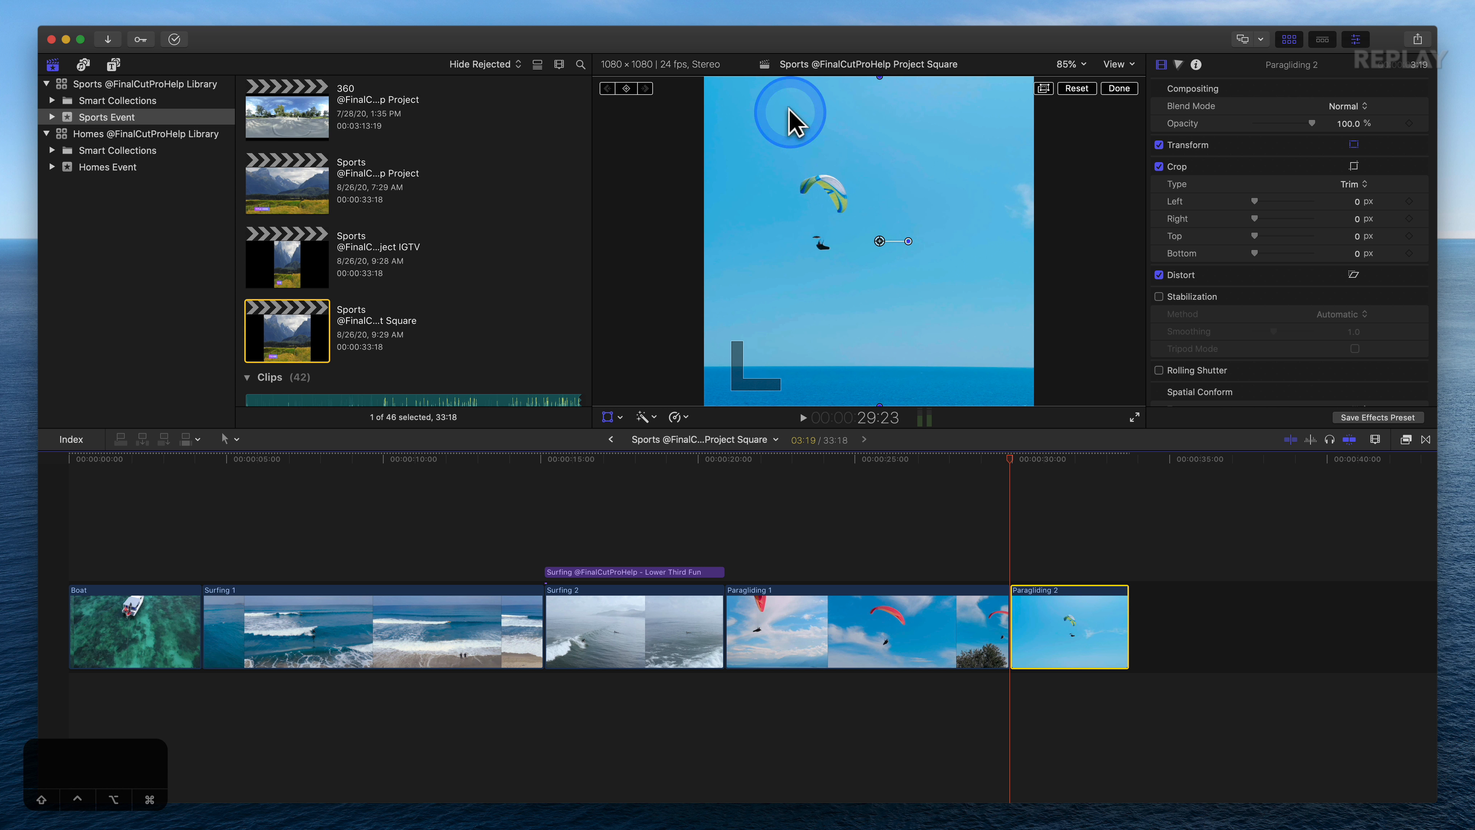
left_click(627, 89)
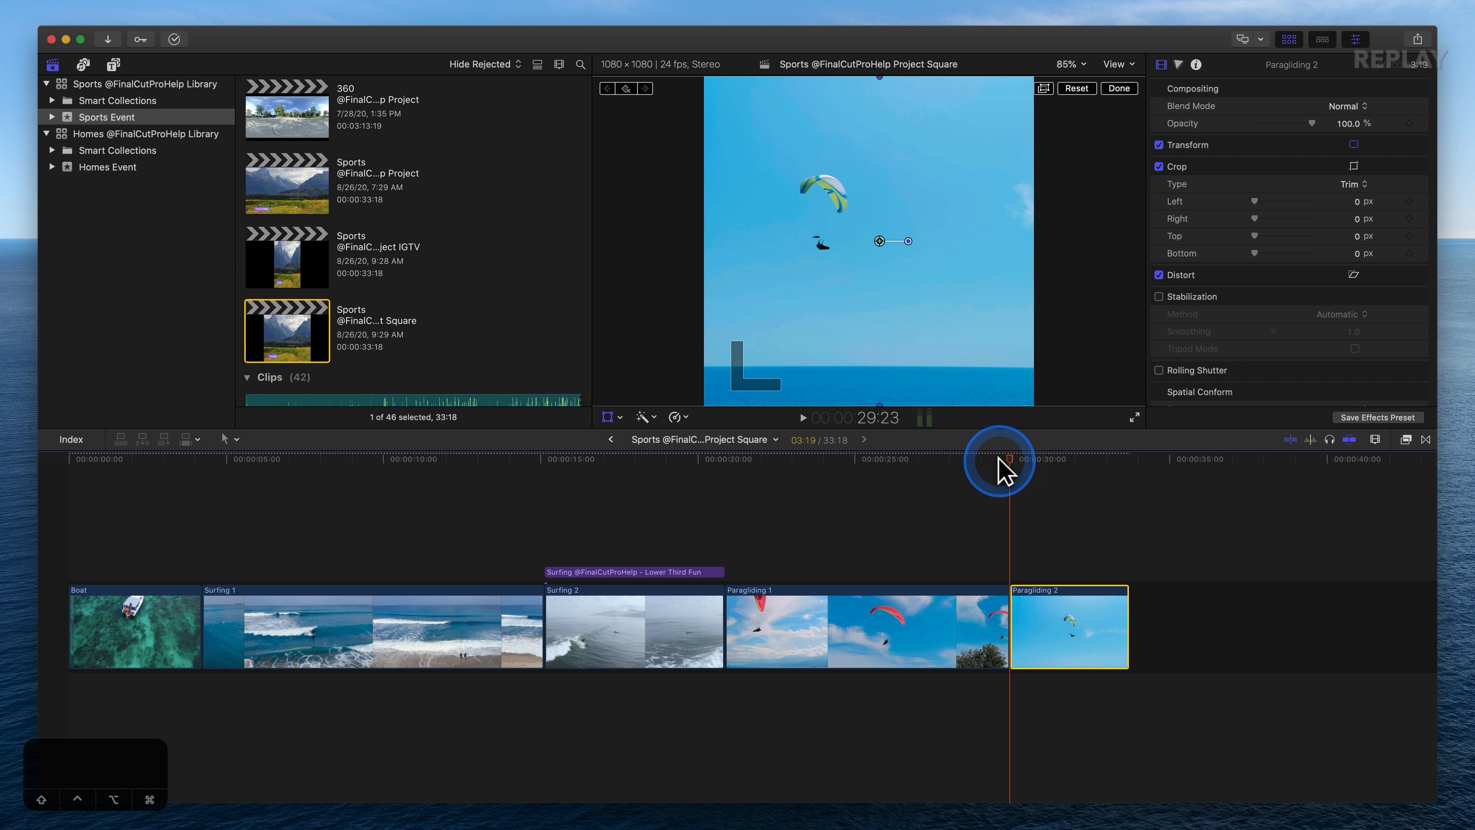
left_click_drag(1004, 465, 1099, 462)
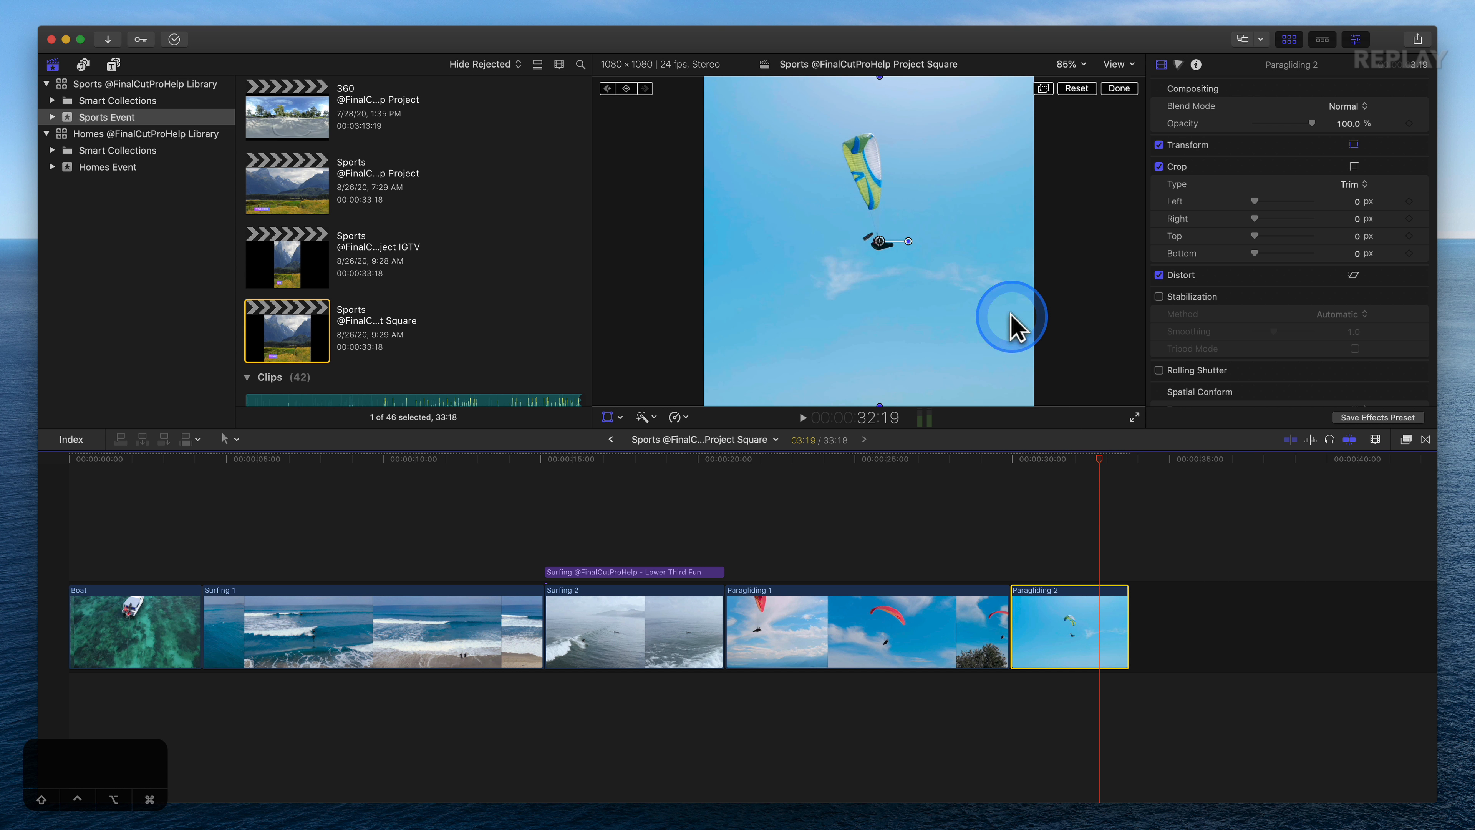
left_click_drag(1004, 321, 961, 320)
left_click_drag(1106, 468, 1009, 470)
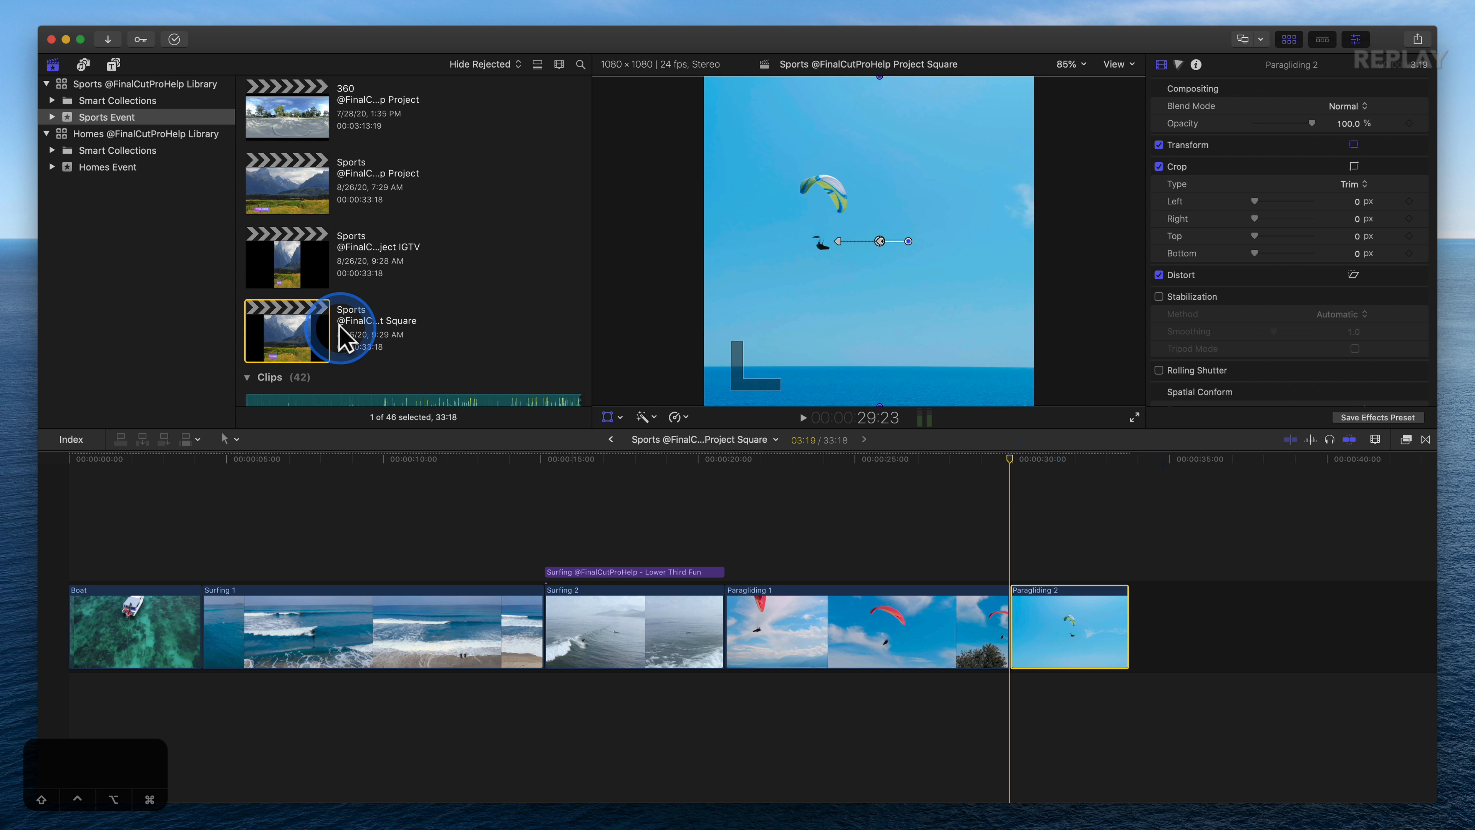
left_click(1044, 643)
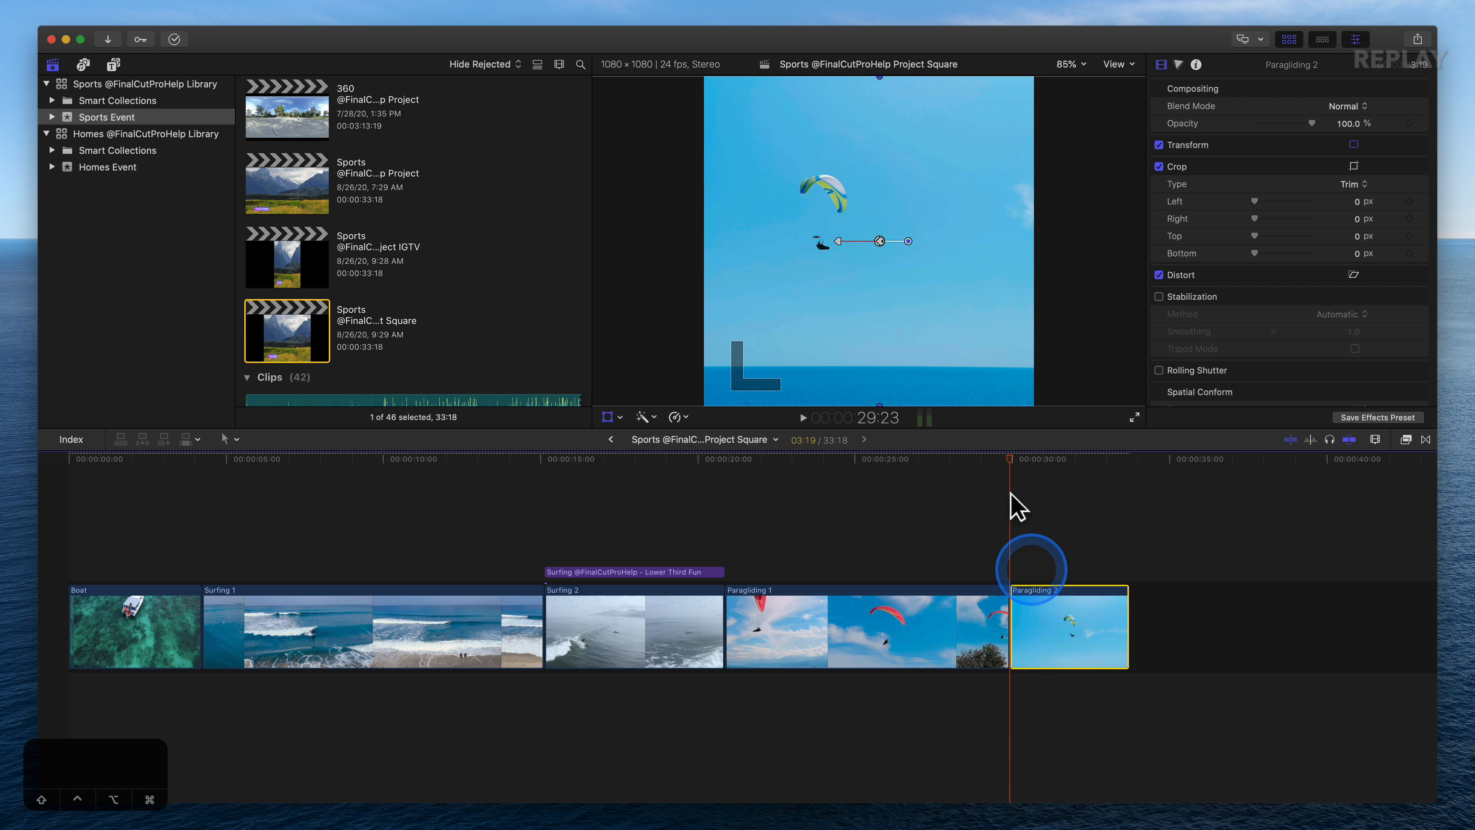
left_click(701, 195)
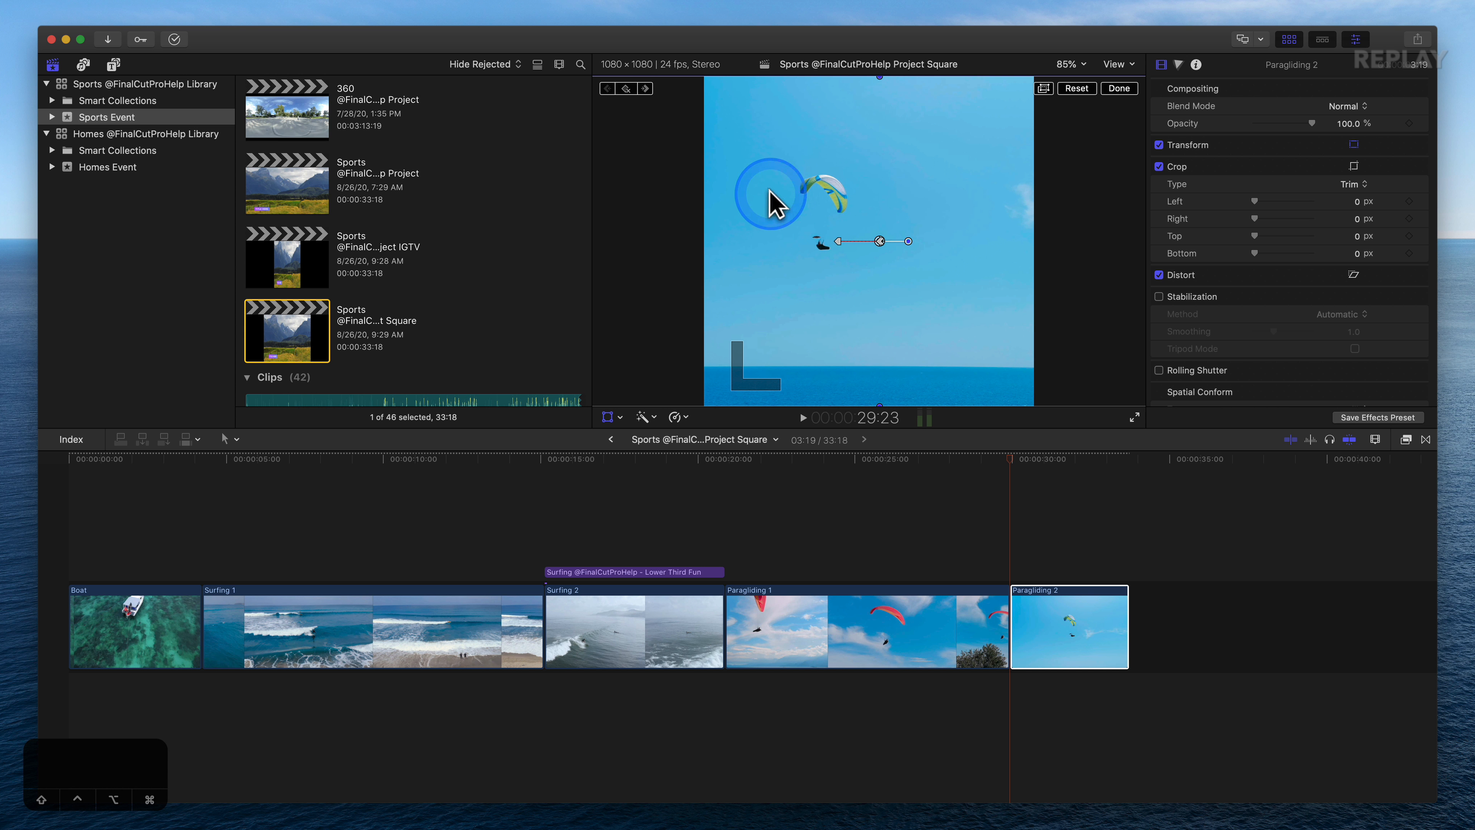
Step: Check the part of the Paragliding 2 image outside the square frame using transform overscan, then hide it again
left_click(1043, 89)
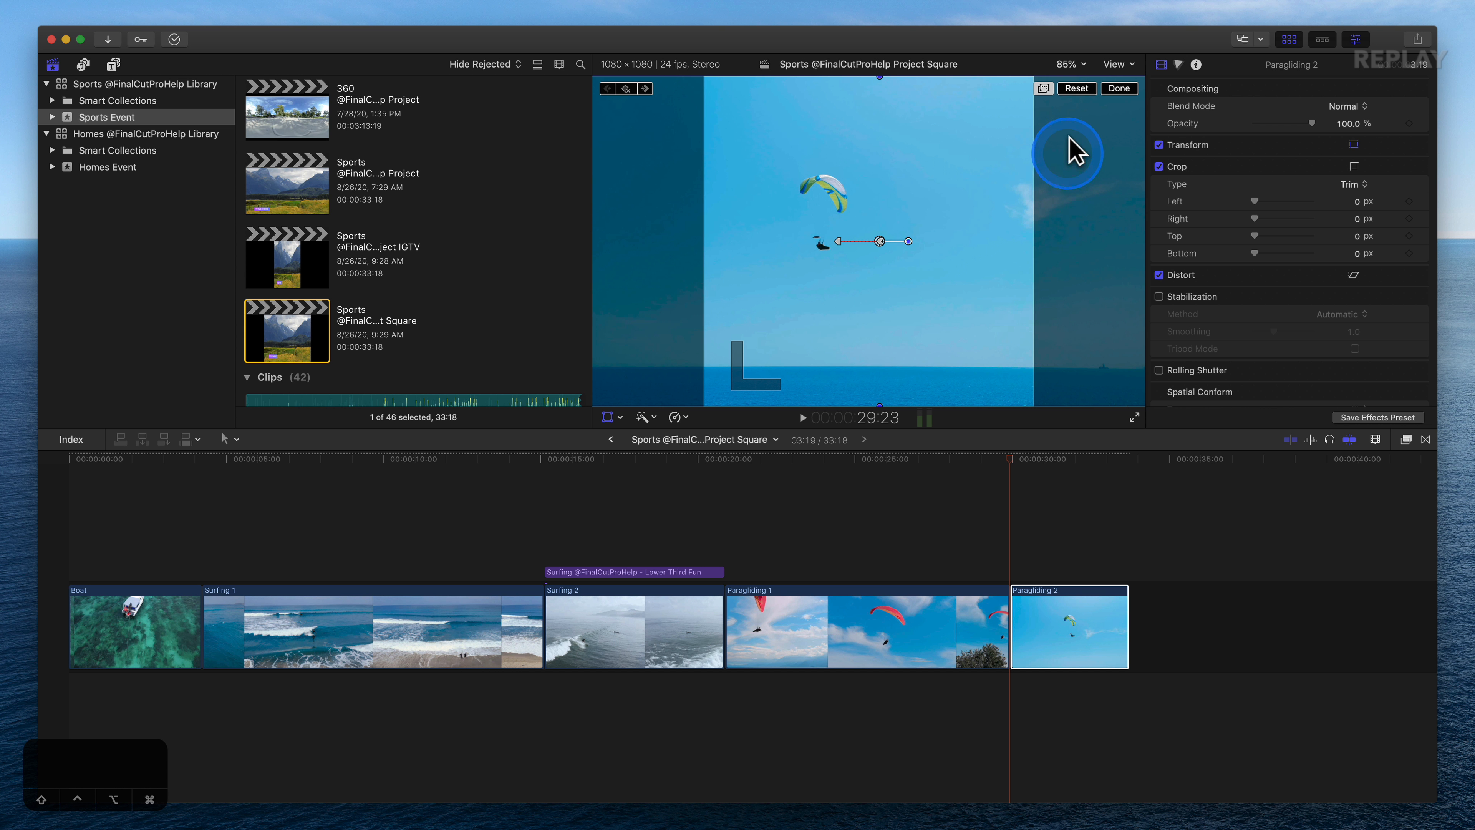
left_click(1042, 90)
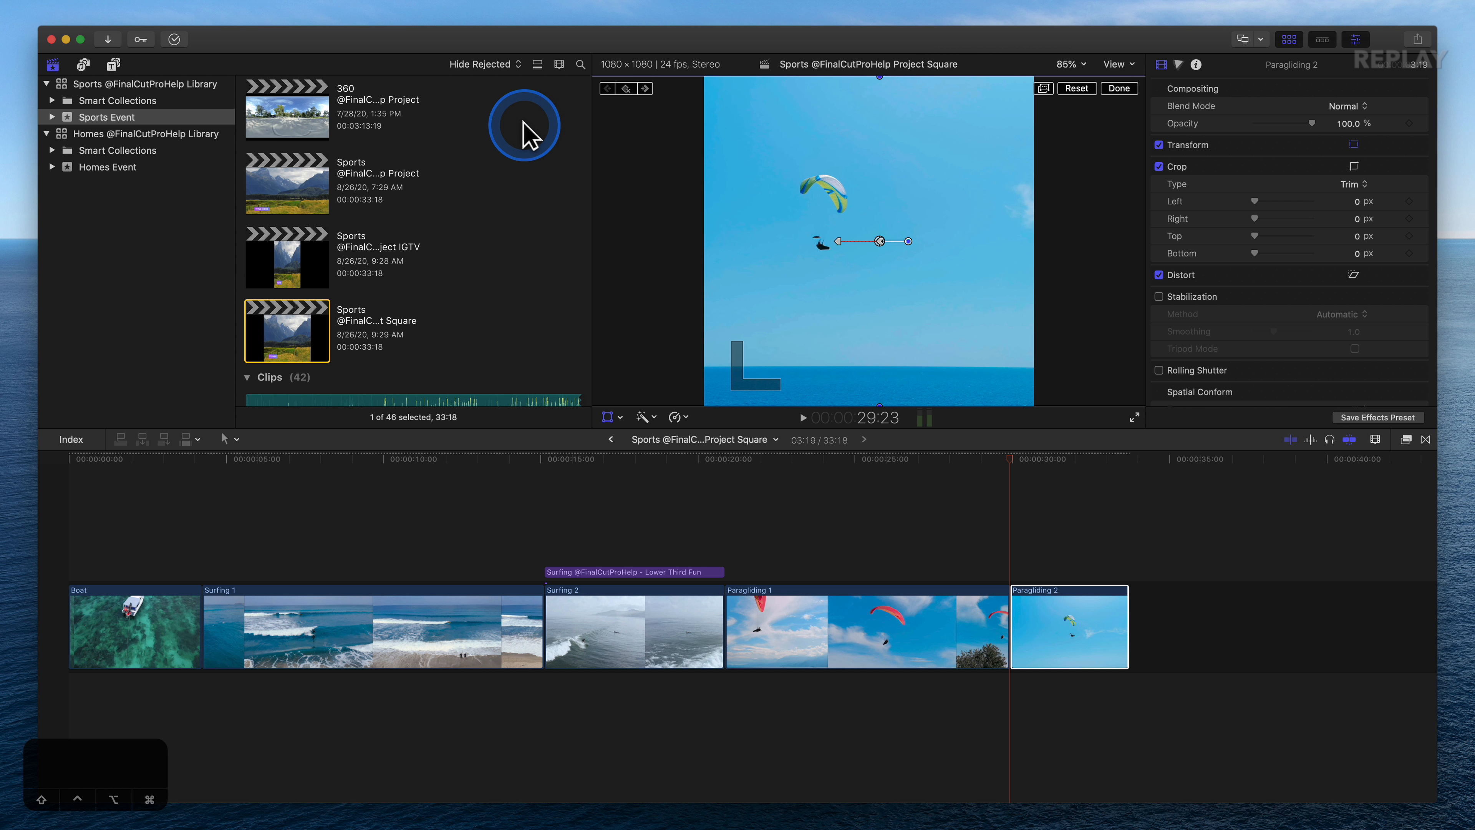
Step: Review the video format choices for duplicating the square project under new settings, and cancel without creating a duplicate
left_click(150, 6)
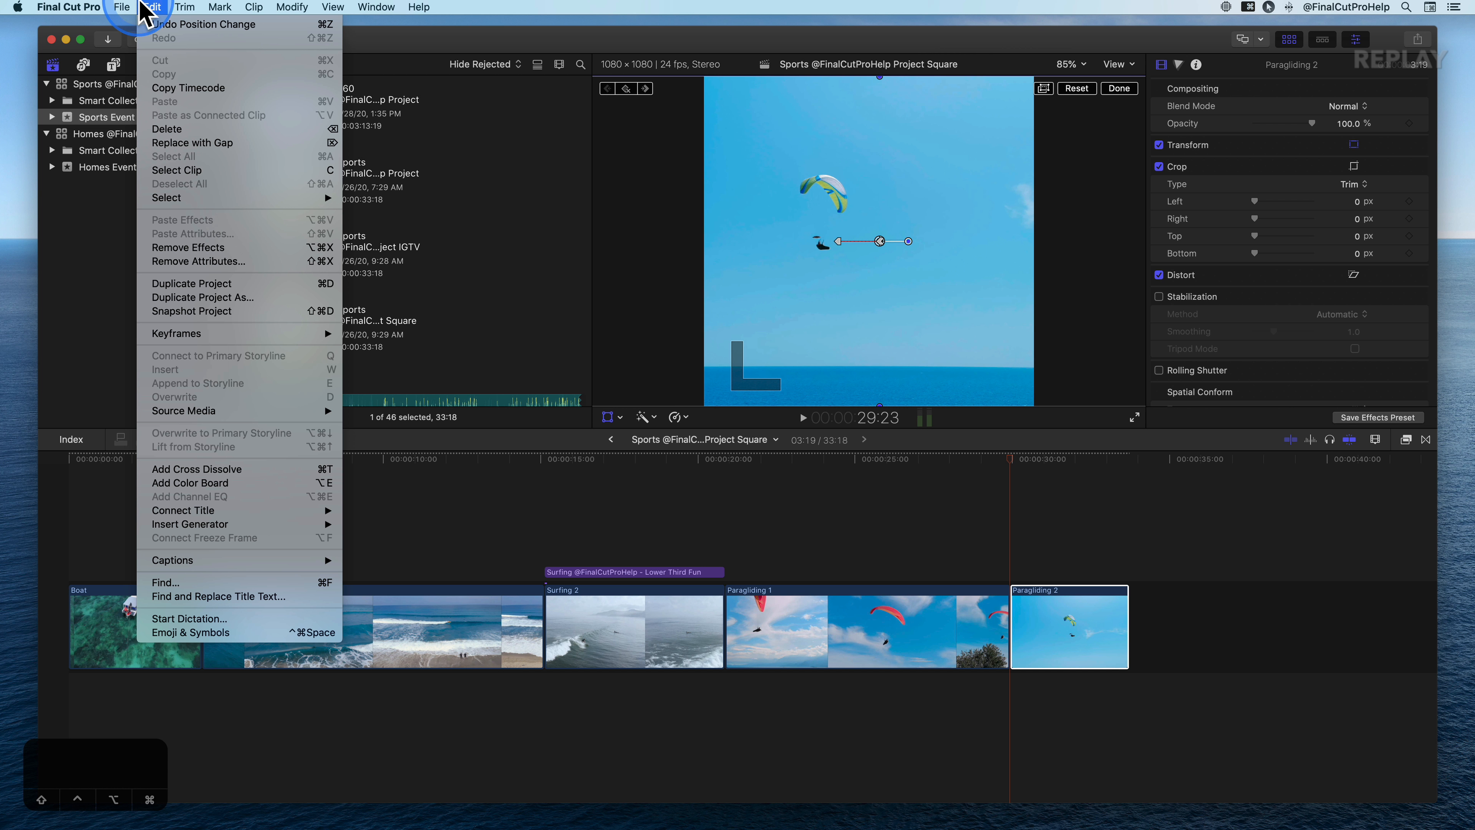
left_click(264, 298)
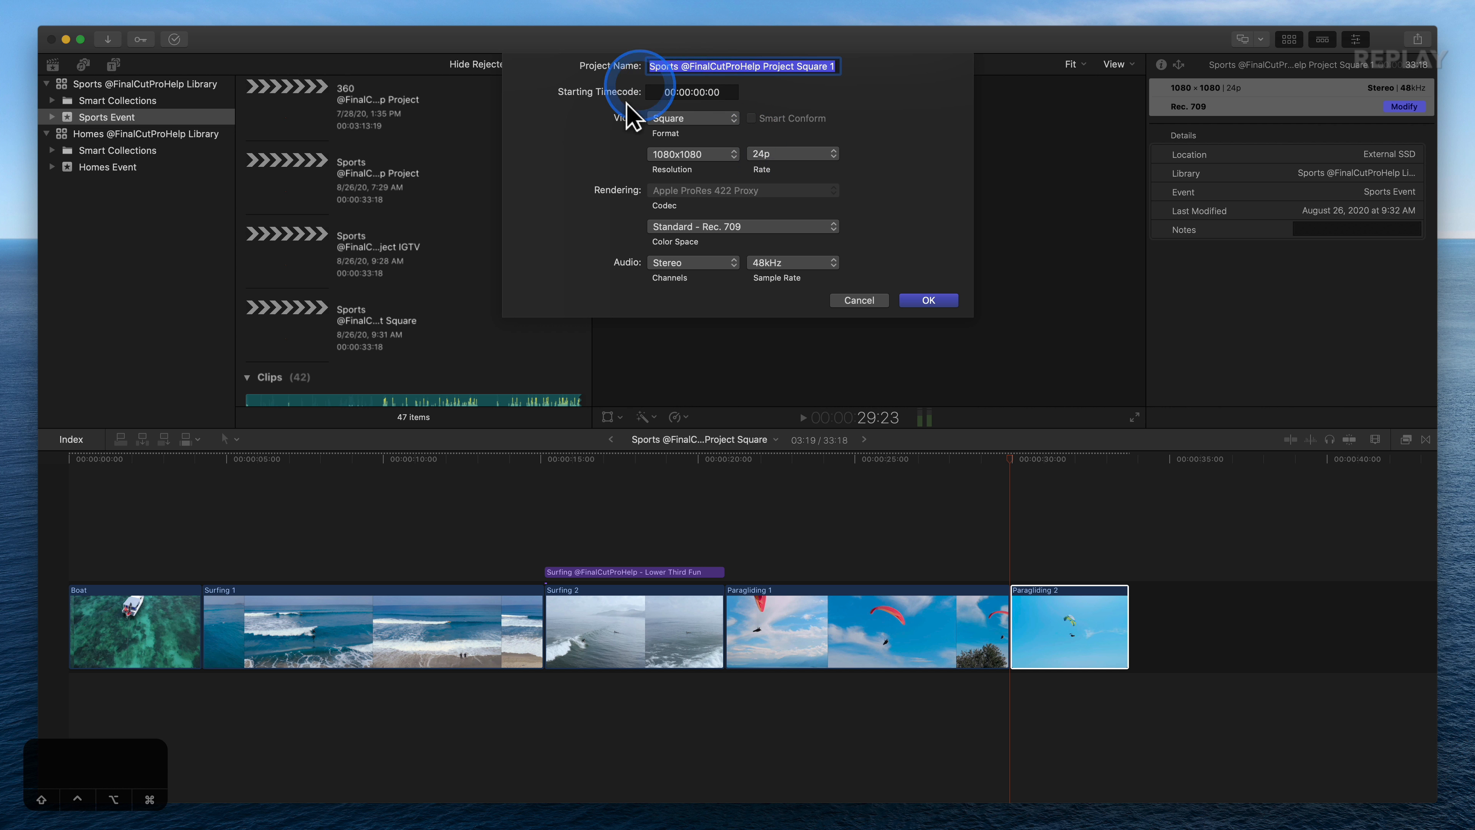
left_click(674, 120)
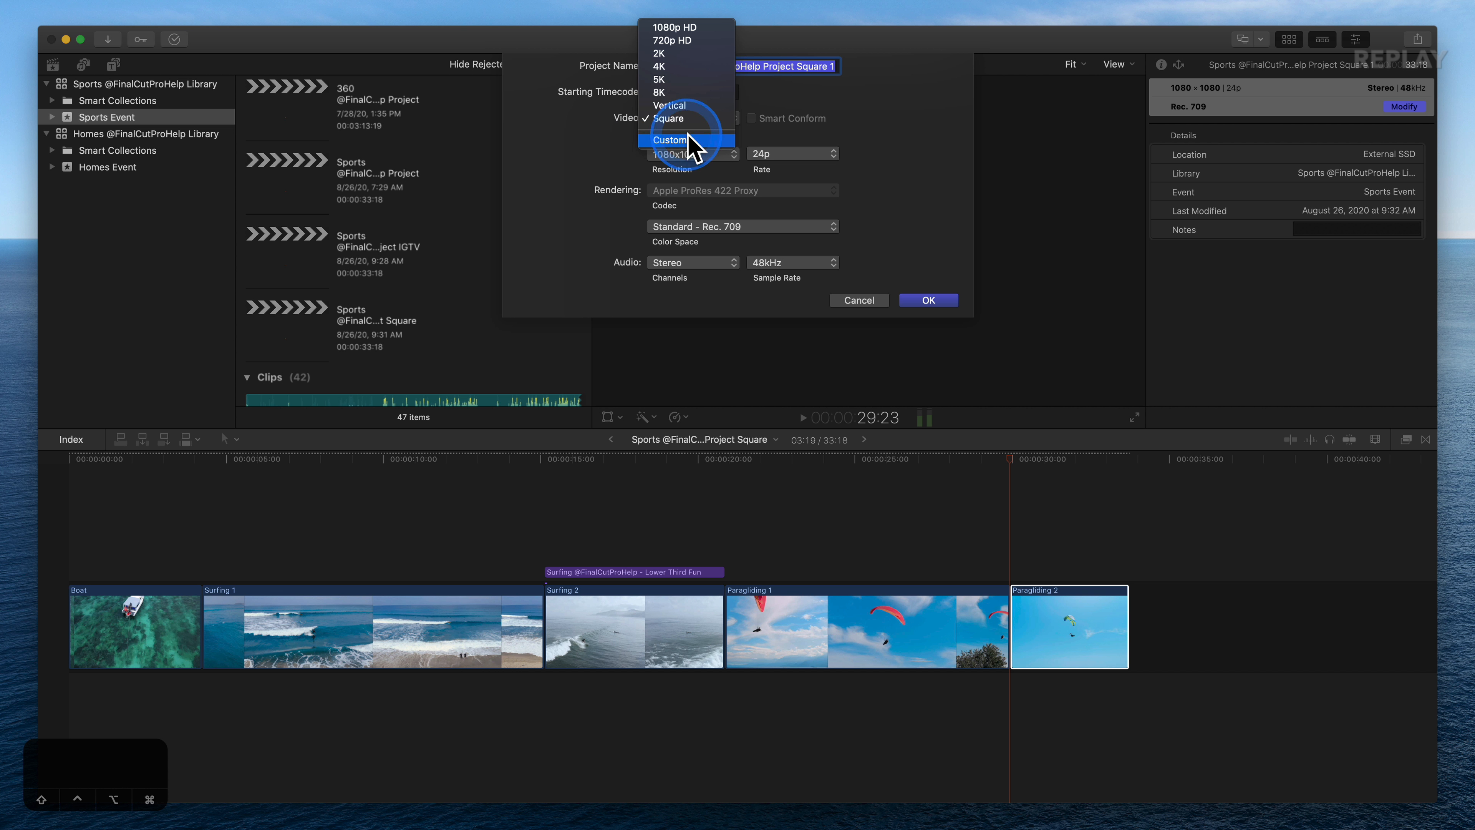
left_click(588, 127)
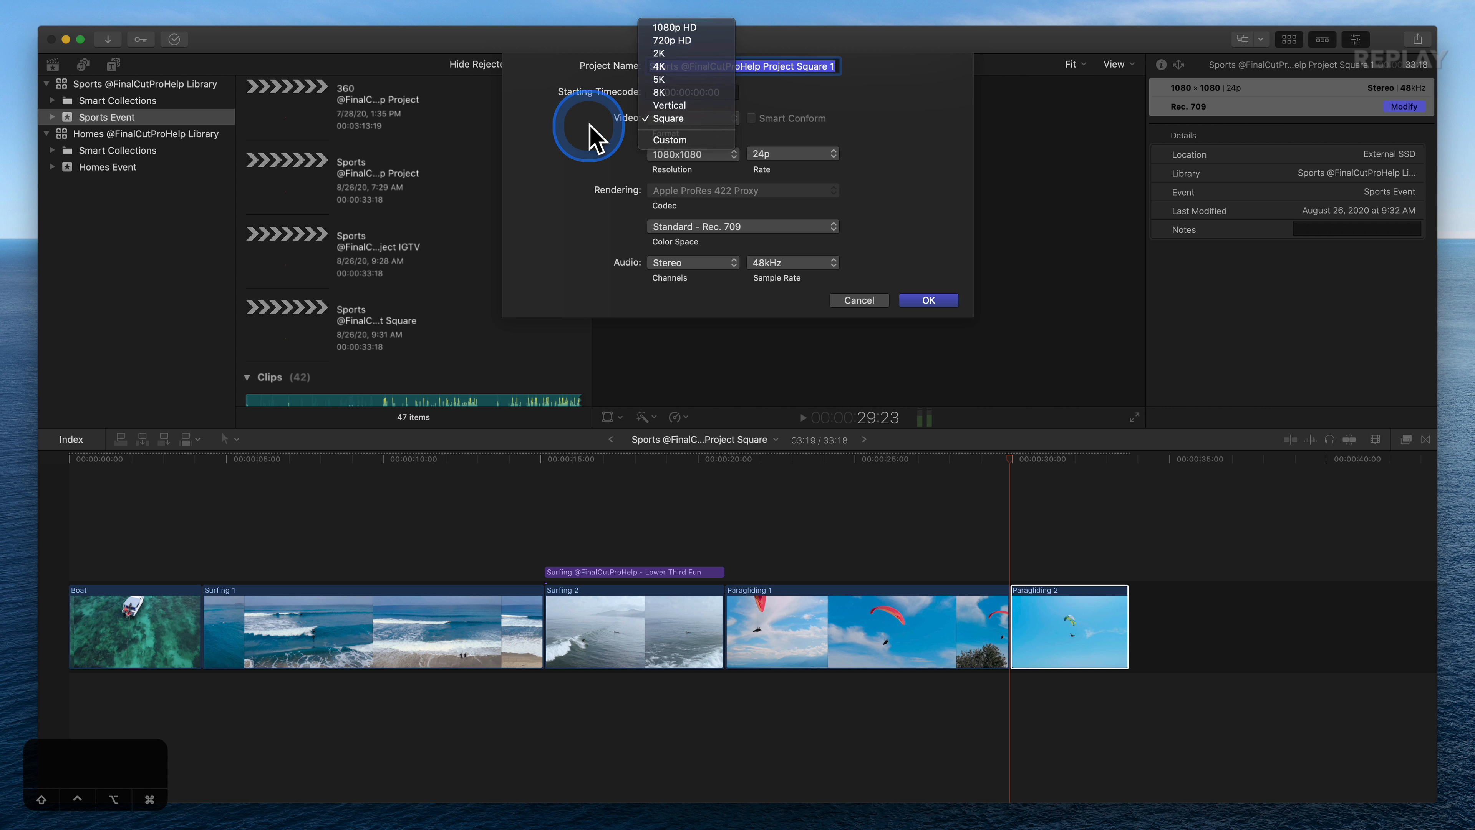
left_click(853, 304)
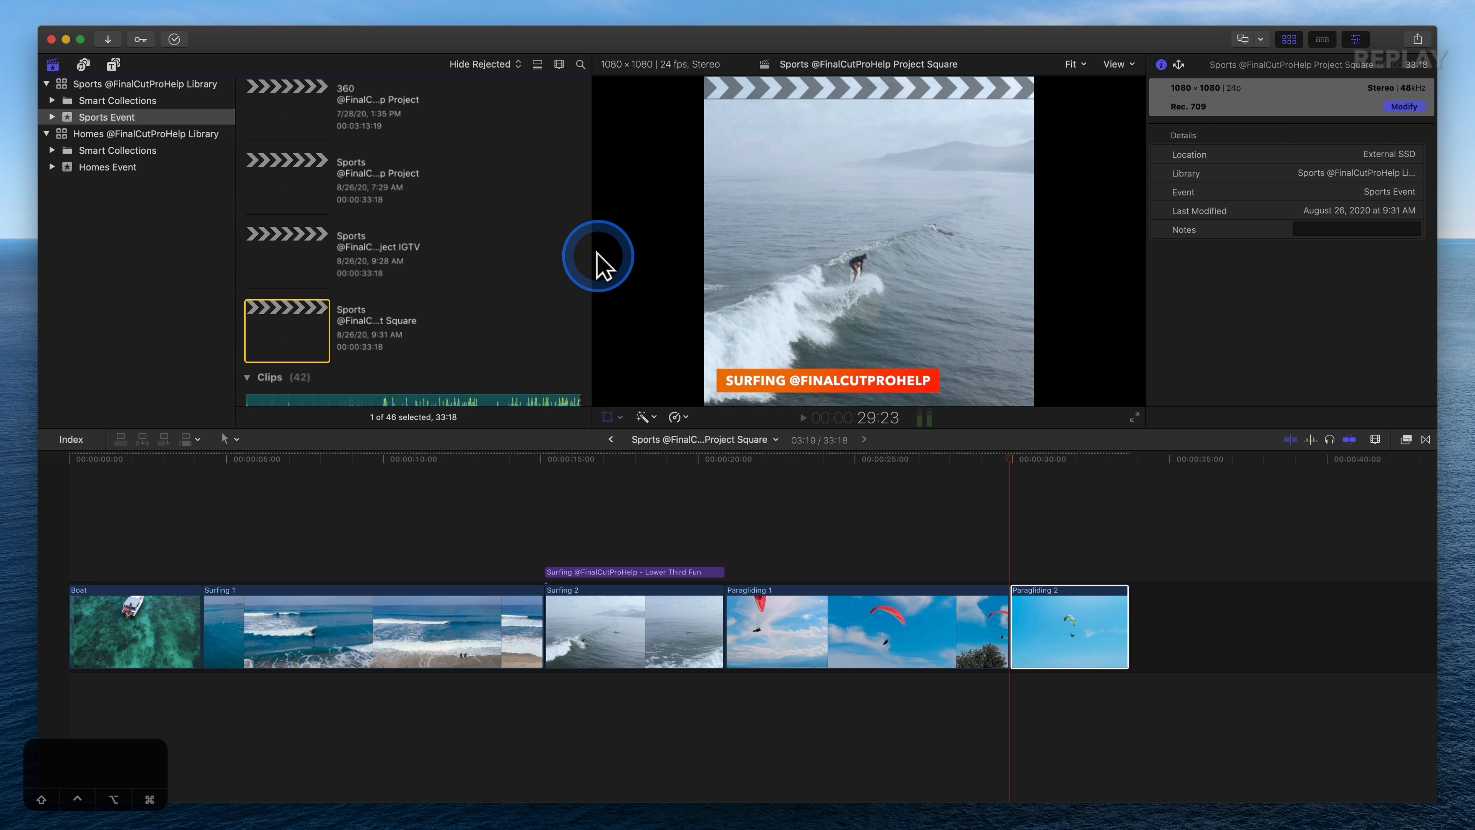
left_click(599, 253)
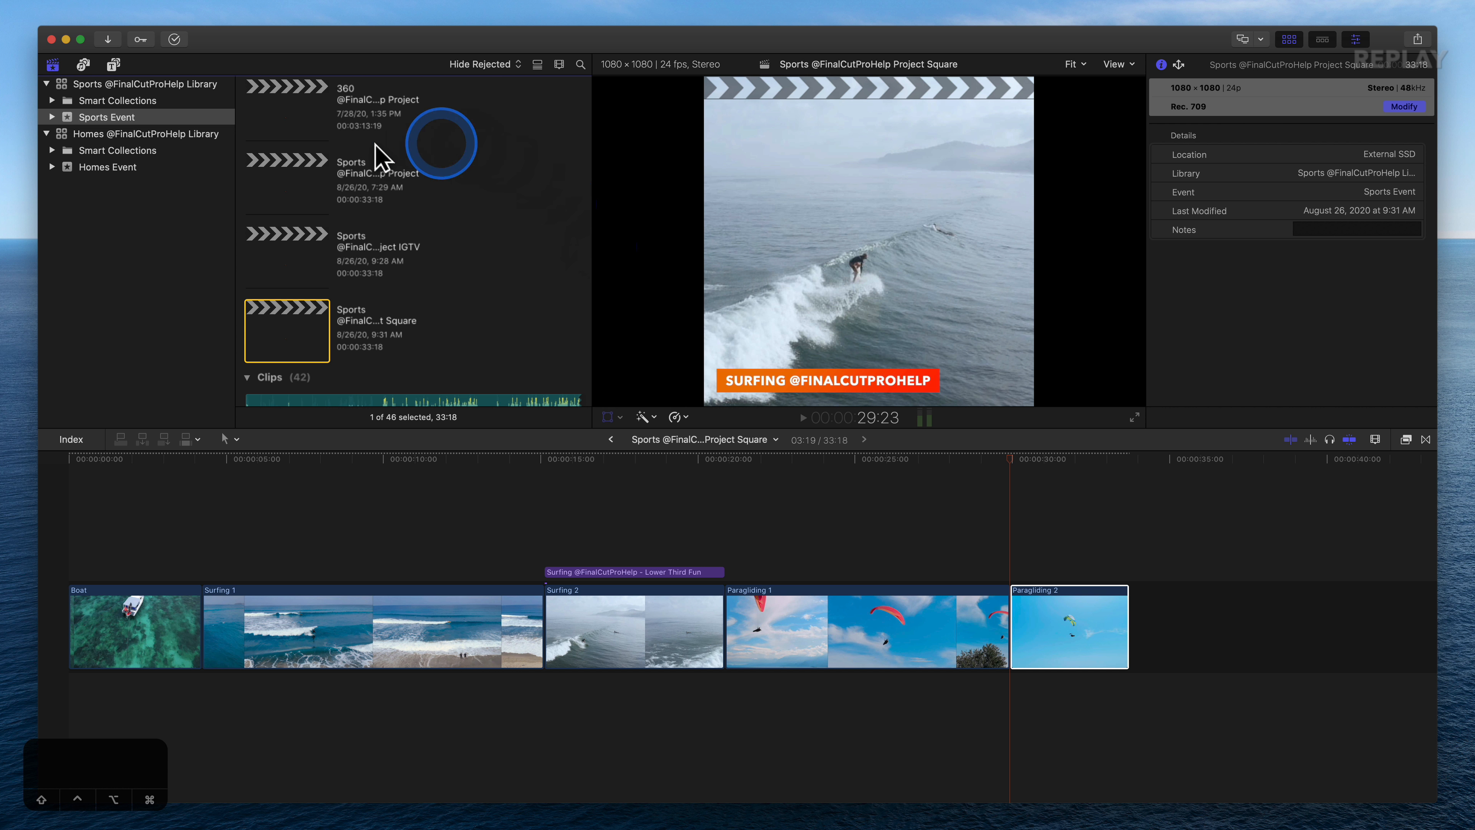
Step: Connect the Social title Bump News With Logo above the end of Paragliding 1 and display it at 29:00
left_click(114, 65)
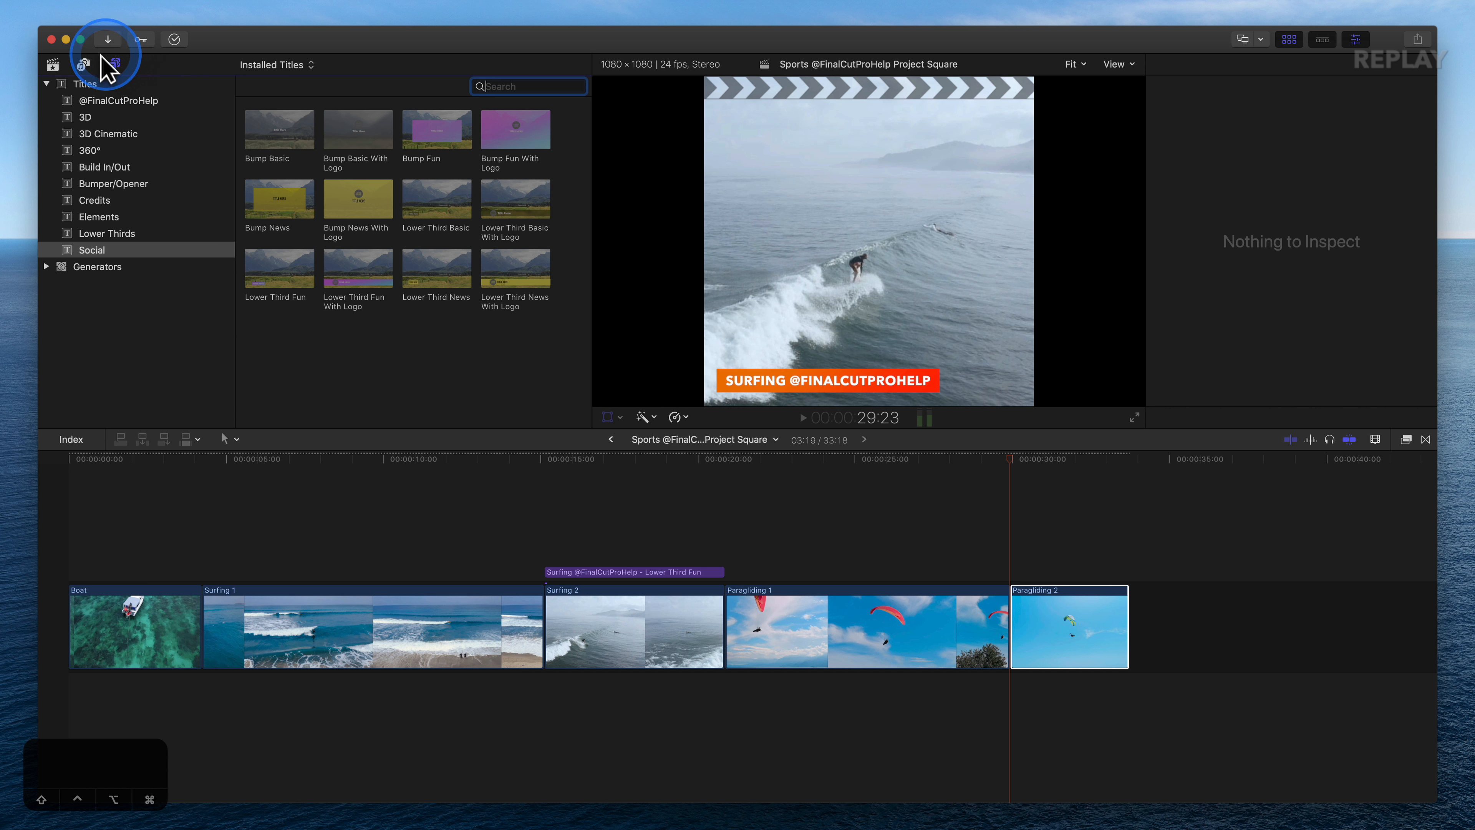
left_click(142, 253)
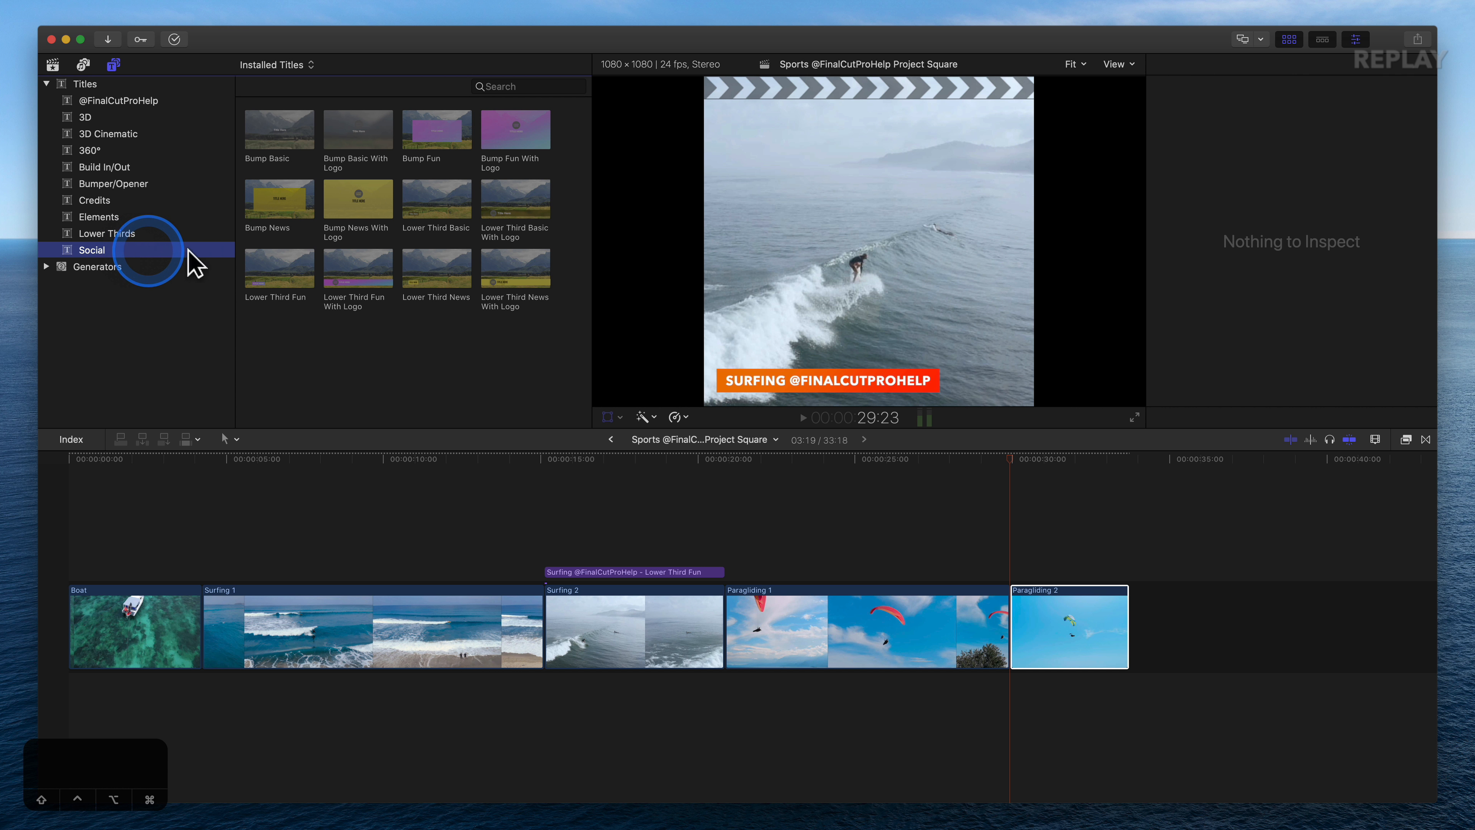
left_click(348, 273)
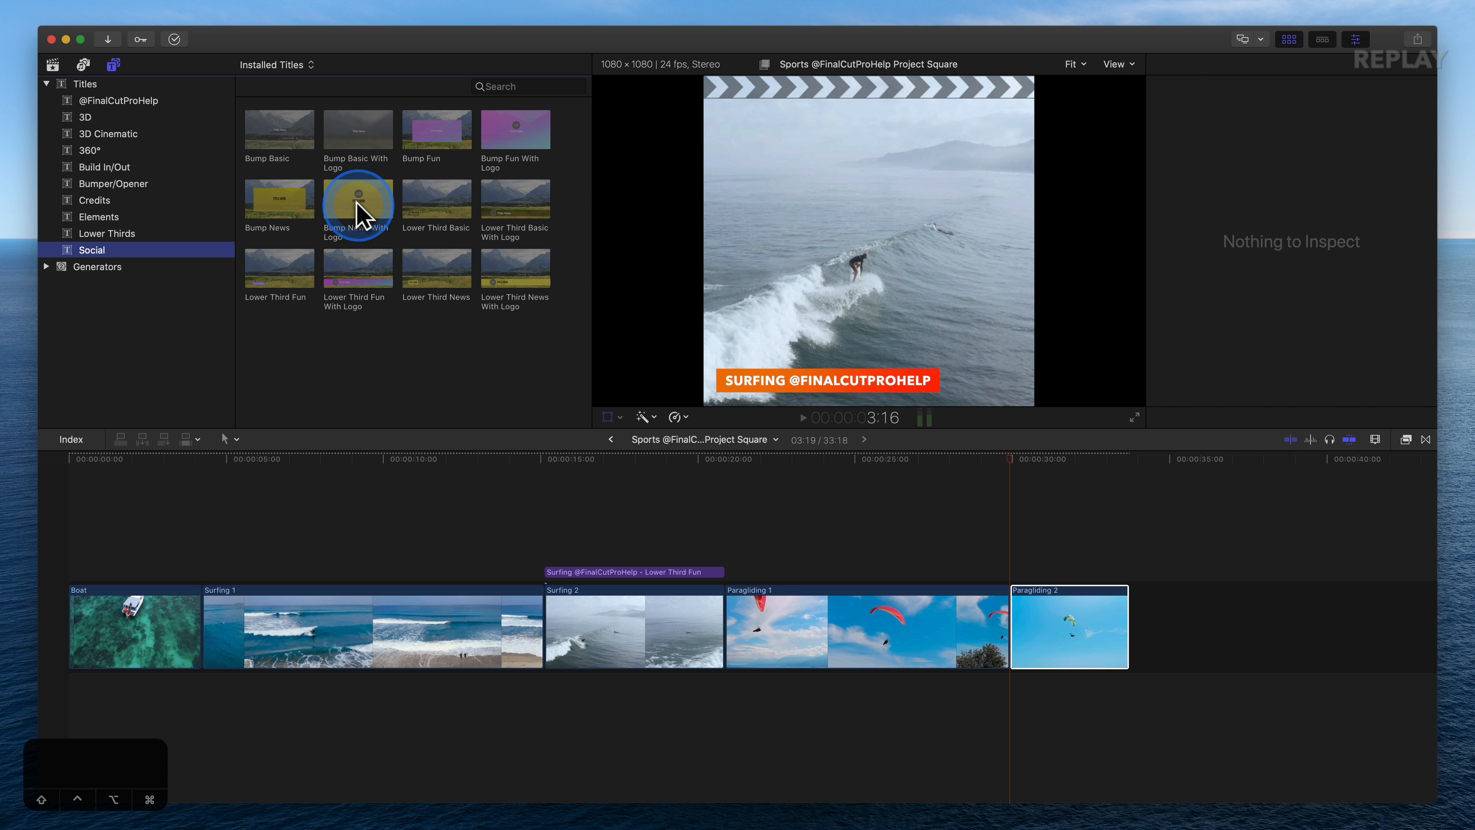
left_click(358, 201)
left_click_drag(365, 214, 880, 566)
left_click(980, 460)
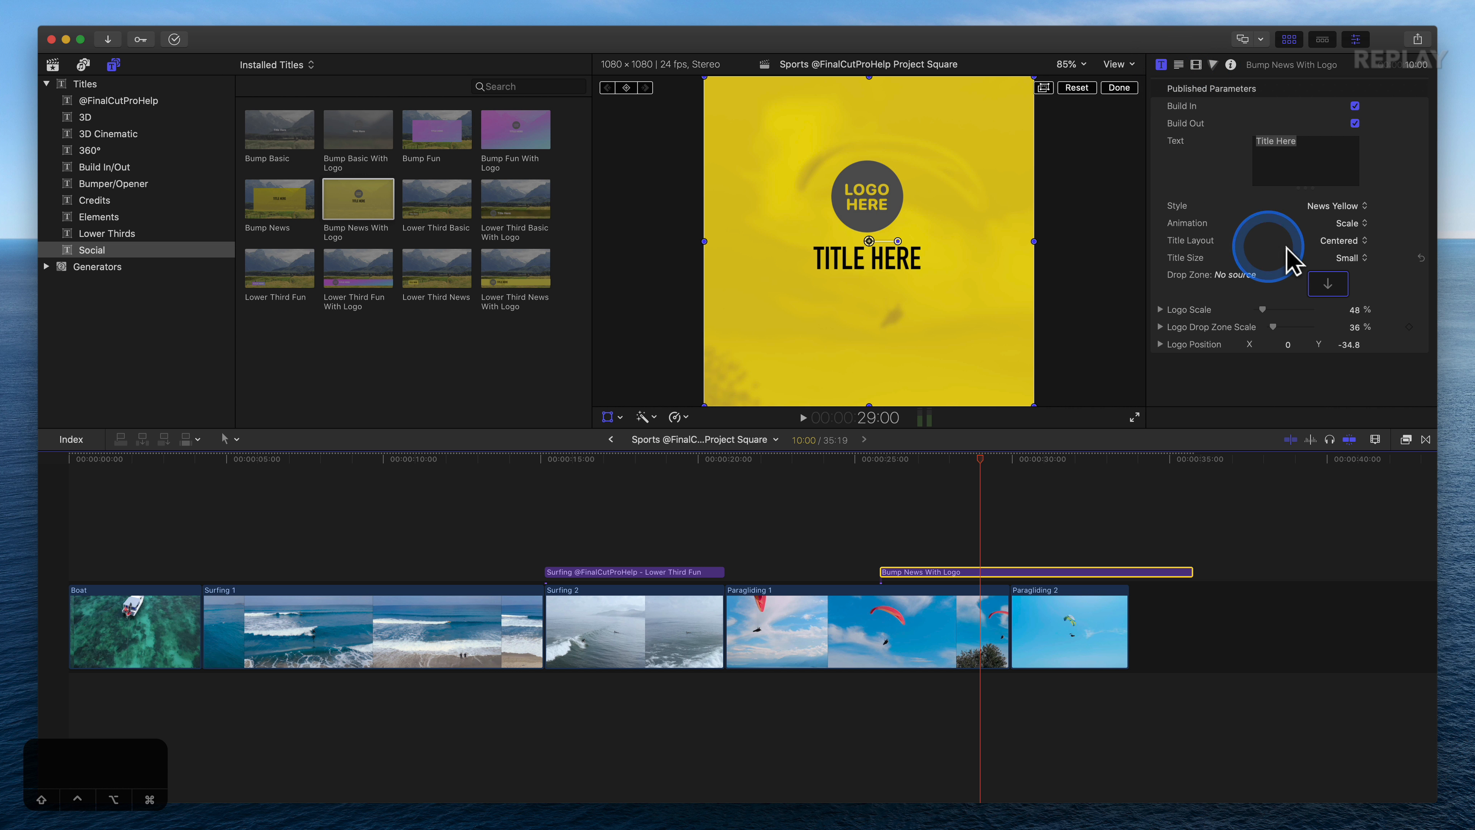
Step: Fill the Bump News title's logo drop zone with Surfing 1 and enlarge the logo scale to 79%
left_click(1330, 287)
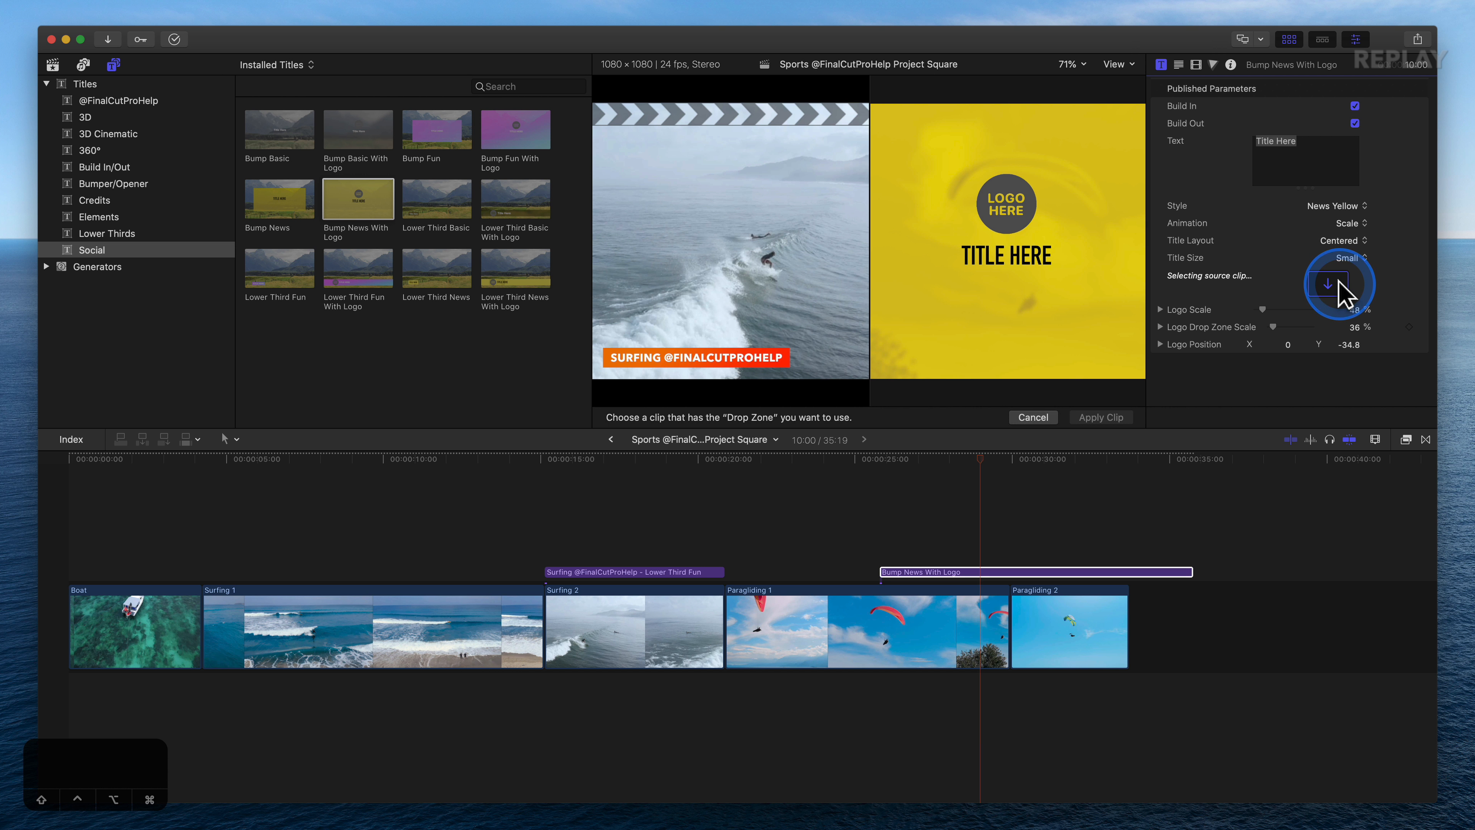
left_click(306, 629)
left_click(1101, 417)
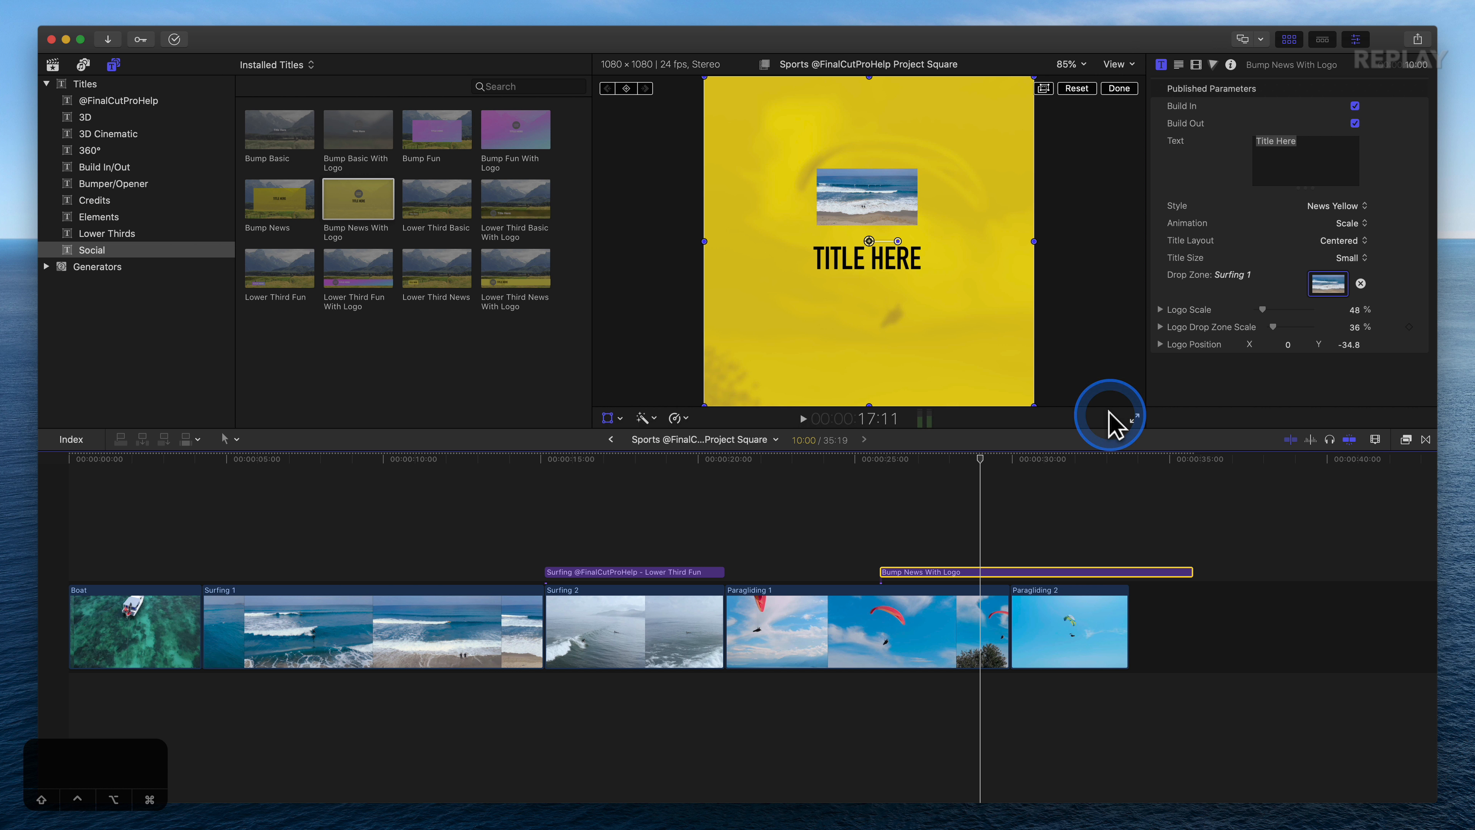
left_click(956, 499)
left_click_drag(955, 499, 1009, 490)
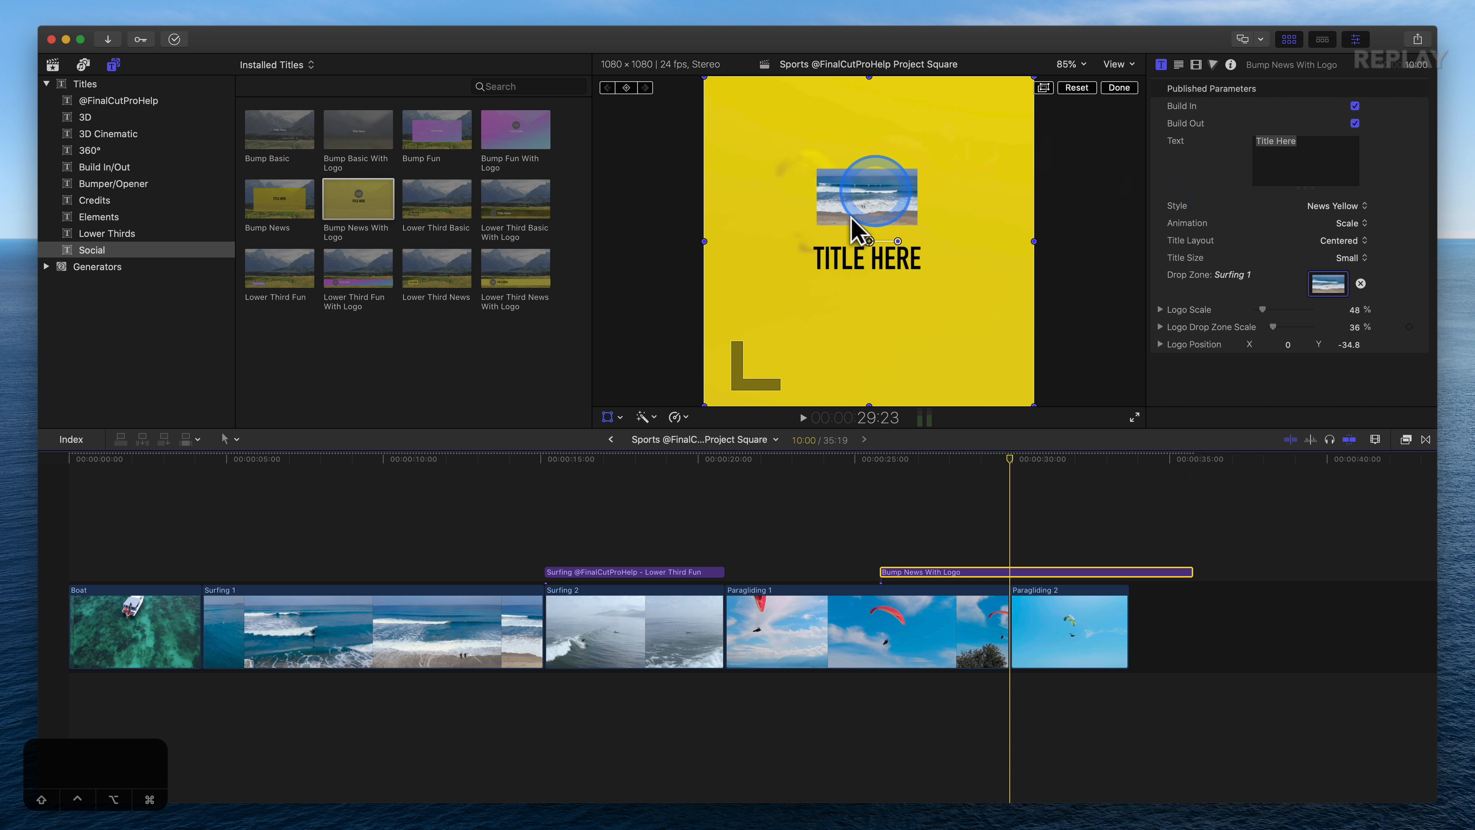
mouse_move(1265, 311)
left_mouse_down()
mouse_move(1285, 311)
mouse_move(1266, 310)
left_mouse_up()
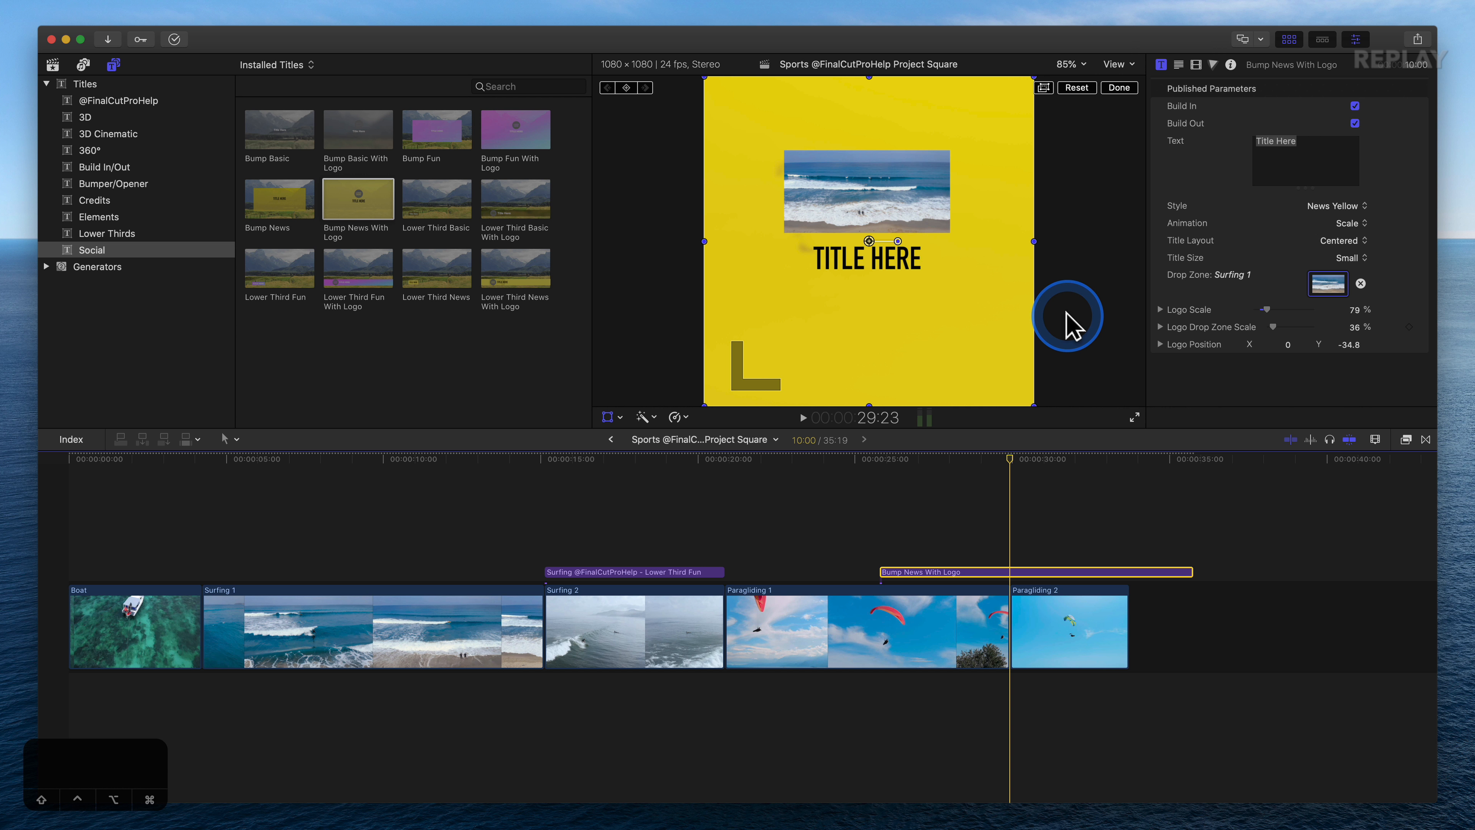
Step: Open a copy of the Bump News With Logo title in Motion and fit its window to the screen
right_click(368, 203)
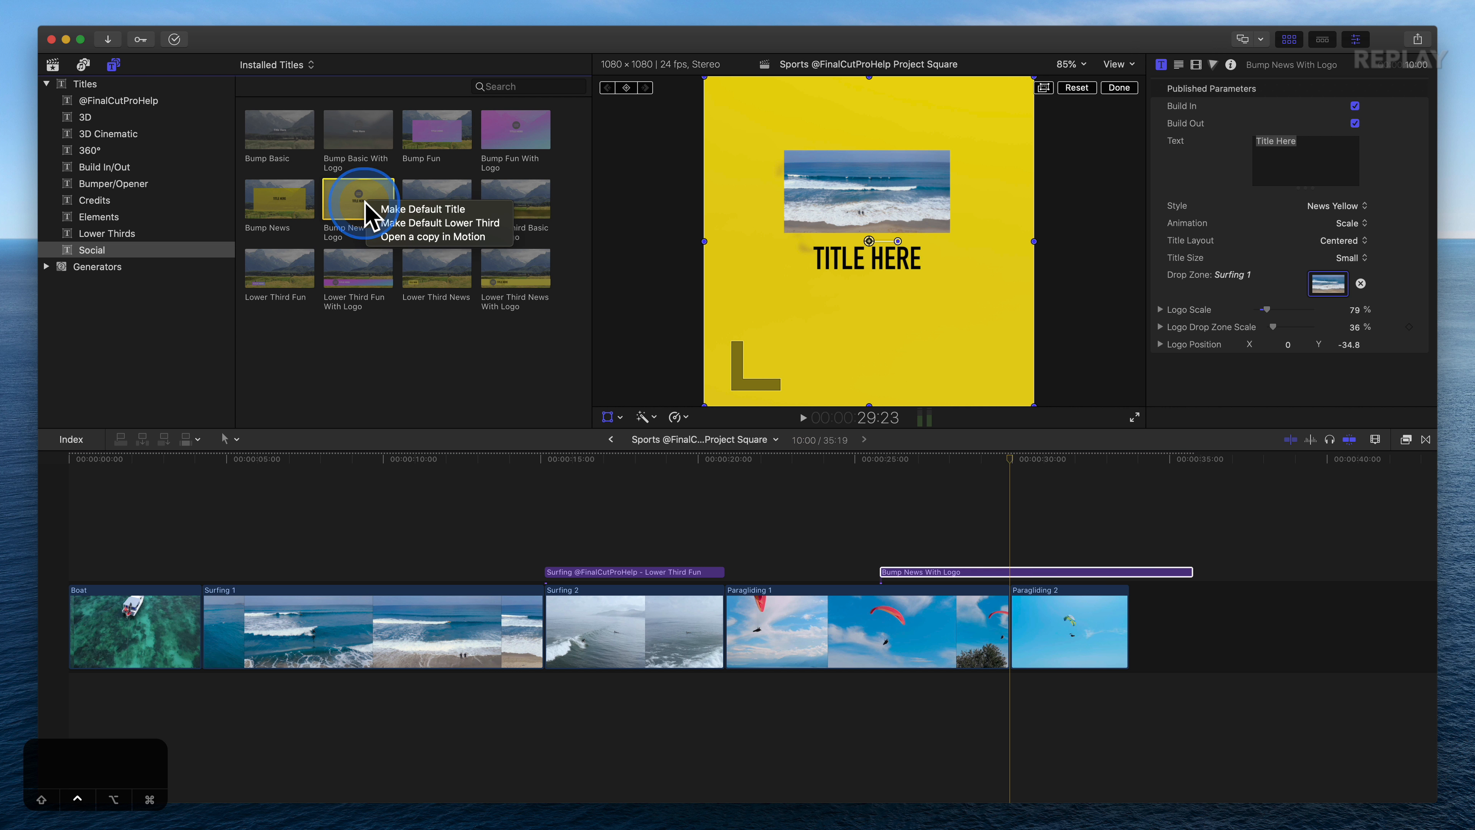
left_click(453, 238)
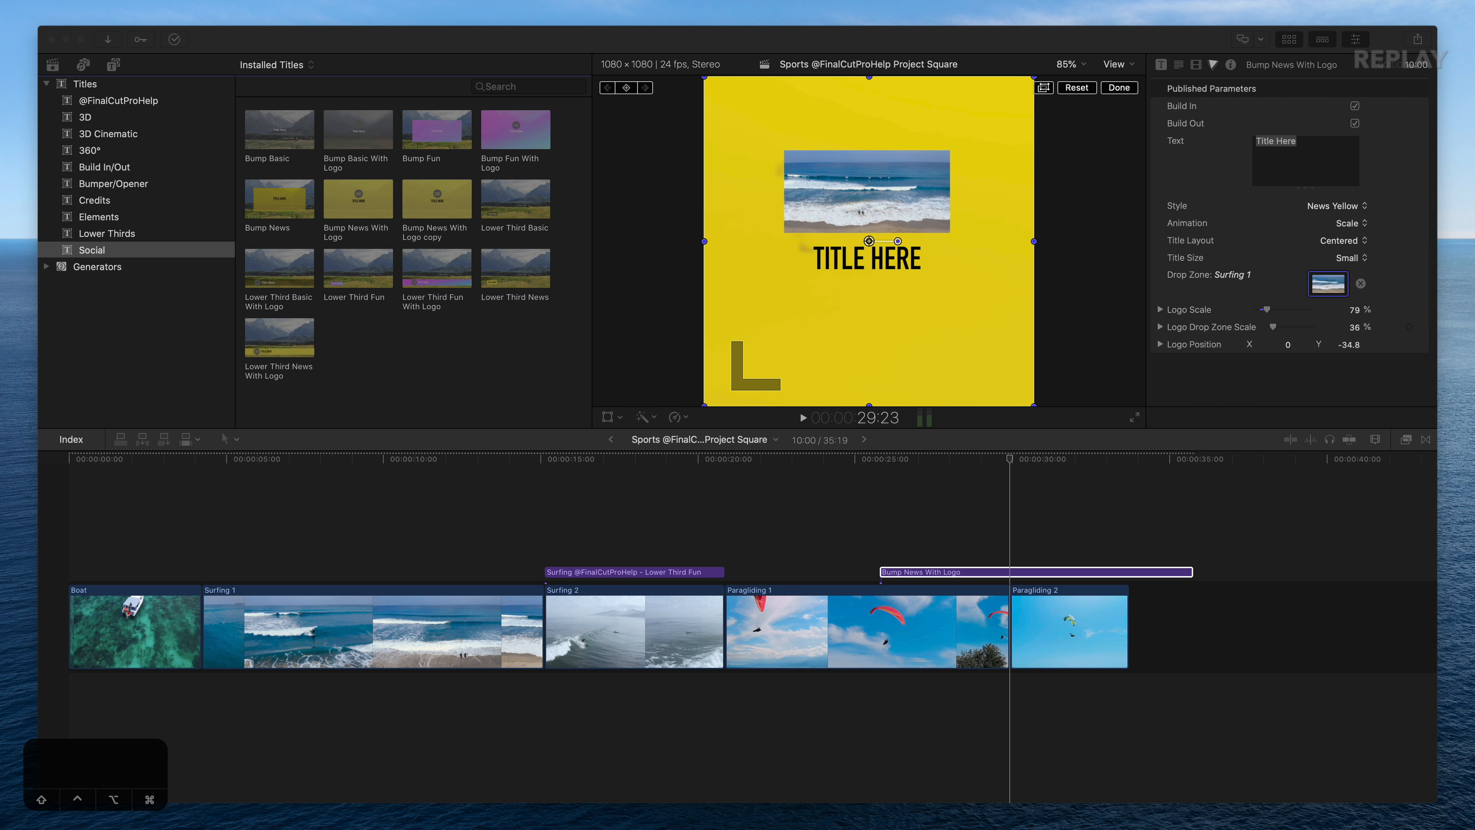
left_click_drag(1474, 58, 398, 81)
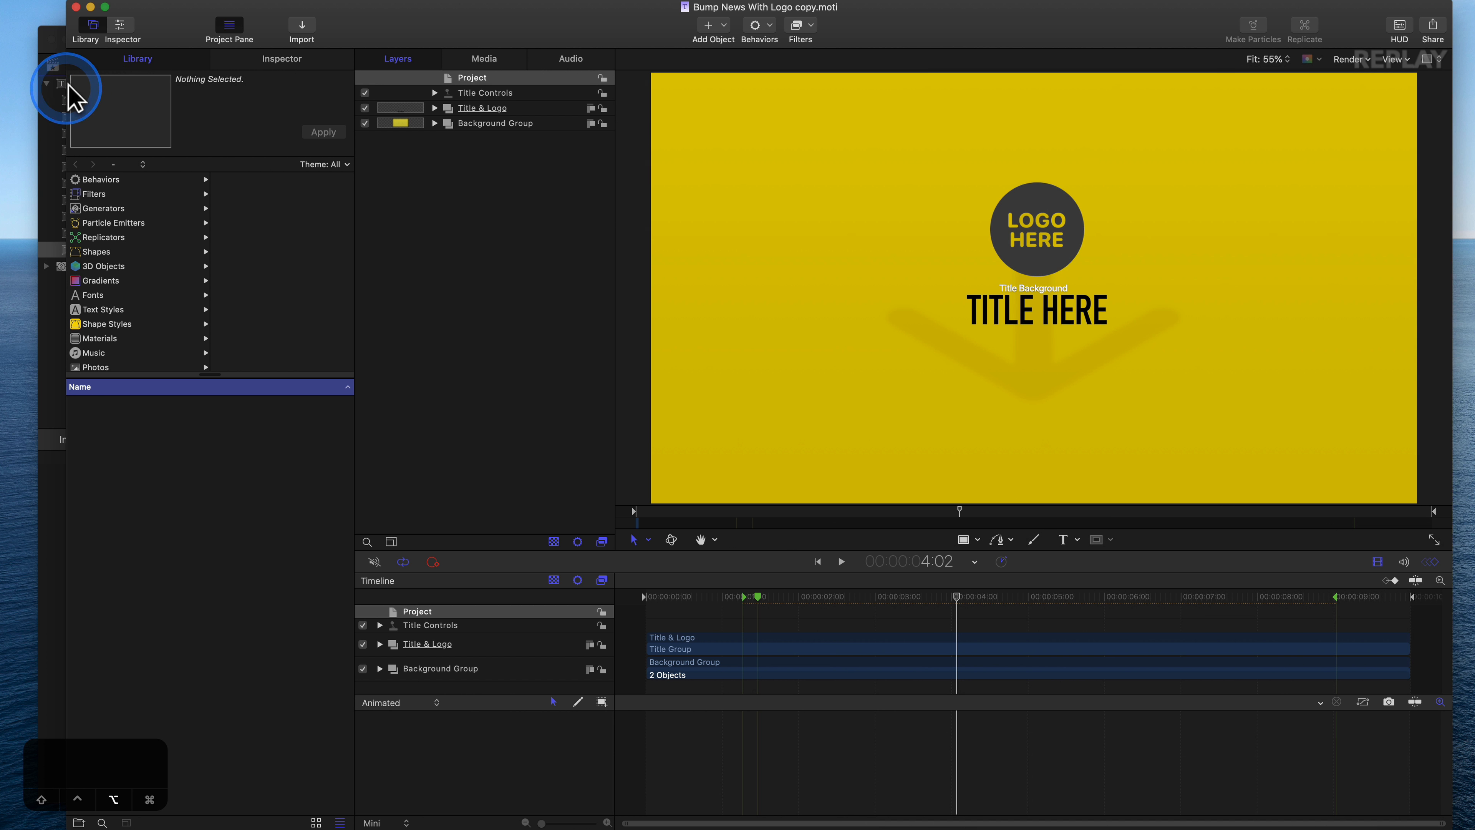
left_click(105, 7)
left_click_drag(7, 8, 43, 32)
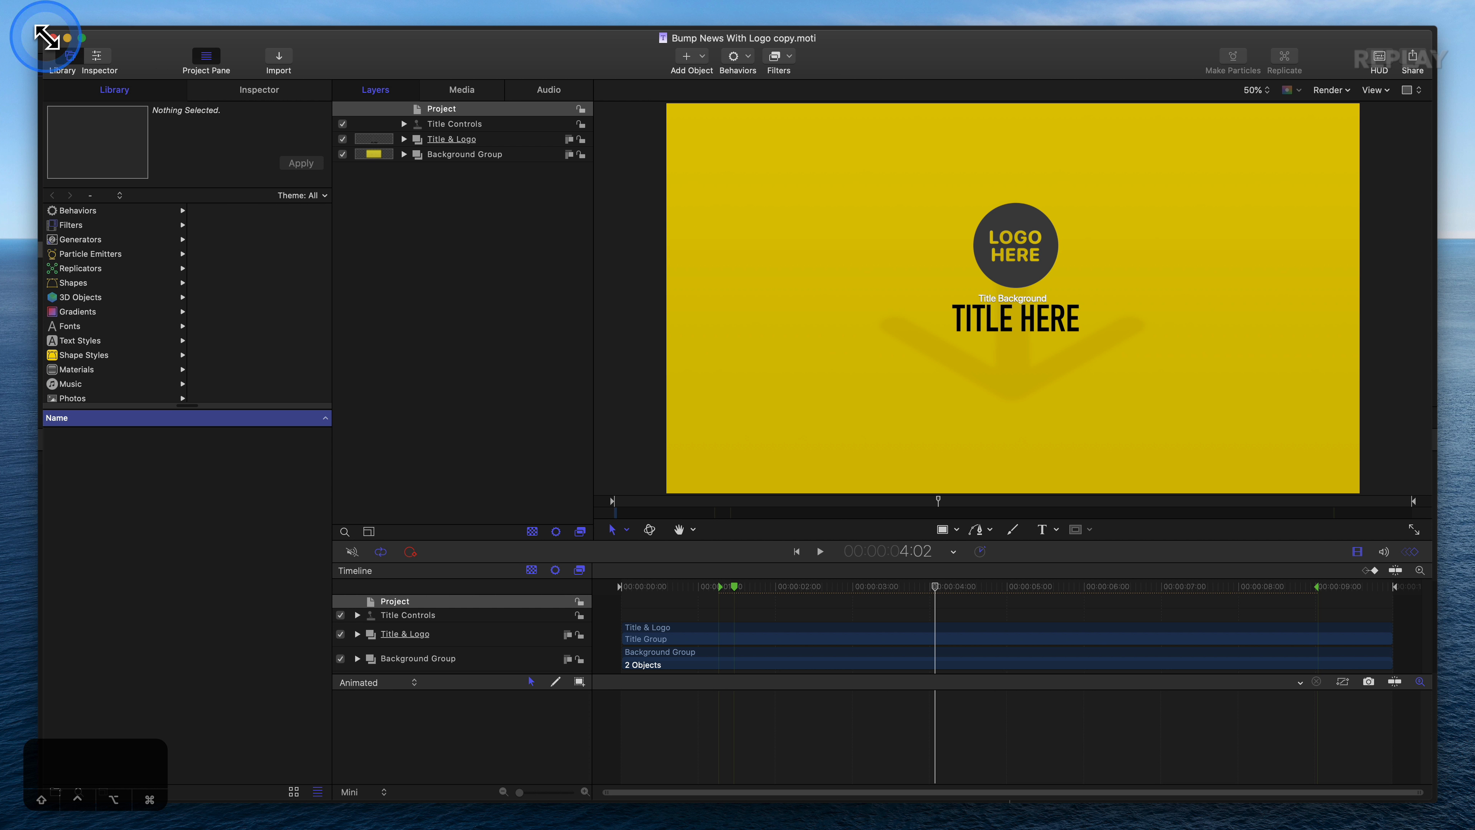
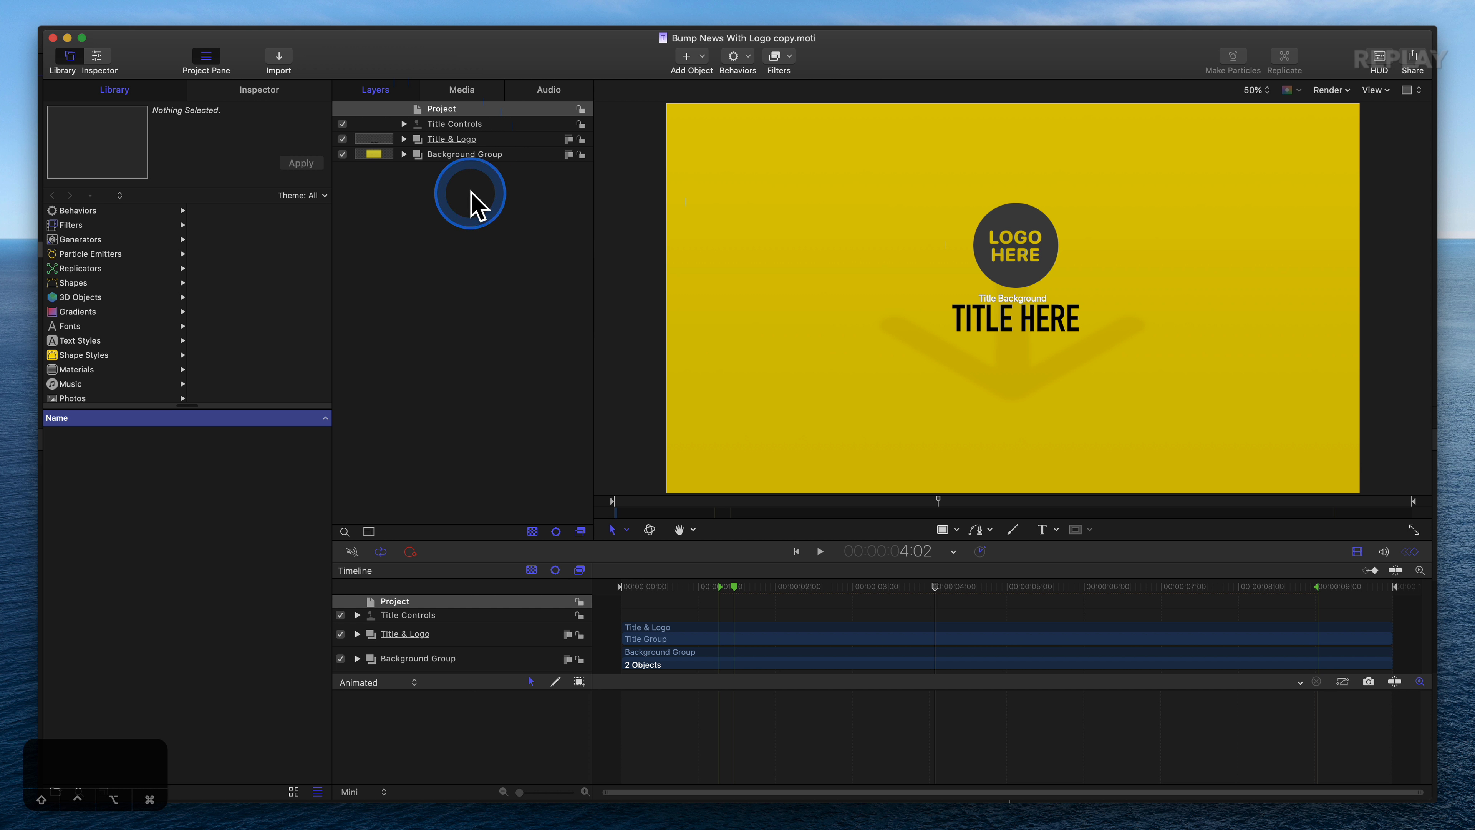
Step: Show the Motion project's display aspect ratio snapshots and check which aspect ratios can be added
left_click(444, 112)
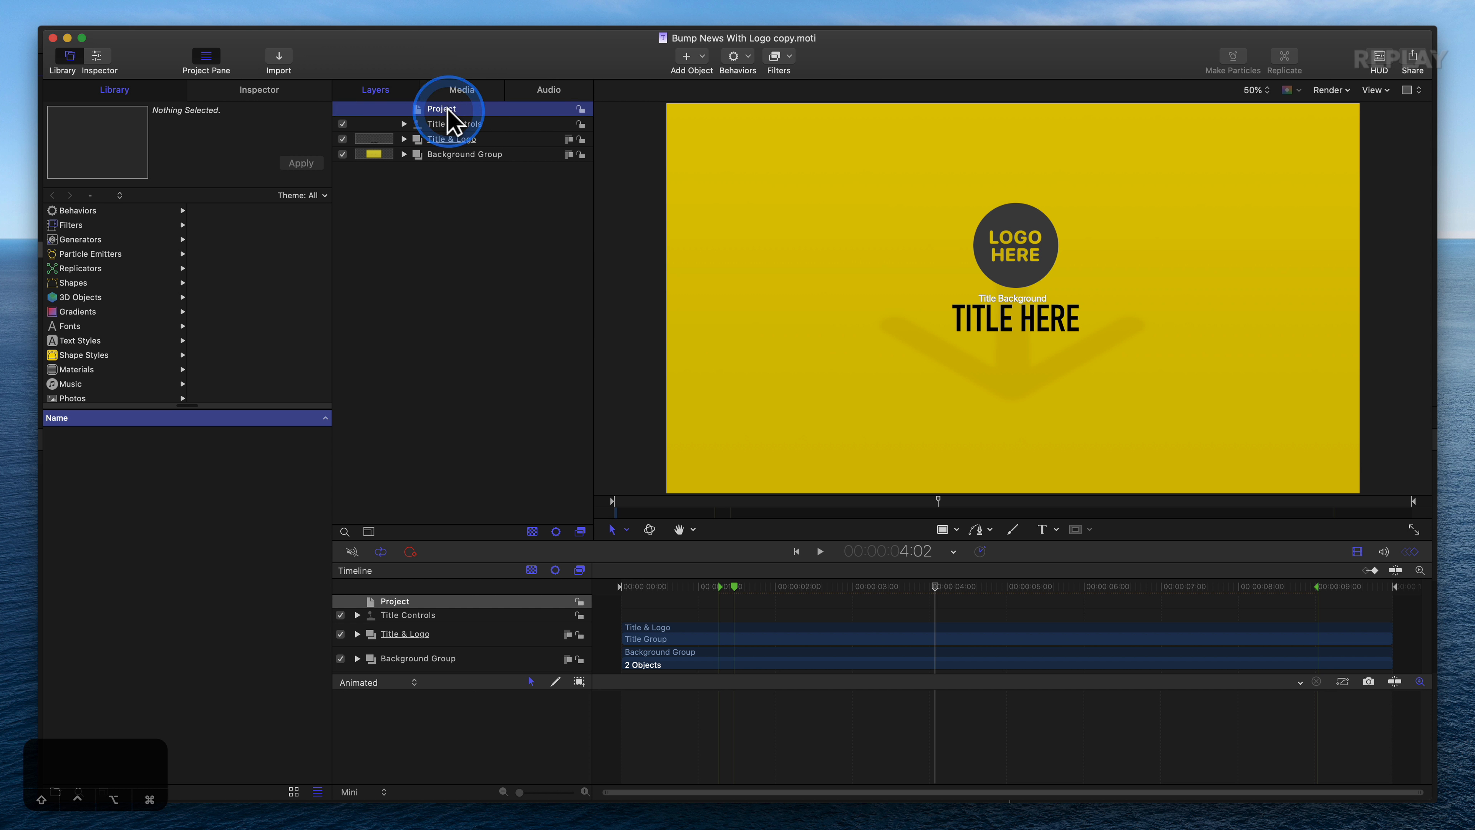
left_click(261, 91)
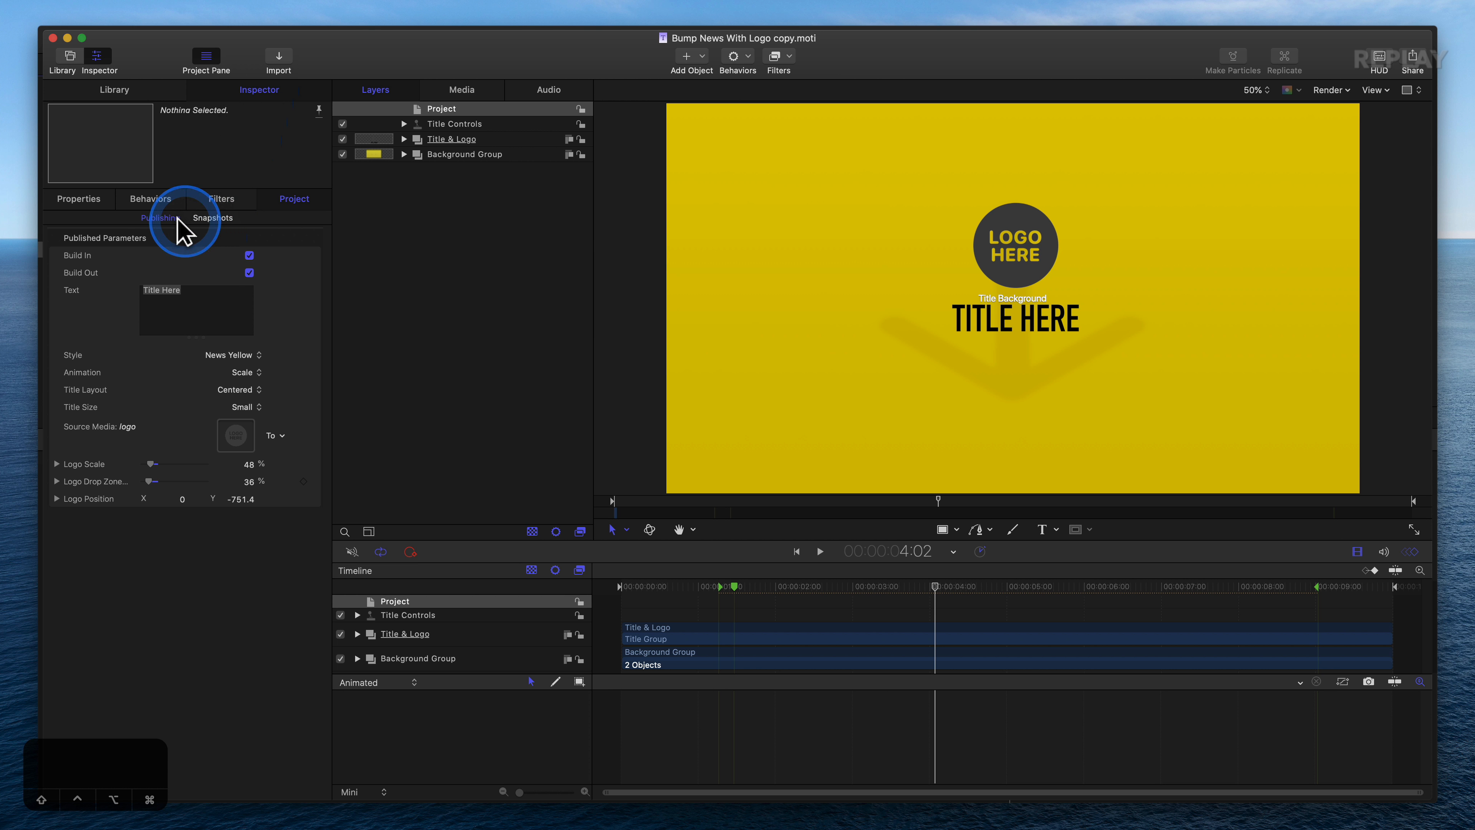
left_click(214, 219)
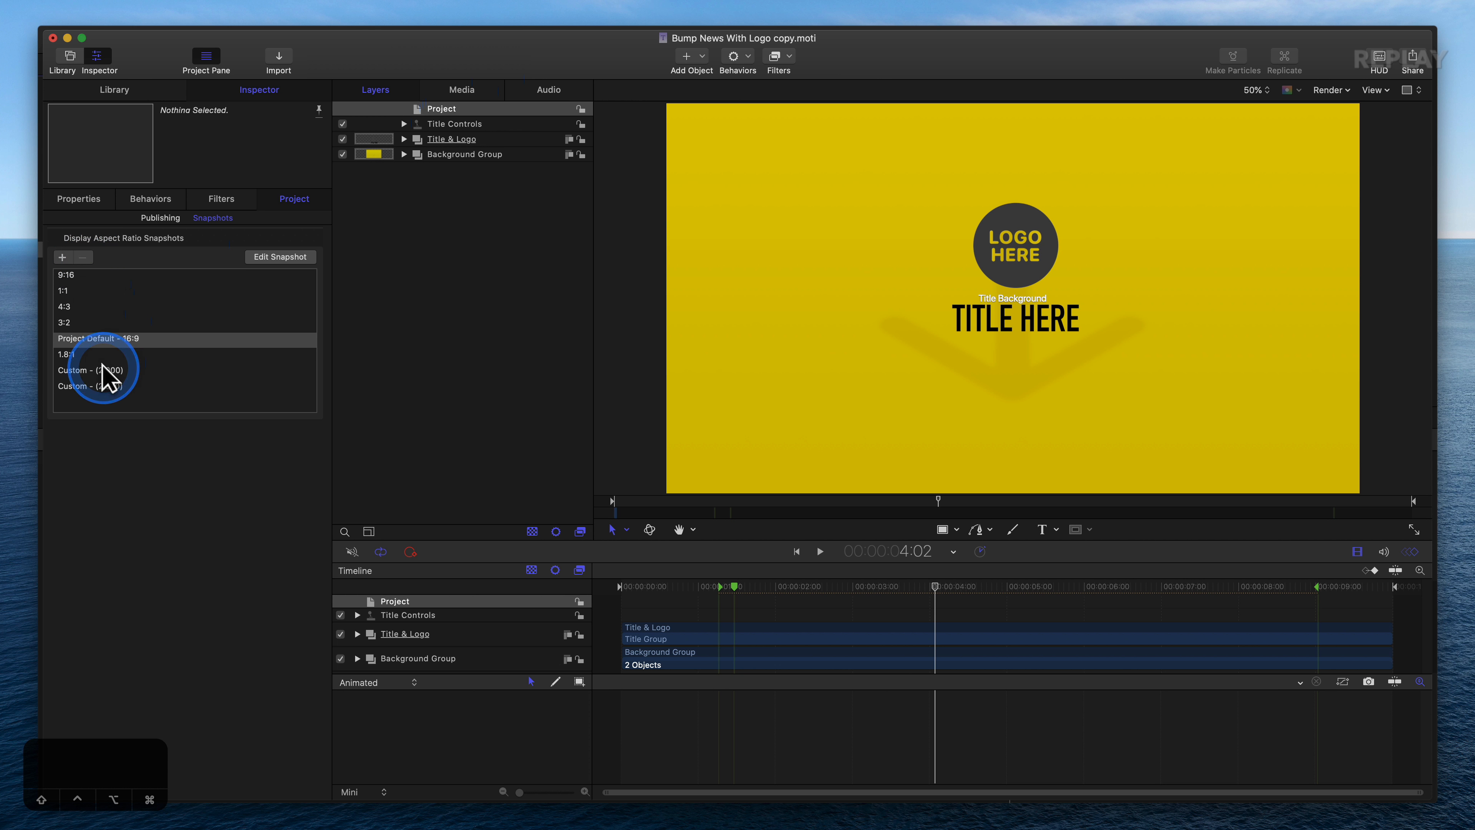
left_click(63, 257)
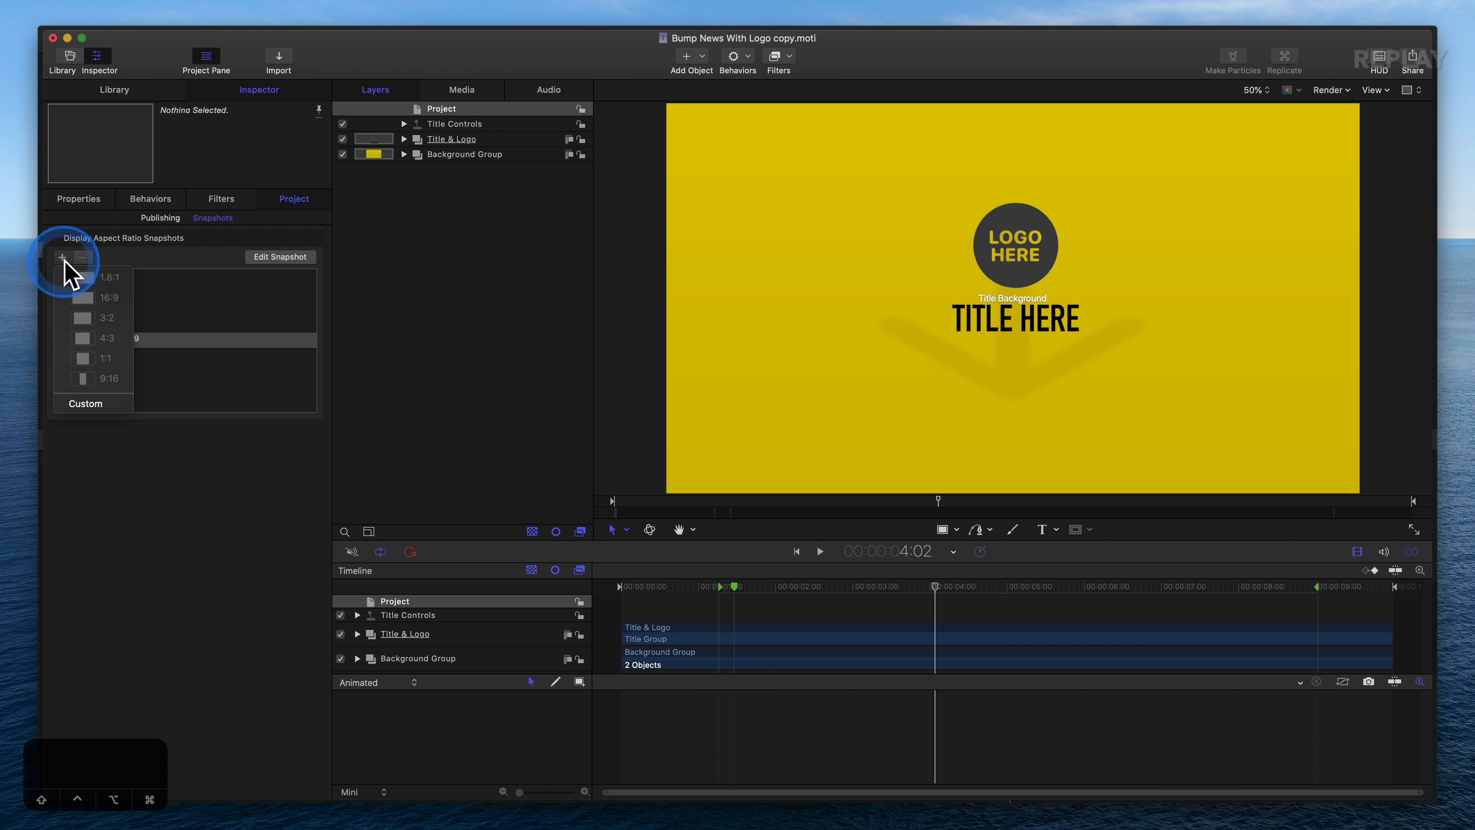
left_click(96, 378)
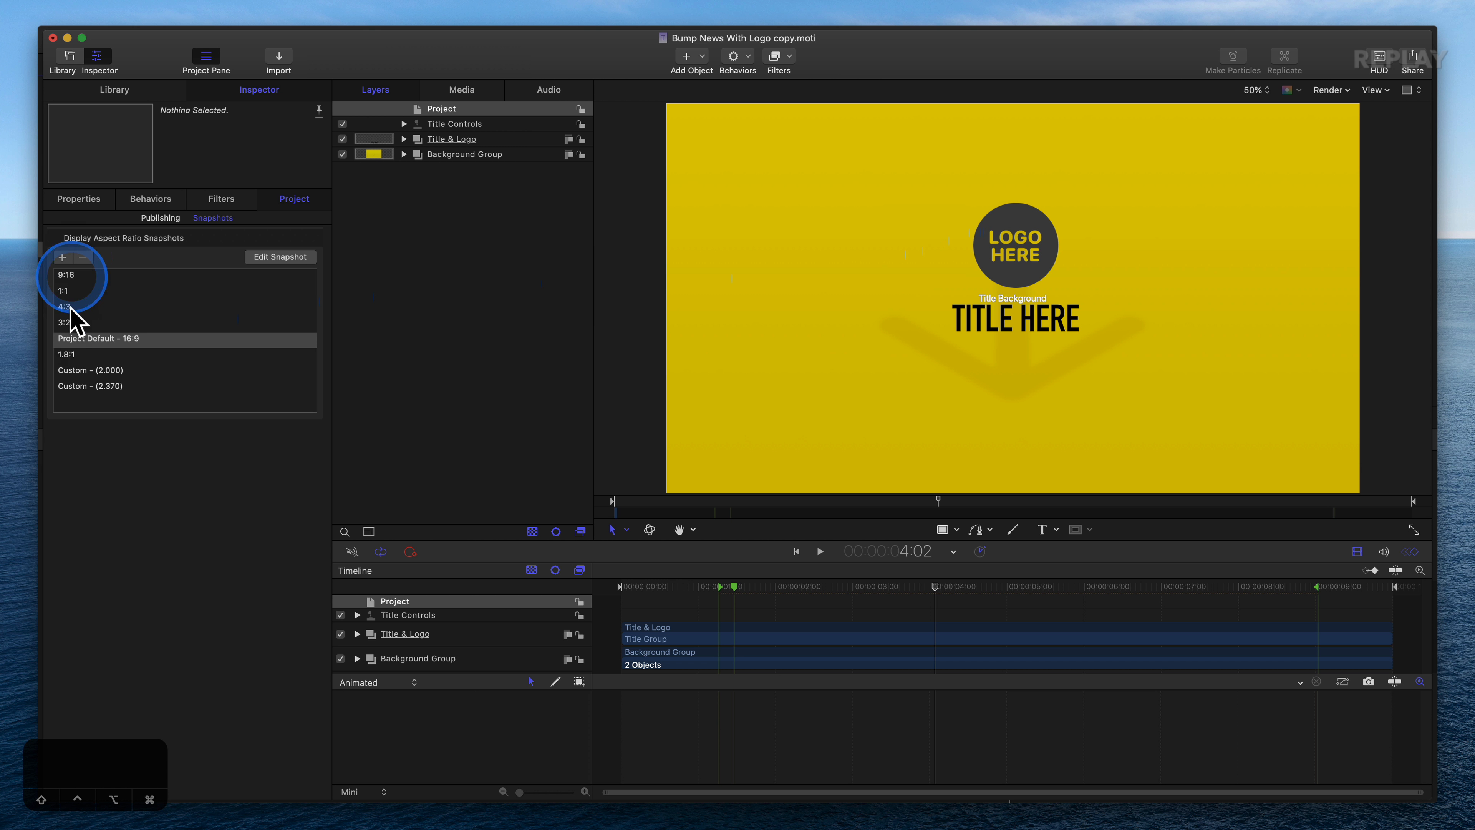
Step: Preview the title's layout in the snapshots from 9:16 and 1:1 through 4:3, 3:2, 16:9, 1.8:1 and Custom (2.000)
left_click(73, 275)
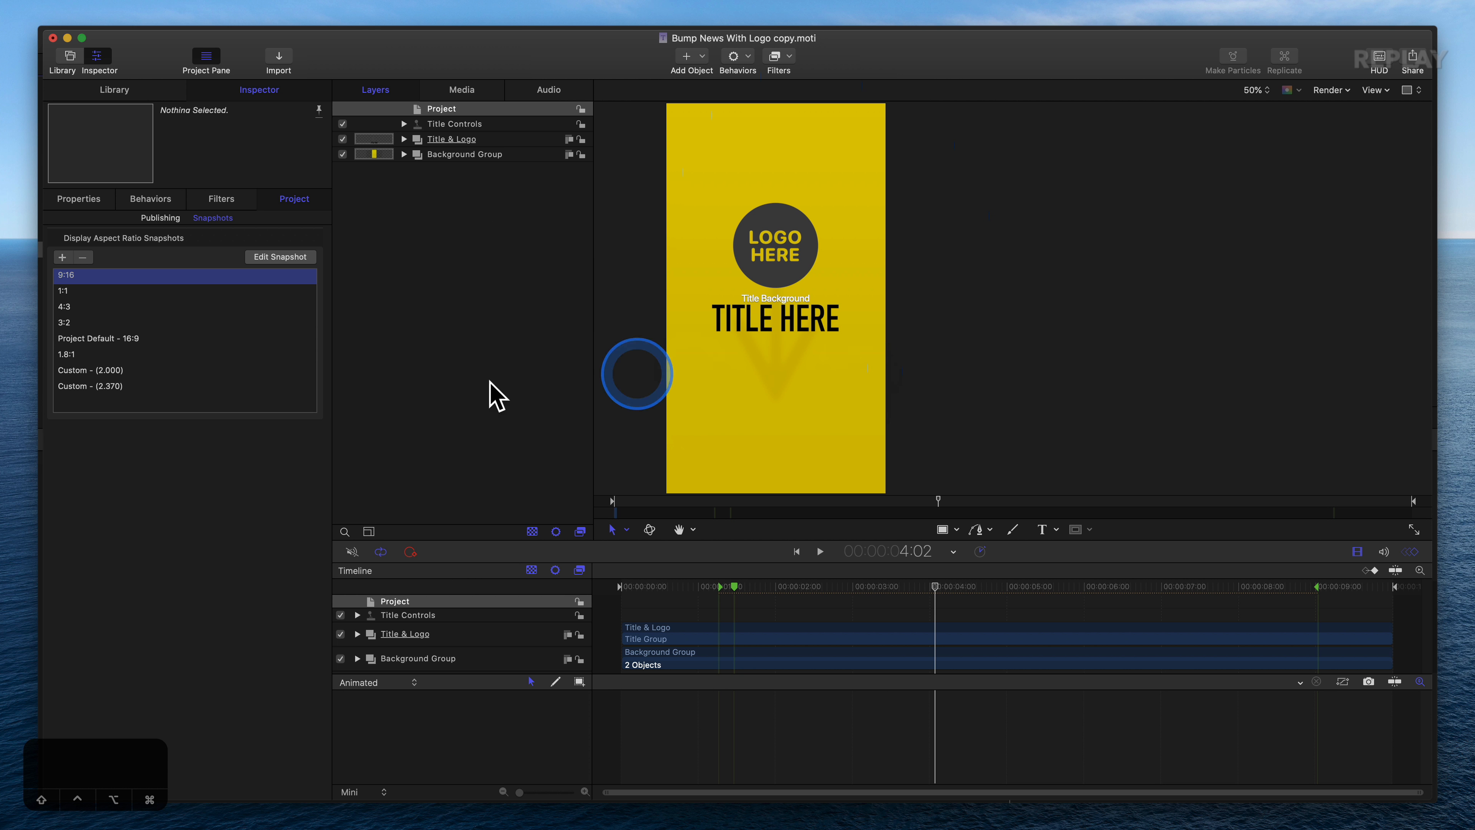
left_click(87, 291)
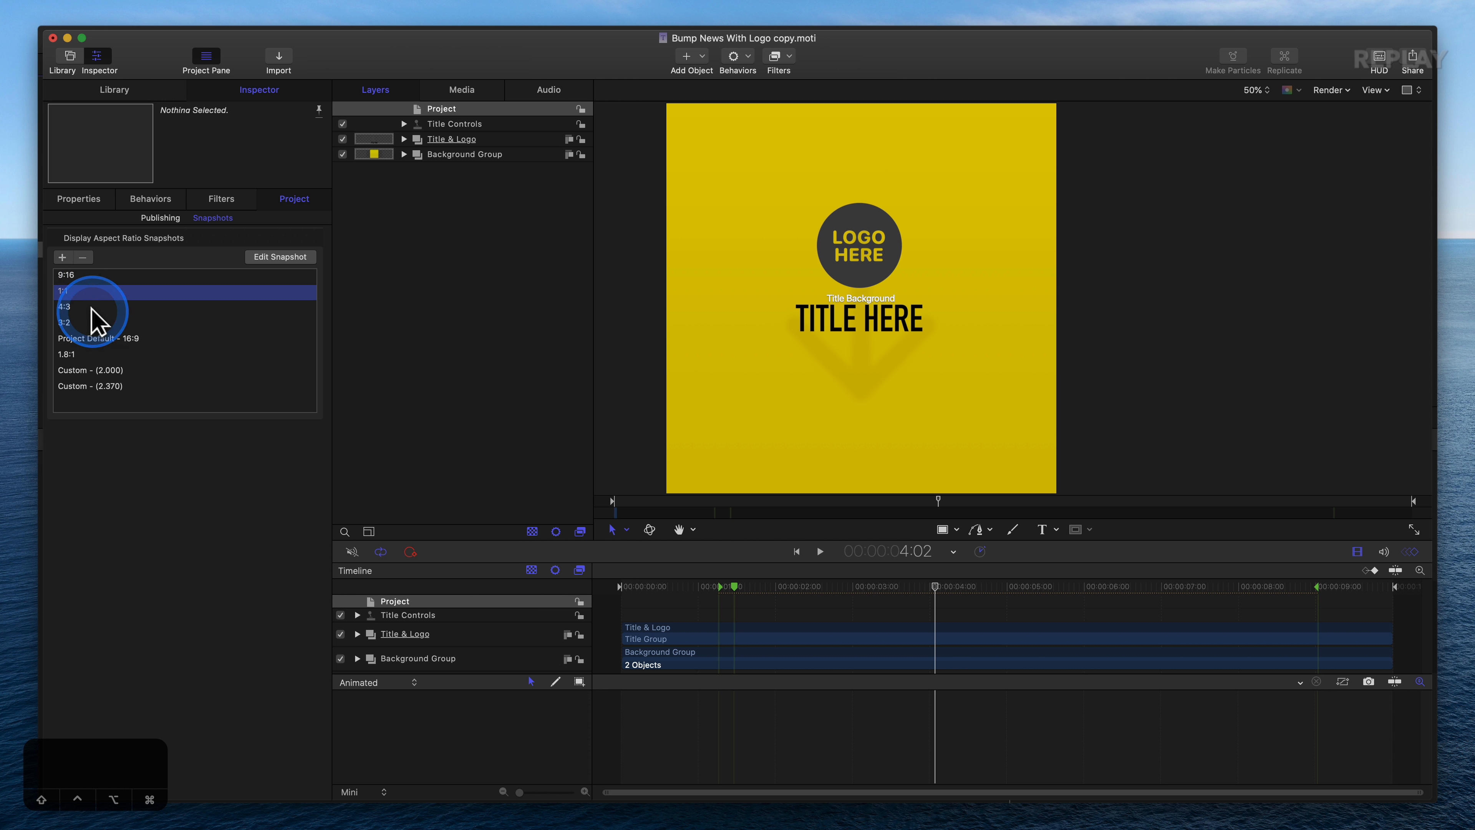
left_click(91, 308)
left_click(90, 323)
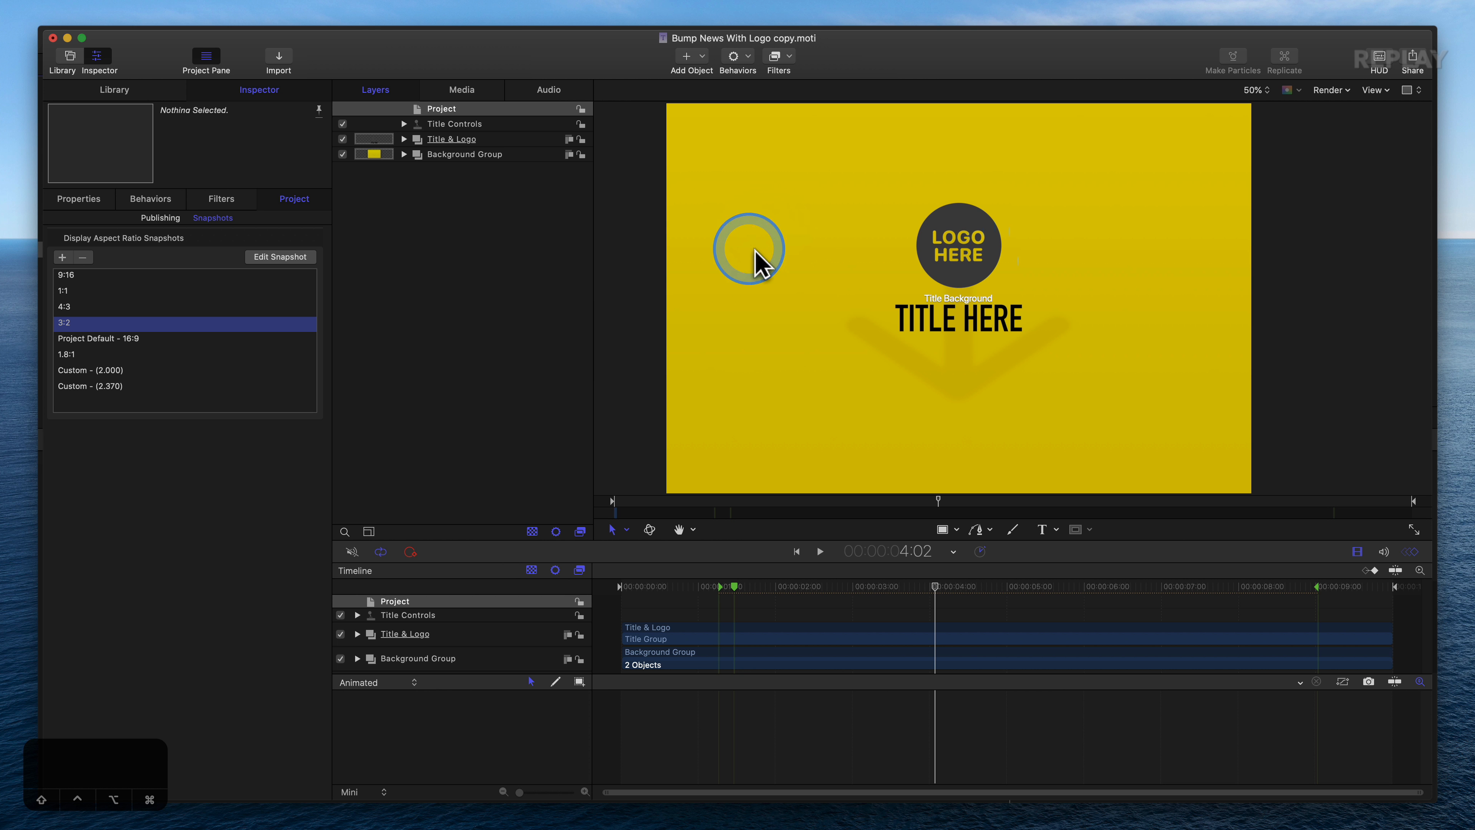
left_click(118, 342)
left_click(110, 355)
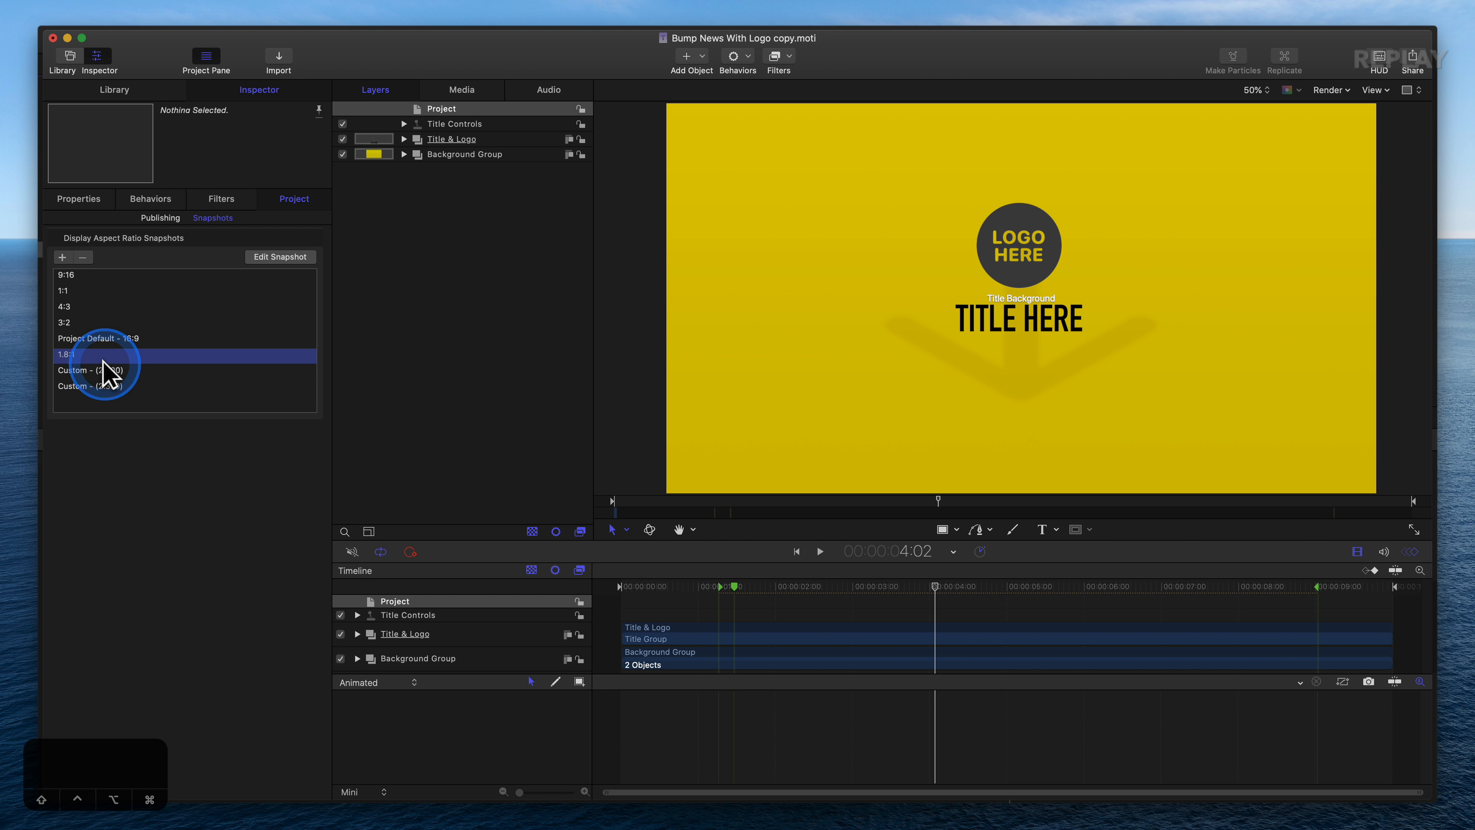
left_click(112, 372)
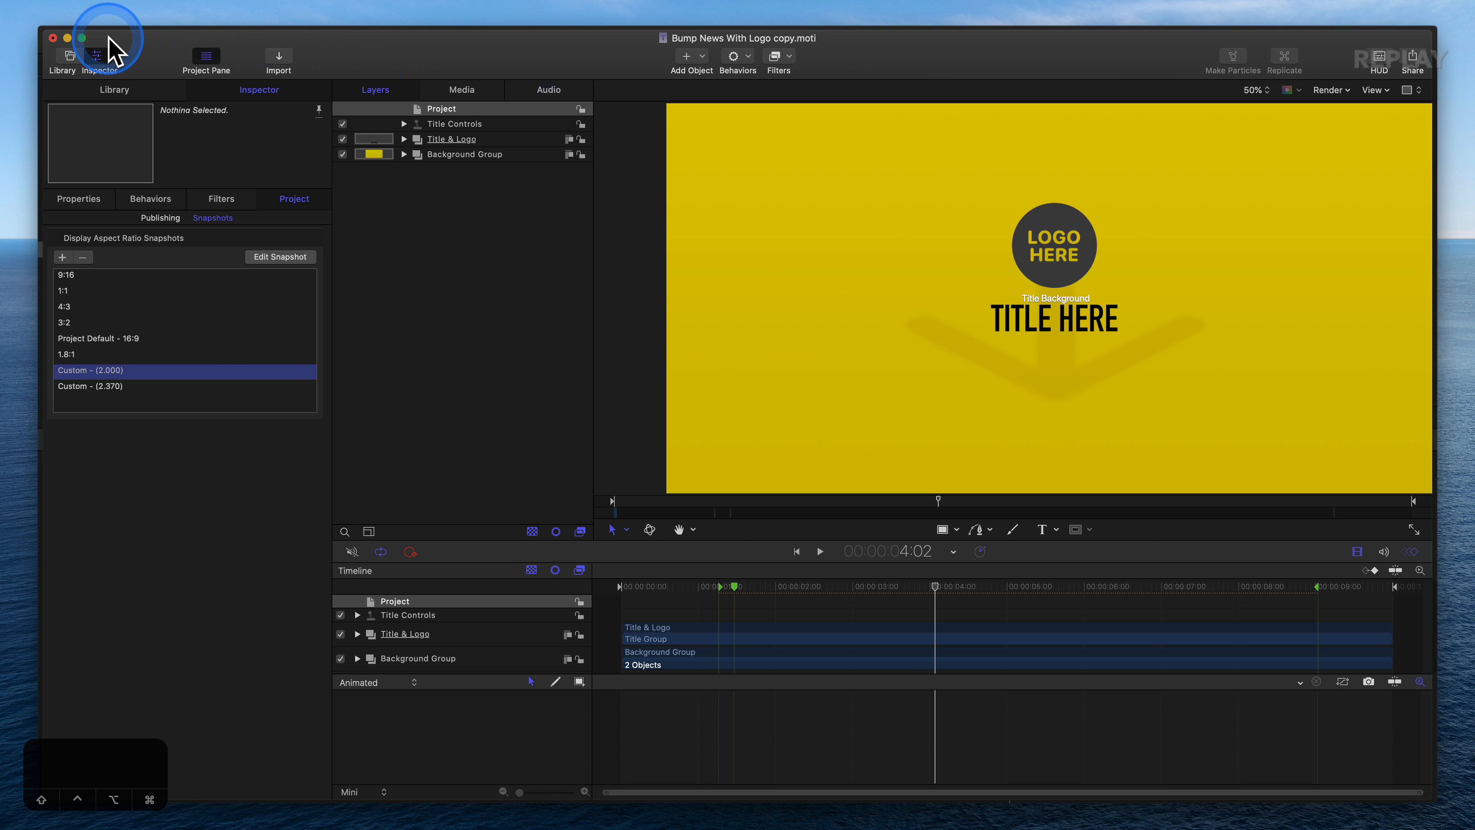
Step: Close the title copy in Motion without saving and return to the Sports Event media in Final Cut Pro
left_click(53, 38)
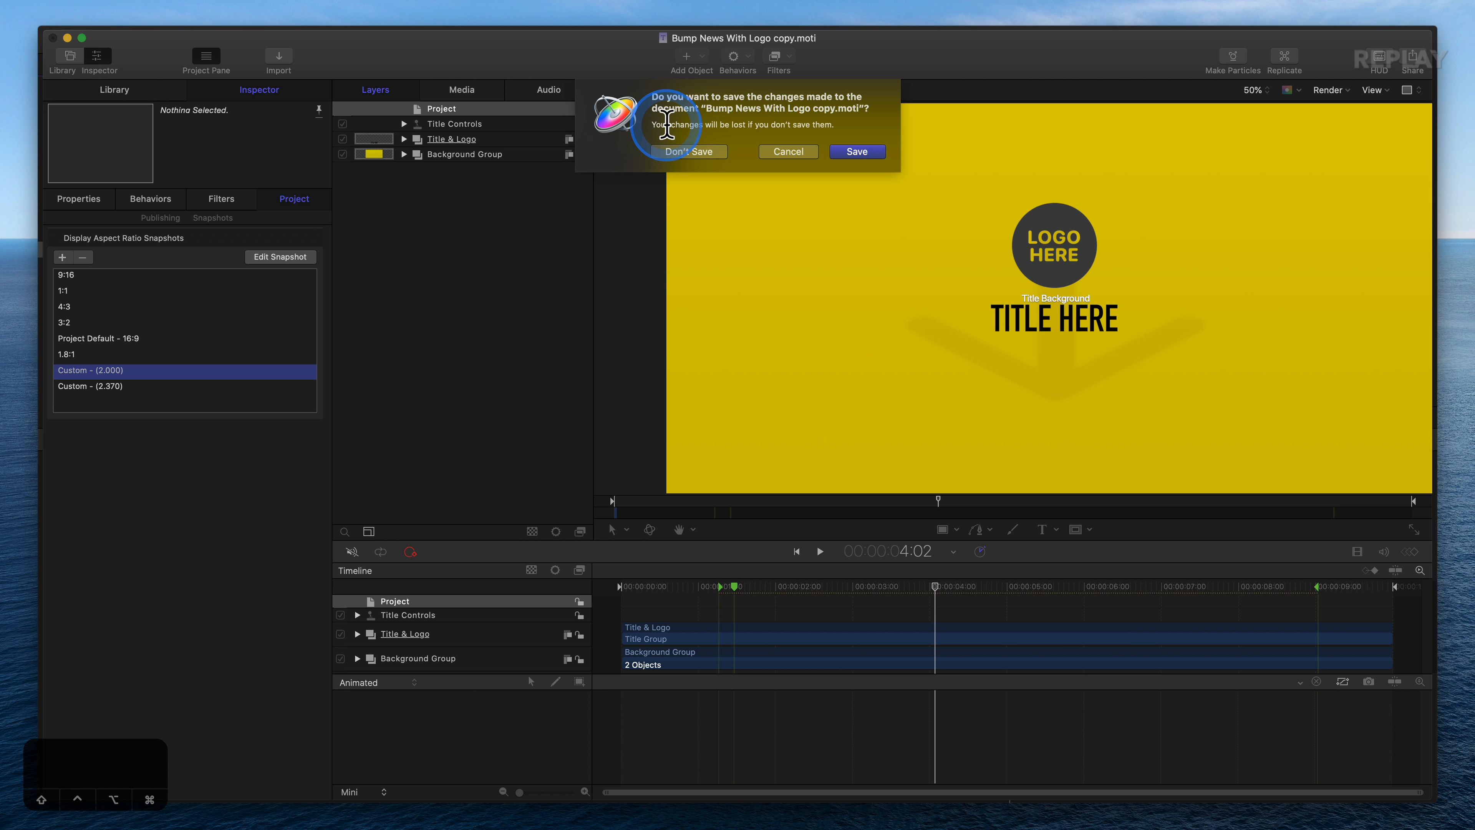
left_click(691, 152)
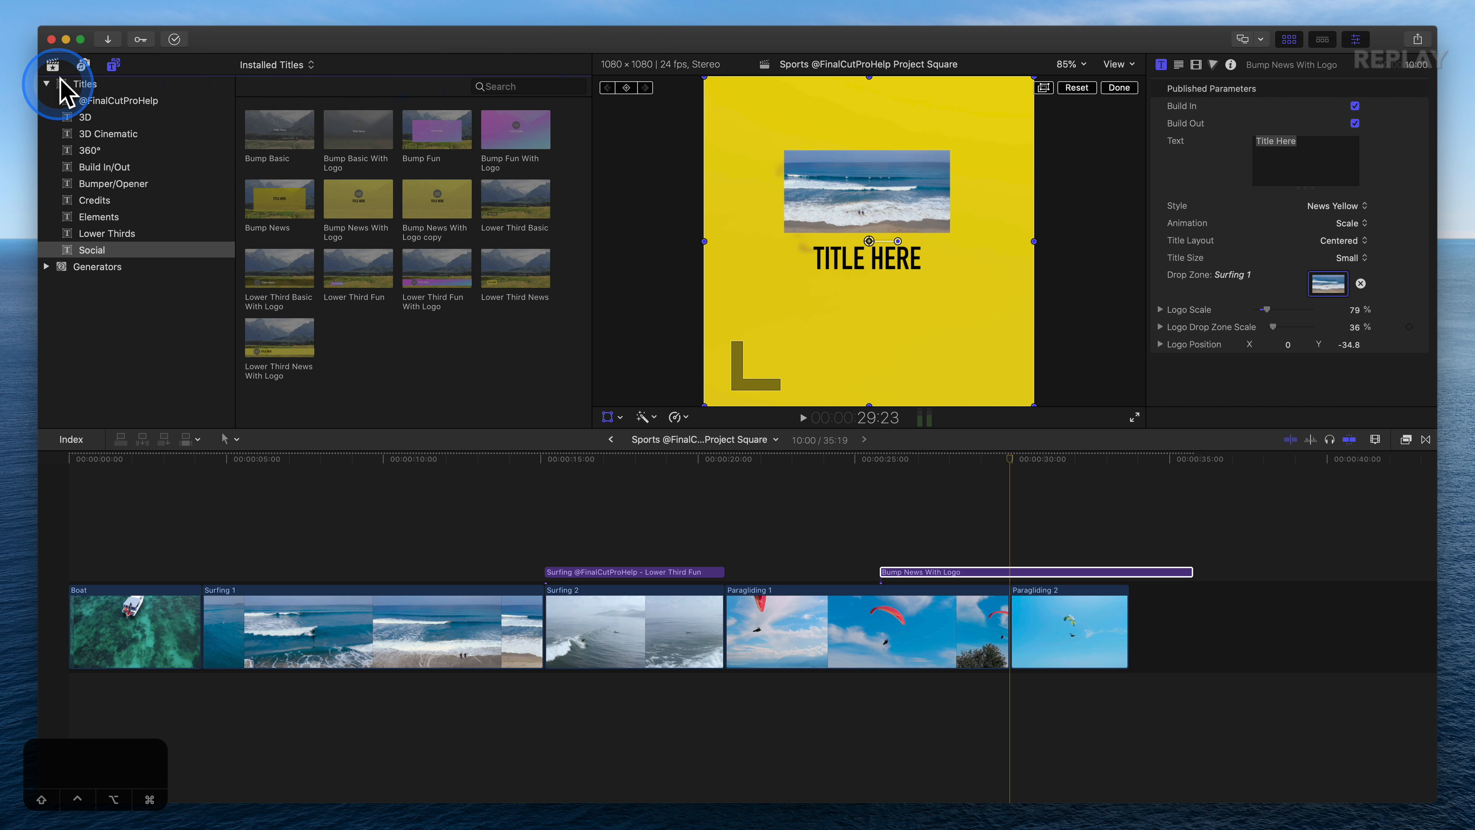
left_click(53, 64)
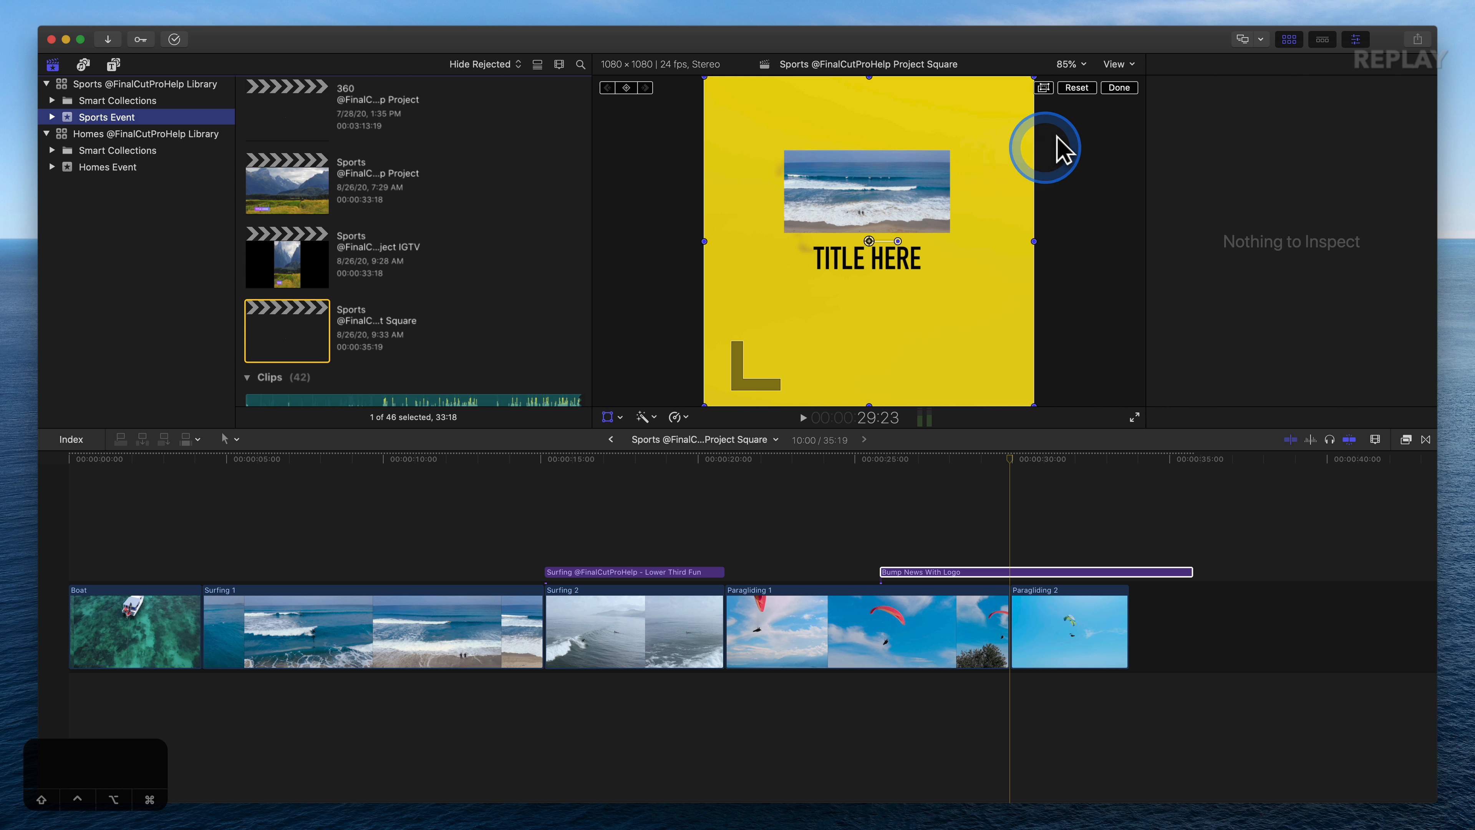
Step: Switch the viewer's media playback to Proxy Preferred and back to Proxy Only
left_click(1116, 65)
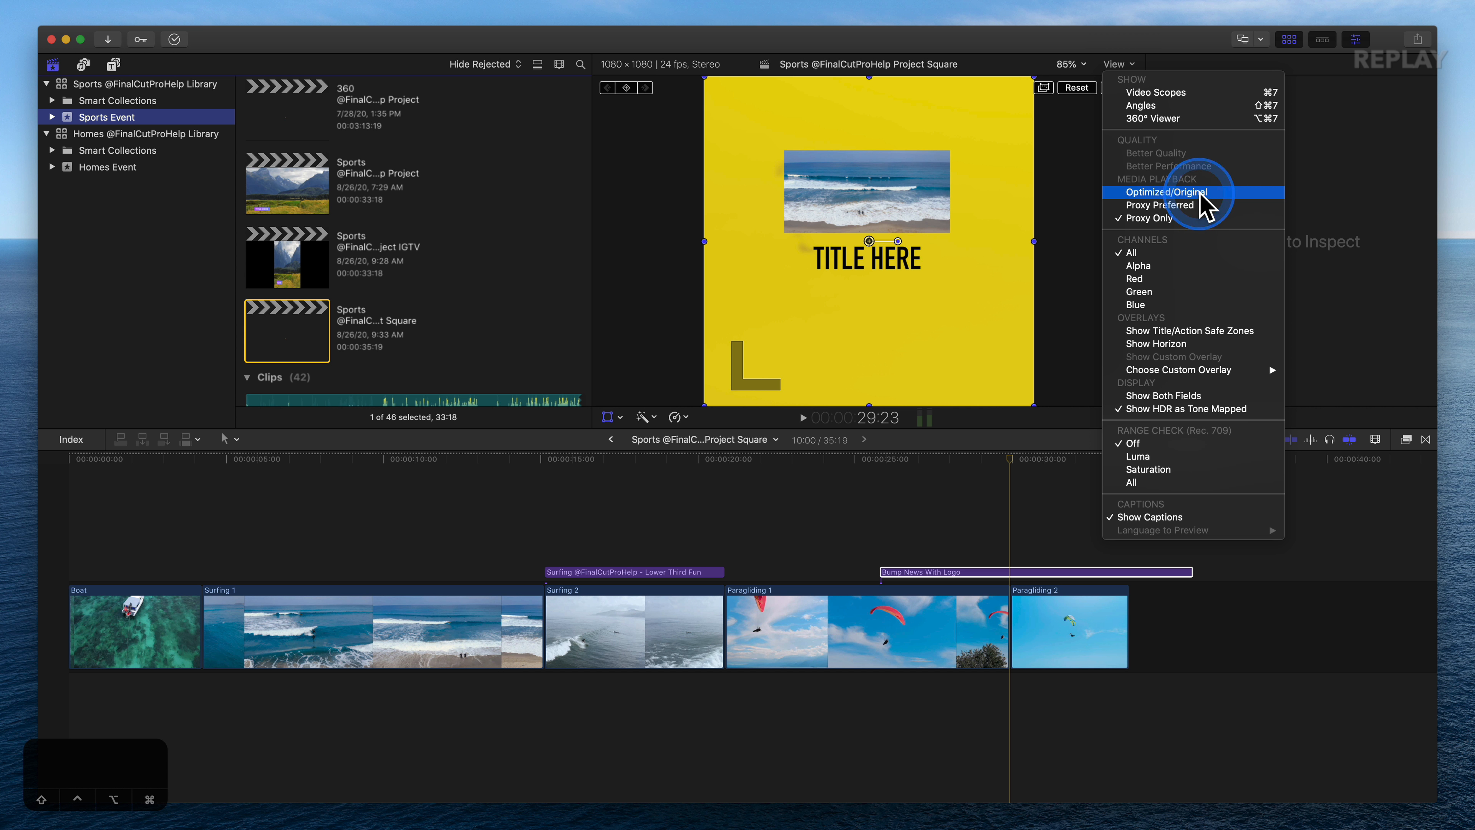
left_click(1163, 207)
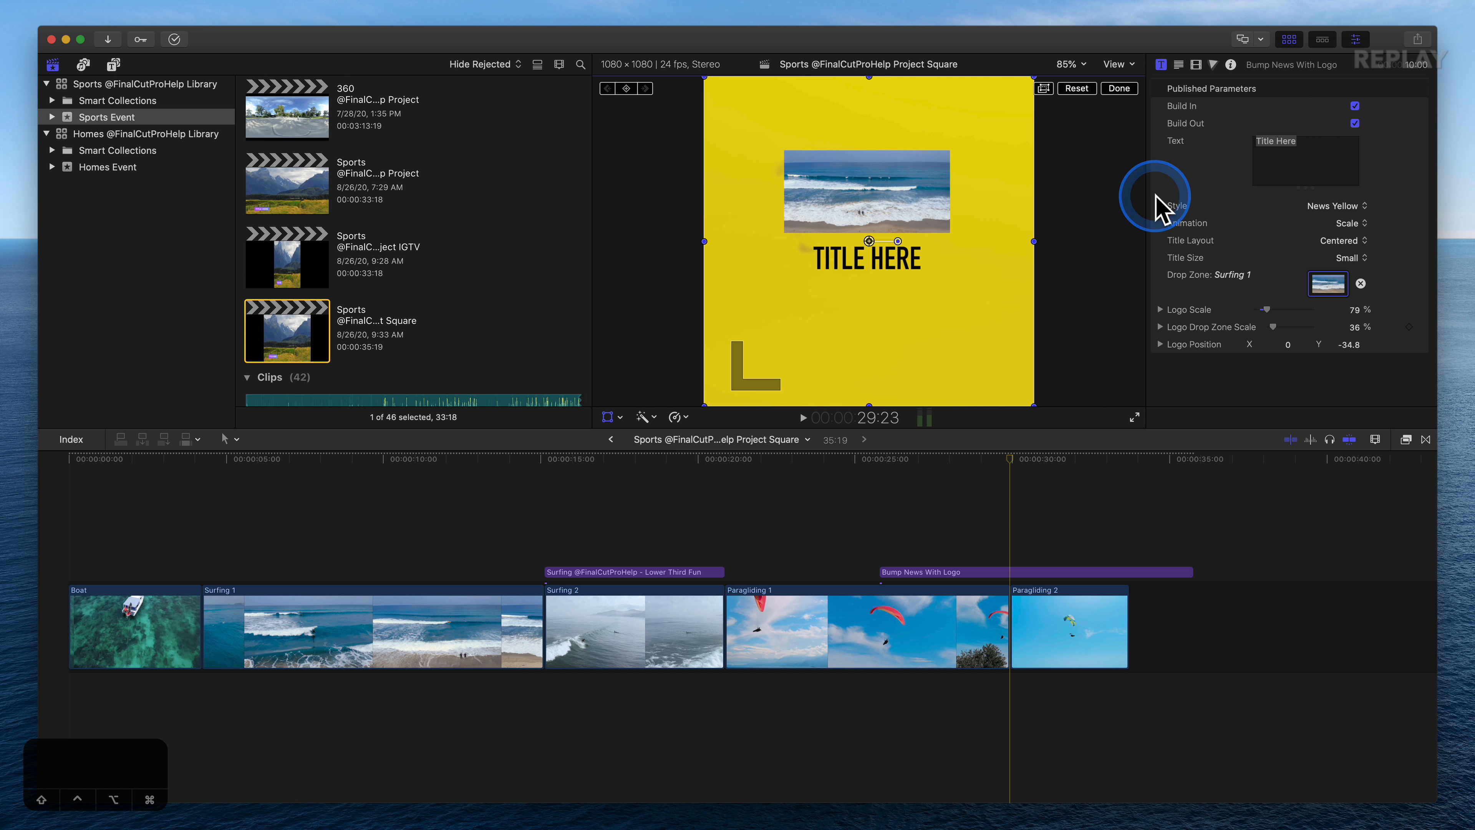
left_click(1118, 63)
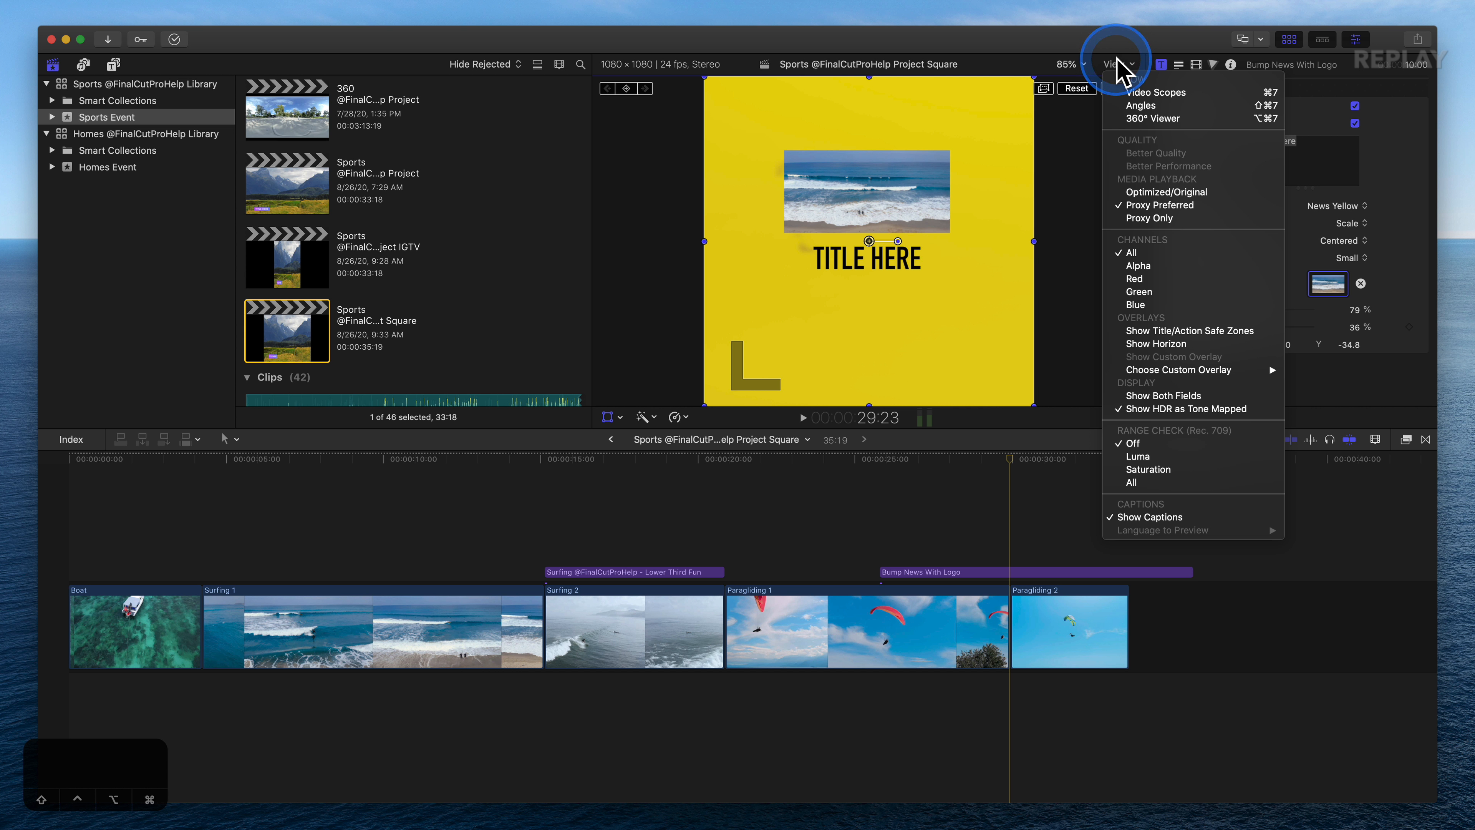
left_click(1167, 220)
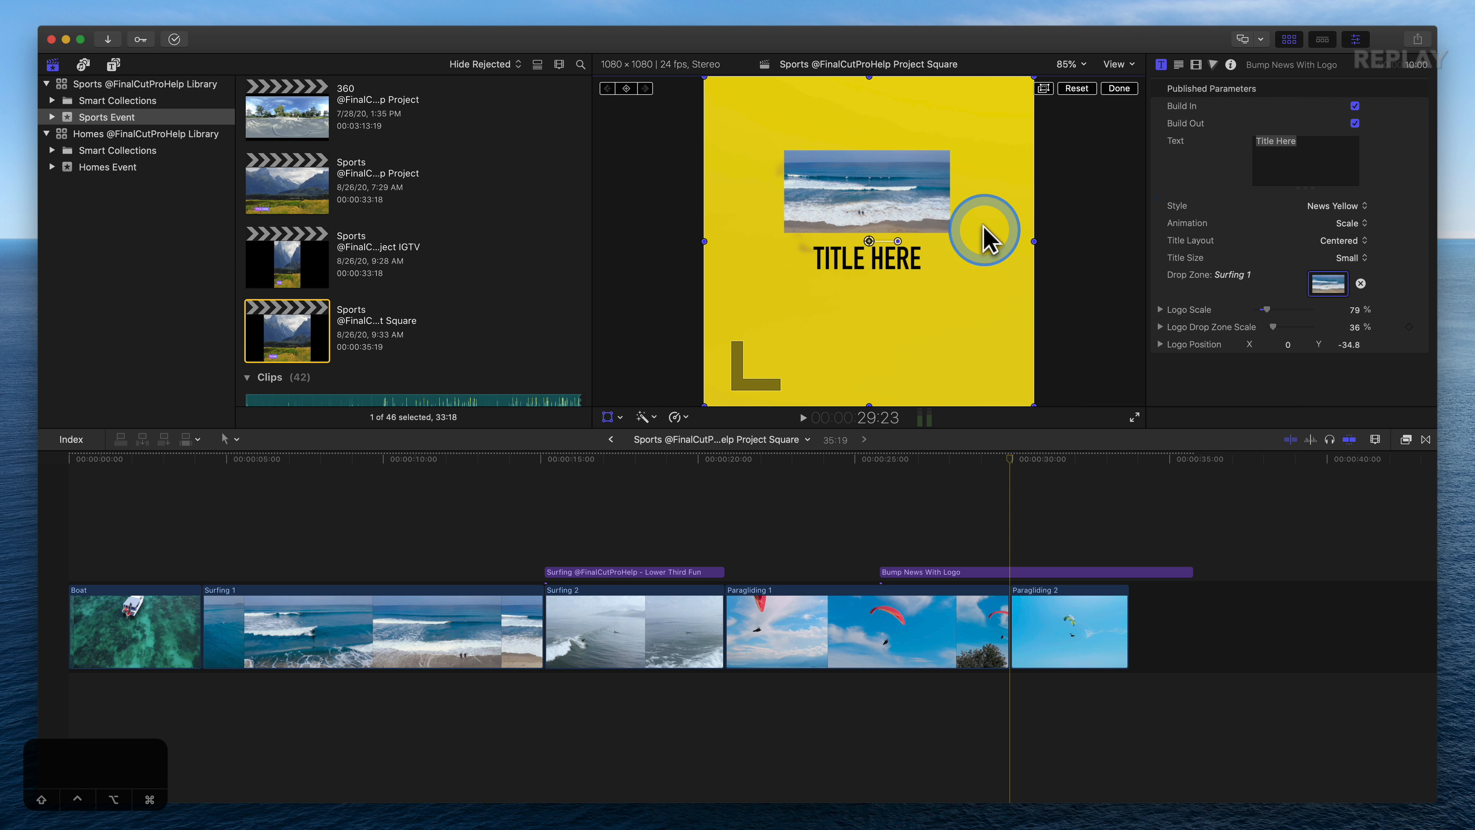
Step: Finish the title's transform editing, place the playhead at about 21:23 and show the file information of the Paragliding 1 clip
left_click(1120, 88)
left_click(1230, 65)
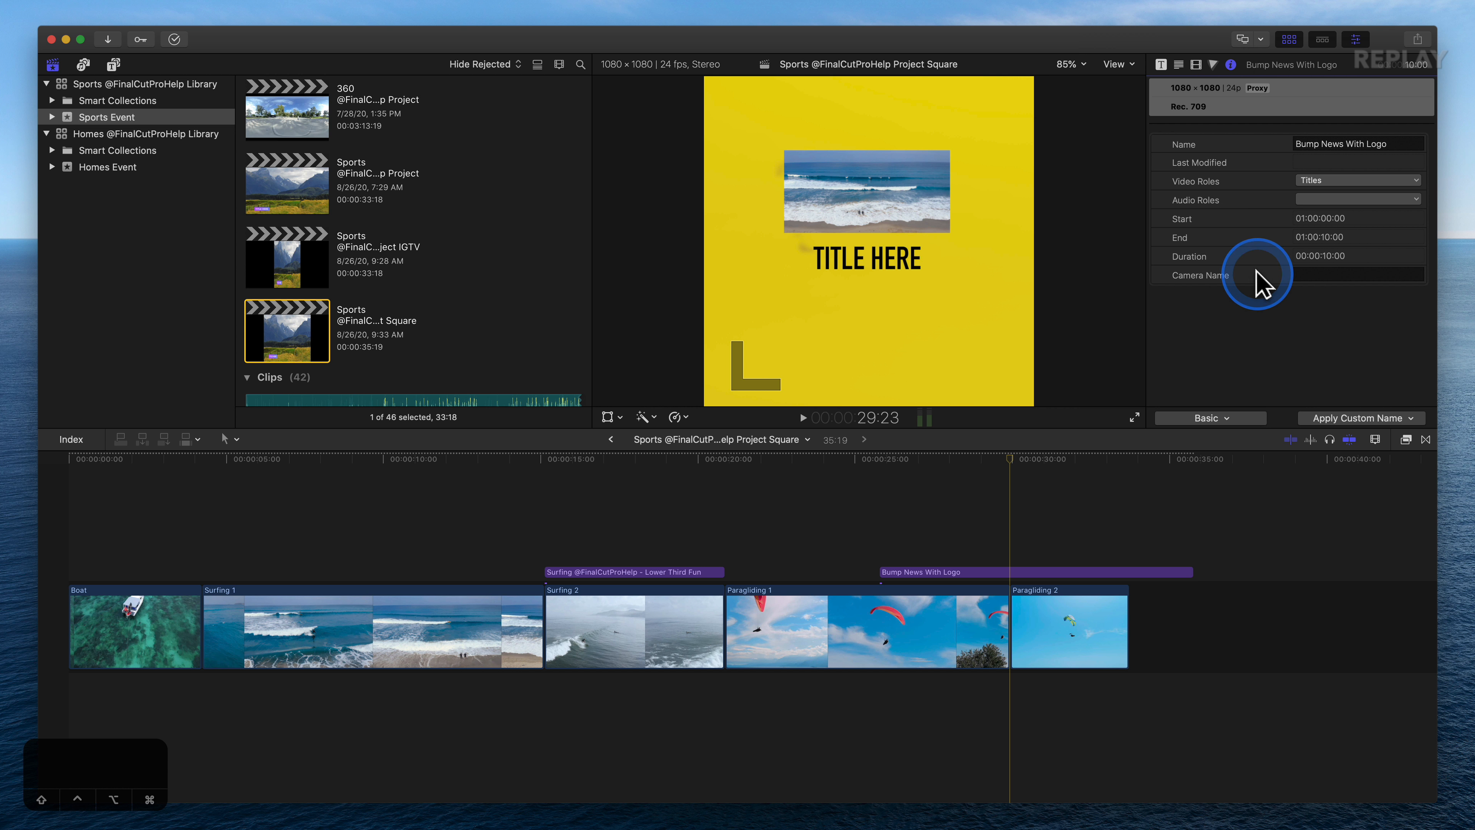
left_click_drag(991, 459, 760, 465)
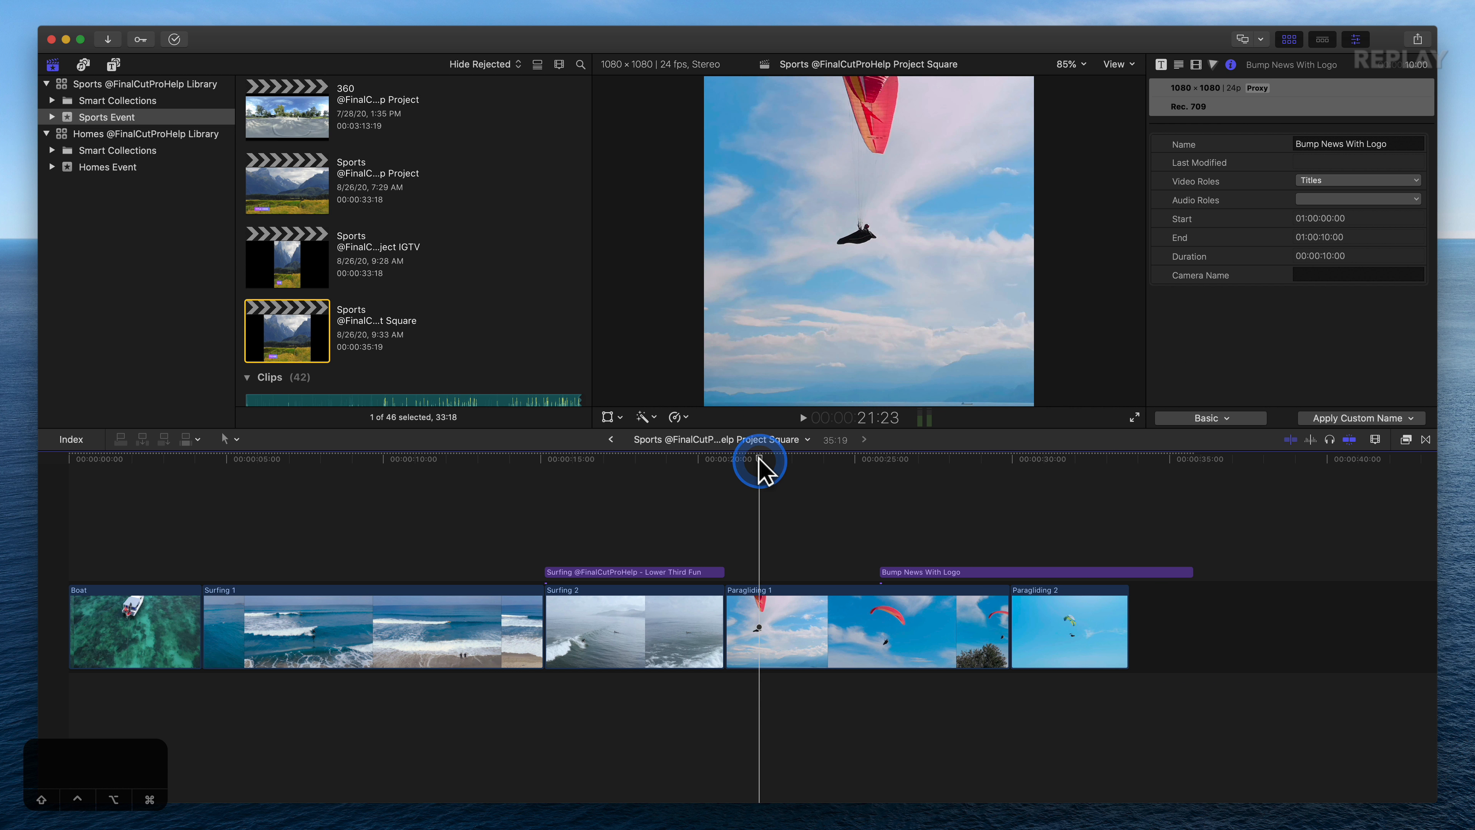
left_click(816, 587)
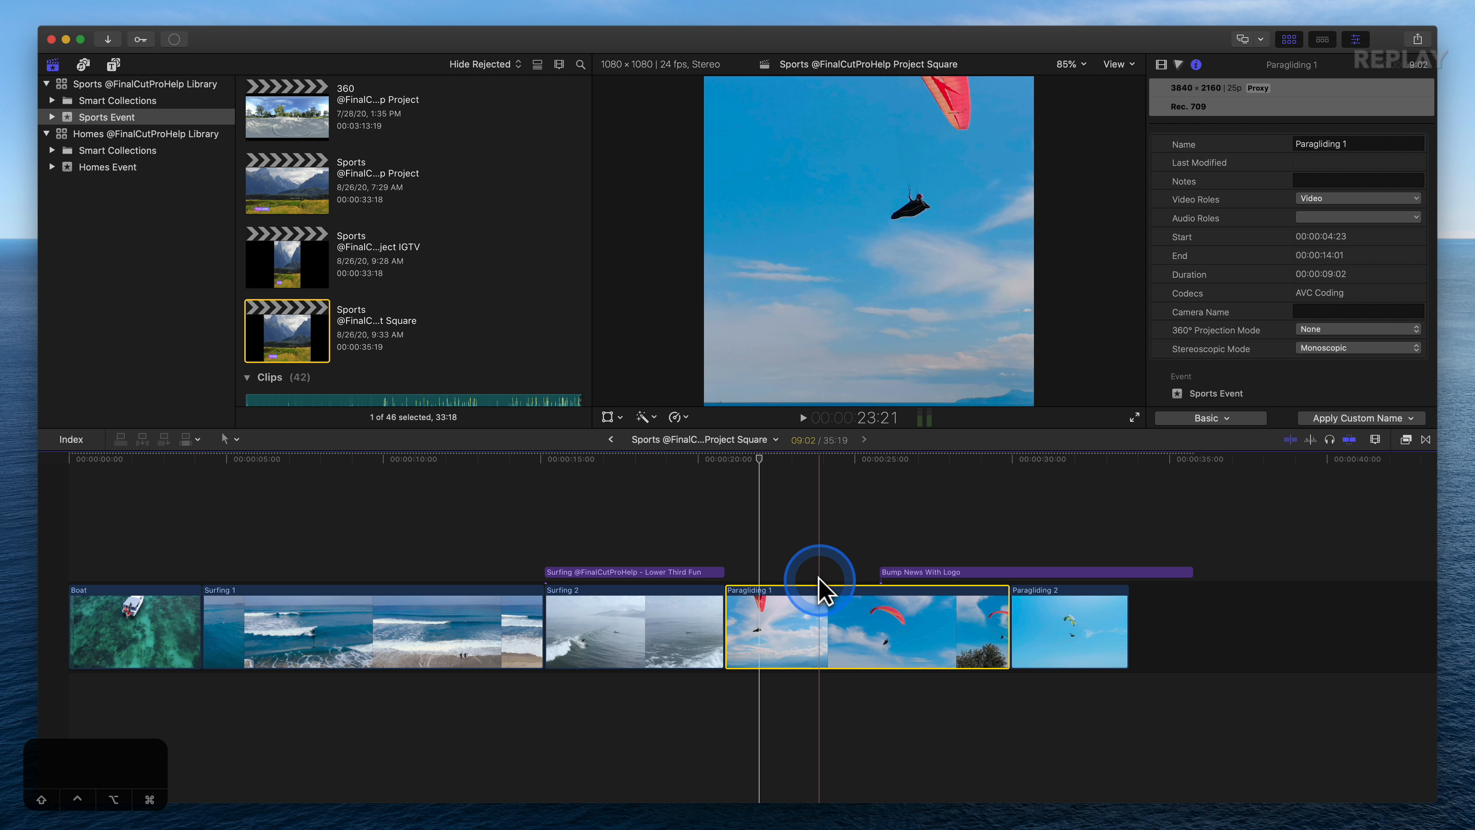